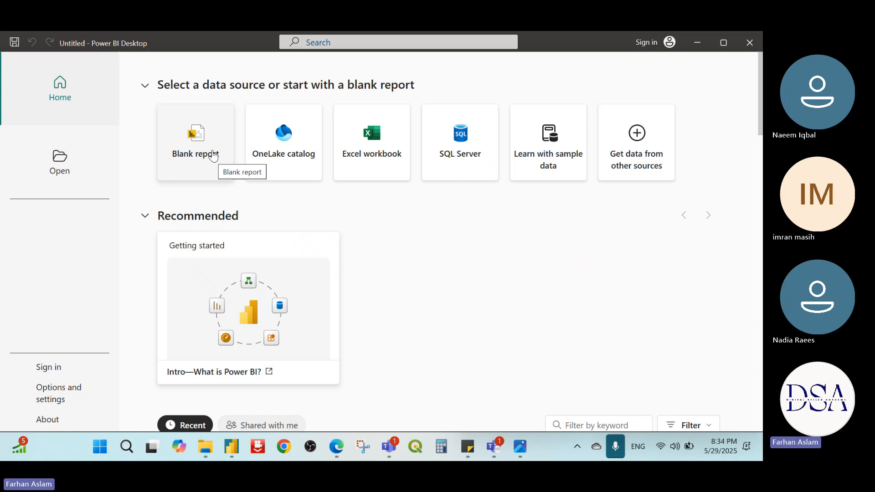
# Step: Start a blank report, view the column-adding commands in Power Query Editor, and return to the report
pyautogui.click(212, 156)
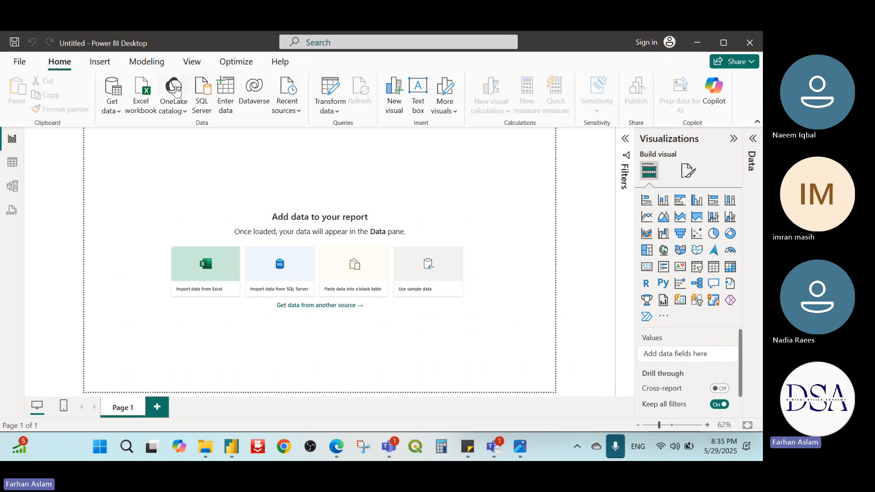
pyautogui.click(334, 100)
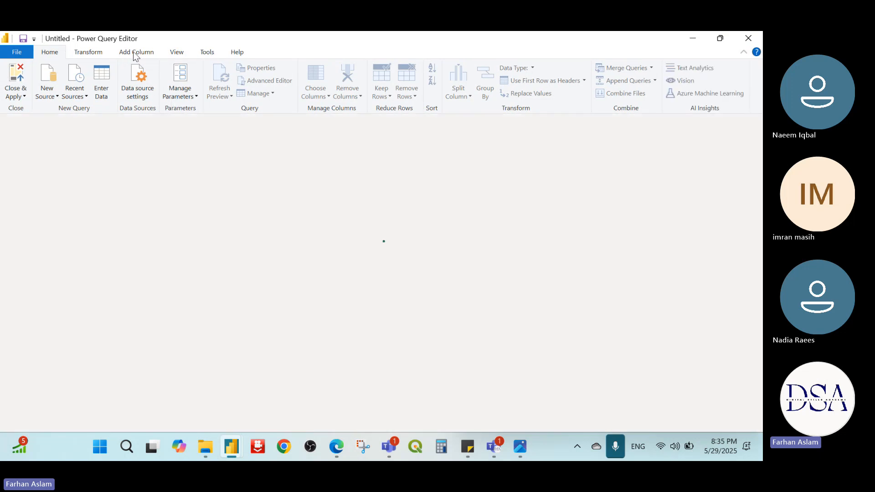
pyautogui.click(133, 53)
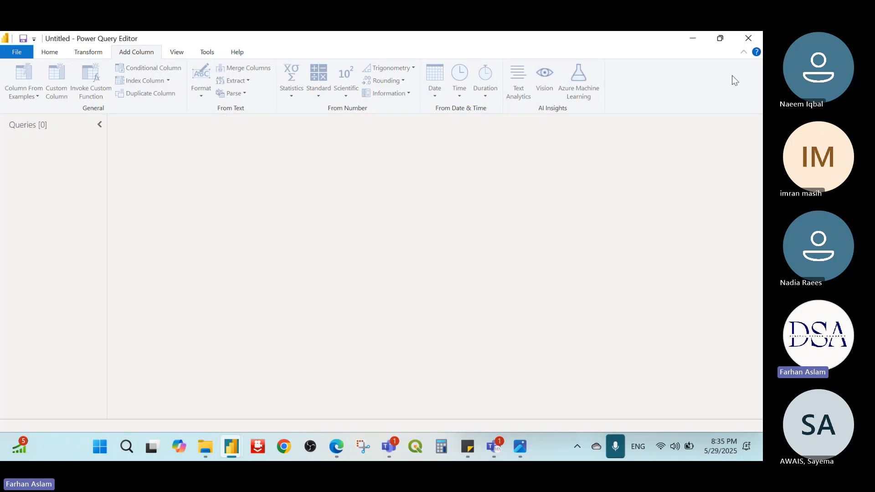
pyautogui.click(747, 39)
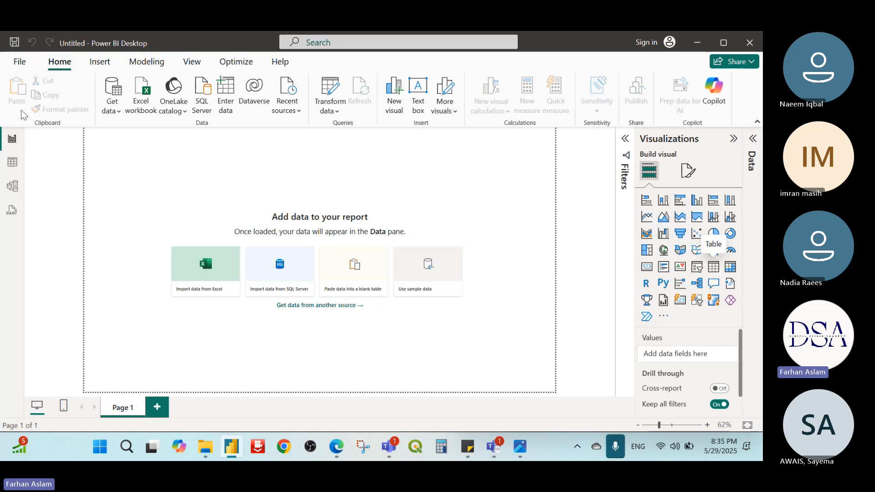
# Step: Load the Data sheet from the Demo Files workbook "Sales Data Year 2019 - 2023" and list the imported table's fields
pyautogui.click(205, 266)
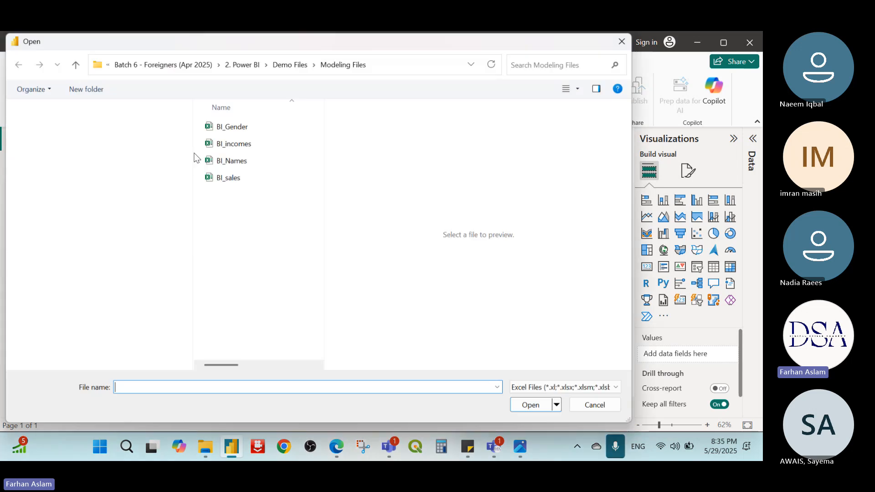
pyautogui.click(279, 64)
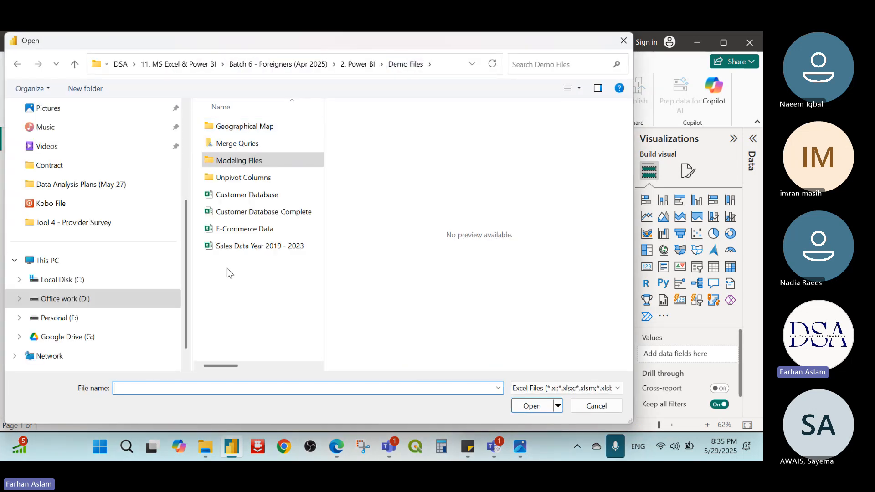
pyautogui.doubleClick(239, 247)
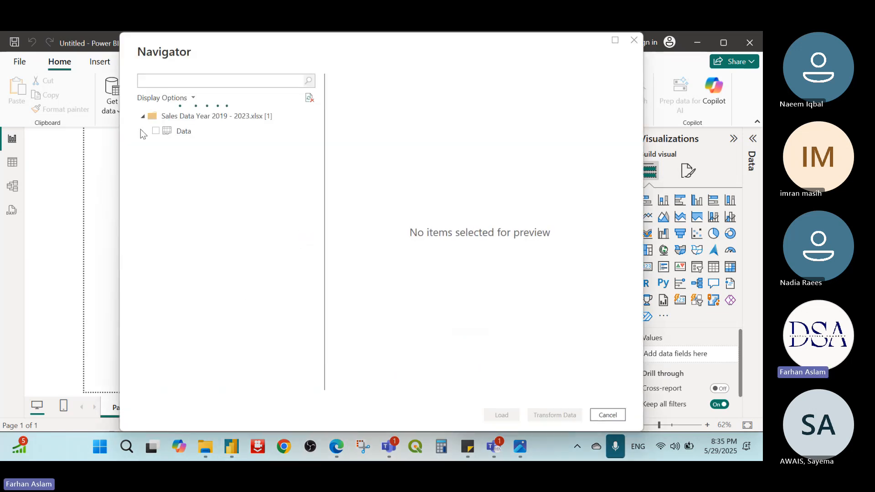
pyautogui.click(155, 131)
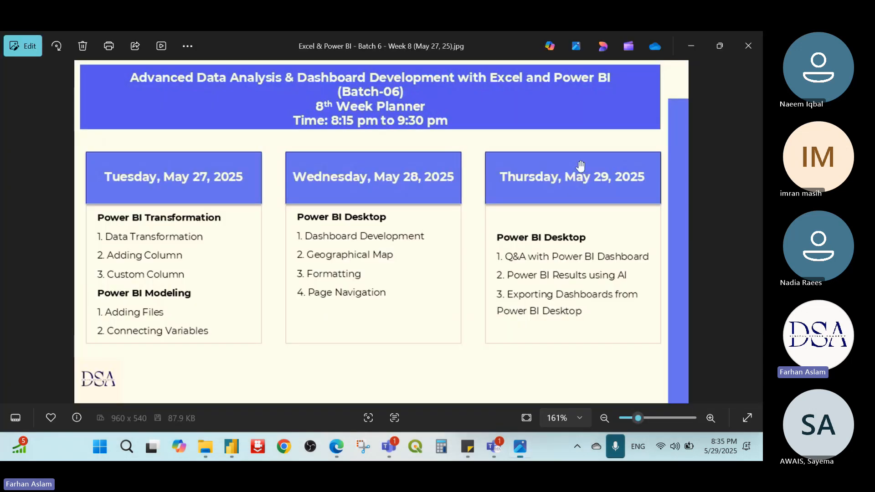
pyautogui.click(698, 40)
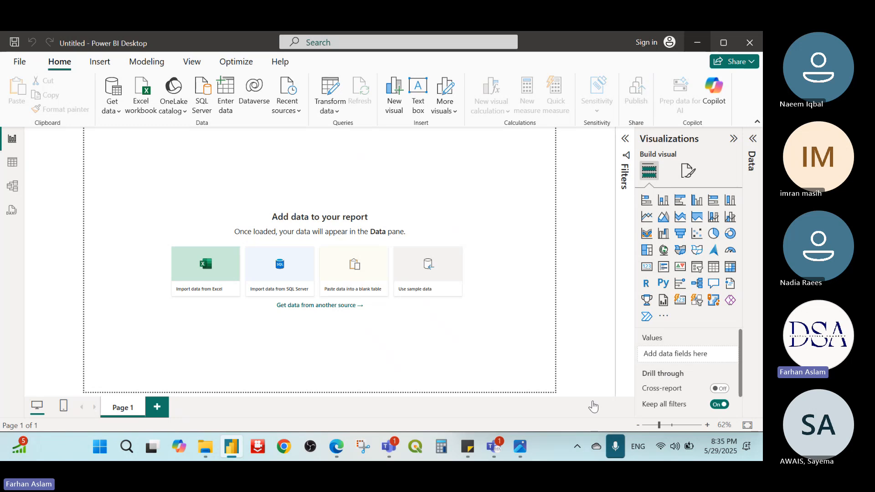
pyautogui.click(752, 140)
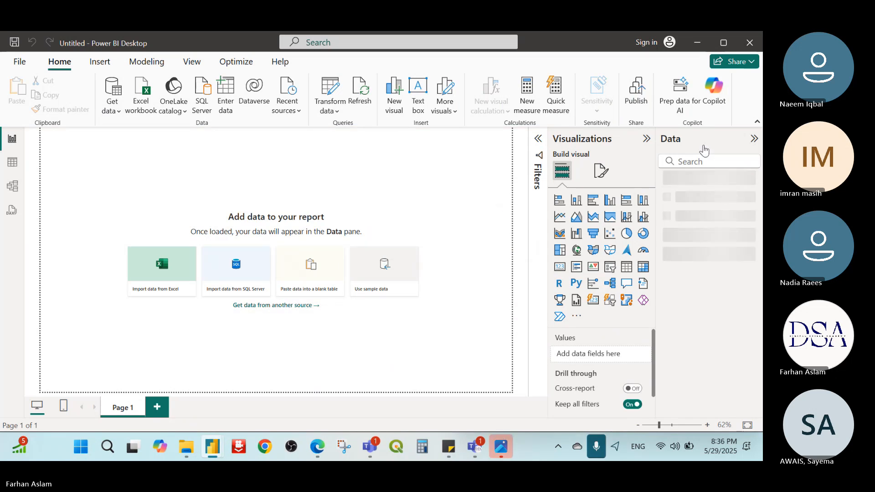
pyautogui.click(667, 181)
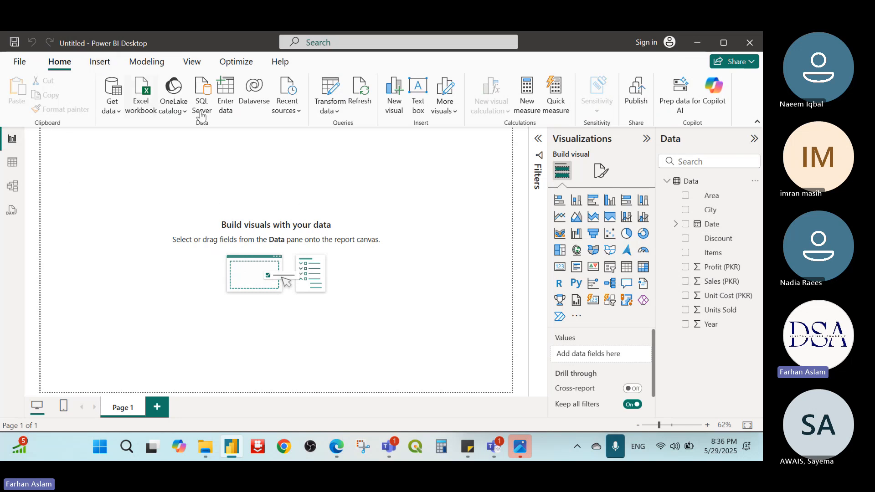
# Step: Insert a table visual on Page 1 and enlarge it to nearly the full page height
pyautogui.click(627, 269)
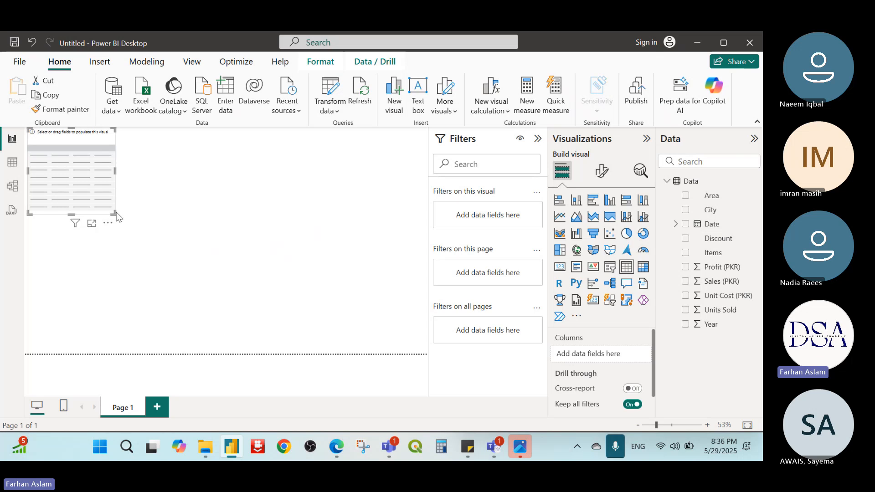
pyautogui.moveTo(116, 214); pyautogui.dragTo(173, 319)
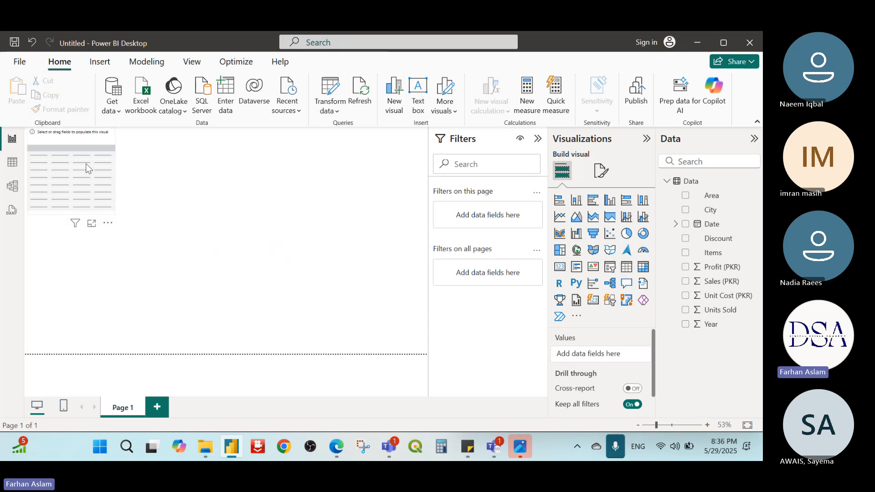
pyautogui.click(86, 165)
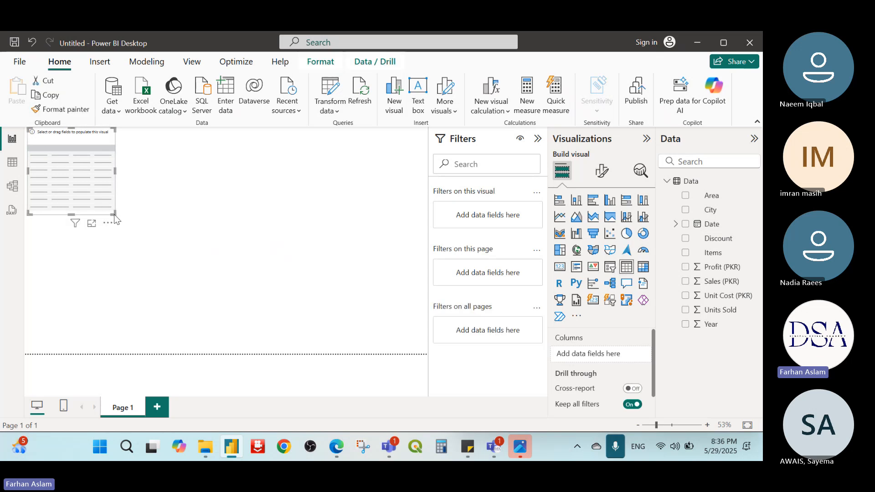
pyautogui.moveTo(114, 214); pyautogui.dragTo(215, 346)
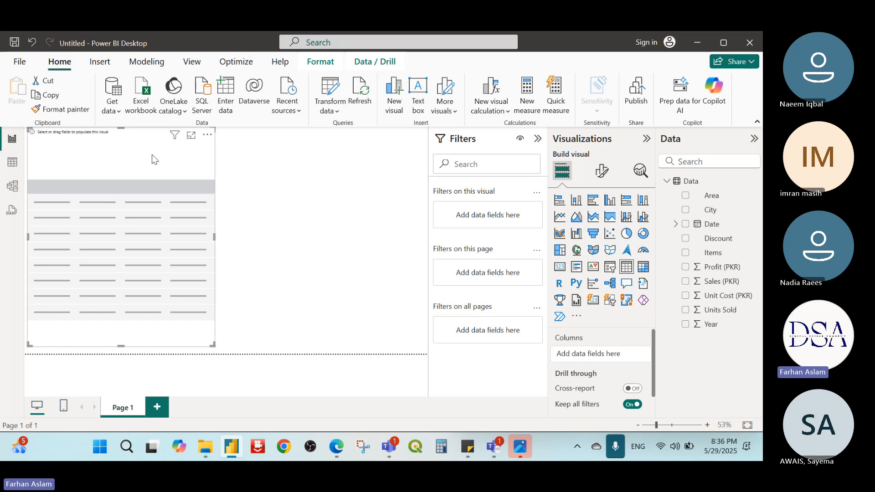
# Step: Add Items and Sales (PKR) as columns of the table visual and shrink the visual closer to its rows
pyautogui.moveTo(713, 253); pyautogui.dragTo(580, 359)
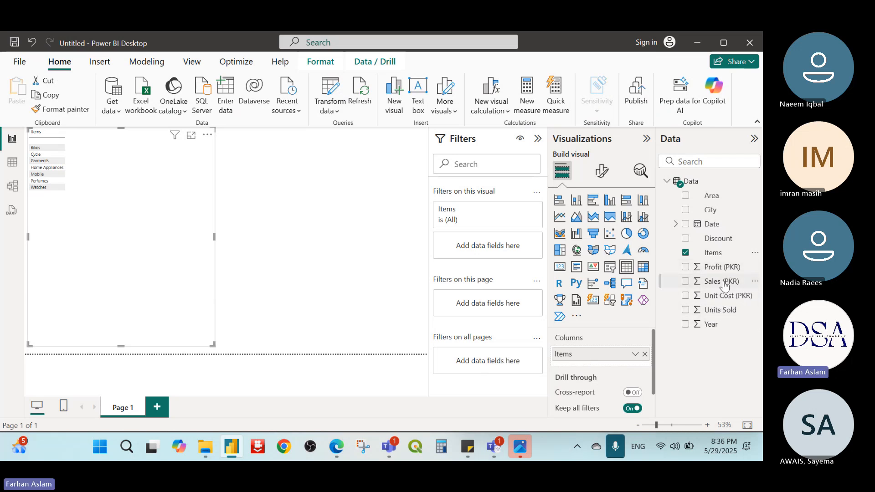
pyautogui.moveTo(723, 281); pyautogui.dragTo(609, 370)
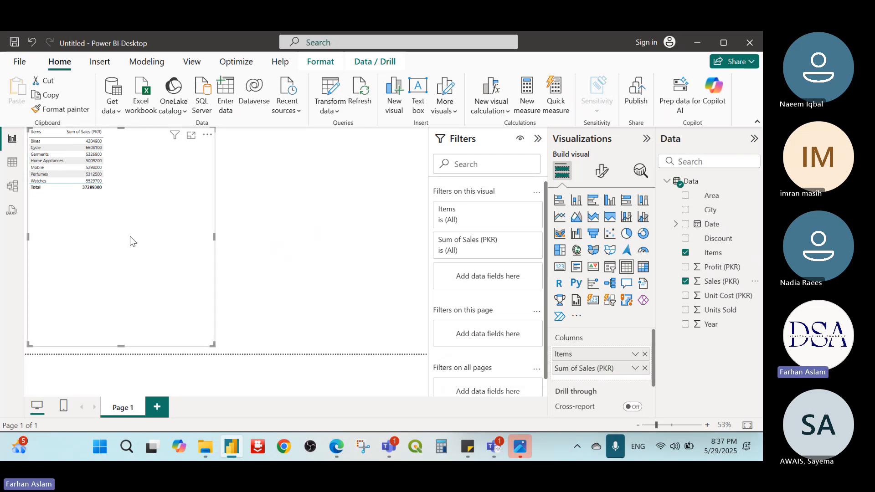
pyautogui.keyDown('ctrl'); pyautogui.scroll(3, 190, 313); pyautogui.keyUp('ctrl')
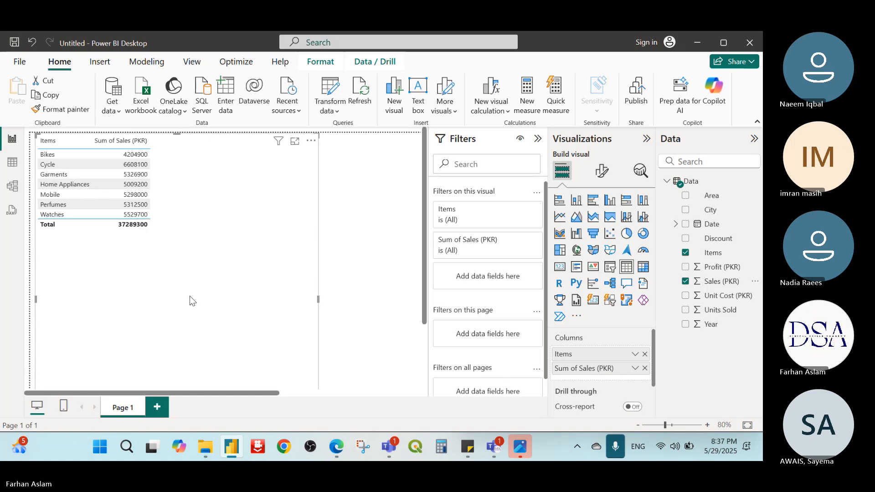
pyautogui.scroll(-2, 322, 315)
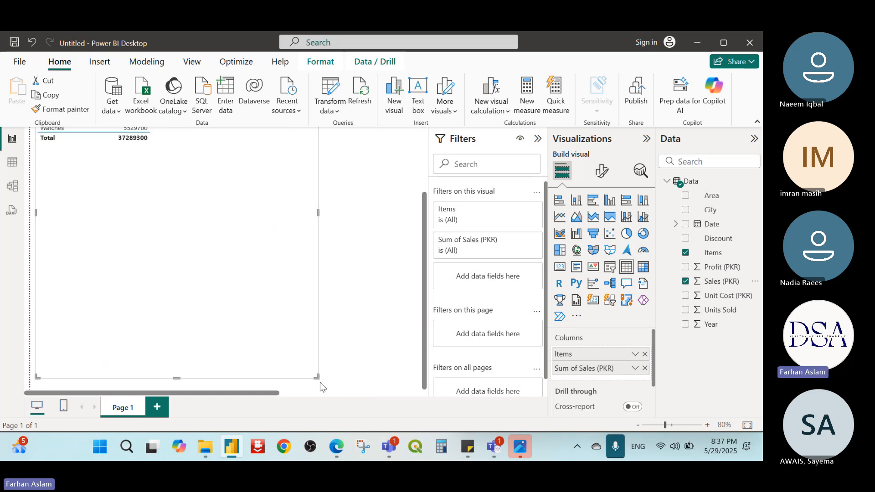
pyautogui.moveTo(318, 379); pyautogui.dragTo(258, 180)
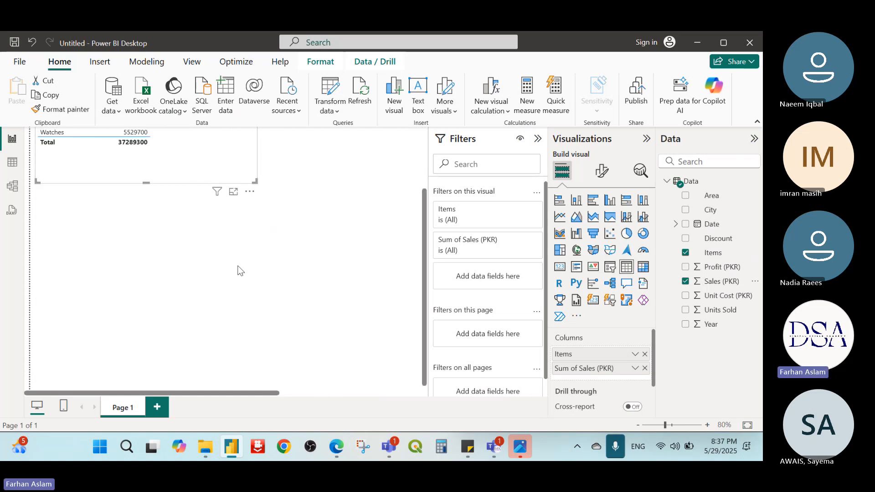
pyautogui.scroll(2, 237, 268)
pyautogui.keyDown('ctrl'); pyautogui.scroll(1, 186, 248); pyautogui.keyUp('ctrl')
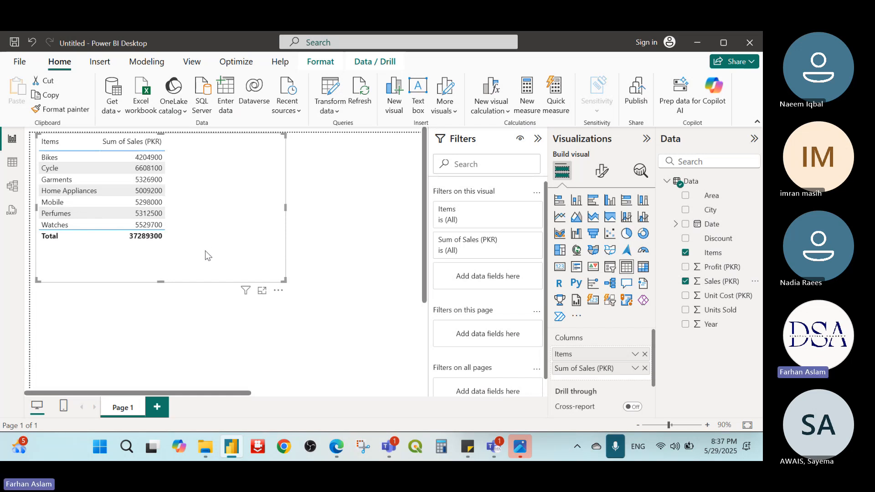
# Step: Look through the table's visual and general formatting categories and the commands available on its sales values
pyautogui.click(151, 159)
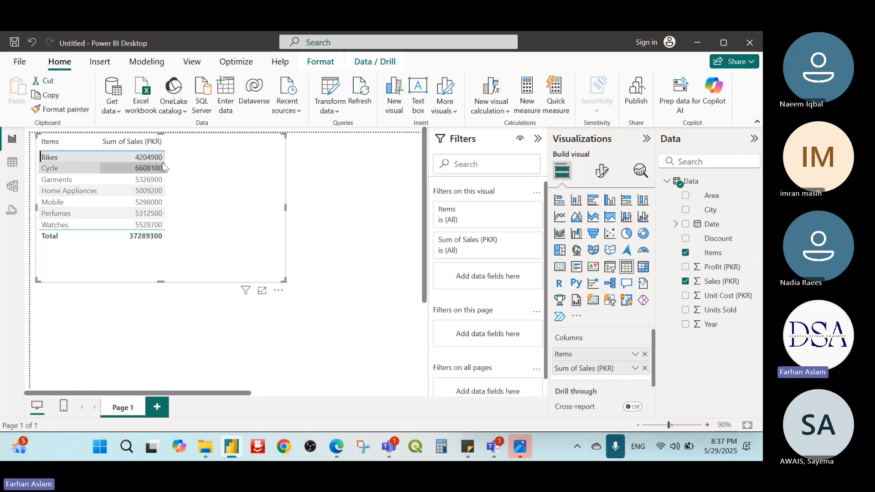
pyautogui.click(601, 173)
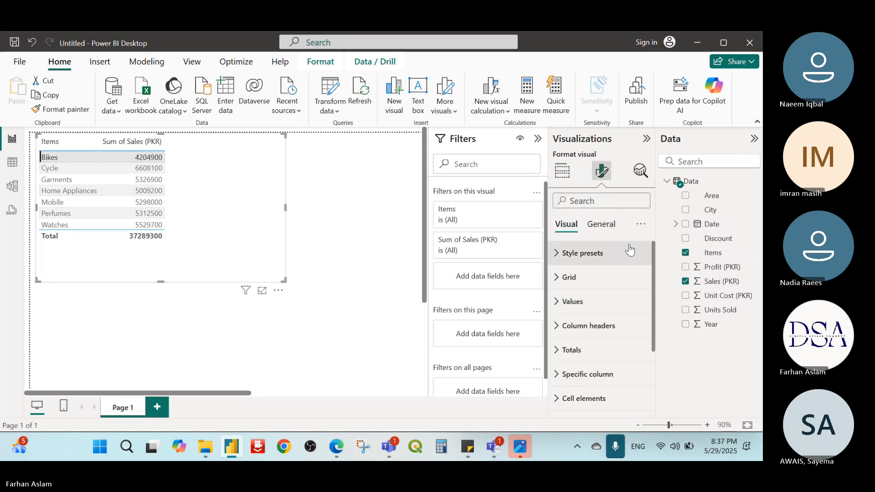
pyautogui.click(601, 225)
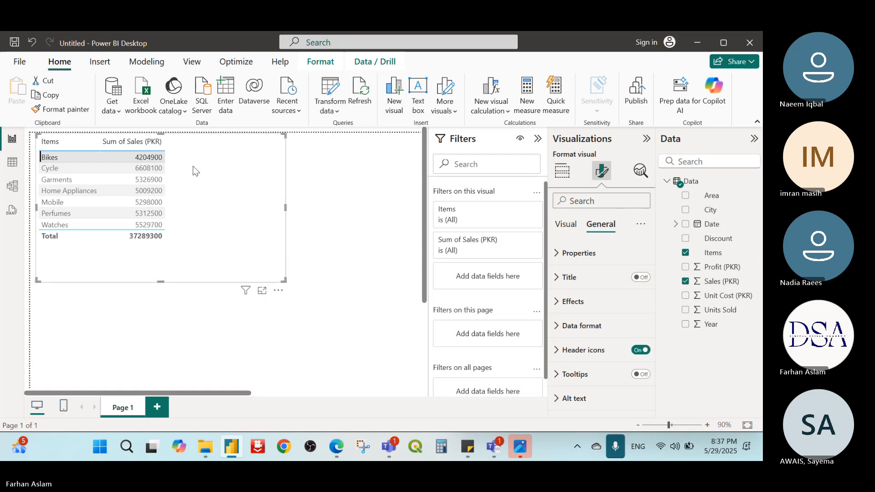
pyautogui.click(566, 224)
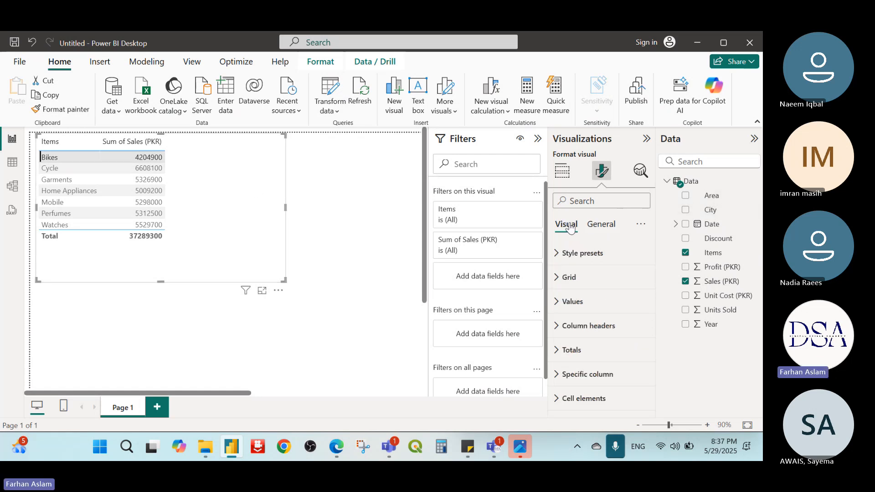
pyautogui.scroll(-3, 630, 301)
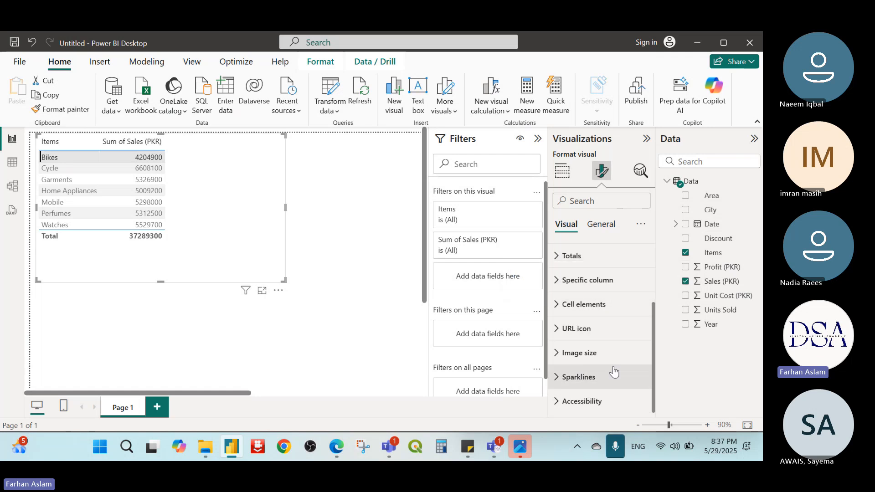
pyautogui.rightClick(156, 179)
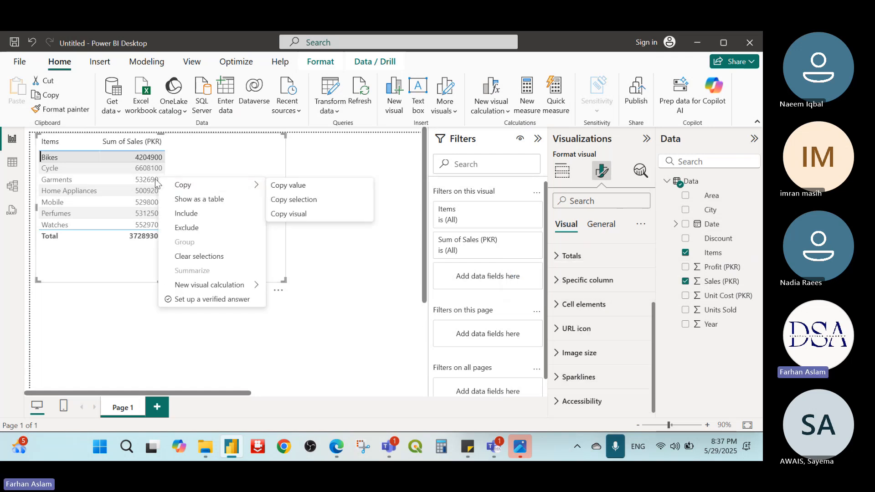
pyautogui.rightClick(147, 185)
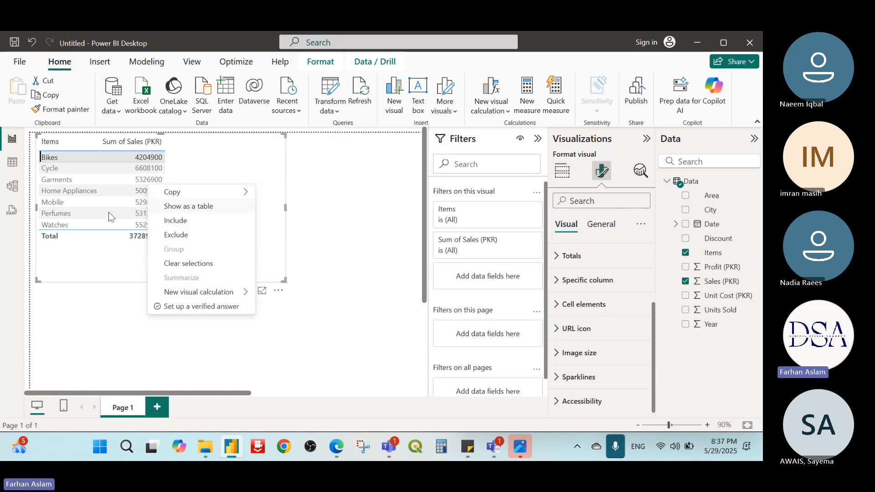
pyautogui.scroll(-1, 380, 240)
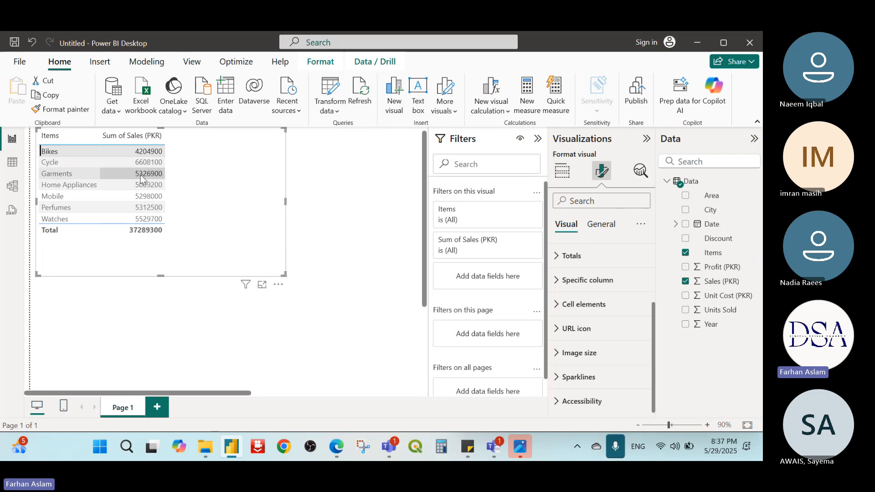
pyautogui.rightClick(158, 214)
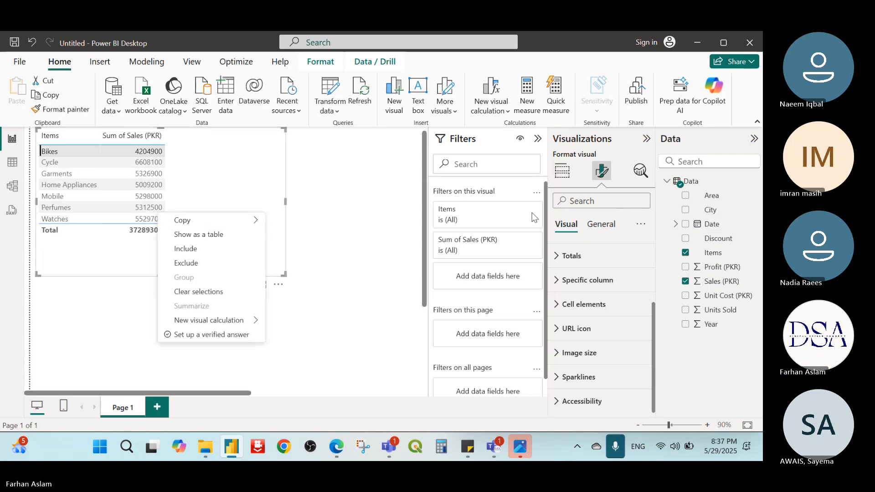
# Step: Examine the table's general Data format settings, including the column they apply to and the format options
pyautogui.click(609, 226)
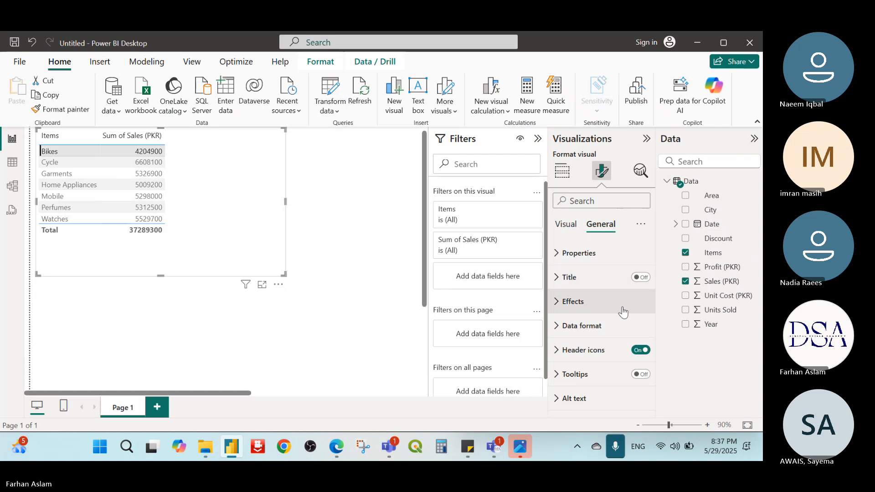
pyautogui.click(558, 327)
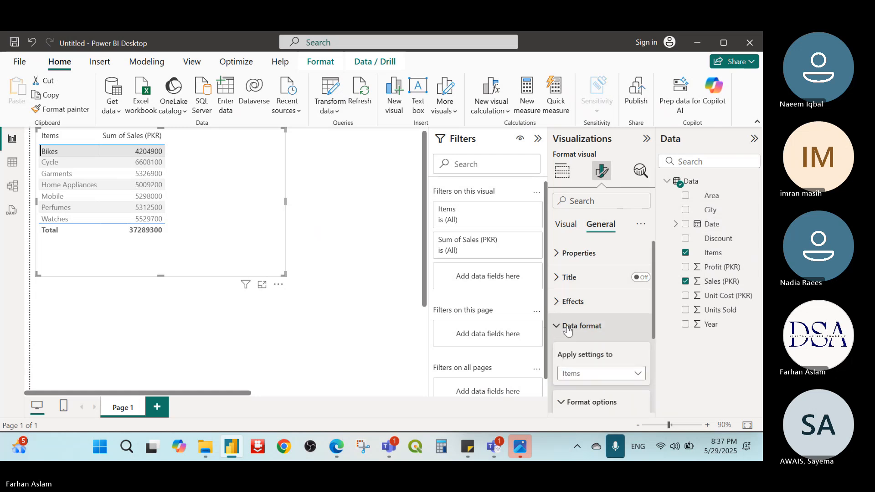
pyautogui.scroll(-3, 567, 324)
pyautogui.scroll(-1, 539, 338)
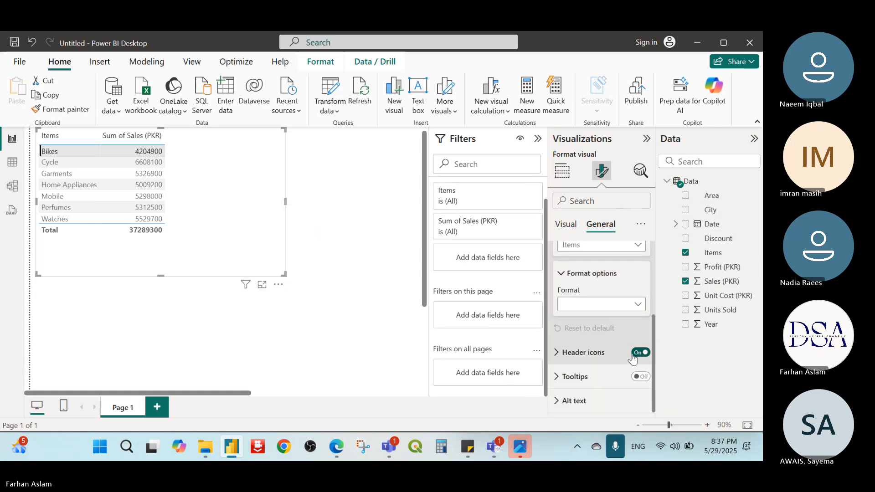
pyautogui.scroll(3, 563, 392)
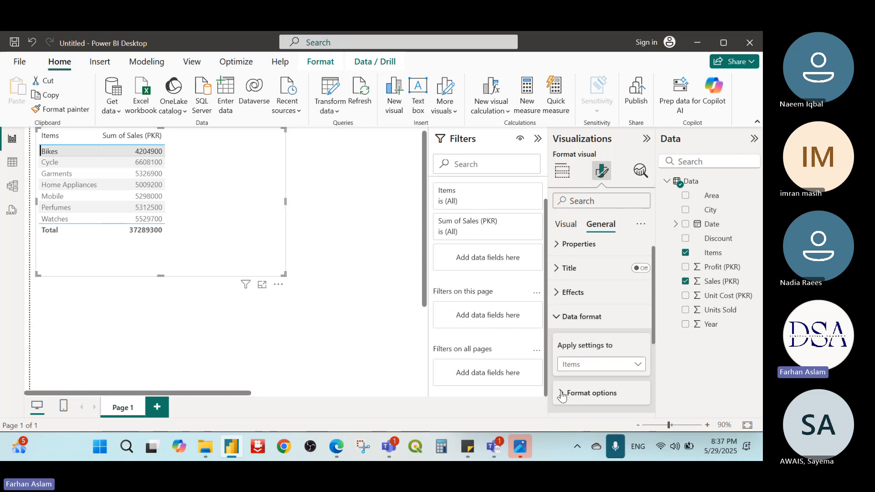
pyautogui.scroll(1, 638, 273)
pyautogui.click(566, 225)
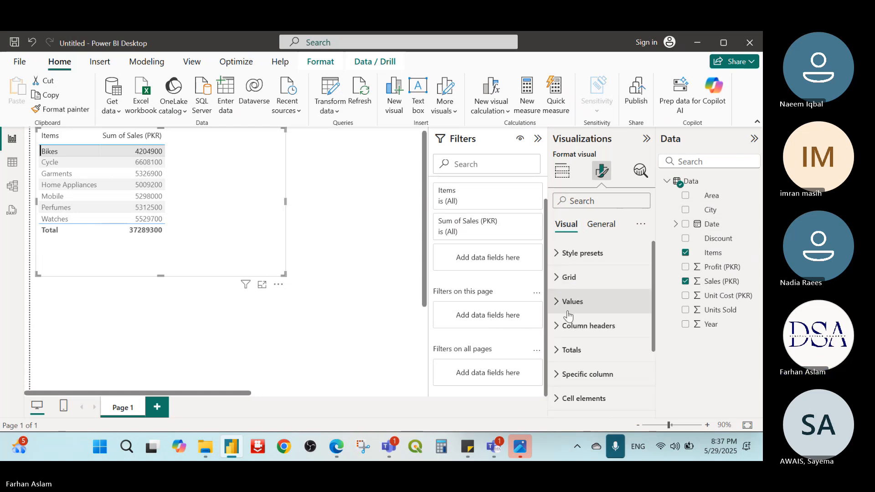
# Step: Examine the Sparklines settings in the table's visual formatting categories
pyautogui.scroll(-5, 601, 355)
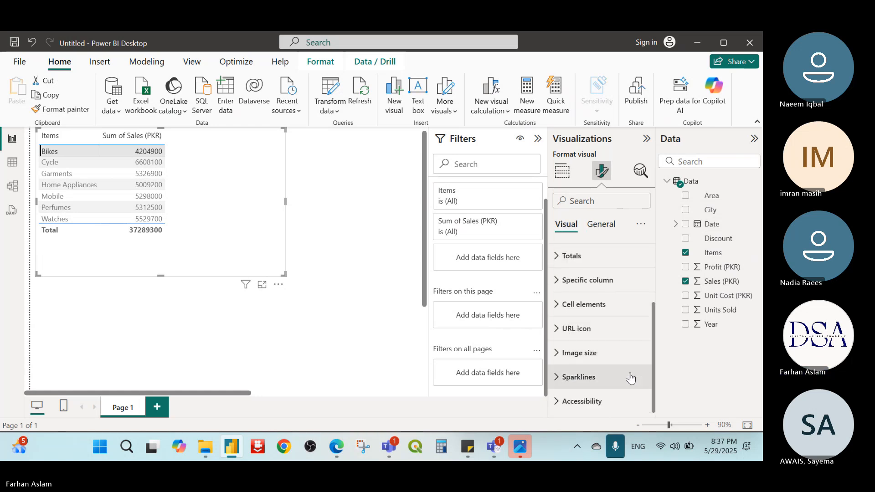
pyautogui.click(560, 382)
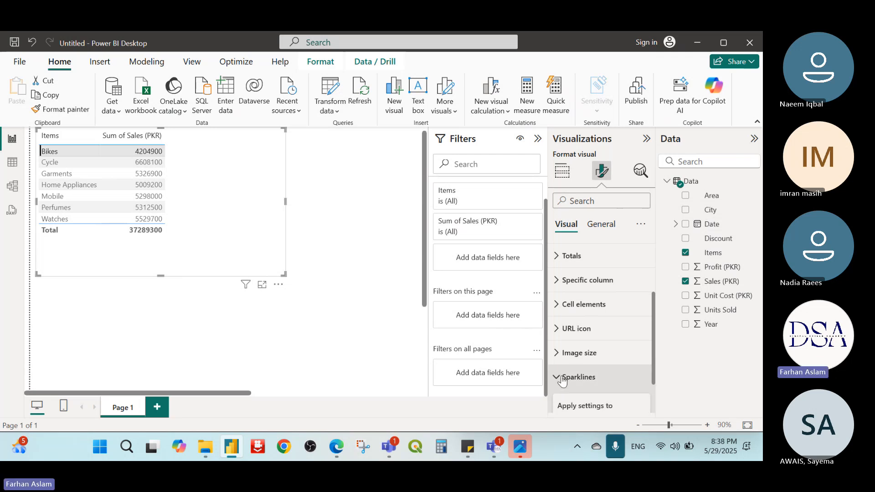
pyautogui.scroll(3, 563, 379)
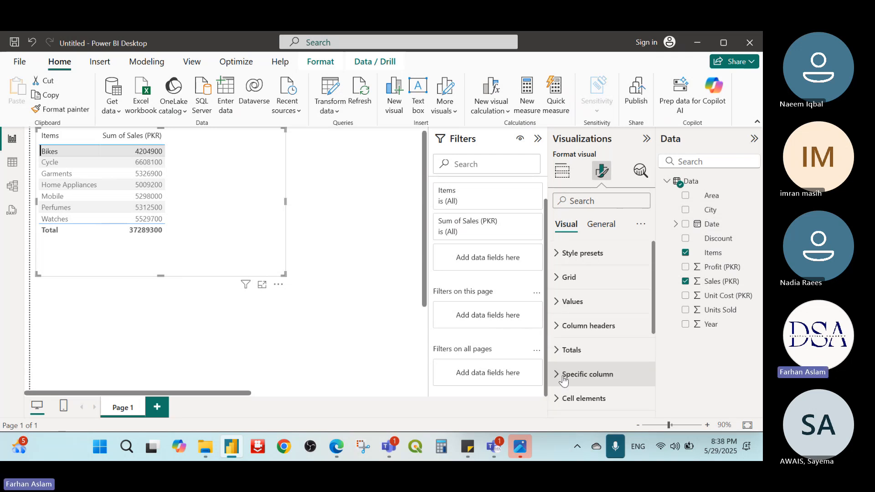
pyautogui.scroll(-3, 573, 378)
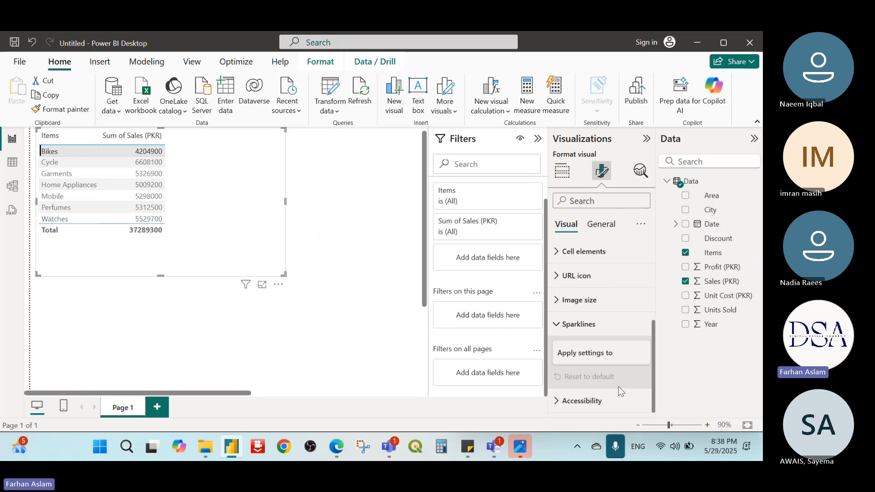
pyautogui.click(583, 355)
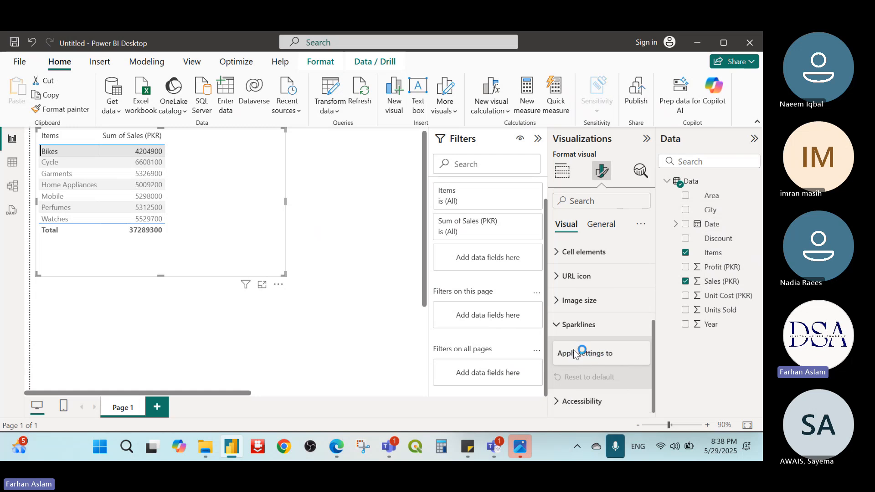
pyautogui.click(561, 325)
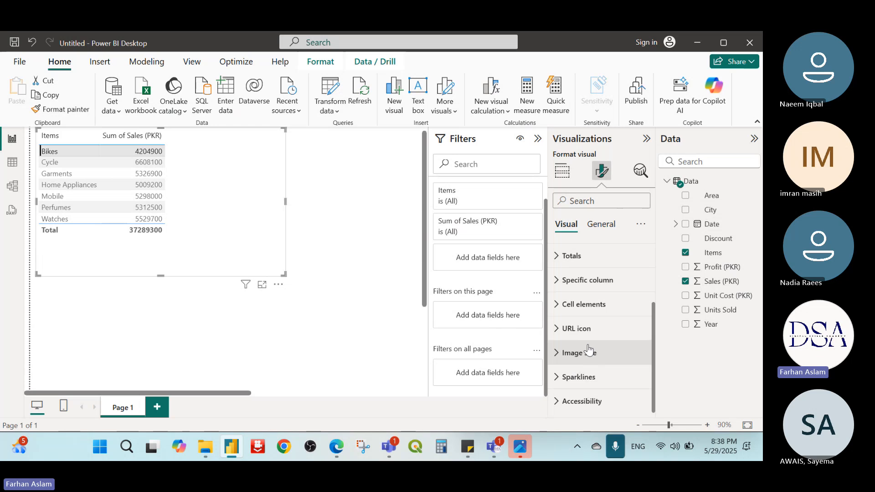
# Step: Review the visual calculations offered for the table's sales values and the table's general formatting settings
pyautogui.rightClick(163, 206)
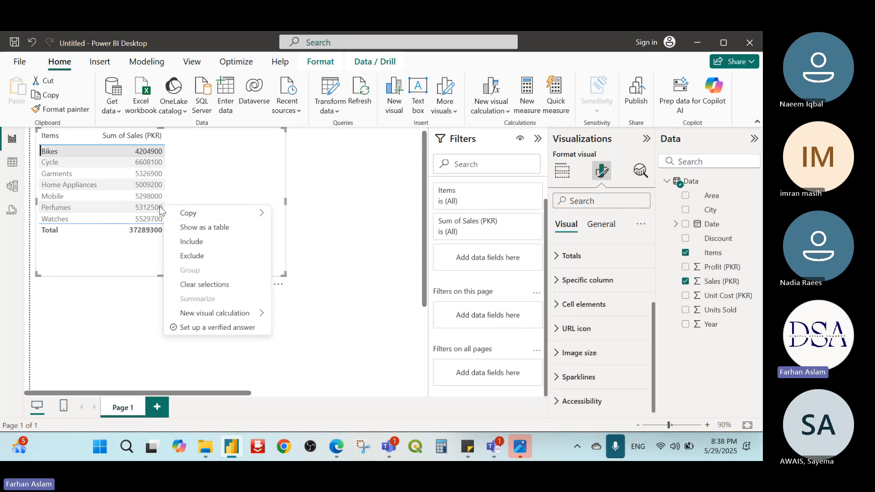
pyautogui.rightClick(154, 207)
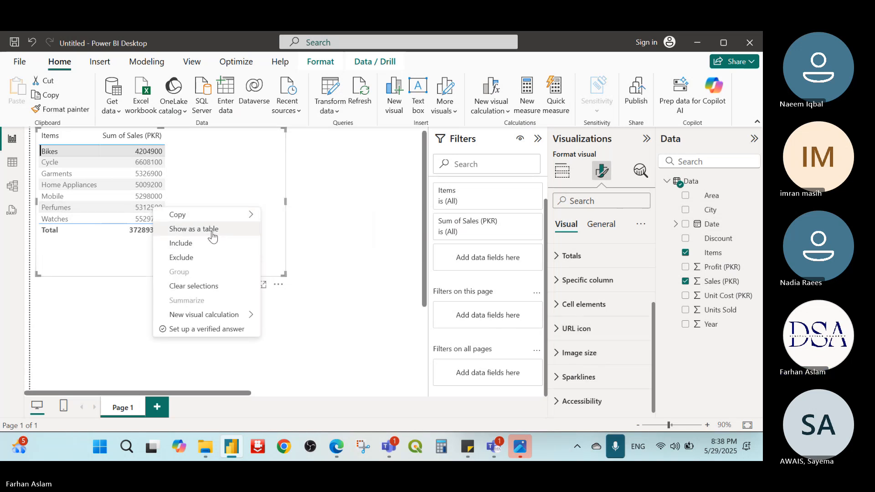
pyautogui.moveTo(248, 319)
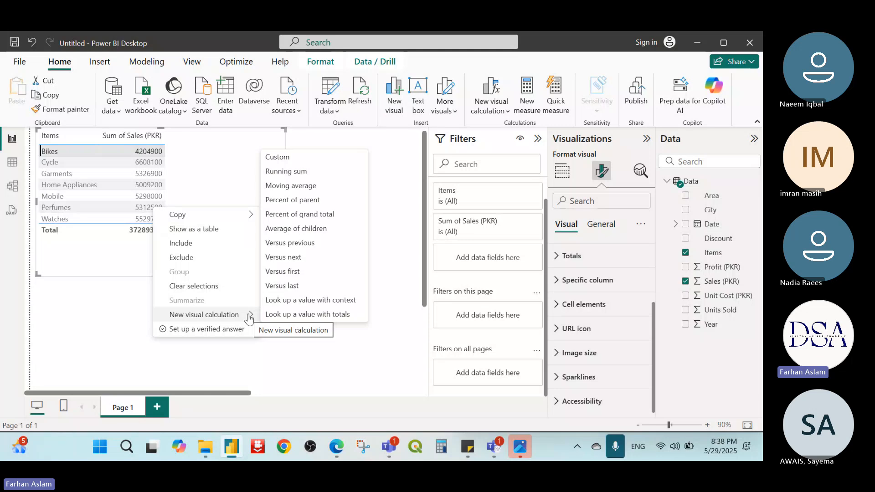
pyautogui.click(386, 228)
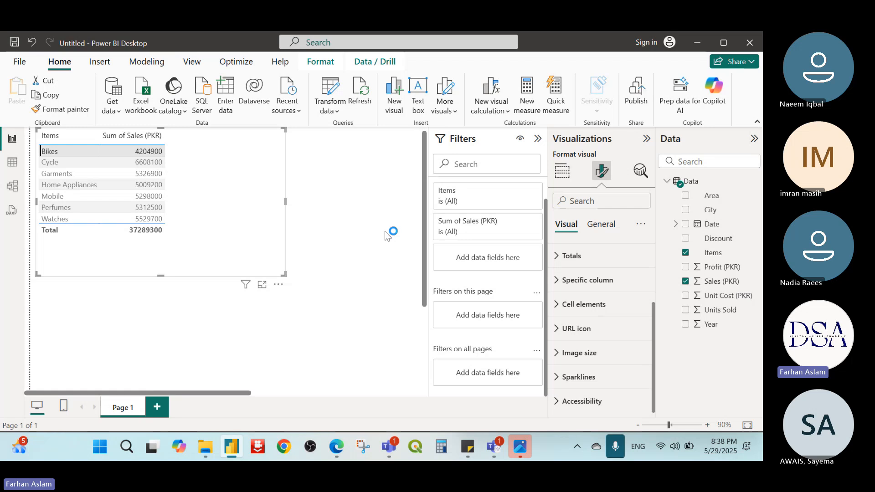
pyautogui.click(606, 225)
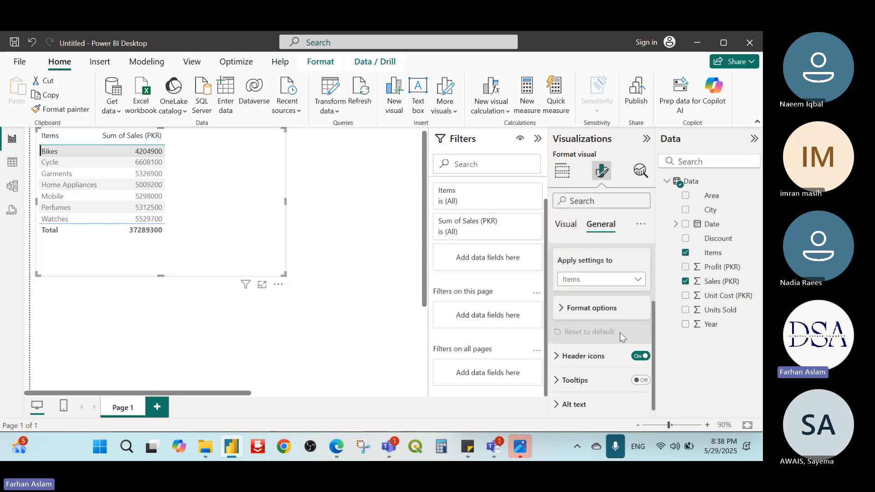
pyautogui.scroll(-1, 620, 337)
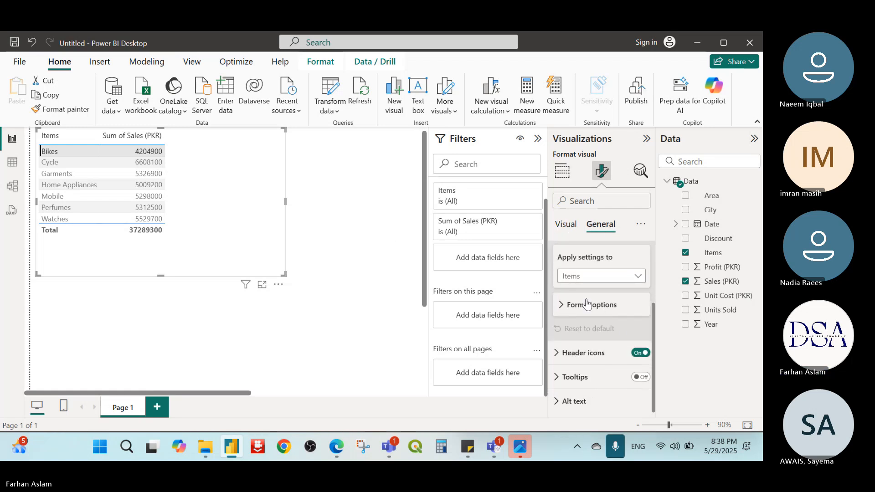
# Step: Delete the Items and Sales table visual from Page 1
pyautogui.click(294, 143)
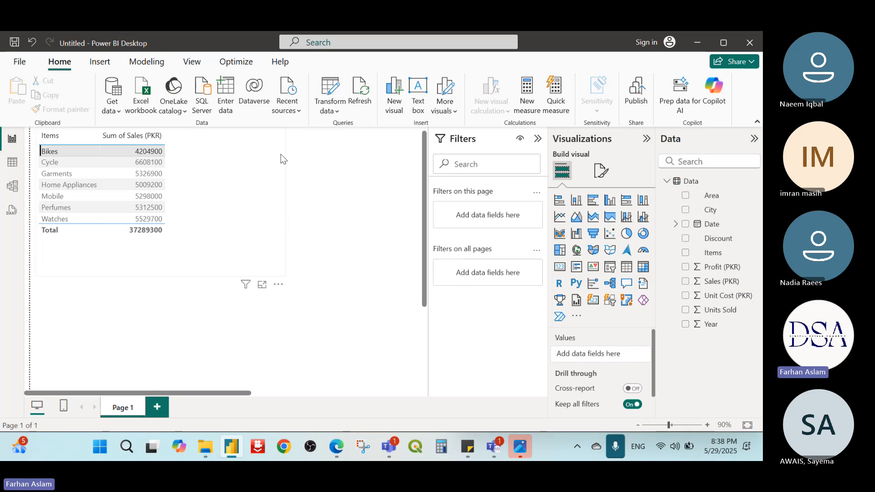
pyautogui.click(265, 149)
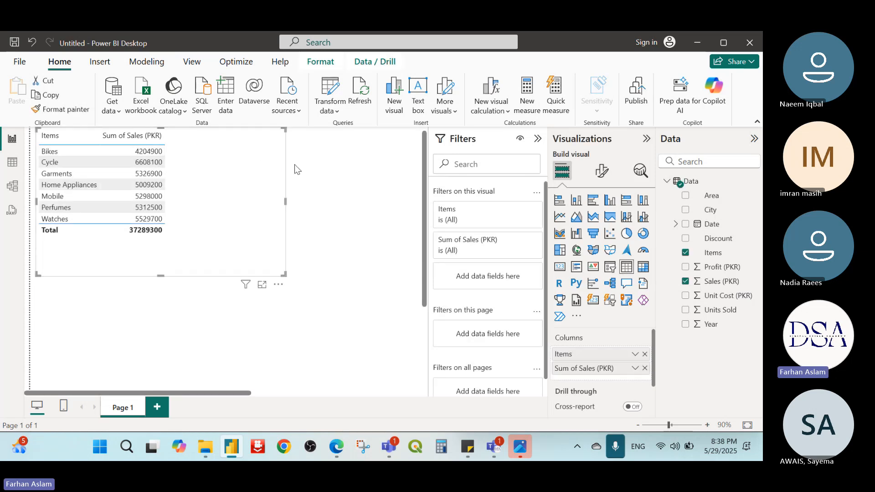
pyautogui.press('Delete')
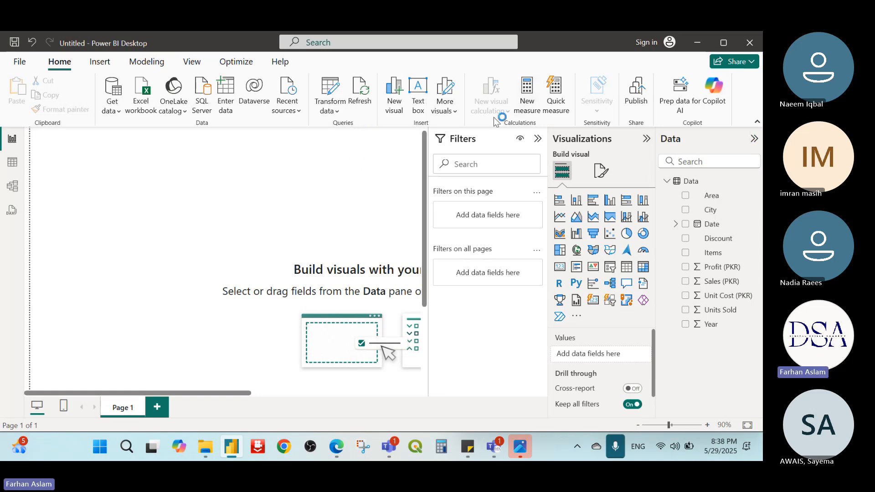
# Step: Switch to the image viewer to check the 8th Week Planner, and return to the Power BI report
pyautogui.click(526, 450)
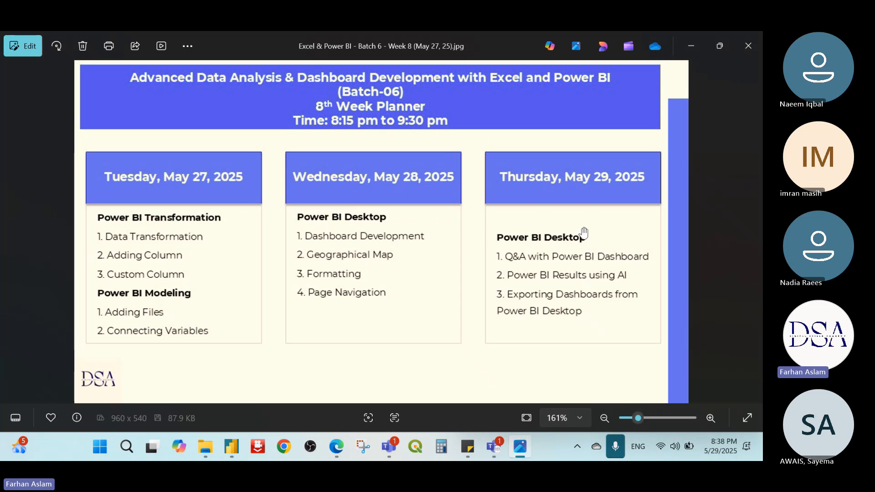
pyautogui.click(692, 44)
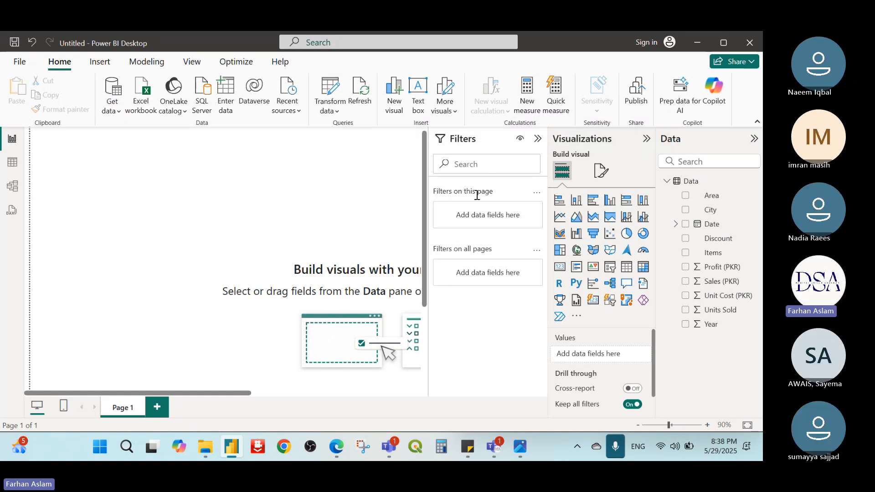
# Step: Collapse the Filters pane and check the columns of the Data table in Table view before returning to the report
pyautogui.click(538, 139)
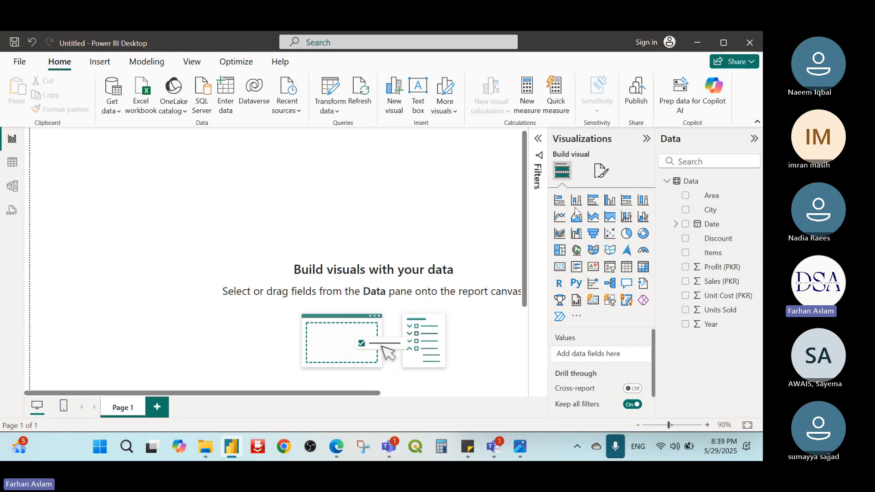
pyautogui.click(9, 166)
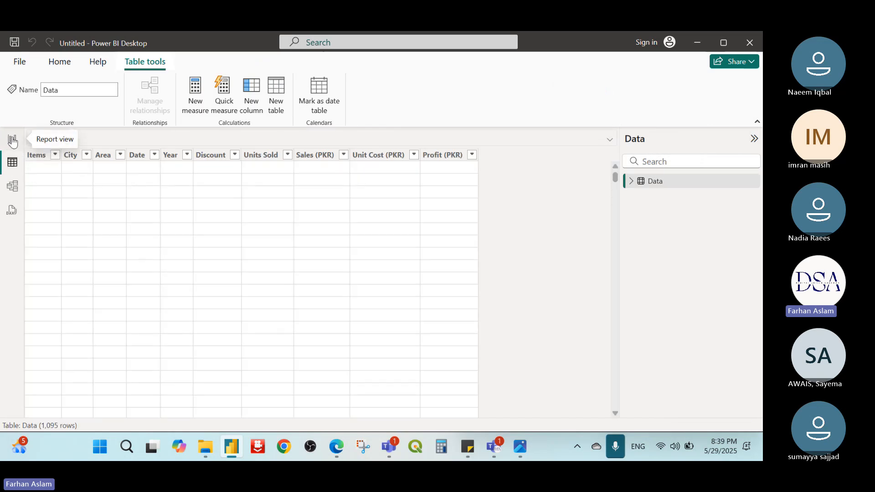
pyautogui.click(13, 140)
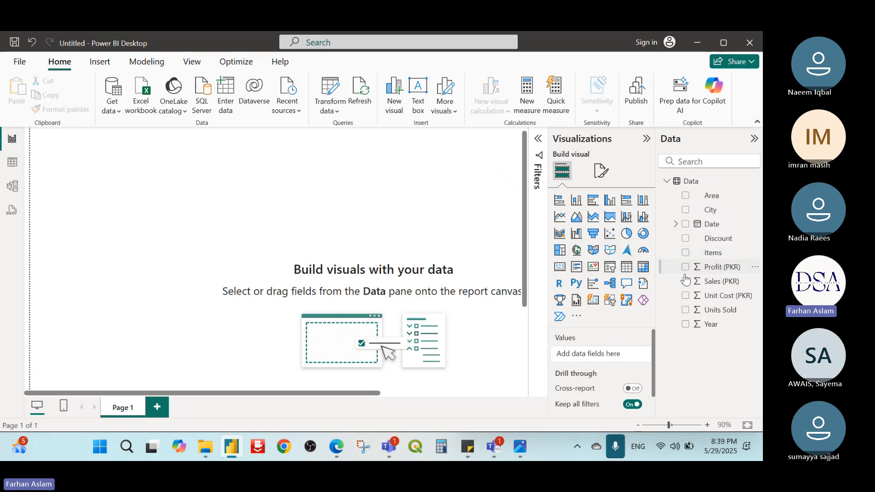
# Step: Start a quick measure and choose Average per category as its calculation after looking through the available calculations
pyautogui.click(555, 105)
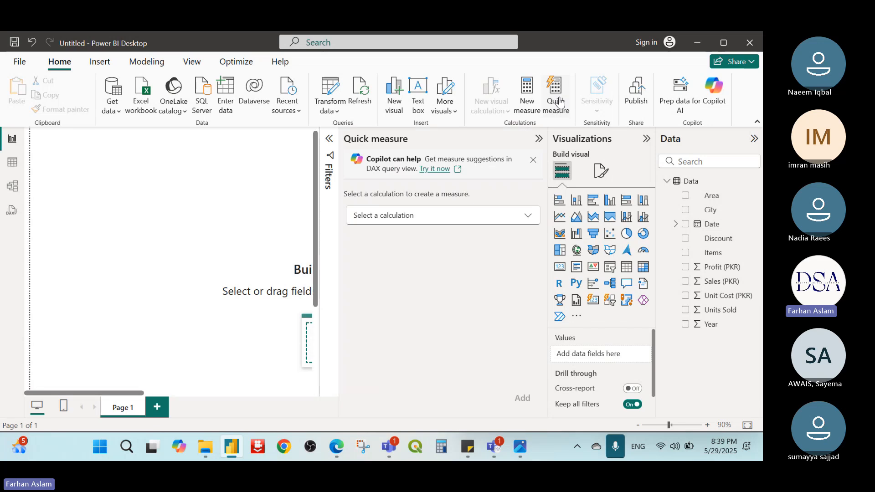
pyautogui.click(529, 219)
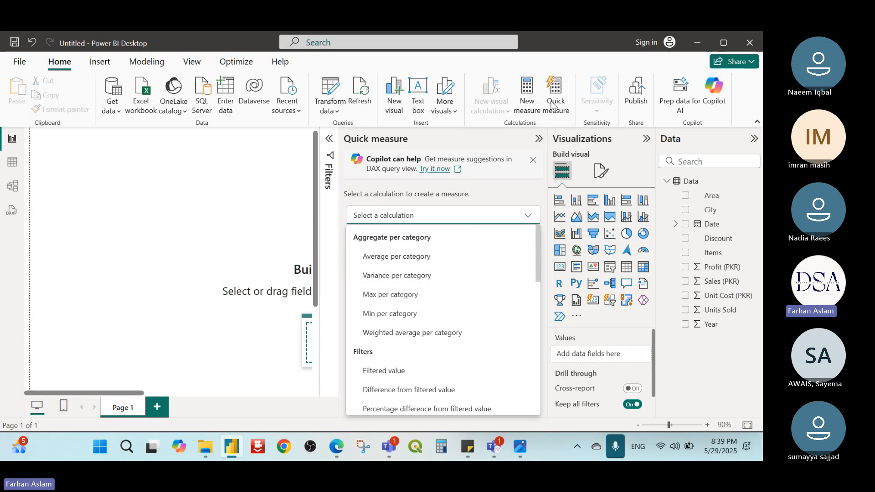
pyautogui.scroll(-3, 519, 267)
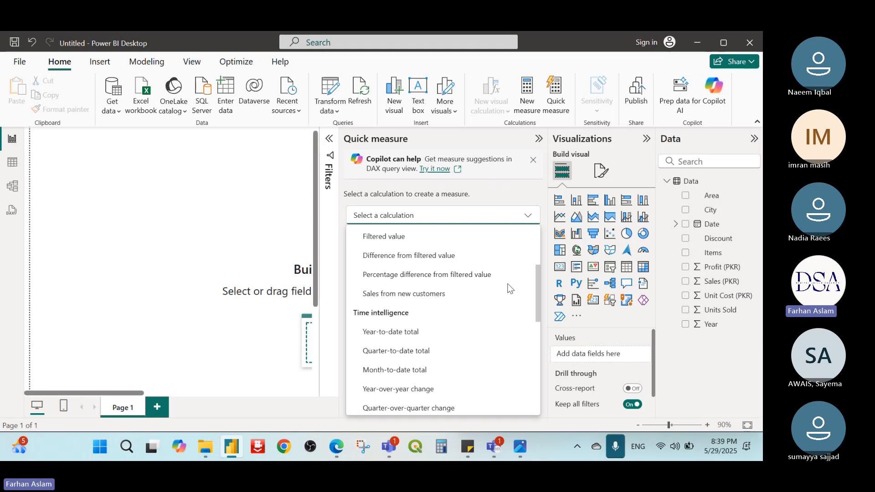
pyautogui.moveTo(537, 273); pyautogui.dragTo(531, 241)
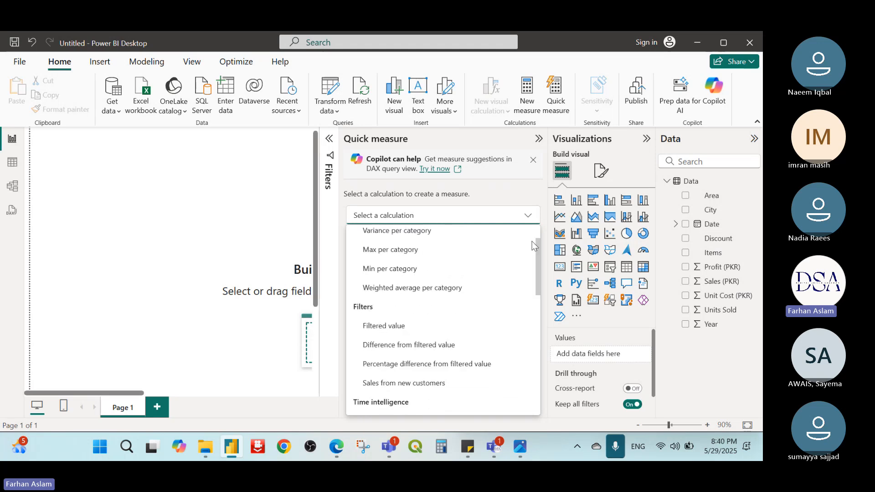
pyautogui.scroll(2, 498, 244)
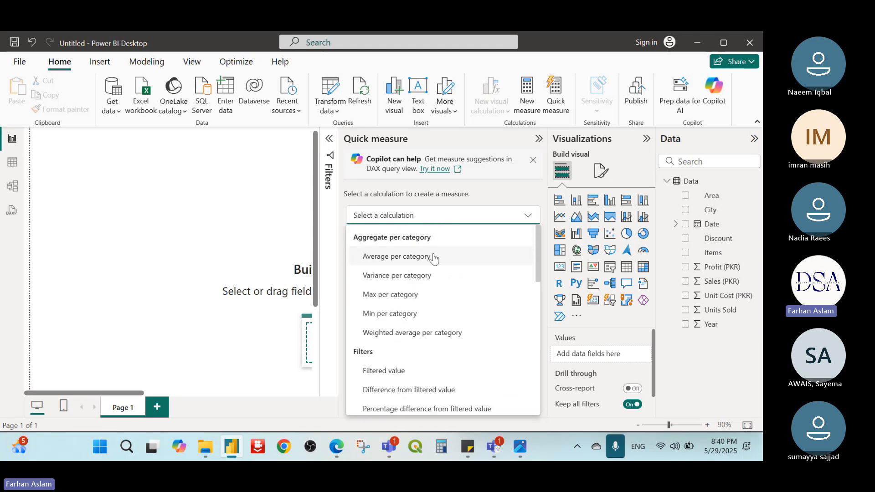
pyautogui.click(423, 258)
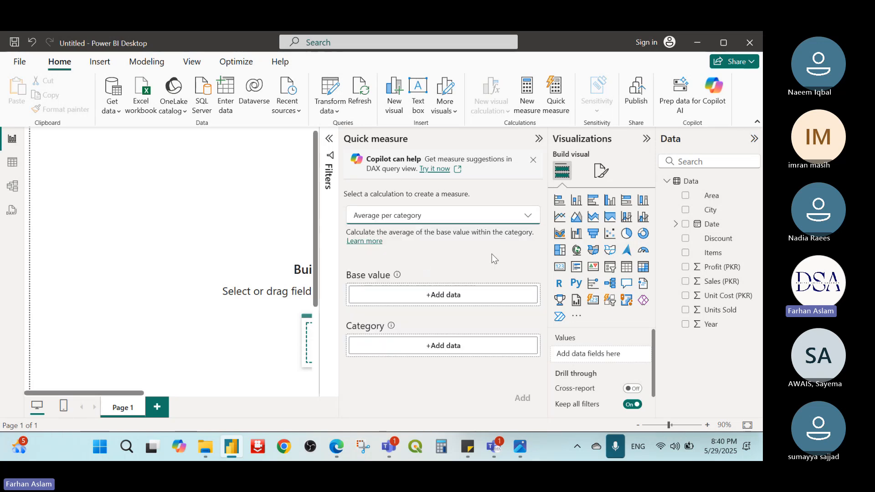
pyautogui.click(528, 218)
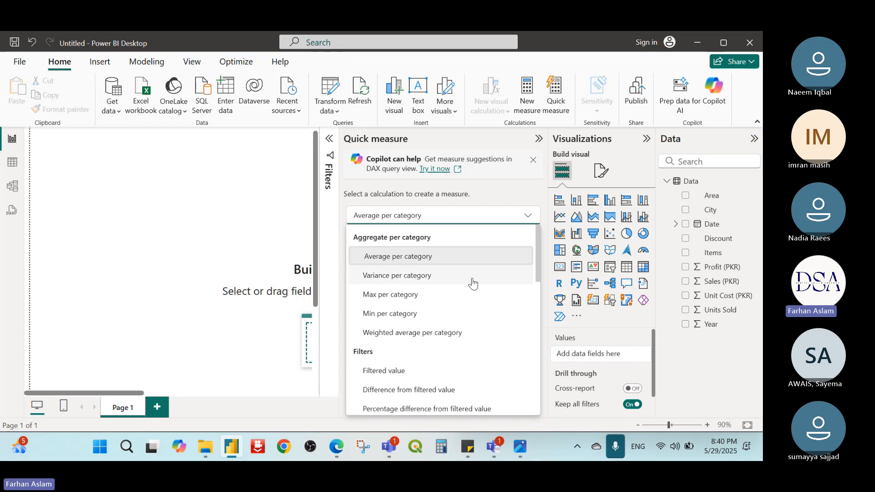
pyautogui.click(517, 193)
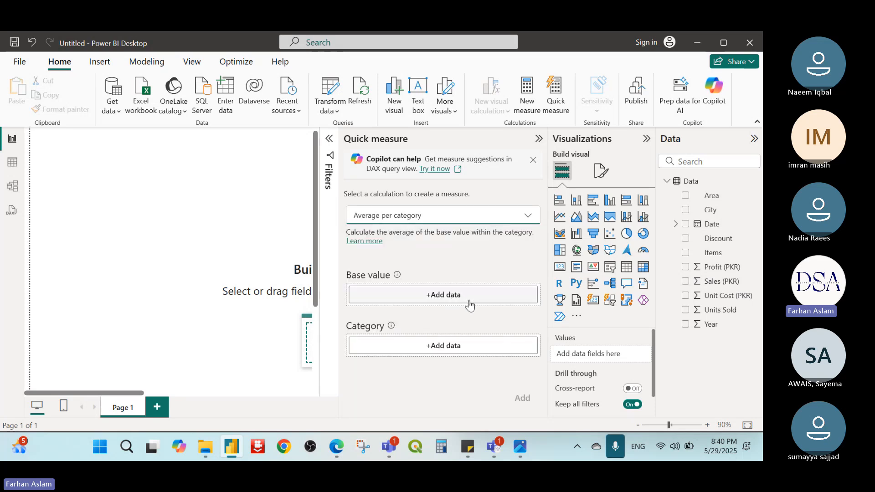
# Step: Use Profit (PKR) as the quick measure's base value and City as its category, and add the measure
pyautogui.click(471, 296)
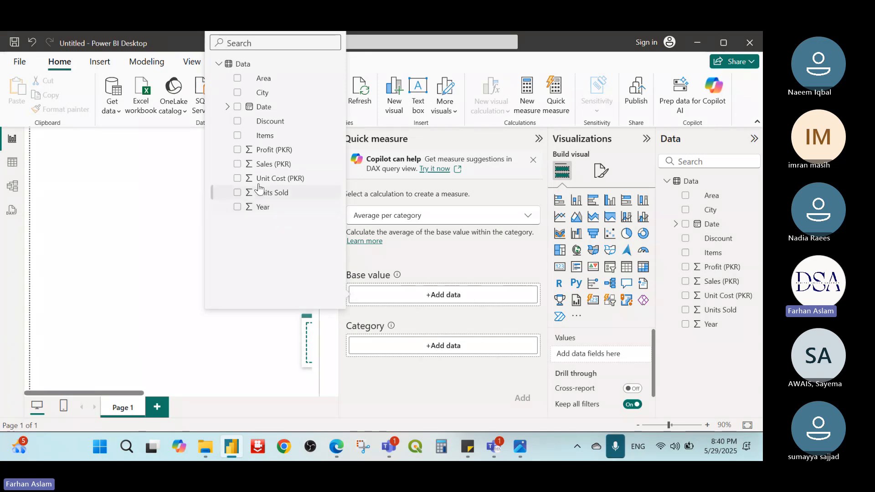
pyautogui.click(269, 150)
pyautogui.click(444, 354)
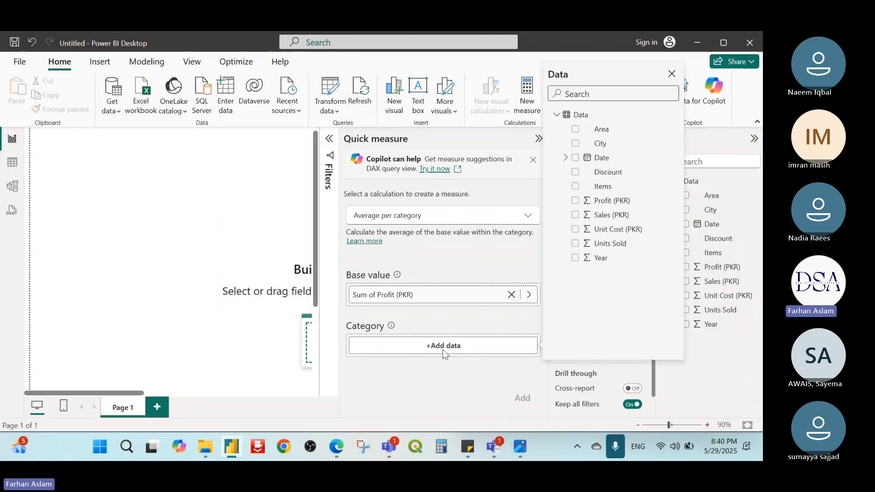
pyautogui.click(611, 143)
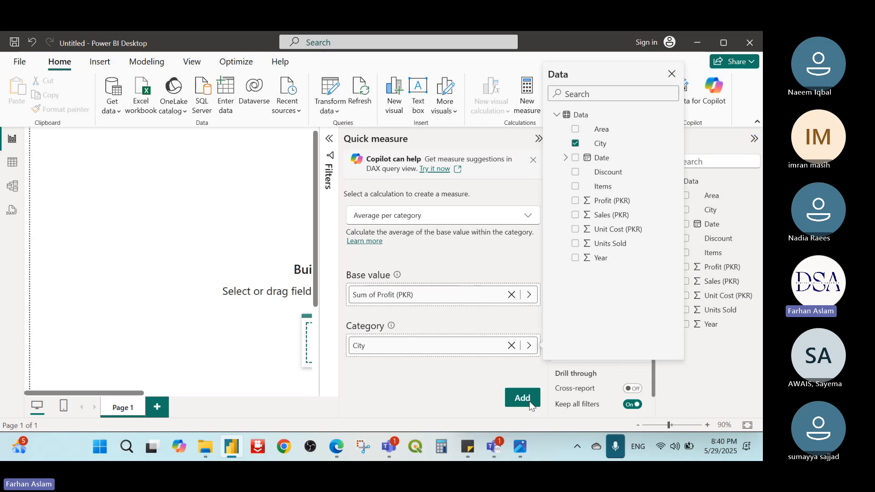
pyautogui.click(530, 405)
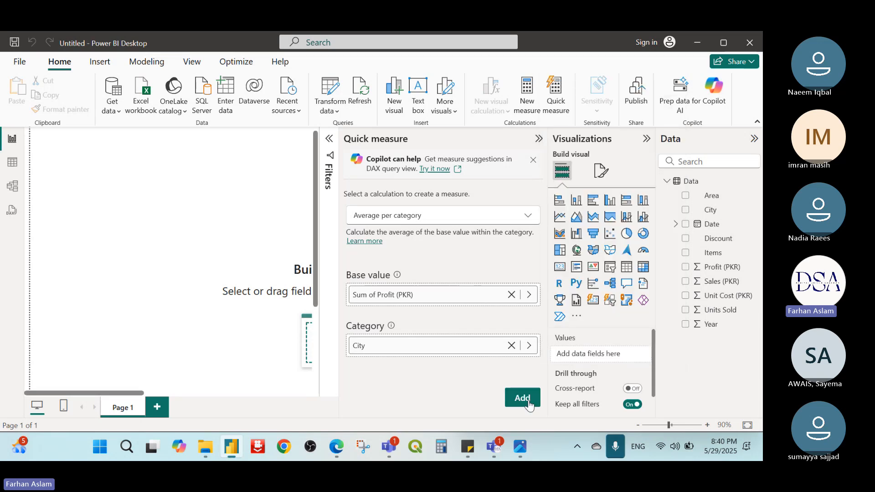
pyautogui.click(527, 402)
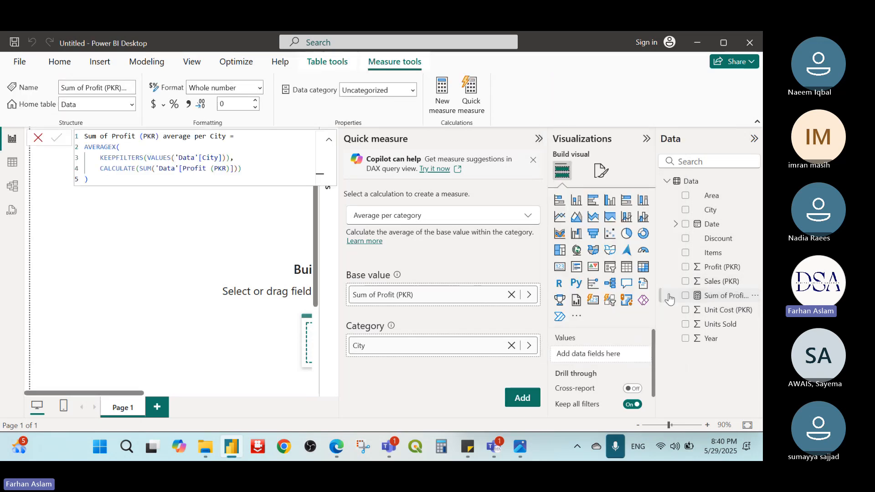
# Step: Widen the Data pane to fit the full name of the average profit per City measure and select that measure
pyautogui.moveTo(655, 277); pyautogui.dragTo(597, 278)
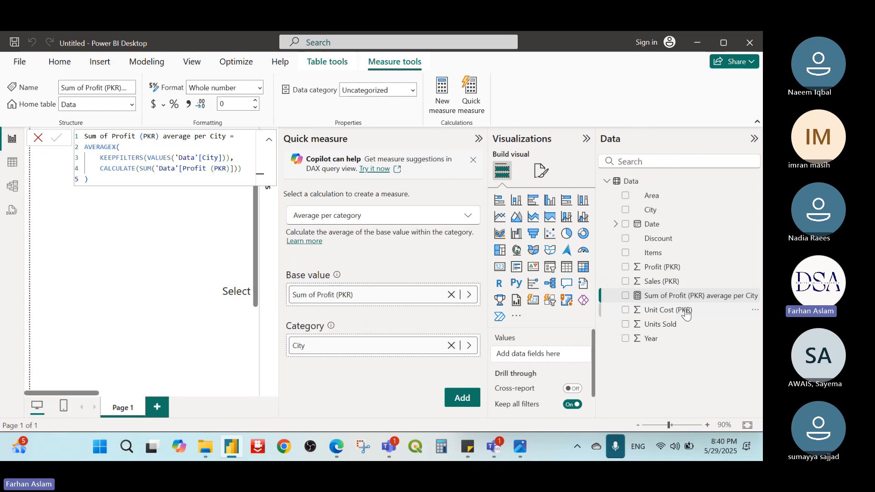
pyautogui.click(682, 301)
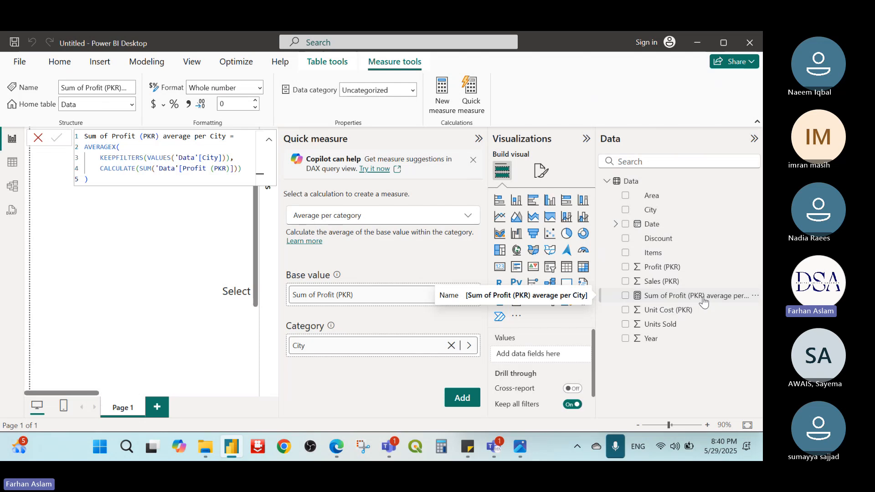
# Step: Collapse the Quick measure pane and check the Data table in Table view before returning to the report
pyautogui.click(478, 139)
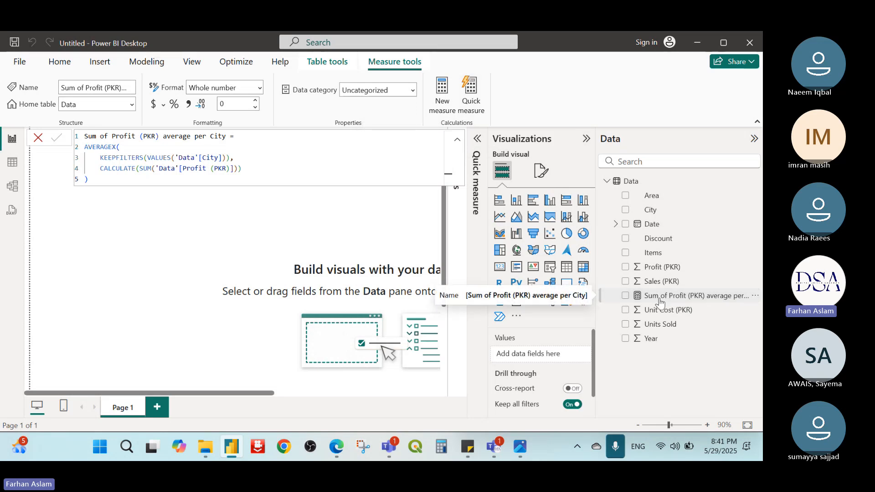
pyautogui.click(12, 164)
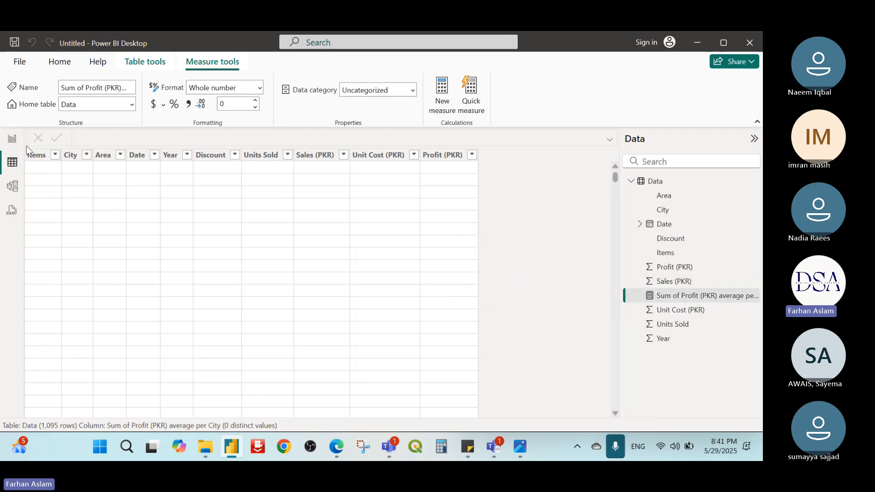
pyautogui.click(12, 139)
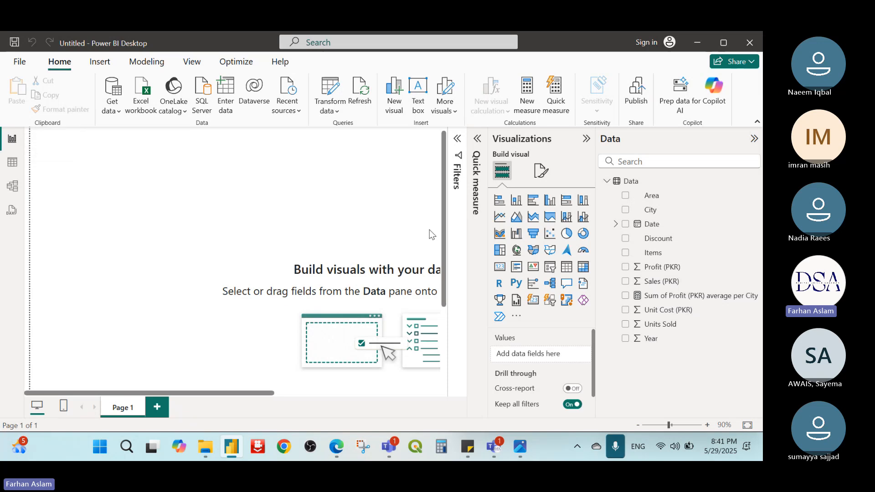
# Step: Insert a stacked column chart with the average profit per City measure on the Y-axis and Items on the X-axis
pyautogui.click(517, 204)
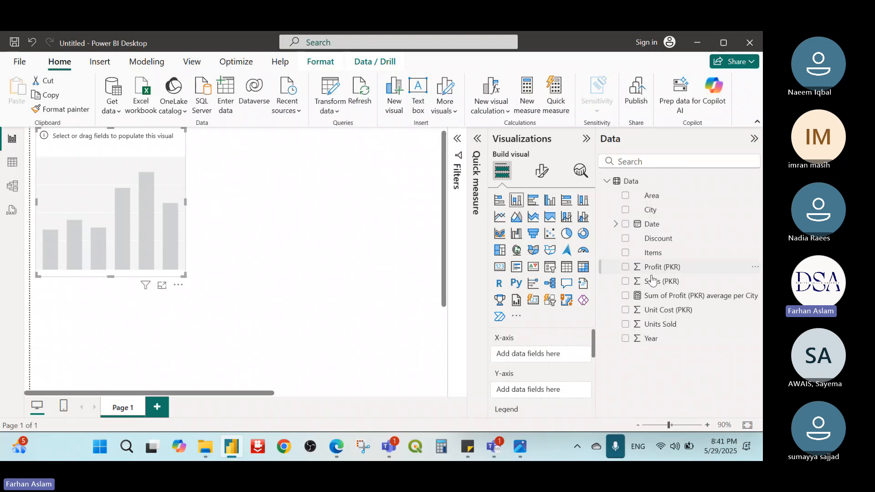
pyautogui.moveTo(676, 299); pyautogui.dragTo(547, 355)
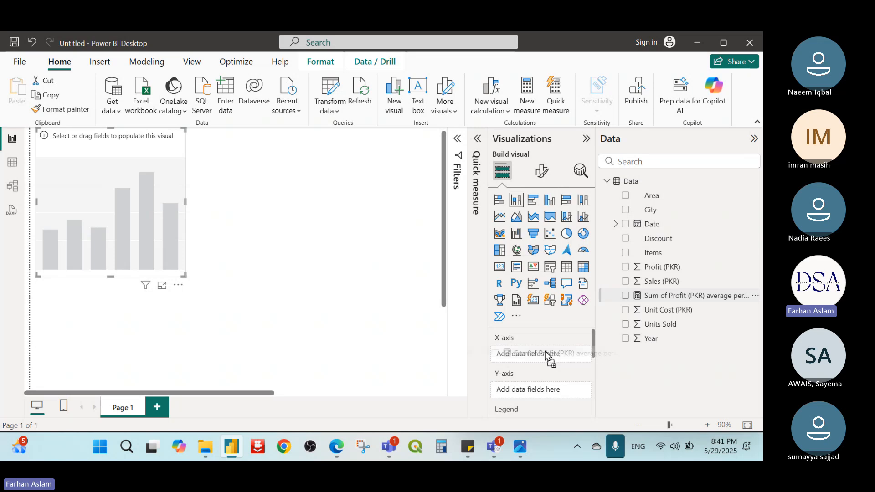
pyautogui.moveTo(546, 354)
pyautogui.mouseDown()
pyautogui.moveTo(557, 351)
pyautogui.moveTo(538, 354)
pyautogui.mouseUp()
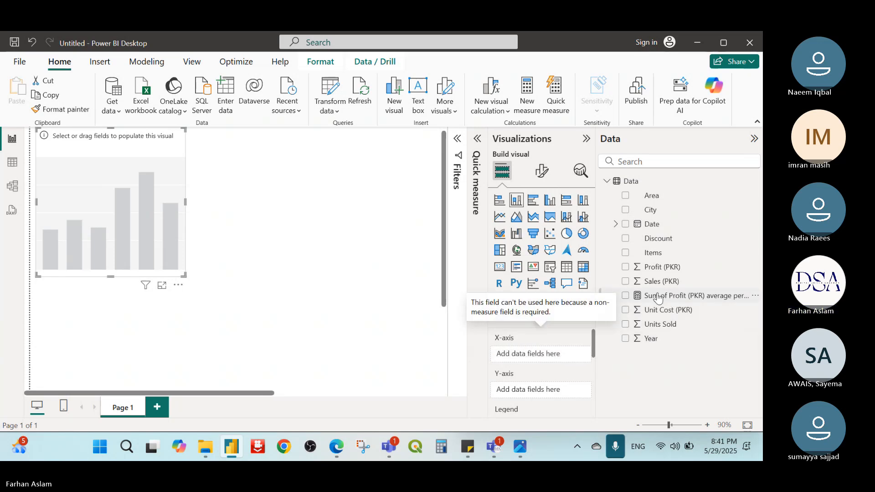
pyautogui.moveTo(658, 297); pyautogui.dragTo(528, 390)
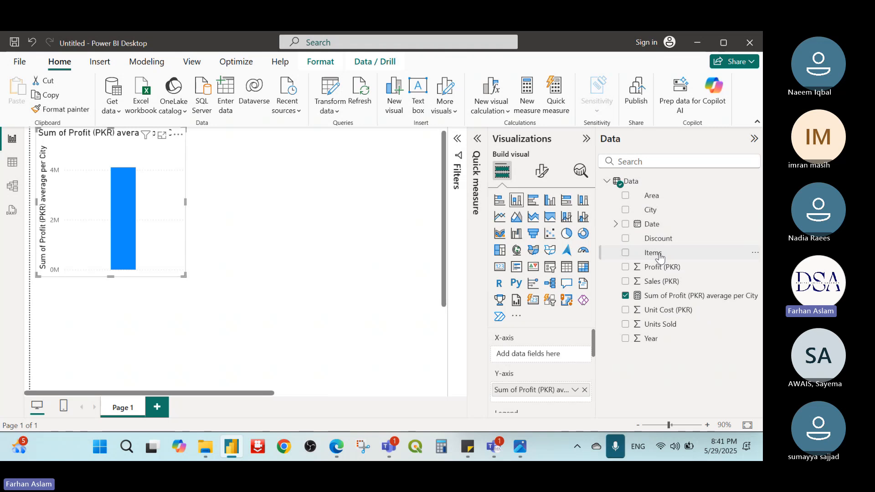
pyautogui.moveTo(659, 256); pyautogui.dragTo(549, 357)
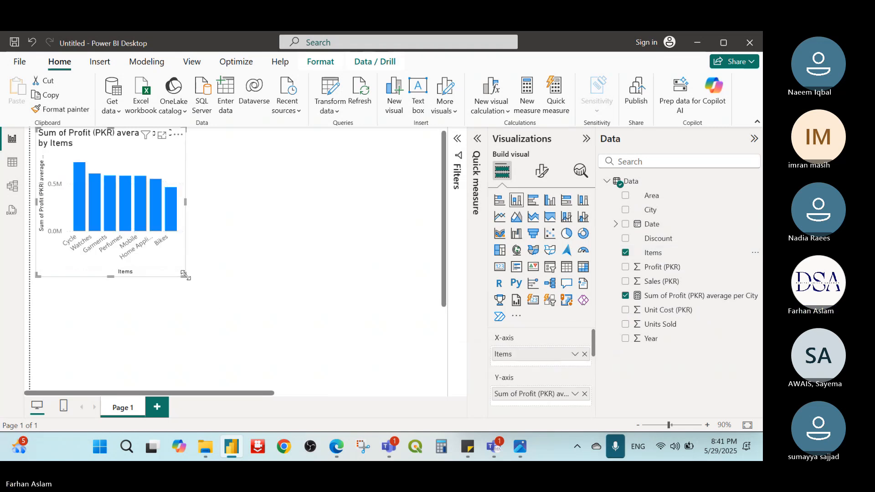
# Step: Enlarge the stacked column chart so all item labels fit, and deselect it
pyautogui.moveTo(184, 275); pyautogui.dragTo(310, 324)
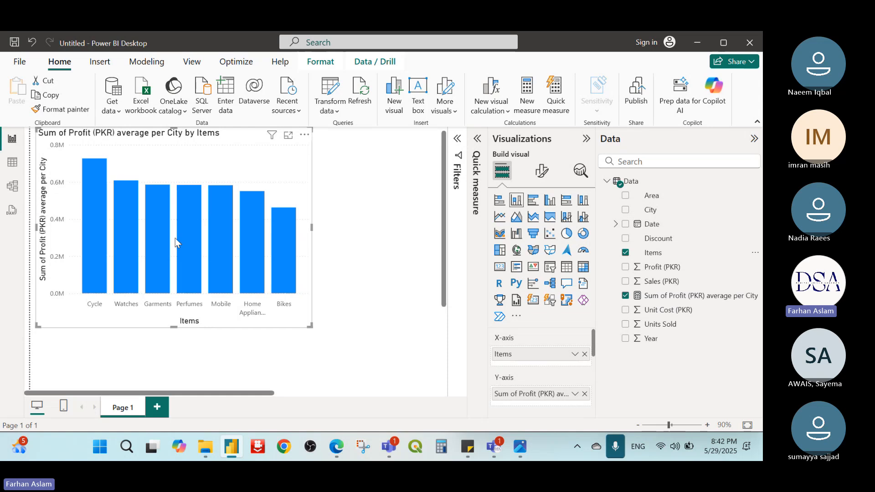
pyautogui.moveTo(179, 230)
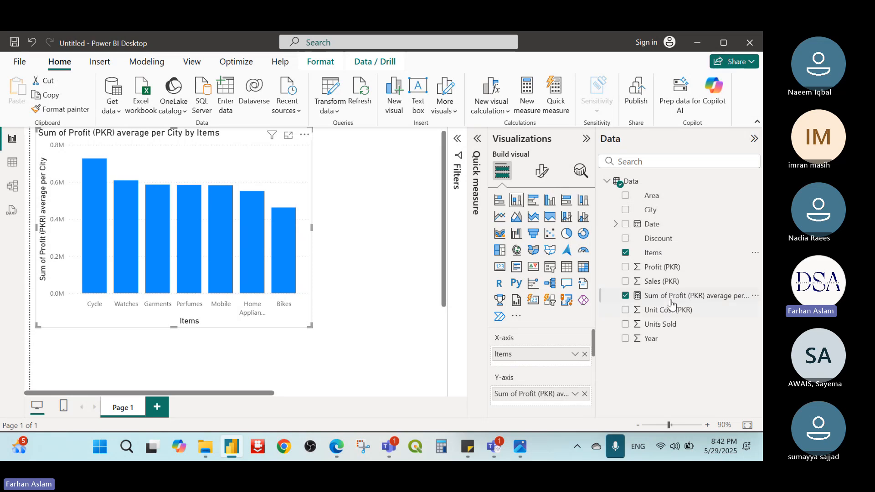
pyautogui.click(403, 190)
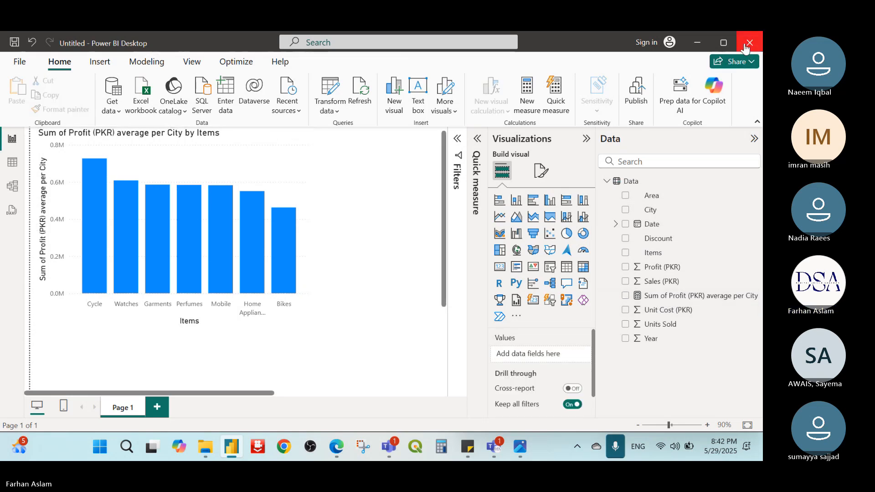
# Step: Switch to the 8th week planner image in Photos to check the topics for Thursday, May 29, and return to Power BI Desktop
pyautogui.click(520, 447)
pyautogui.click(520, 447)
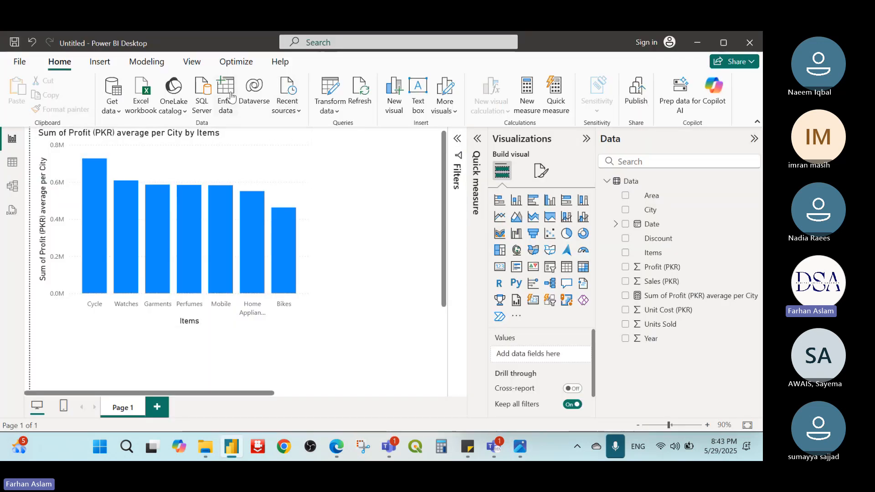
pyautogui.click(519, 446)
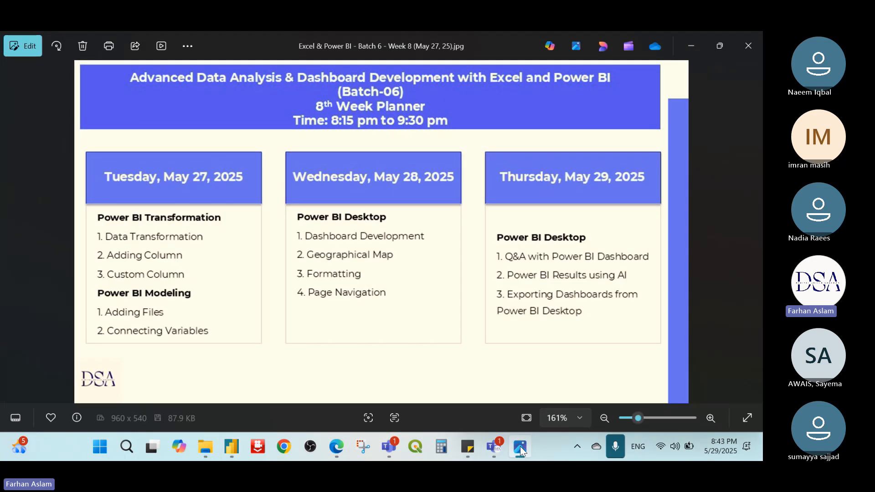
pyautogui.click(691, 45)
# Step: Start a new blank report
pyautogui.click(749, 42)
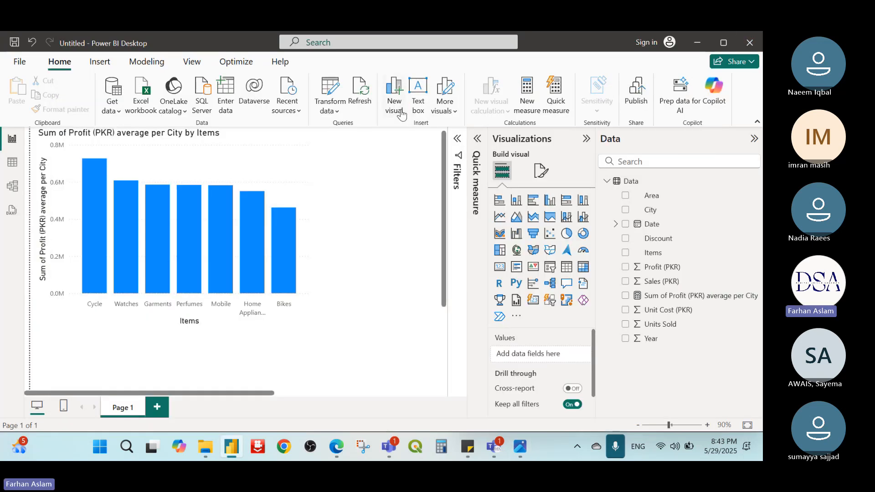
pyautogui.click(503, 189)
pyautogui.click(22, 69)
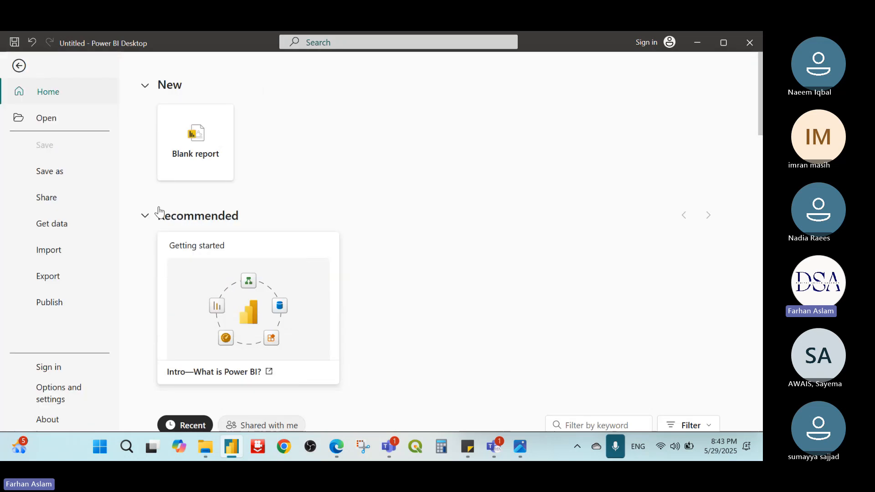
pyautogui.click(197, 152)
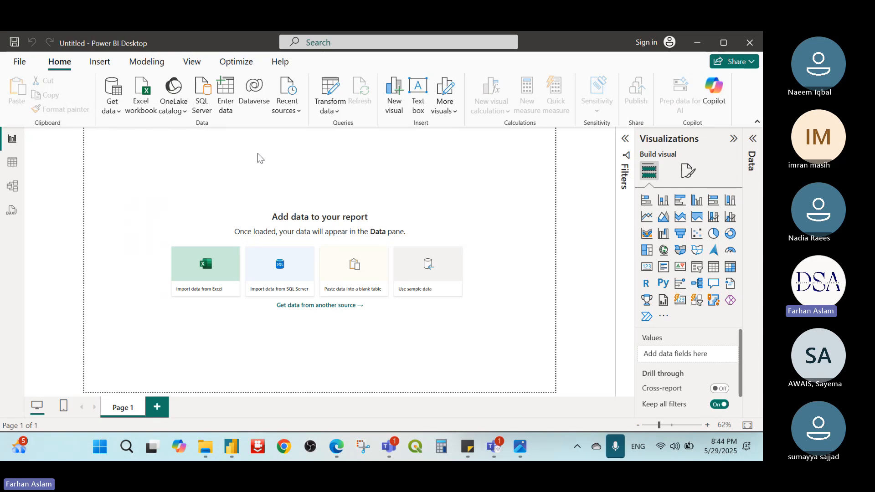
# Step: Add a text box at the head of the page, widen it, and enter "Q&A Dashboard" as its text
pyautogui.click(416, 89)
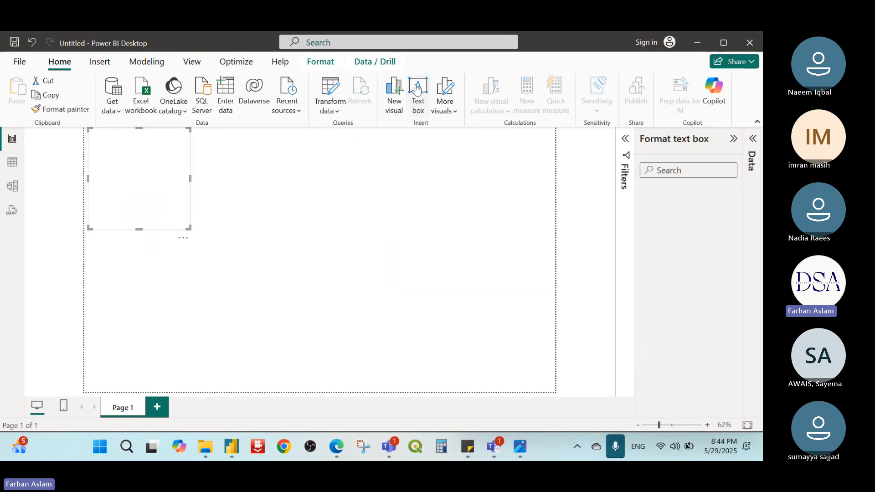
pyautogui.moveTo(190, 179); pyautogui.dragTo(405, 166)
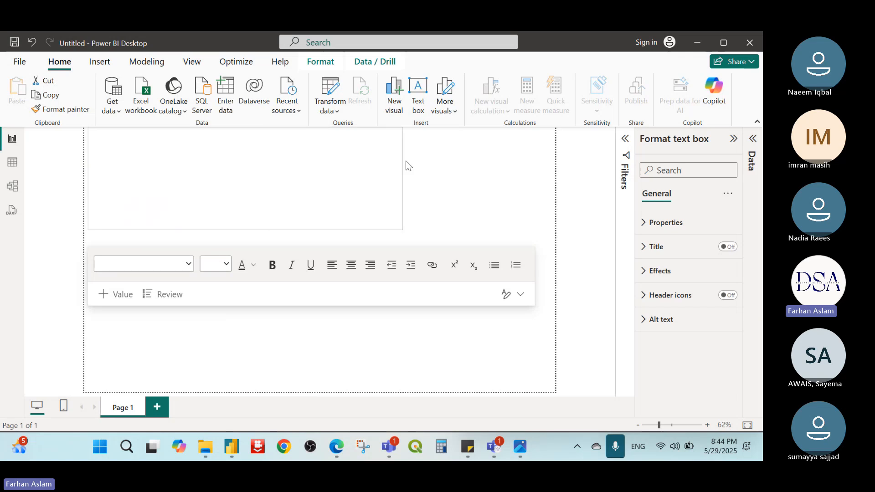
pyautogui.click(295, 158)
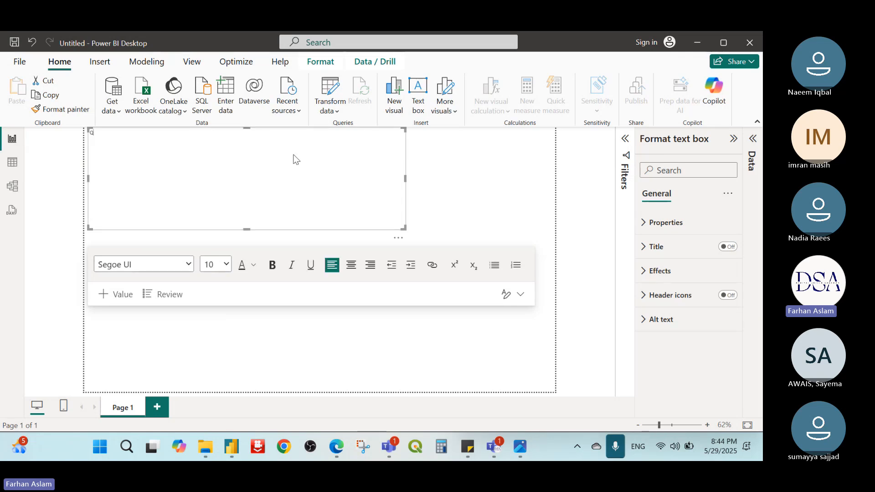
pyautogui.write('Q7')
pyautogui.press('BackSpace')
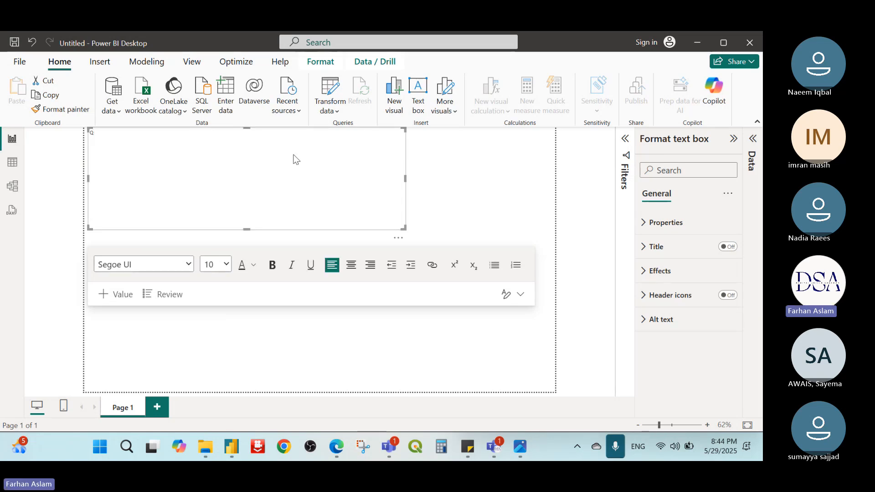
pyautogui.write('&')
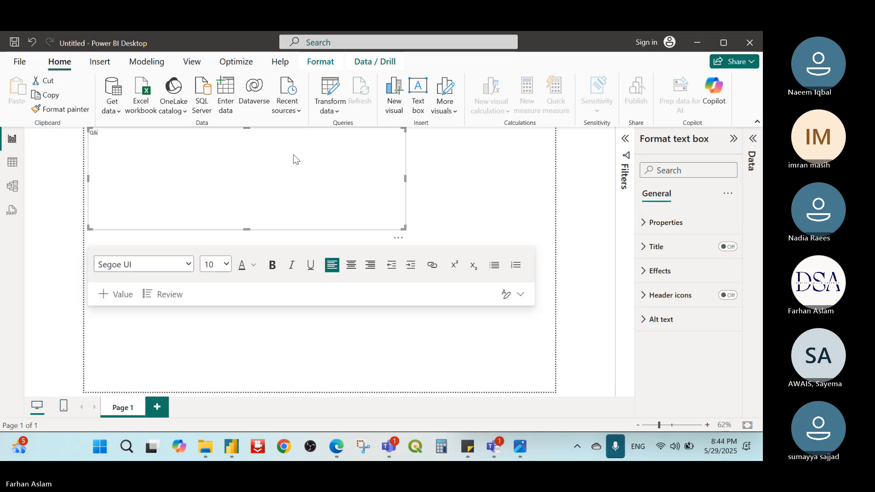
pyautogui.write('A Dashboard')
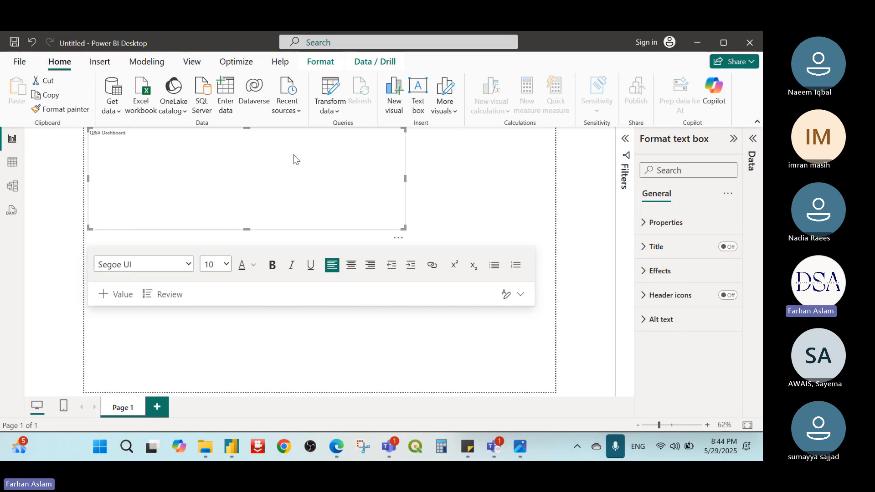
# Step: Format the Q&A Dashboard title as bold, size 28, dark blue and centred, and reduce the text box's height to fit
pyautogui.hotkey('ctrl', 'a')
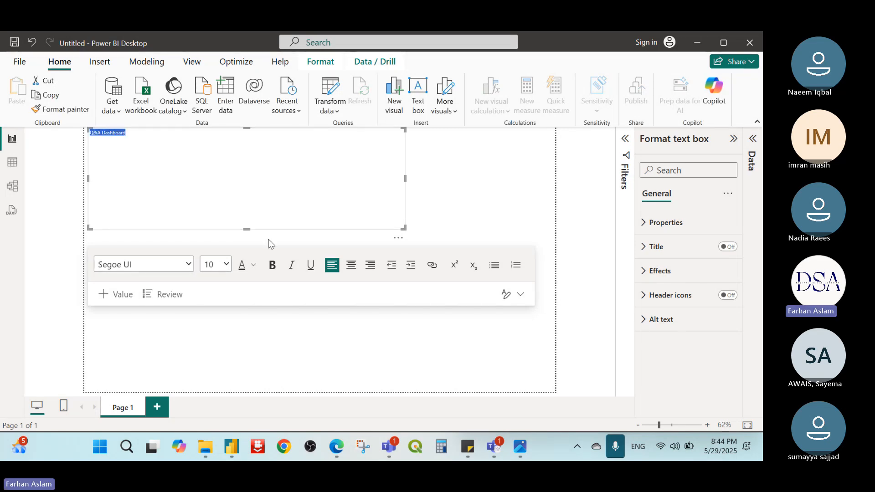
pyautogui.click(272, 264)
pyautogui.click(216, 264)
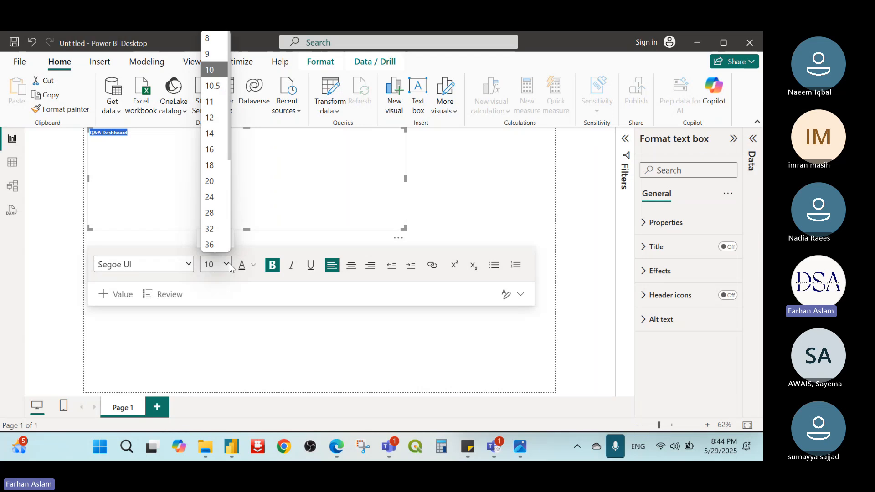
pyautogui.click(213, 200)
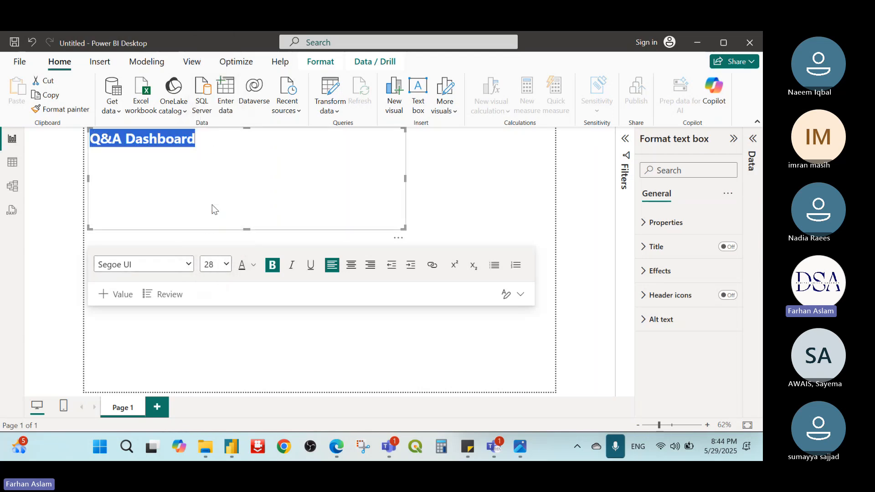
pyautogui.click(253, 264)
pyautogui.click(316, 211)
pyautogui.click(351, 265)
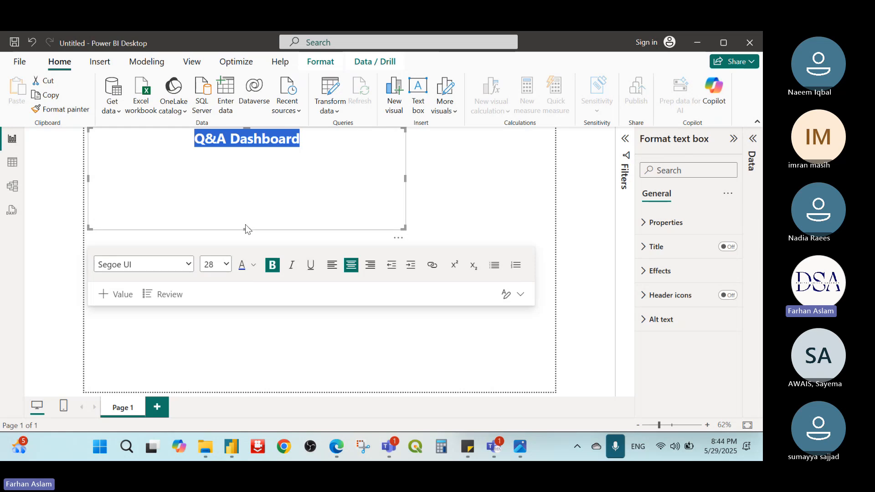
pyautogui.moveTo(246, 226); pyautogui.dragTo(251, 153)
pyautogui.click(610, 261)
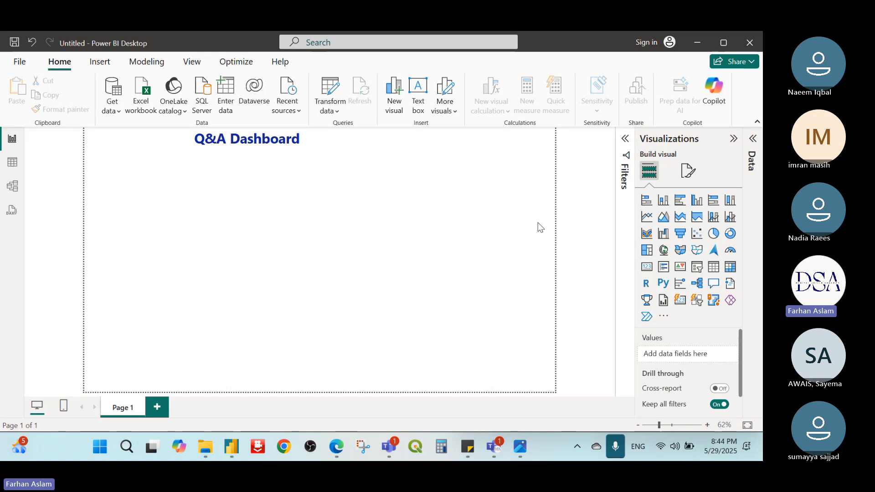
# Step: Load the Data sheet from the Sales Data Year 2019 - 2023 Excel workbook and expand the Data table's field list
pyautogui.click(132, 101)
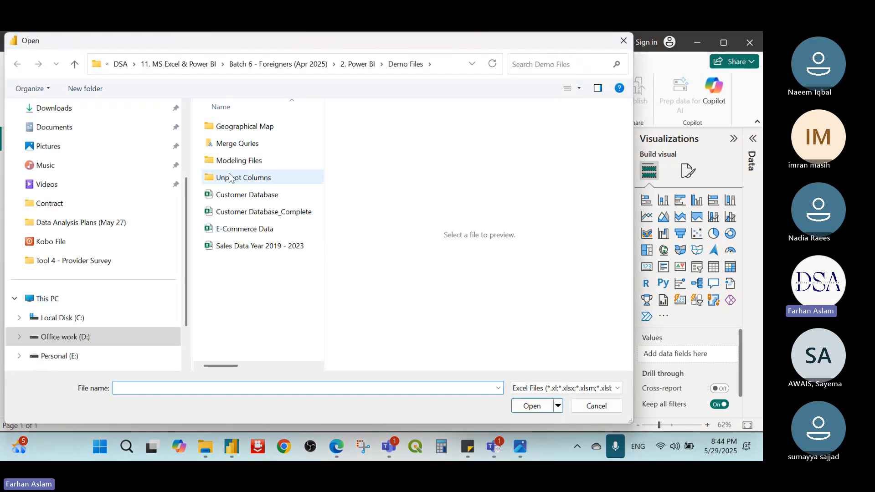
pyautogui.click(255, 244)
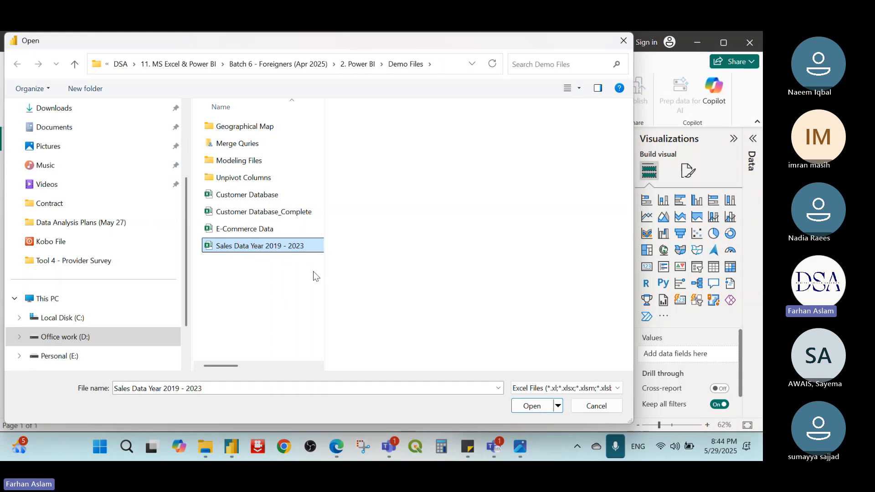
pyautogui.click(531, 406)
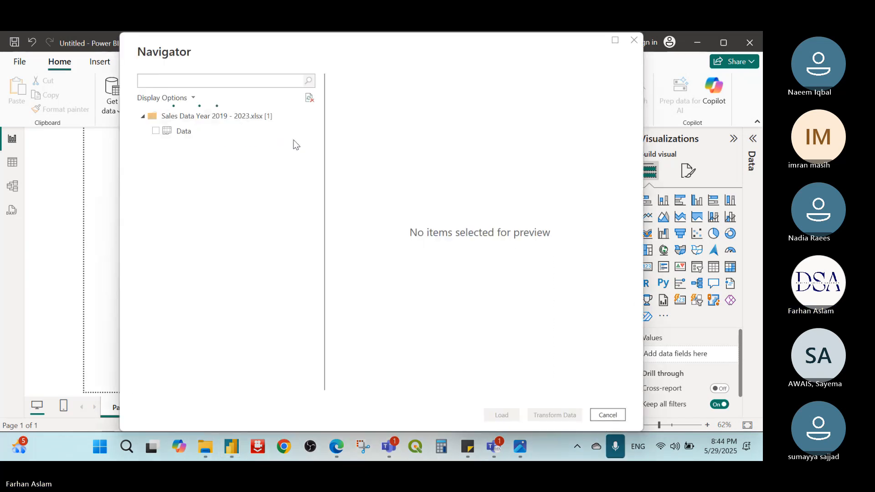
pyautogui.click(156, 132)
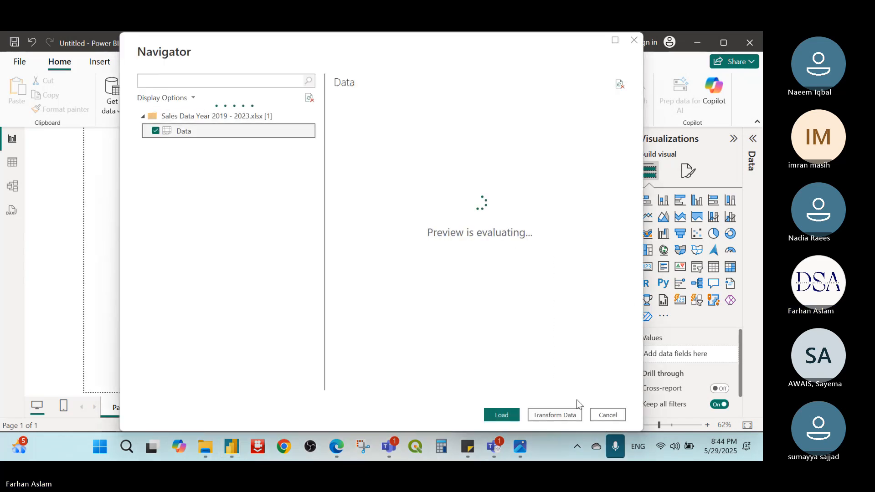
pyautogui.click(501, 415)
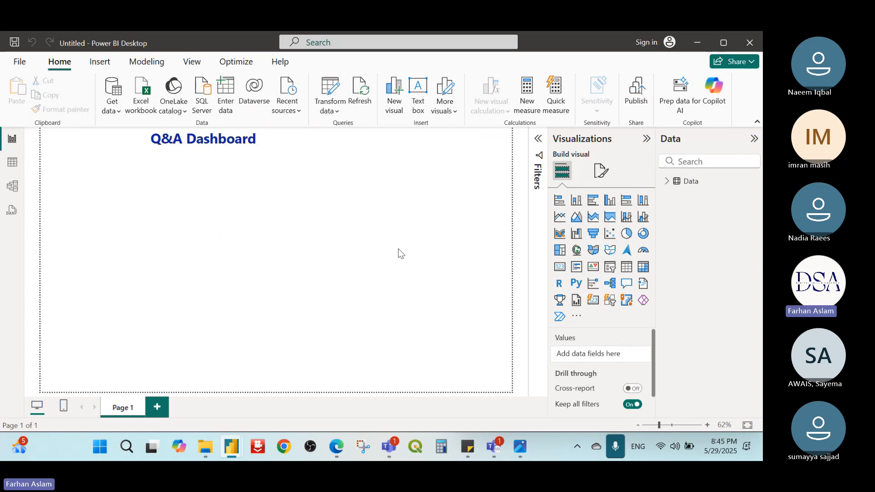
pyautogui.click(666, 181)
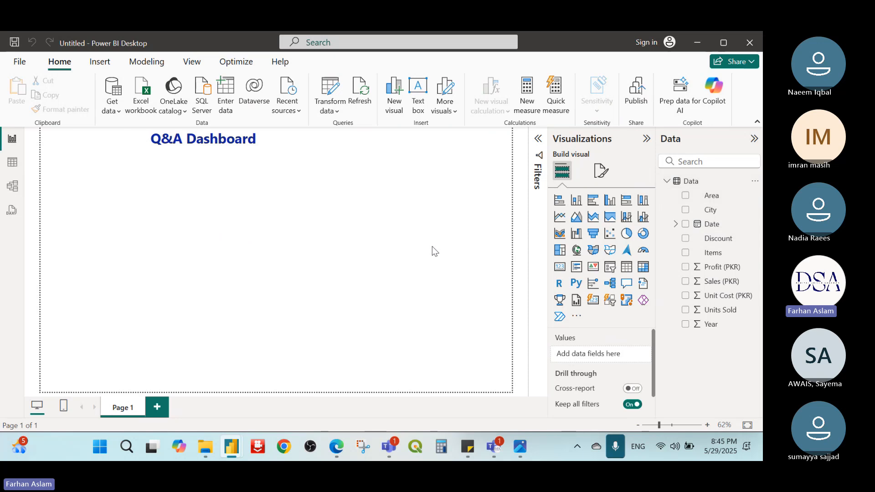
# Step: Widen the Q&A Dashboard text box across the full page width and deselect it
pyautogui.click(253, 140)
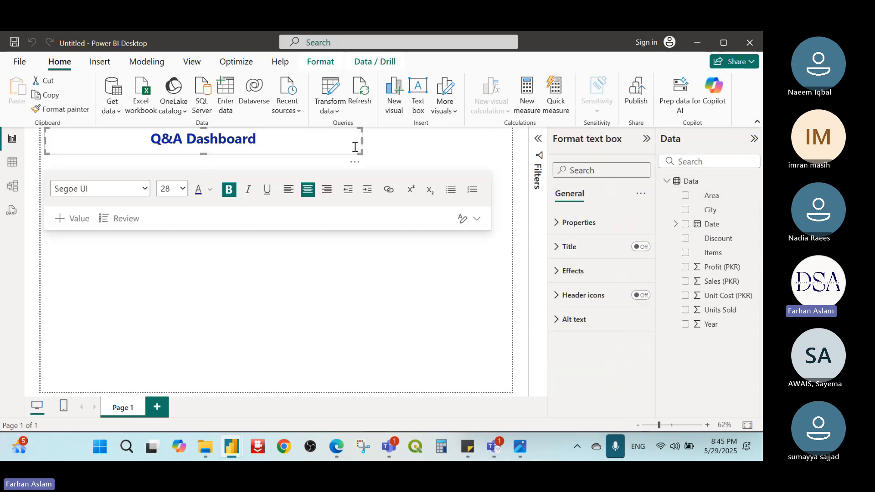
pyautogui.moveTo(357, 141); pyautogui.dragTo(511, 138)
pyautogui.click(233, 286)
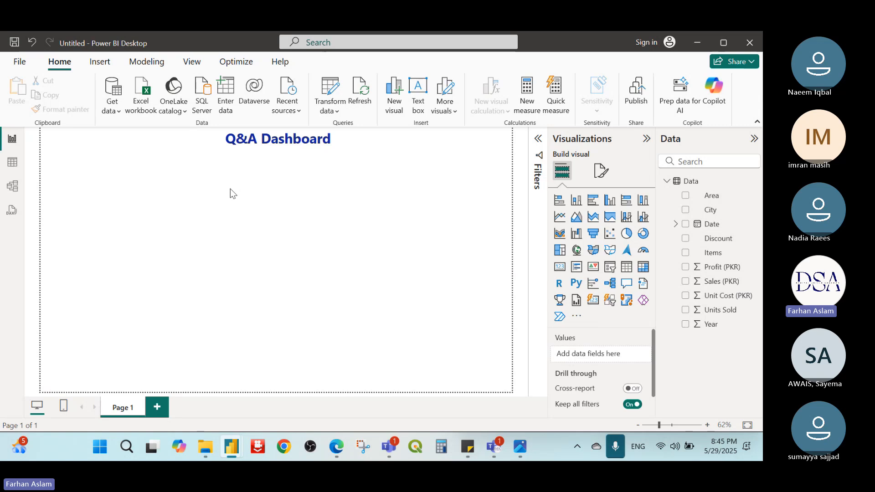
# Step: Add a Q&A visual below the title, ask "City wise Profit in Bar graph", and accept the suggested wording "City Profit in Bar graph"
pyautogui.doubleClick(81, 169)
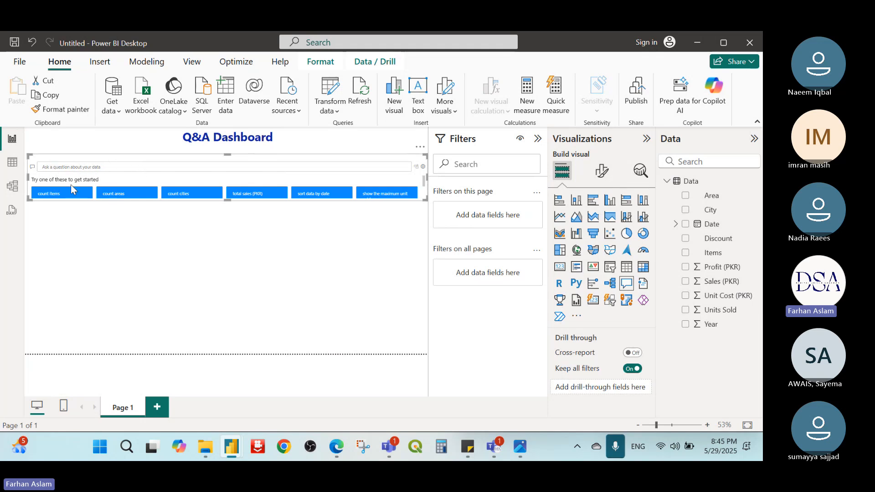
pyautogui.click(102, 171)
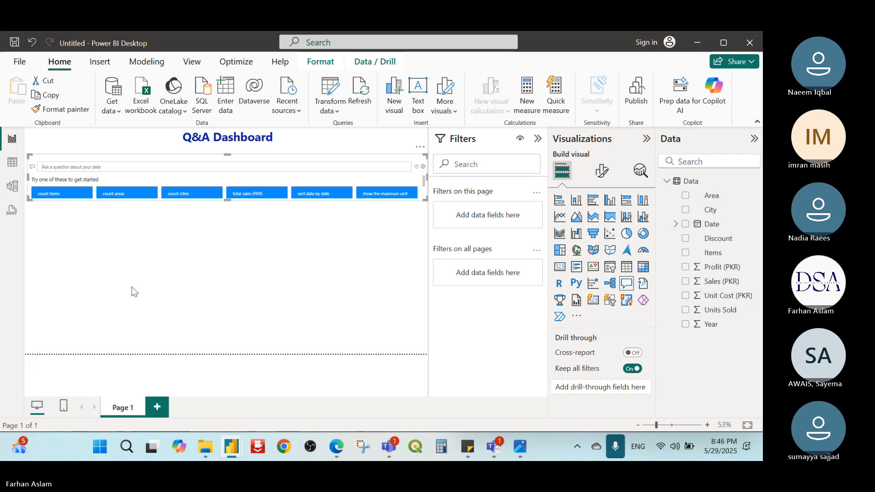
pyautogui.write('City wis')
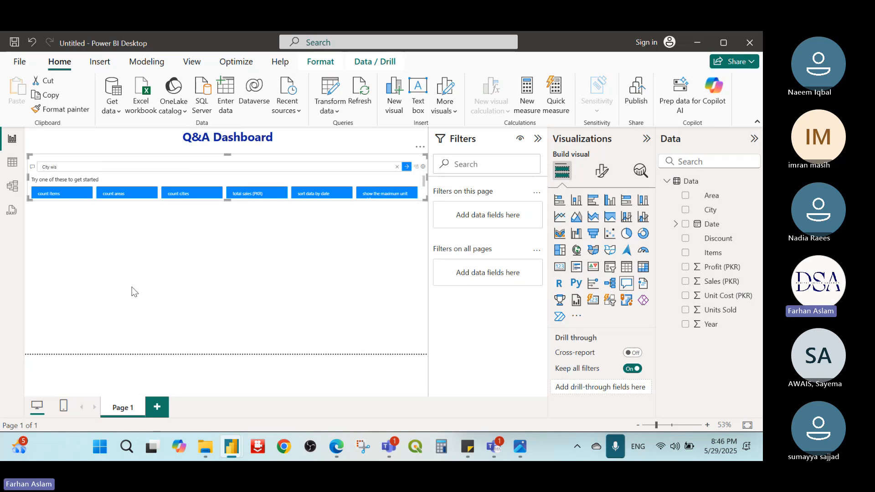
pyautogui.write('e Pro')
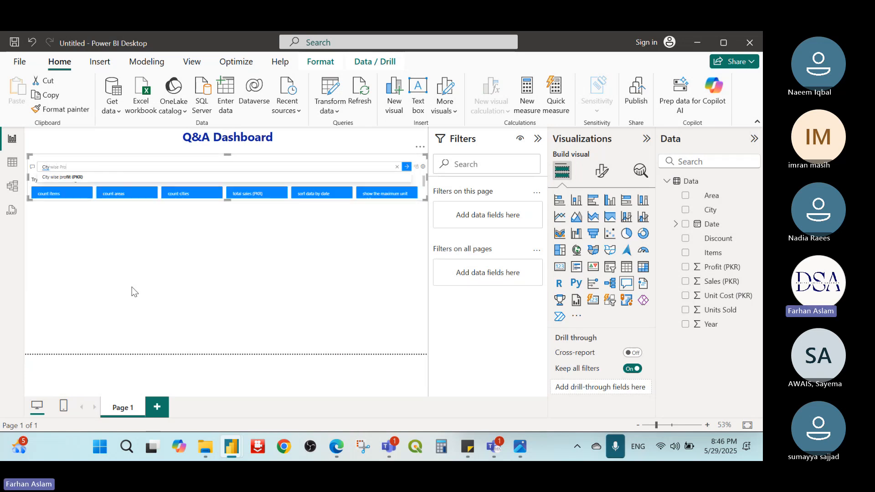
pyautogui.write('fit')
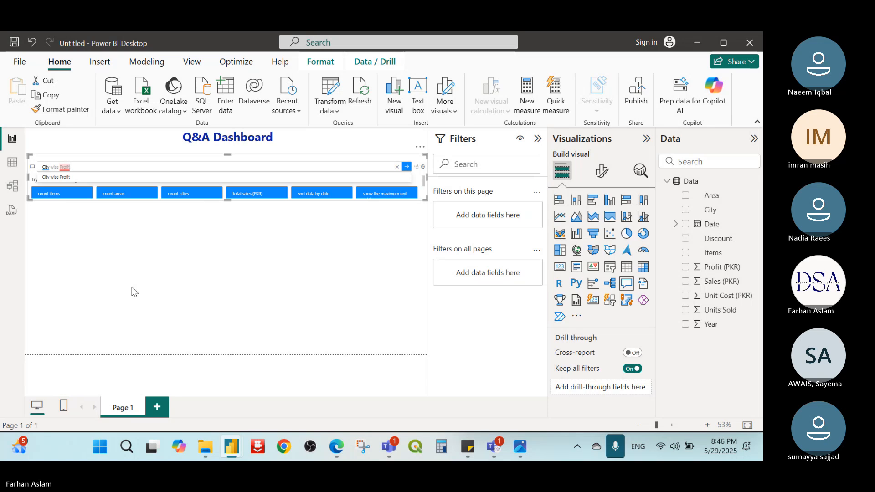
pyautogui.write(' in Bar')
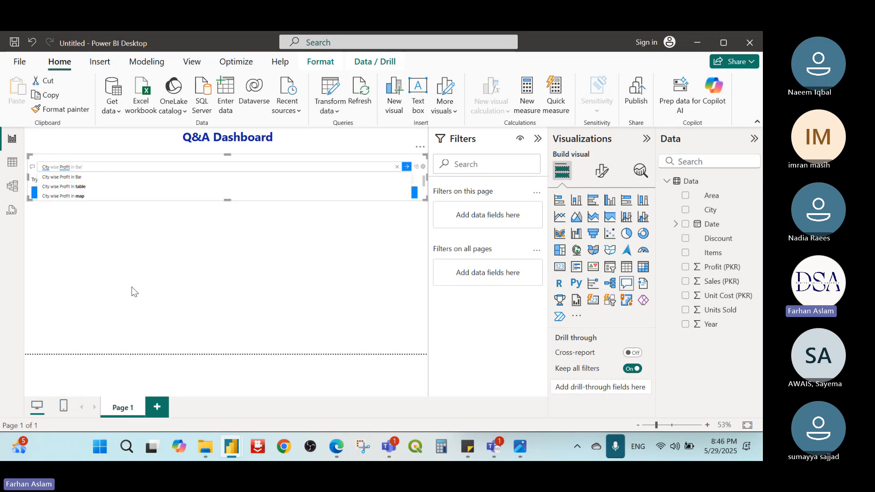
pyautogui.write(' ga')
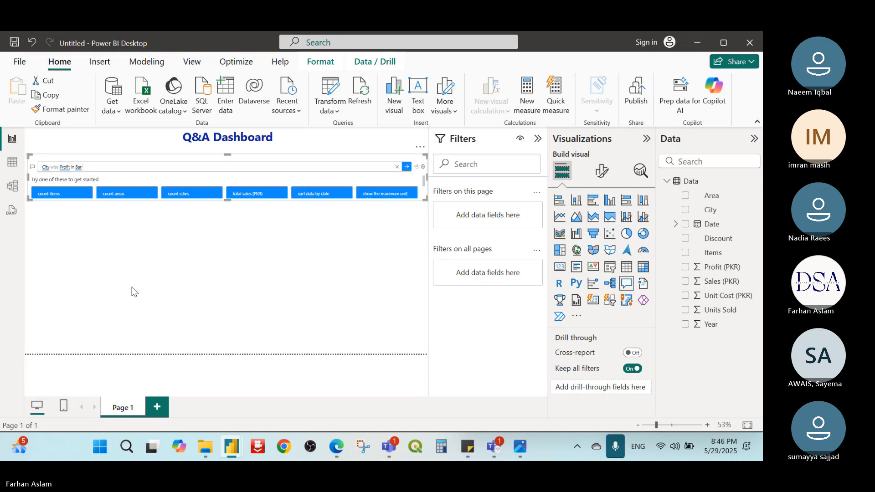
pyautogui.write('aph')
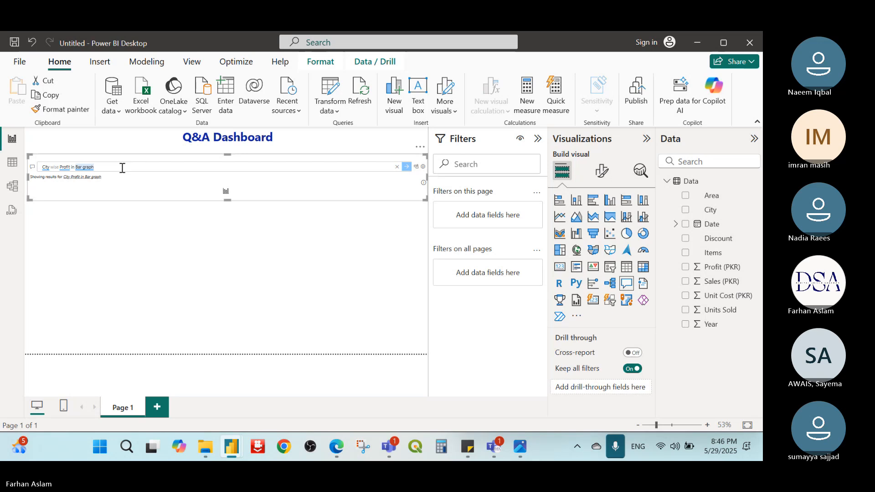
pyautogui.click(86, 176)
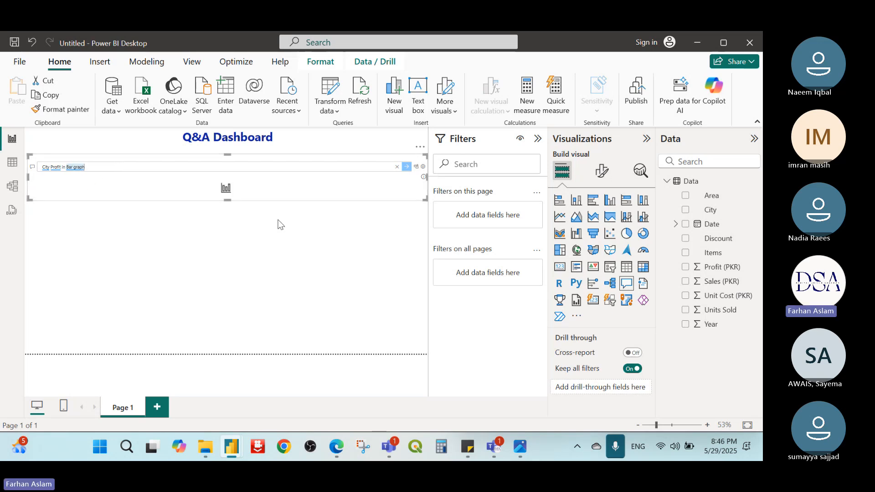
# Step: Extend the city profit Q&A visual downward, narrow it to slightly under half the page width, and deselect it
pyautogui.moveTo(228, 201); pyautogui.dragTo(230, 329)
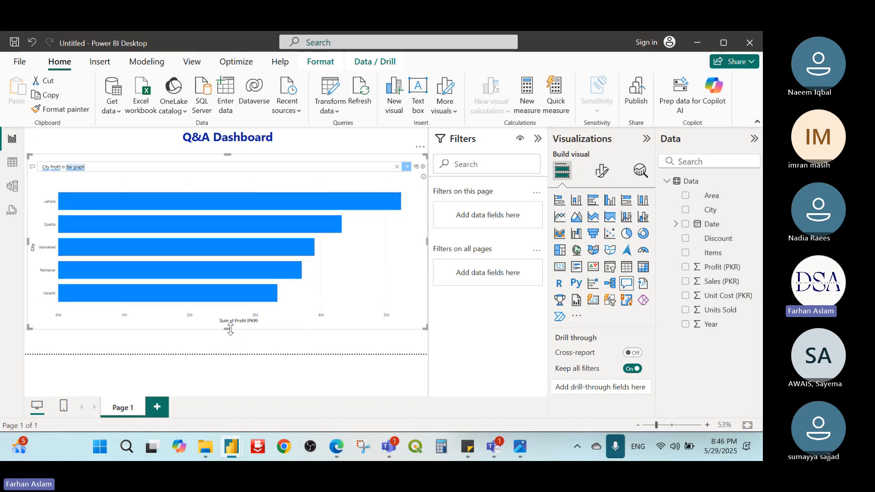
pyautogui.moveTo(425, 244); pyautogui.dragTo(199, 237)
pyautogui.click(390, 205)
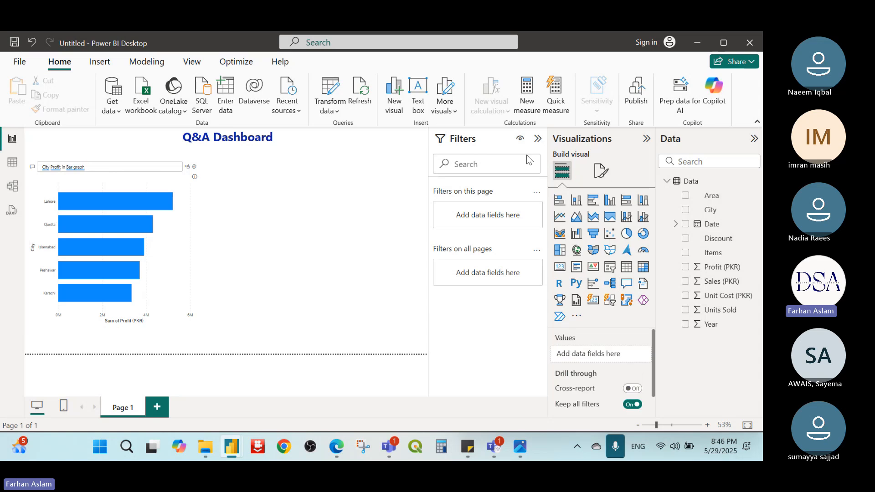
# Step: Collapse the Filters, Visualizations and Data panes to free up space around the report page
pyautogui.click(539, 138)
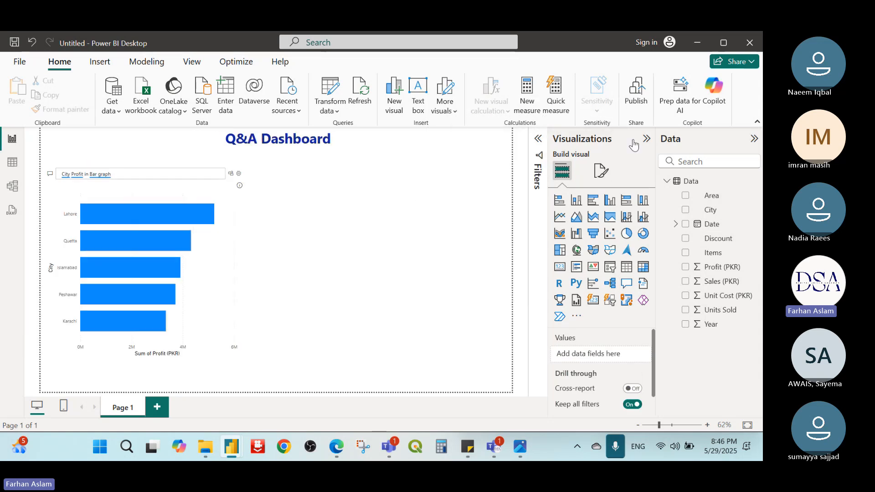
pyautogui.click(647, 139)
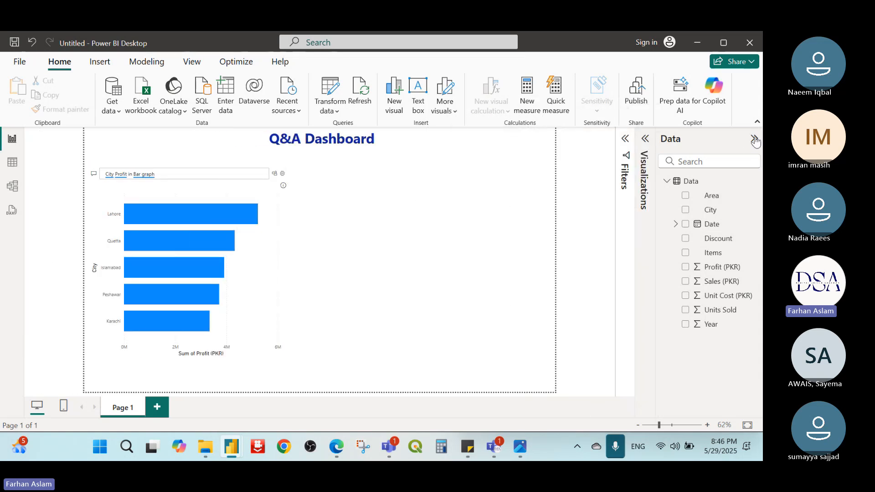
pyautogui.click(754, 138)
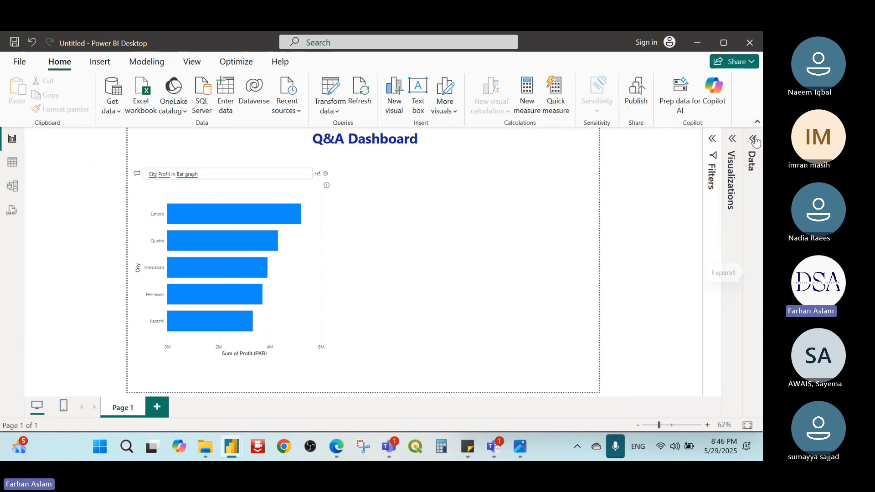
# Step: Add a second Q&A visual beside the city profit bar graph and ask it for "discount" using the suggestion
pyautogui.click(491, 230)
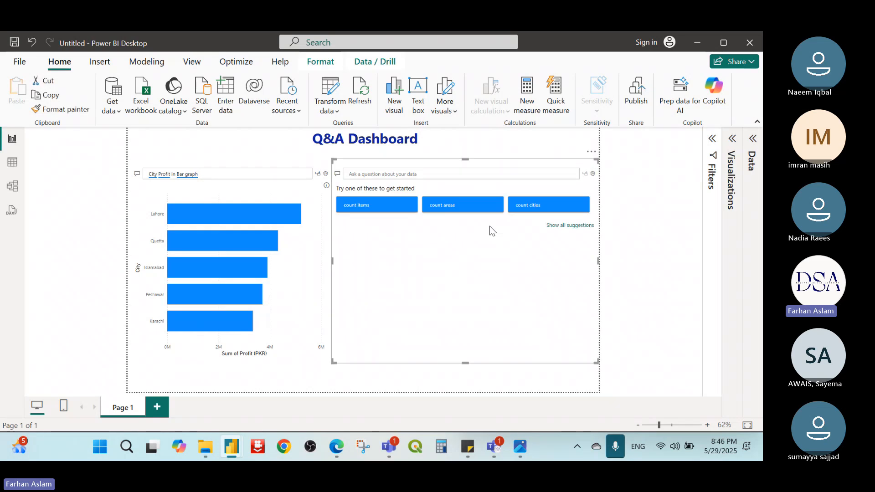
pyautogui.click(441, 175)
pyautogui.write('Disco')
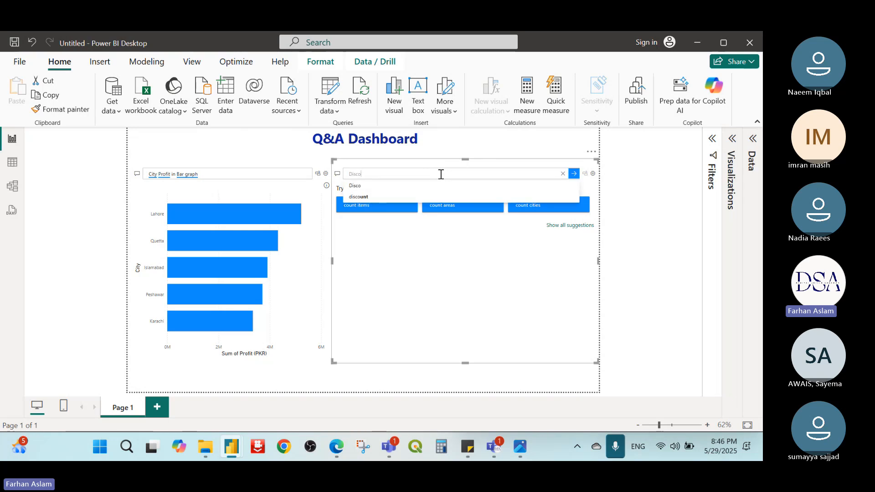
pyautogui.press('Down')
pyautogui.press('Down')
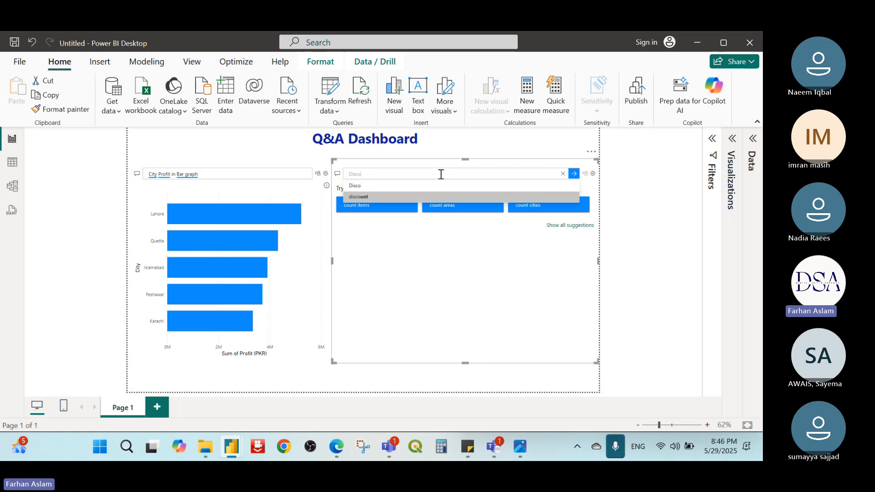
pyautogui.click(401, 197)
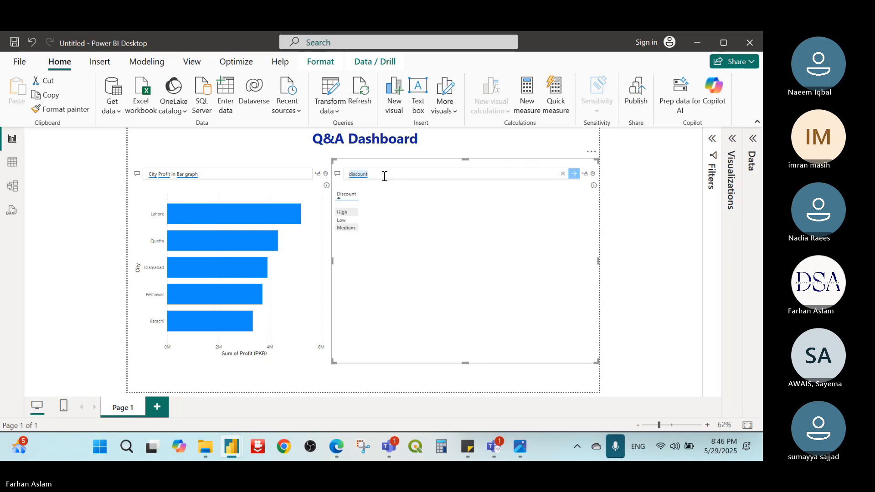
# Step: Extend the second Q&A visual's question to "Area discount in Pie" and submit it
pyautogui.press('Home')
pyautogui.write('Area')
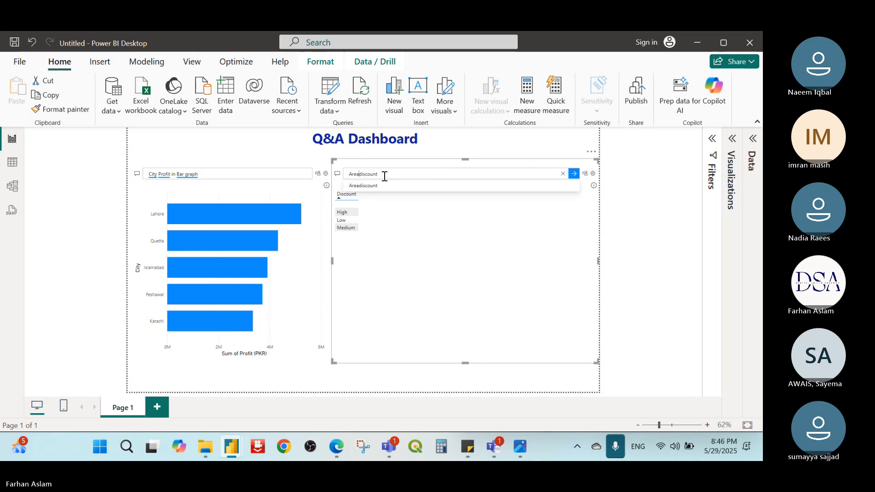
pyautogui.write(' discount')
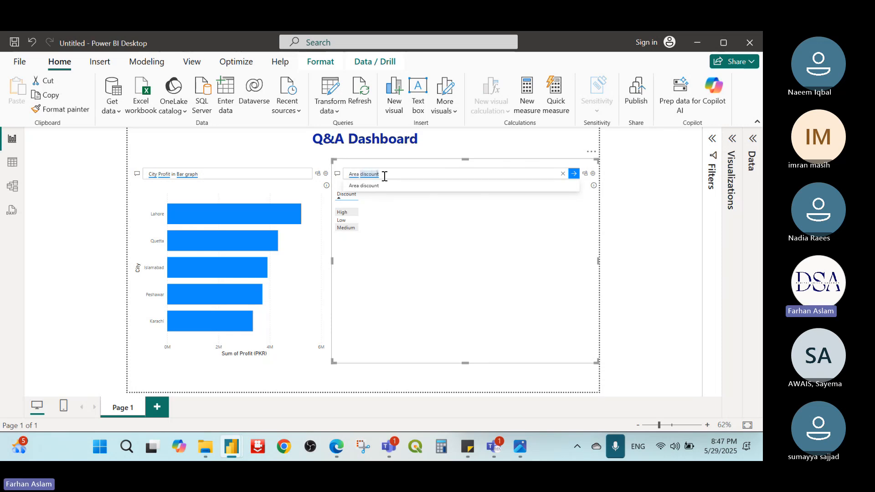
pyautogui.write(' in Pie')
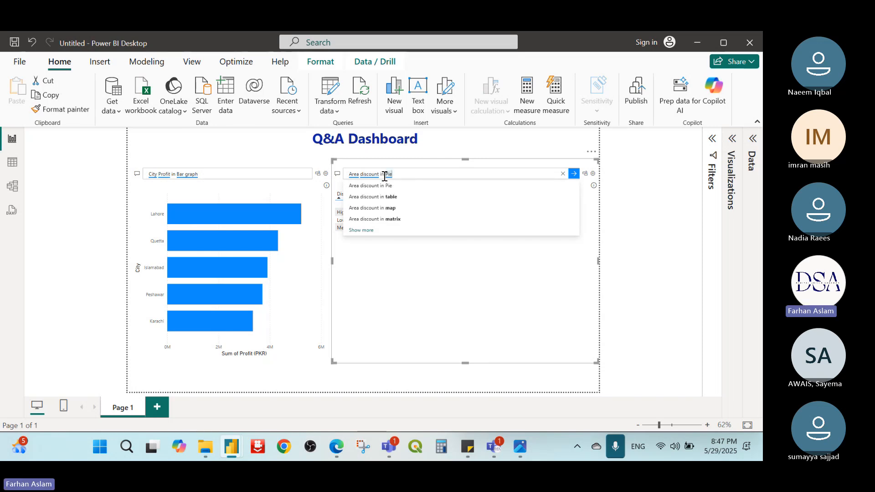
pyautogui.press('Return')
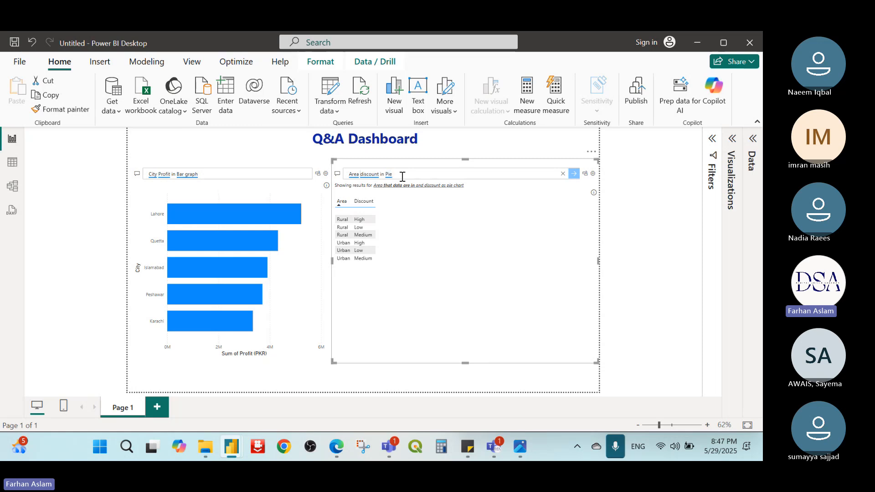
pyautogui.press('Home')
pyautogui.write('Sales')
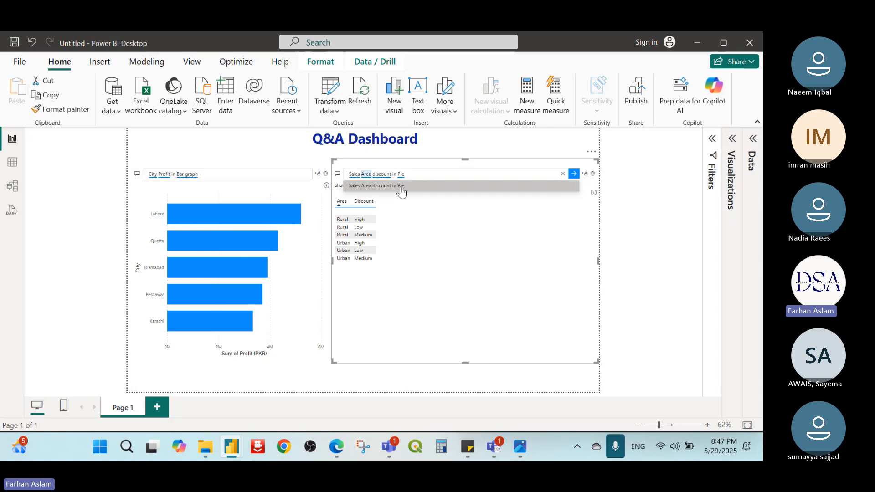
pyautogui.doubleClick(384, 175)
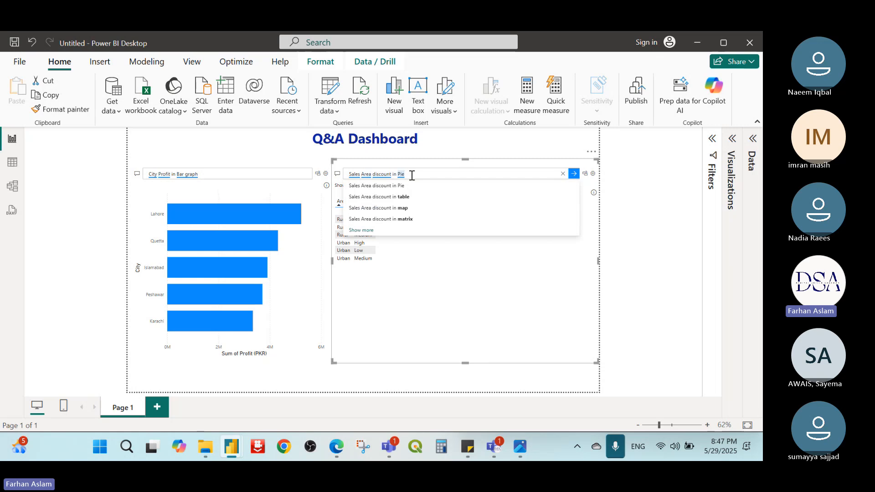
pyautogui.press('Left')
pyautogui.press('Left')
pyautogui.press('Left')
pyautogui.press('Left')
pyautogui.press('Left')
pyautogui.press('Left')
pyautogui.press('Left')
pyautogui.press('Left')
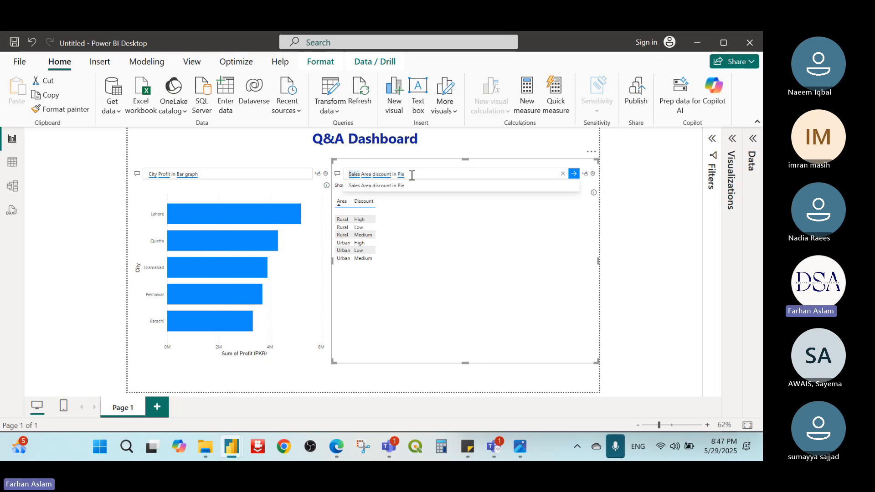
pyautogui.press('Delete')
pyautogui.press('Delete')
pyautogui.press('Delete')
pyautogui.press('Delete')
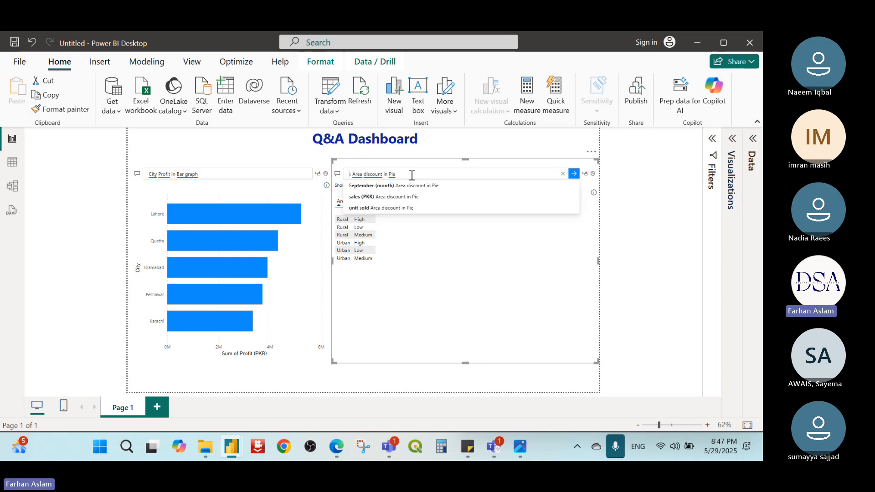
pyautogui.press('Delete')
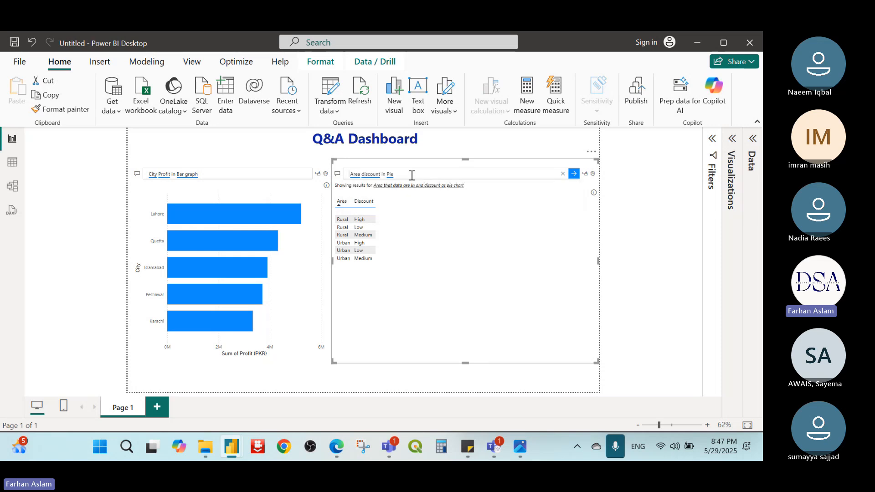
# Step: Insert "sales" after "Area" in the second Q&A question and run it as "Area sales discount in Pie"
pyautogui.press('Right')
pyautogui.press('Right')
pyautogui.press('Right')
pyautogui.press('Right')
pyautogui.press('Right')
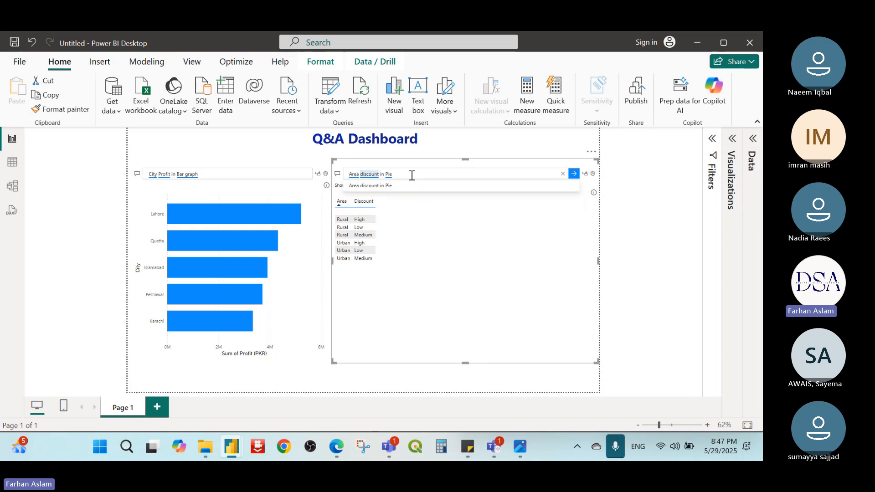
pyautogui.press('Left')
pyautogui.write('sales')
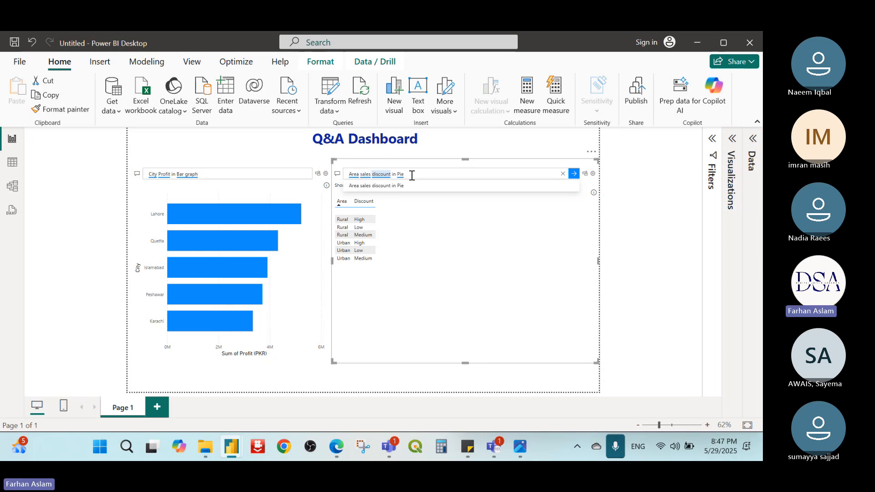
pyautogui.click(414, 175)
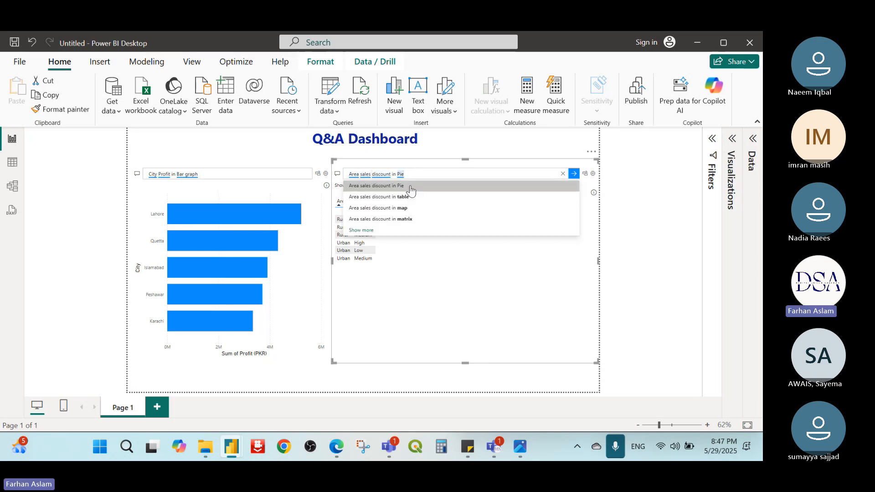
pyautogui.click(412, 187)
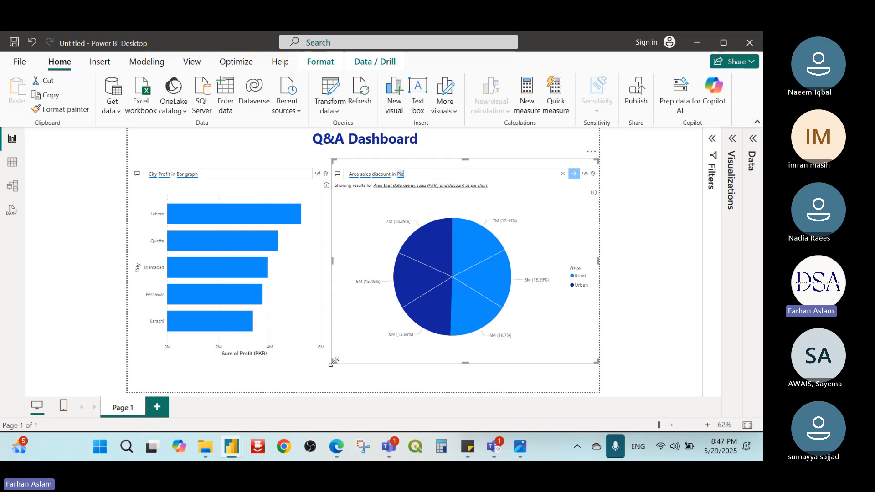
# Step: Shrink the pie and bar graph Q&A visuals and place them side by side on the lower part of the page
pyautogui.moveTo(333, 361); pyautogui.dragTo(399, 285)
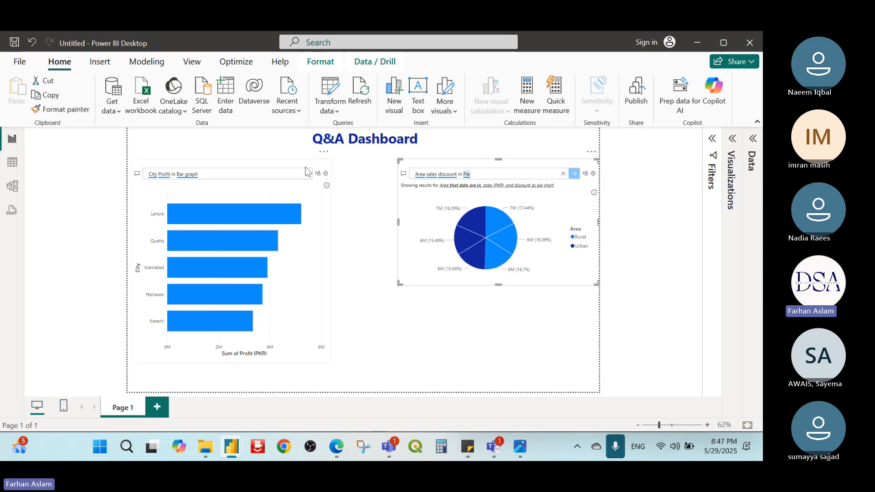
pyautogui.click(319, 165)
pyautogui.moveTo(331, 158); pyautogui.dragTo(250, 260)
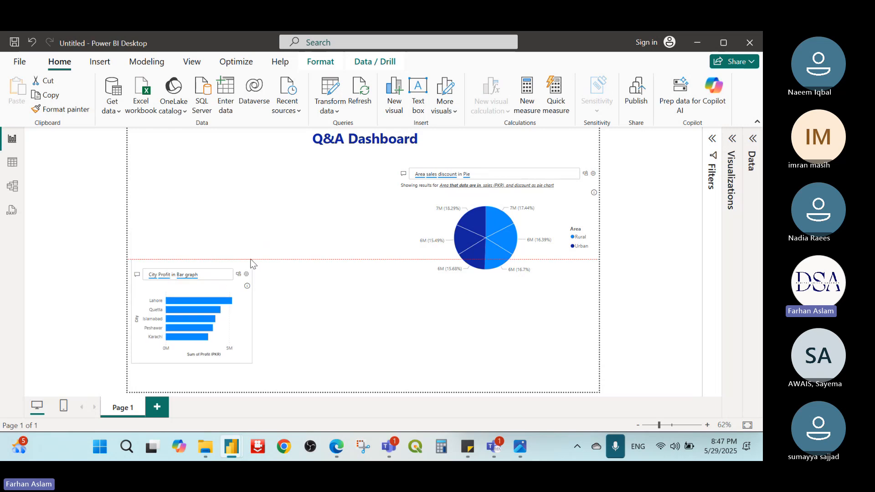
pyautogui.moveTo(477, 161); pyautogui.dragTo(350, 268)
# Step: Add a third Q&A visual beneath the dashboard title, ask it for "funnel chart with unit sold", and make it taller
pyautogui.doubleClick(337, 185)
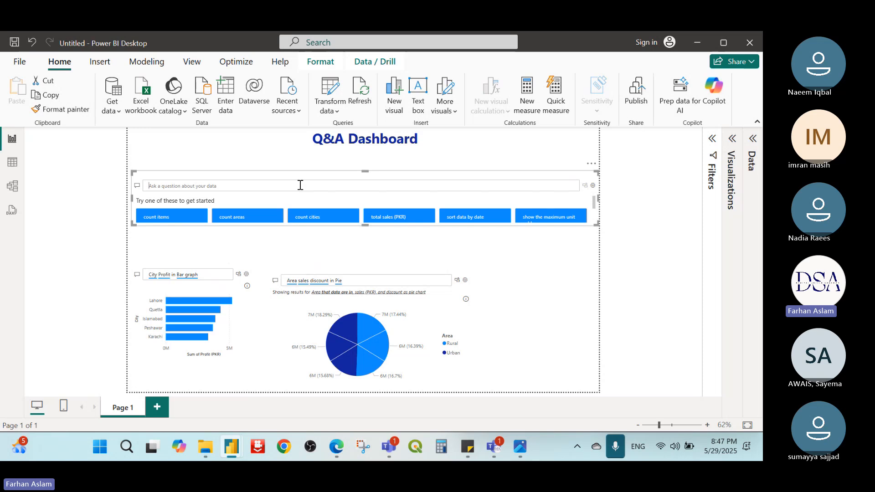
pyautogui.write('funne')
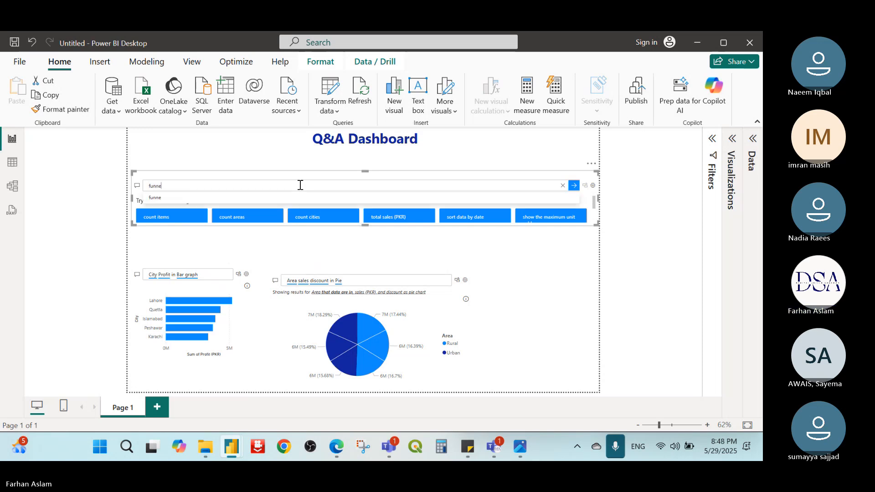
pyautogui.write('l chart with')
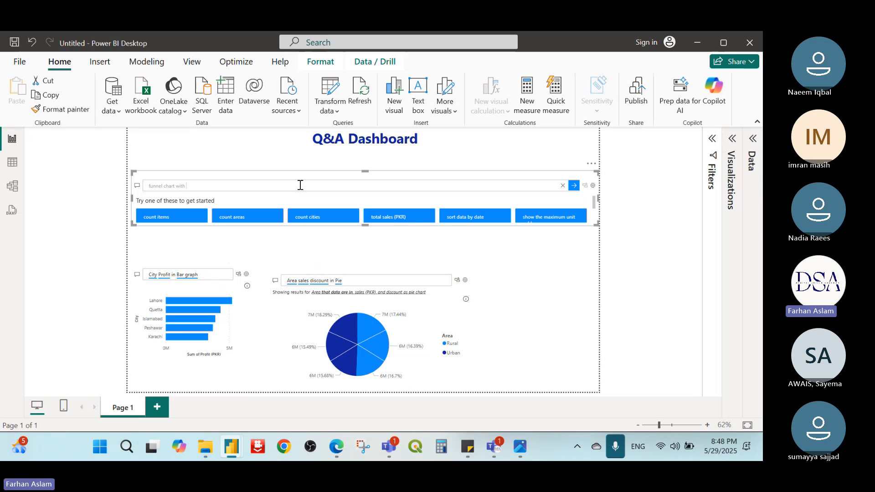
pyautogui.click(752, 139)
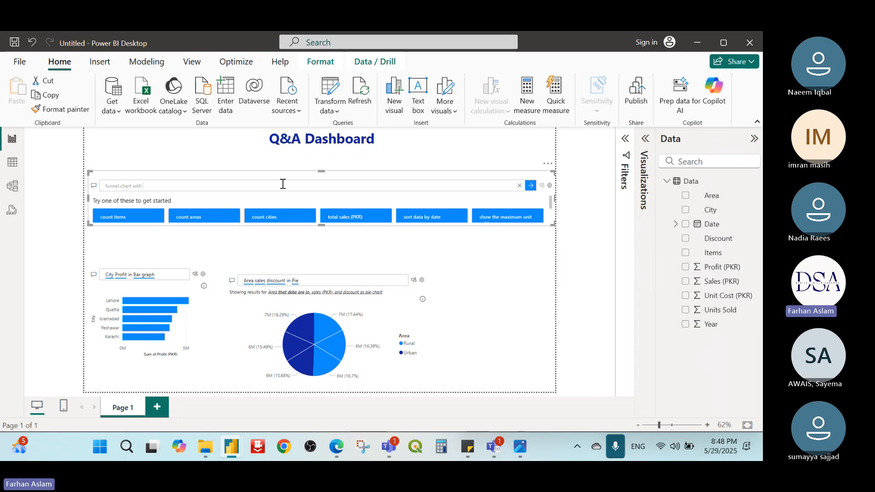
pyautogui.write('u')
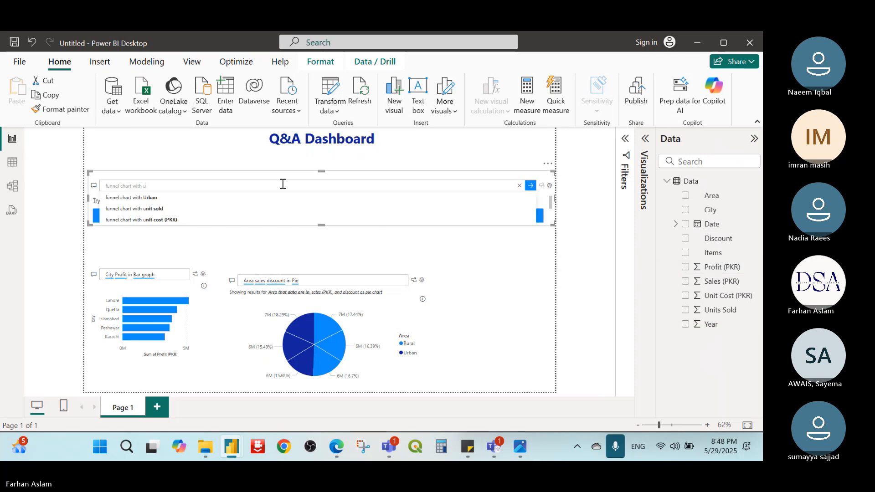
pyautogui.write('n')
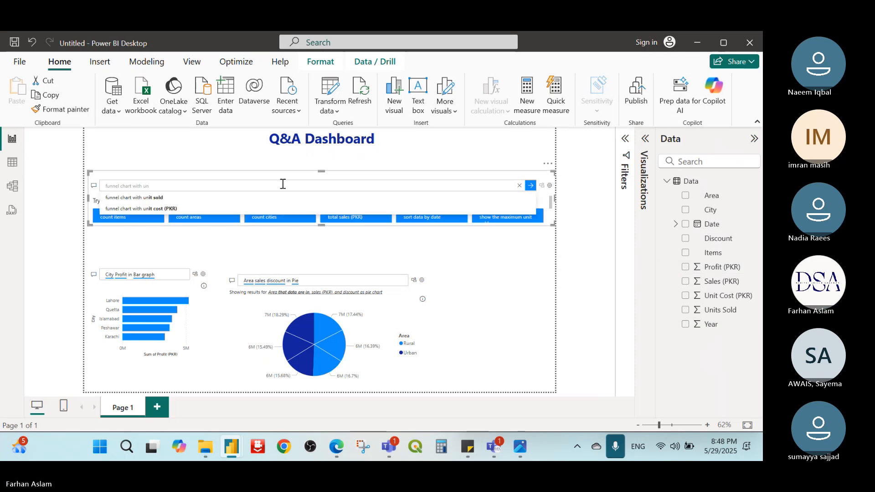
pyautogui.click(169, 197)
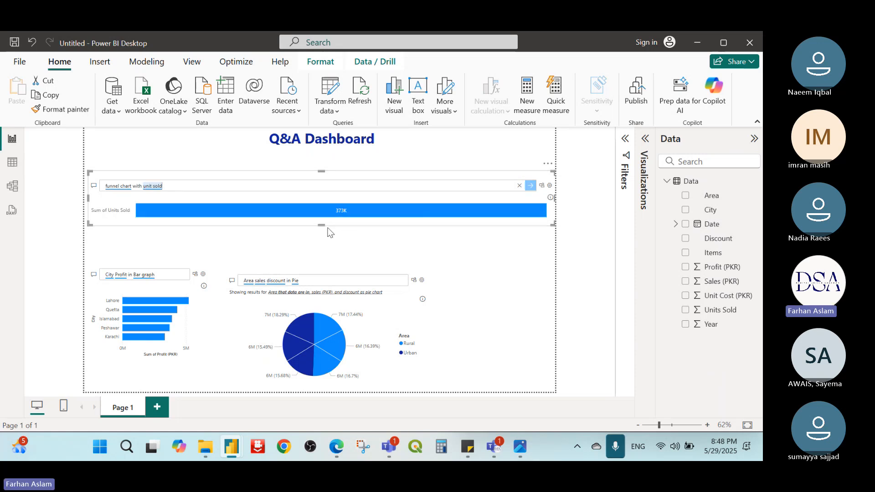
pyautogui.moveTo(322, 224); pyautogui.dragTo(320, 268)
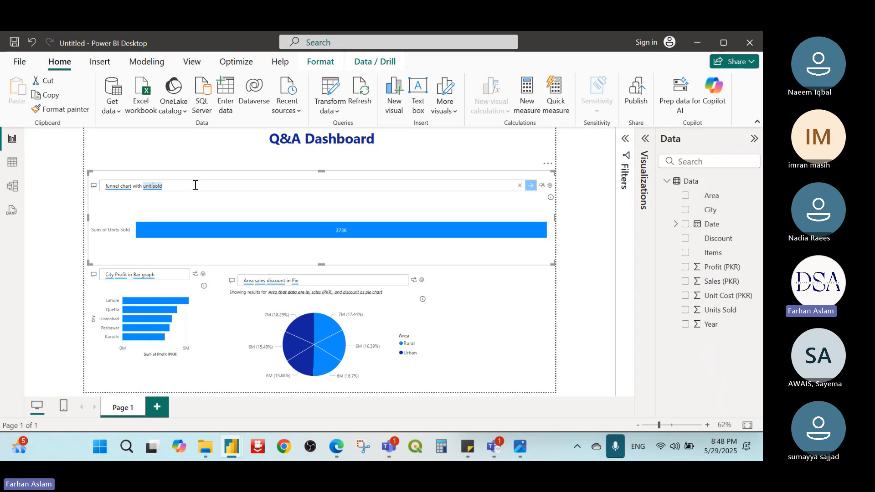
# Step: Insert "Items and" before "unit sold" in the funnel question and run it as "funnel chart with Items and unit sold"
pyautogui.press('Left')
pyautogui.press('Left')
pyautogui.press('Left')
pyautogui.press('Left')
pyautogui.press('Left')
pyautogui.press('Left')
pyautogui.press('Left')
pyautogui.press('Left')
pyautogui.press('Left')
pyautogui.press('Left')
pyautogui.press('Right')
pyautogui.press('Right')
pyautogui.press('Right')
pyautogui.press('Right')
pyautogui.press('Right')
pyautogui.press('Right')
pyautogui.press('Left')
pyautogui.press('Left')
pyautogui.press('Left')
pyautogui.press('Left')
pyautogui.press('Right')
pyautogui.press('Right')
pyautogui.press('Right')
pyautogui.press('Right')
pyautogui.press('Right')
pyautogui.press('Right')
pyautogui.press('Right')
pyautogui.press('Right')
pyautogui.press('Right')
pyautogui.press('Right')
pyautogui.press('Left')
pyautogui.press('Right')
pyautogui.write('Items and')
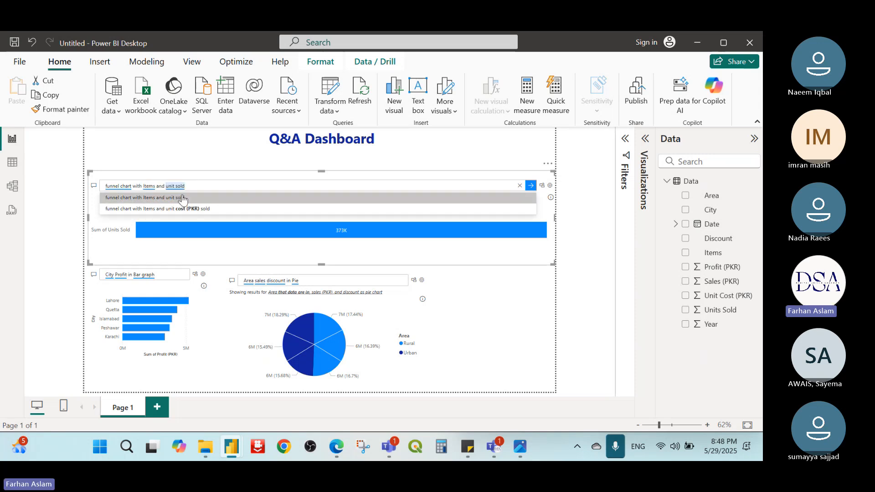
pyautogui.click(183, 199)
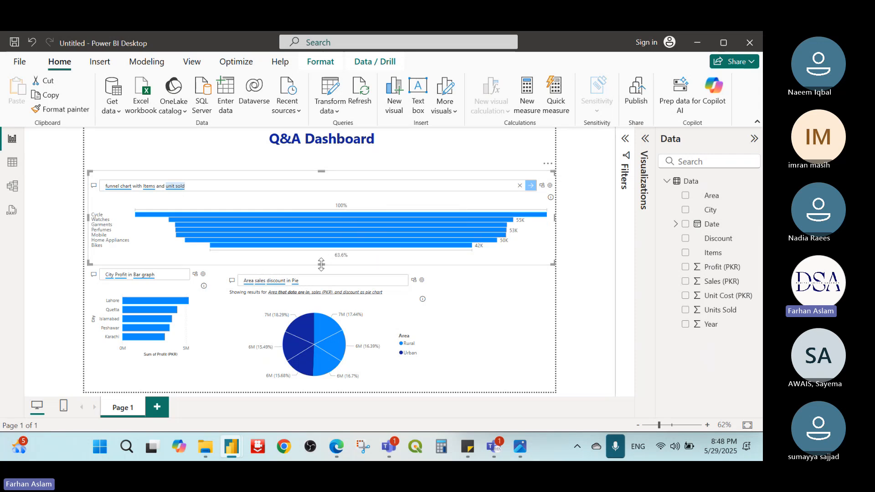
# Step: Resize the funnel Q&A visual to about a third of the page width and position it directly above the city profit bar graph
pyautogui.moveTo(321, 264)
pyautogui.mouseDown()
pyautogui.moveTo(325, 323)
pyautogui.moveTo(319, 275)
pyautogui.mouseUp()
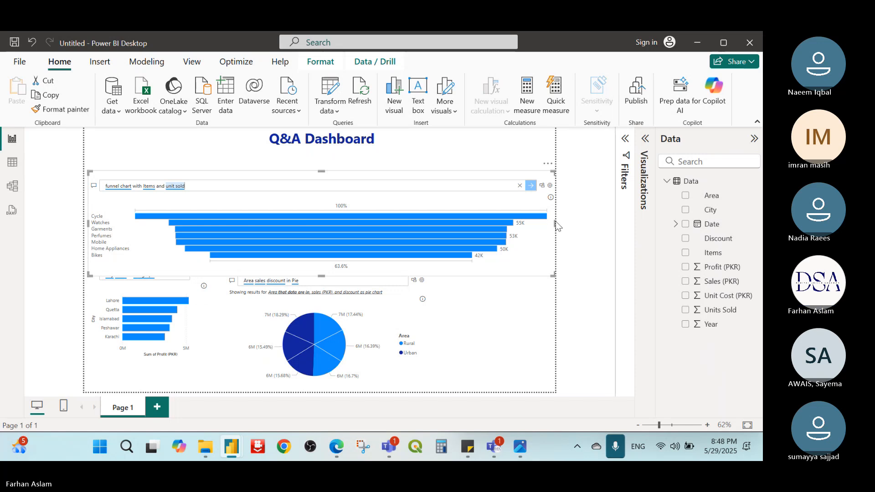
pyautogui.moveTo(556, 220); pyautogui.dragTo(247, 231)
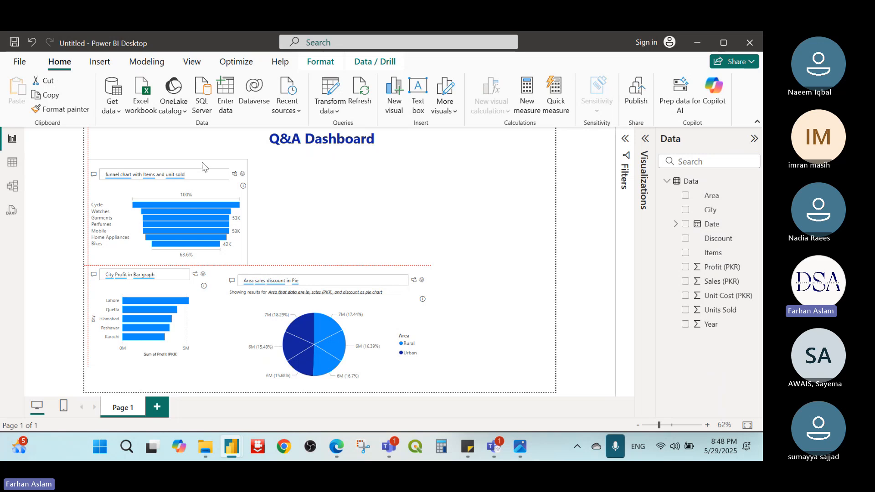
pyautogui.moveTo(201, 172); pyautogui.dragTo(201, 161)
pyautogui.click(341, 226)
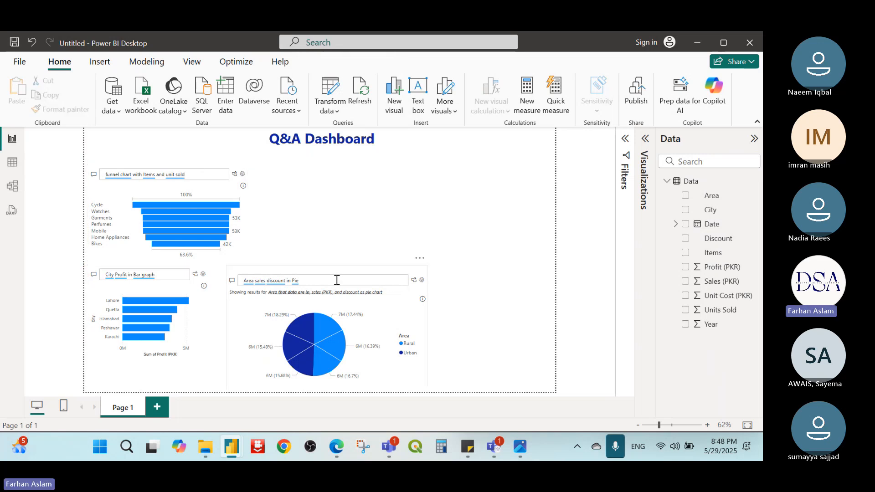
# Step: Narrow the pie chart Q&A visual from its outer edge, keeping it beside the bar graph
pyautogui.click(340, 270)
pyautogui.moveTo(428, 326); pyautogui.dragTo(396, 333)
pyautogui.click(295, 176)
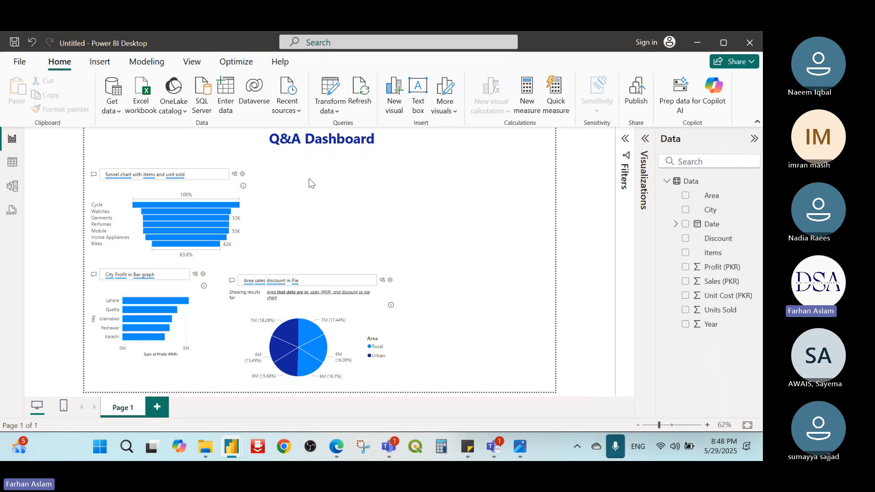
# Step: Add a fourth Q&A visual beside the funnel chart and ask it for "city and profit and year wise line graph"
pyautogui.doubleClick(310, 183)
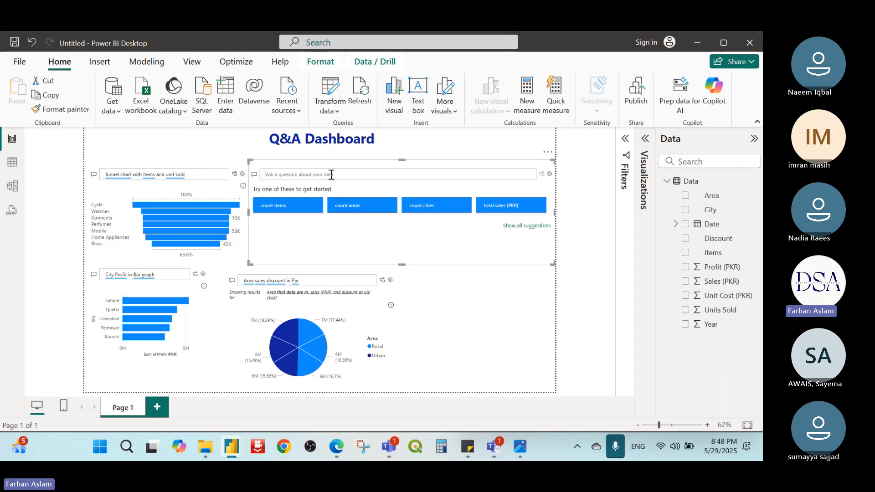
pyautogui.write('cit')
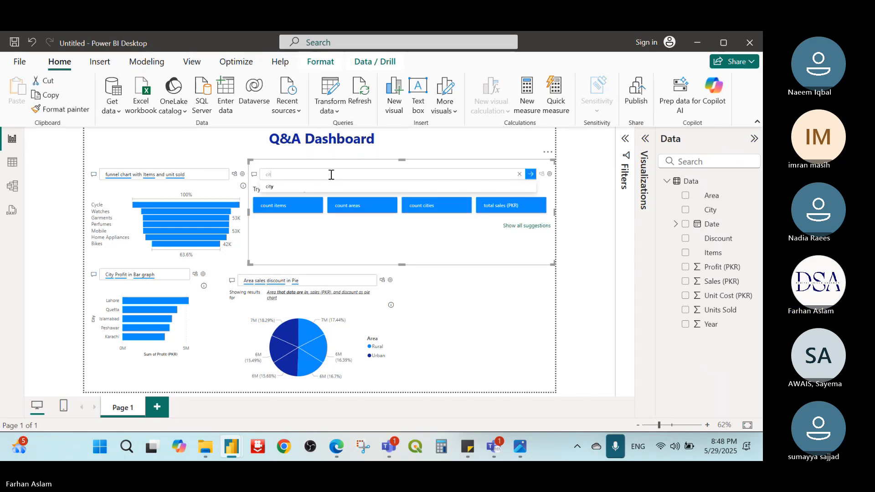
pyautogui.write('y and prof')
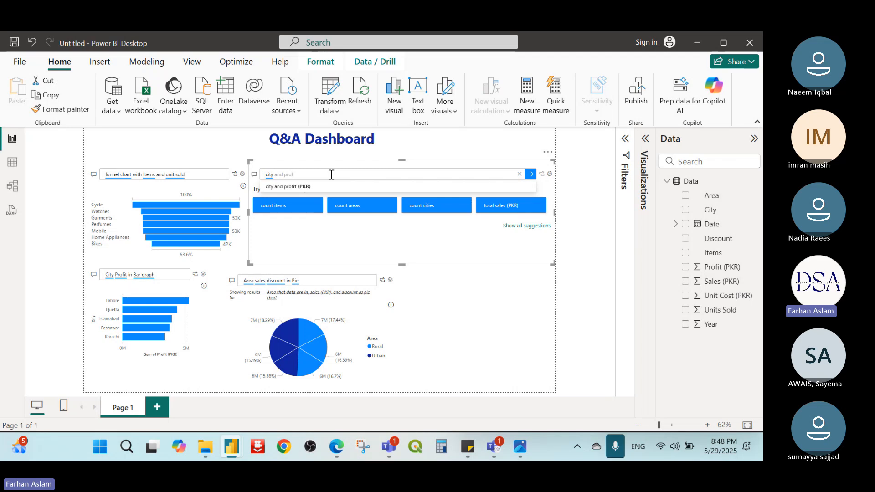
pyautogui.write('it')
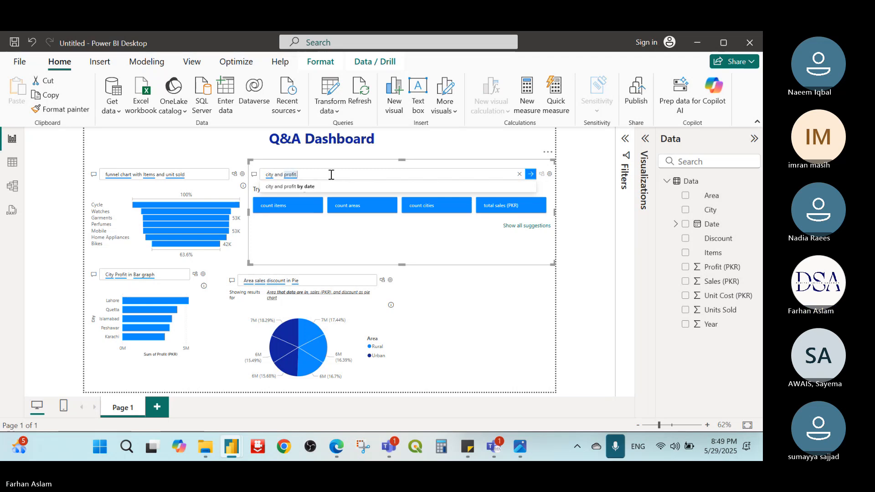
pyautogui.write(' w')
pyautogui.write(' and year wi')
pyautogui.write('se li')
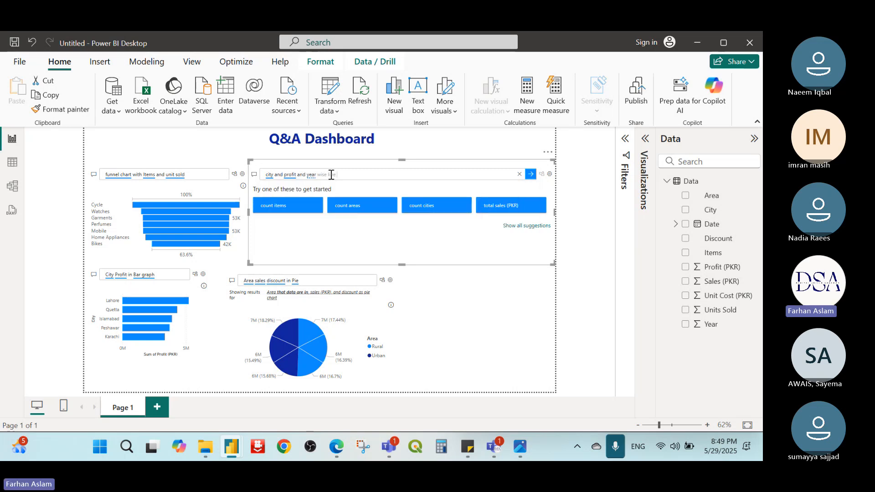
pyautogui.write('ne grapo')
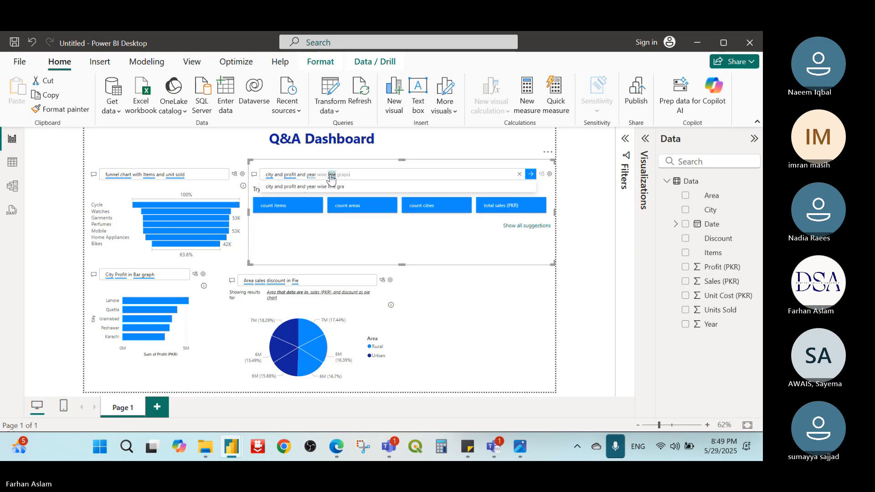
pyautogui.write('h')
pyautogui.press('BackSpace')
pyautogui.write('h')
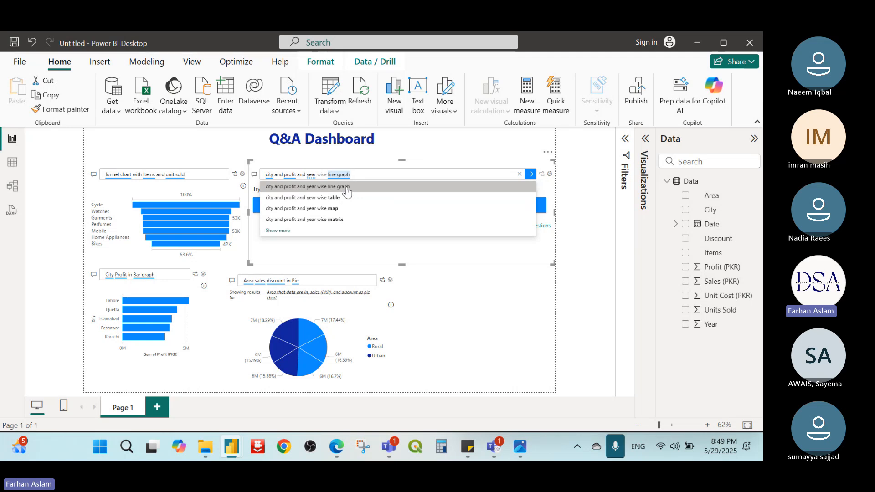
pyautogui.click(346, 188)
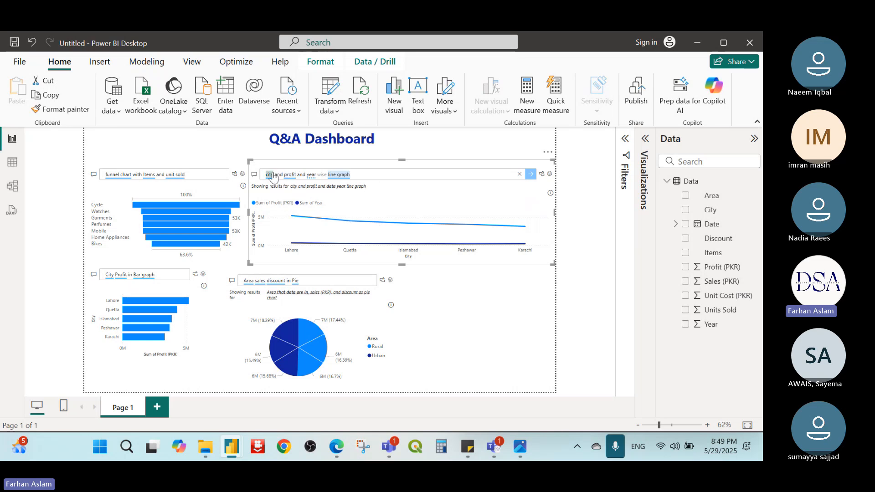
# Step: Remove "city and" from the line graph question and run it as "profit and year wise line graph"
pyautogui.moveTo(274, 175); pyautogui.dragTo(242, 174)
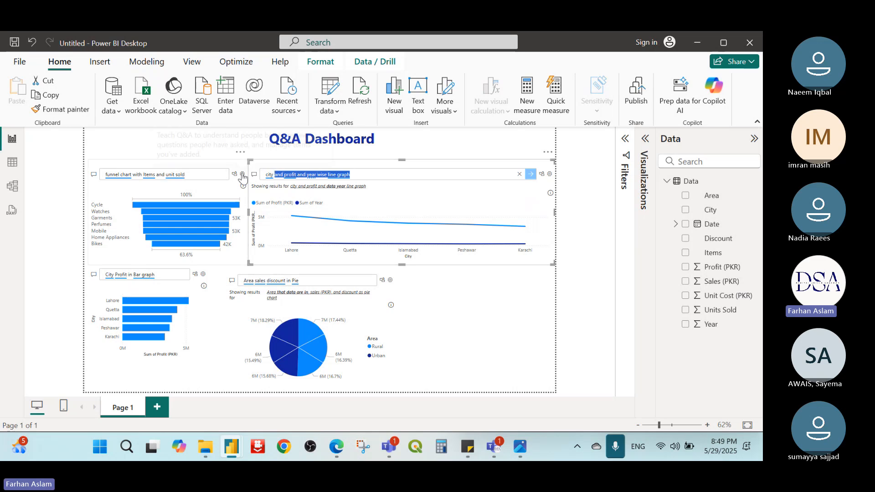
pyautogui.click(282, 171)
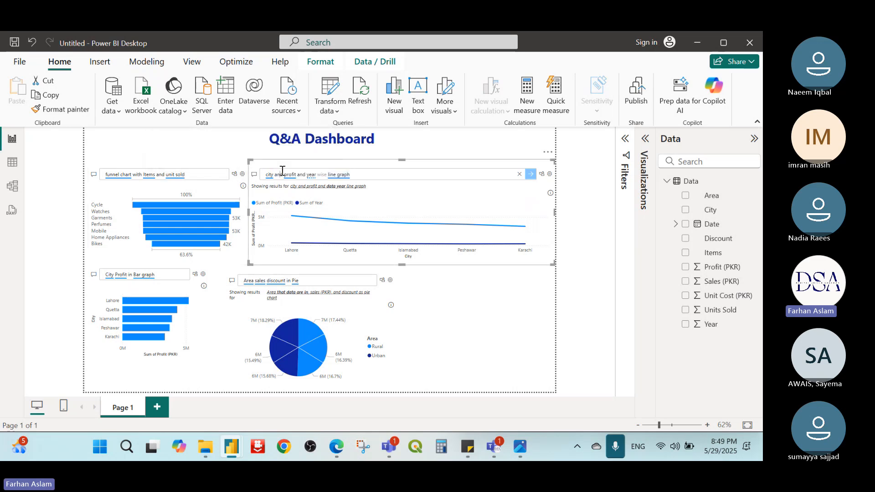
pyautogui.press('BackSpace')
pyautogui.press('BackSpace')
pyautogui.press('BackSpace')
pyautogui.press('BackSpace')
pyautogui.press('BackSpace')
pyautogui.press('BackSpace')
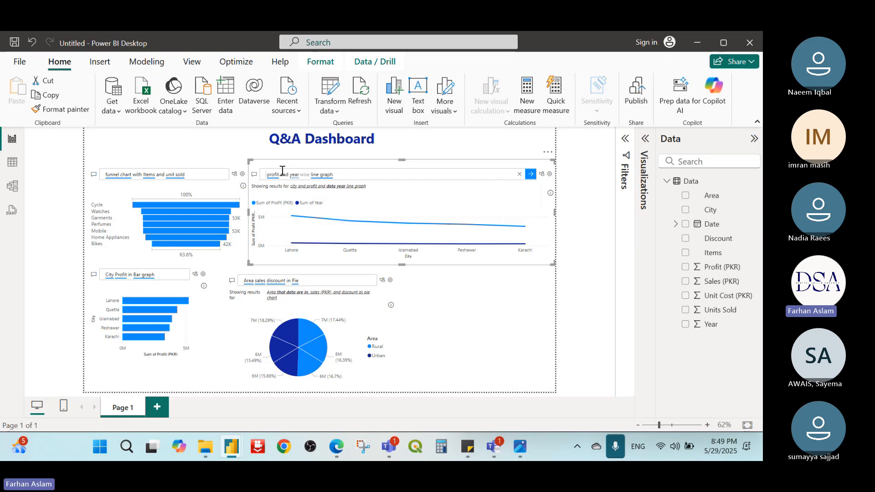
pyautogui.press('BackSpace')
pyautogui.press('BackSpace')
pyautogui.press('BackSpace')
pyautogui.press('Return')
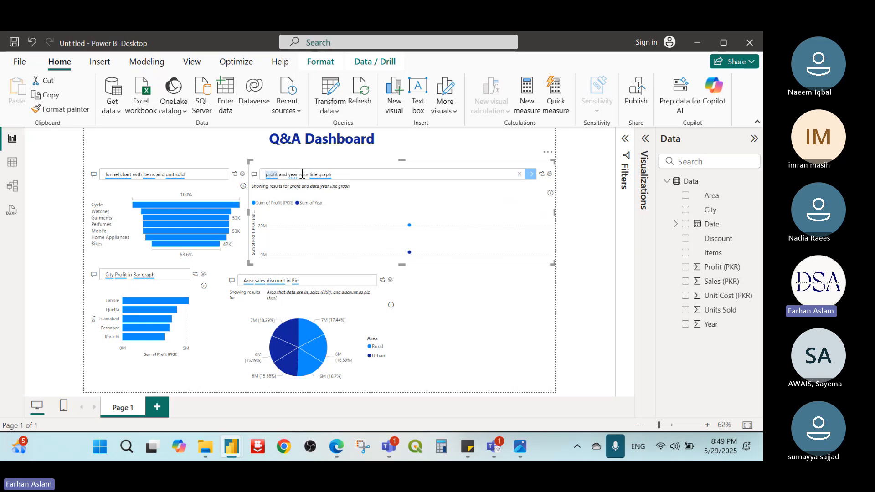
# Step: Insert "city and" before "year" in the line graph question, run it, and accept the interpretation "profit and city and data year line graph"
pyautogui.click(341, 174)
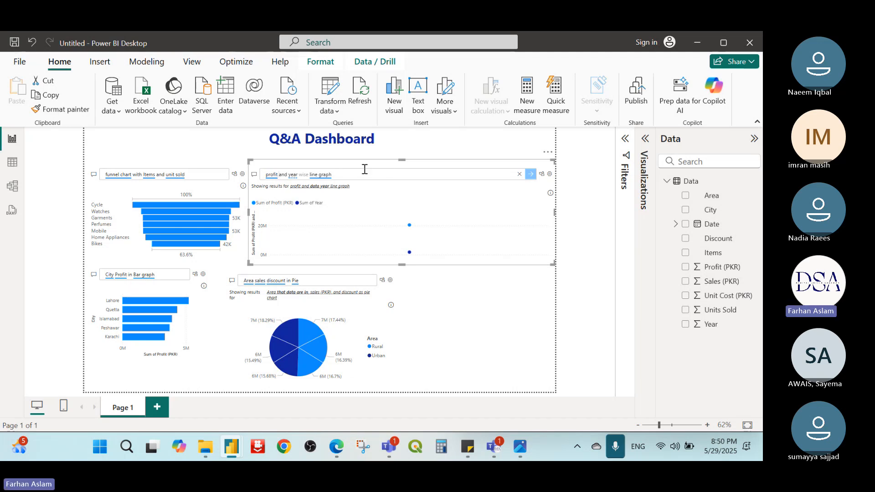
pyautogui.write('and sa')
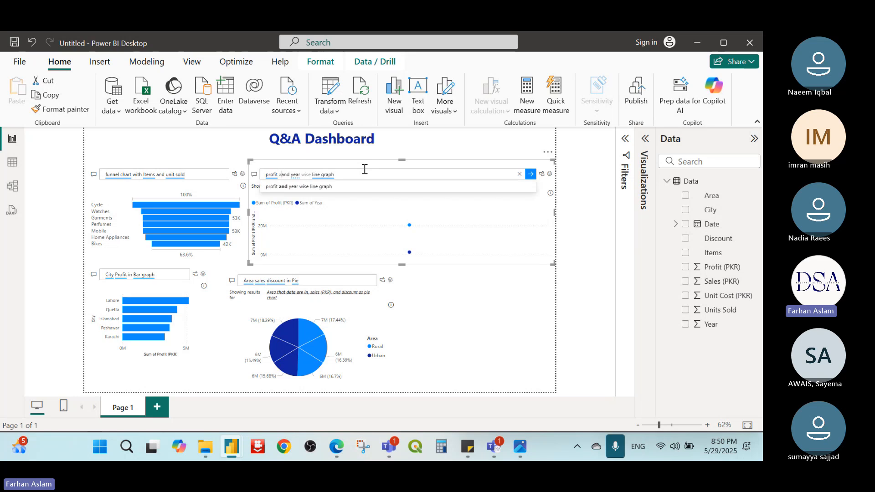
pyautogui.press('BackSpace')
pyautogui.press('BackSpace')
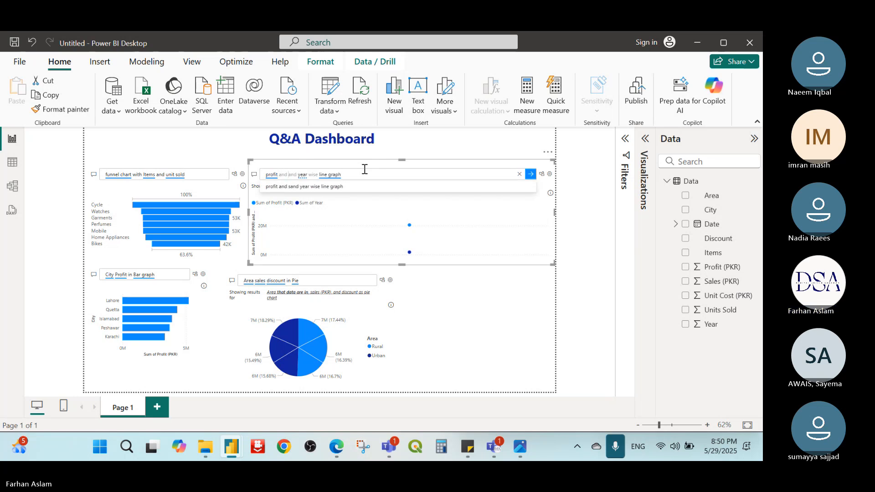
pyautogui.write('city')
pyautogui.press('Return')
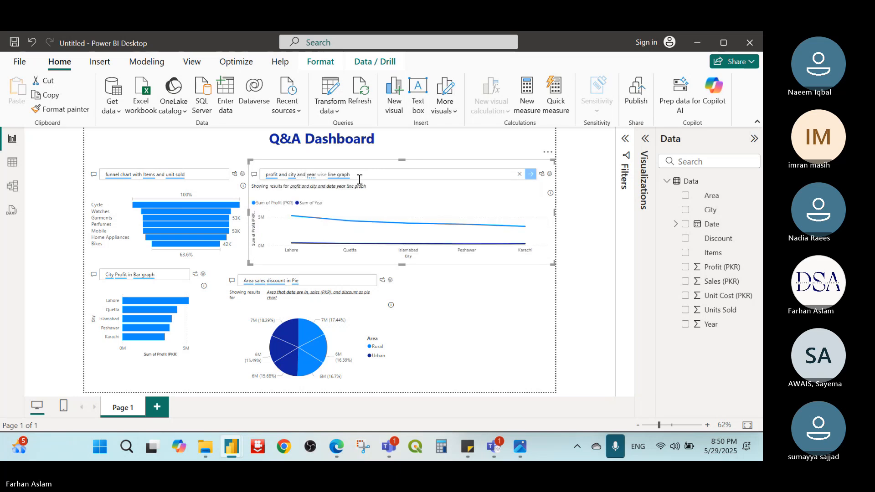
pyautogui.click(355, 186)
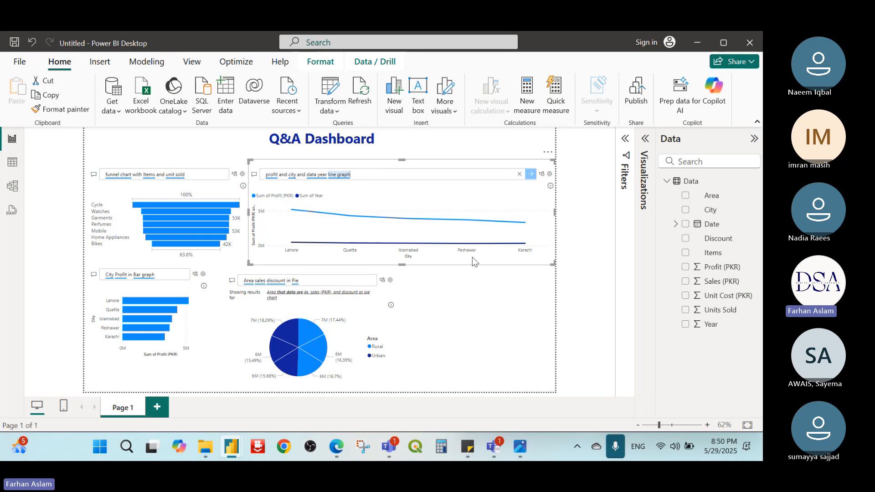
# Step: Narrow the line graph Q&A visual until its outer edge lines up with the pie chart visual below it
pyautogui.moveTo(554, 212); pyautogui.dragTo(435, 212)
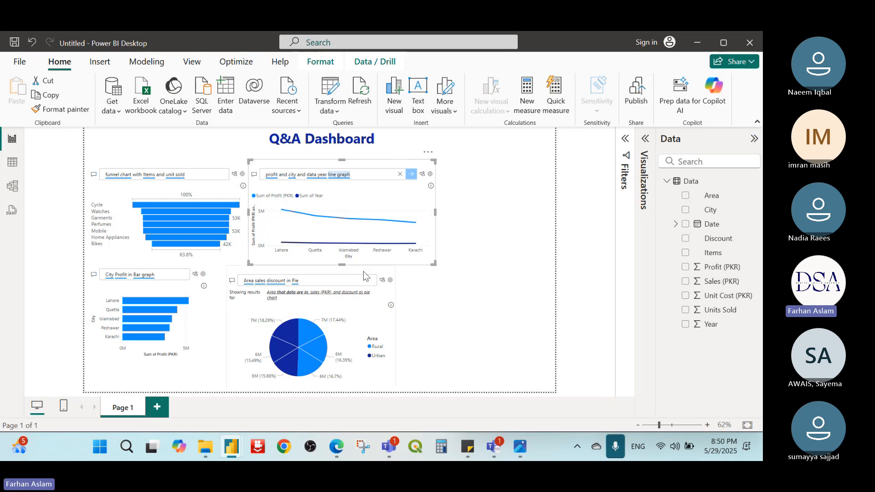
pyautogui.click(483, 182)
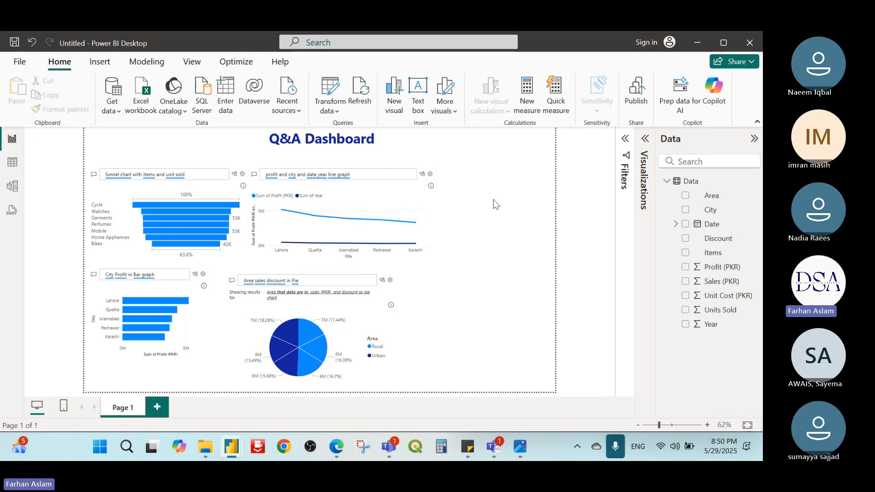
pyautogui.click(401, 163)
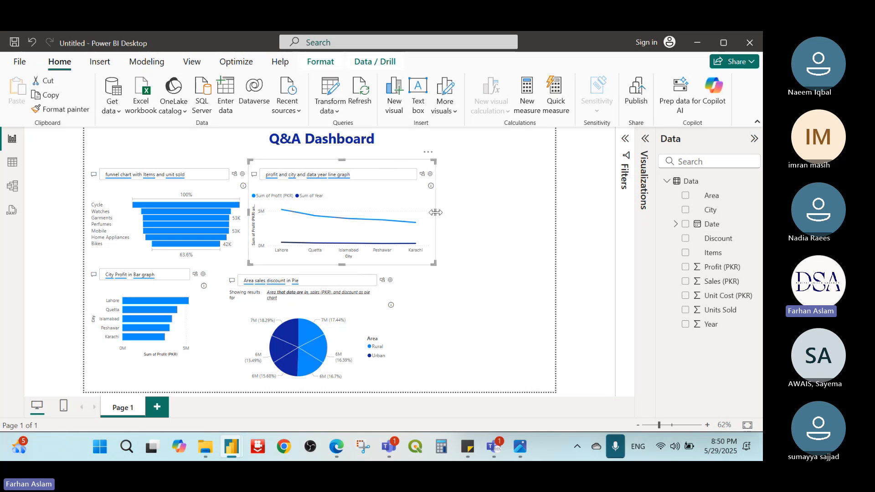
pyautogui.moveTo(435, 212); pyautogui.dragTo(395, 214)
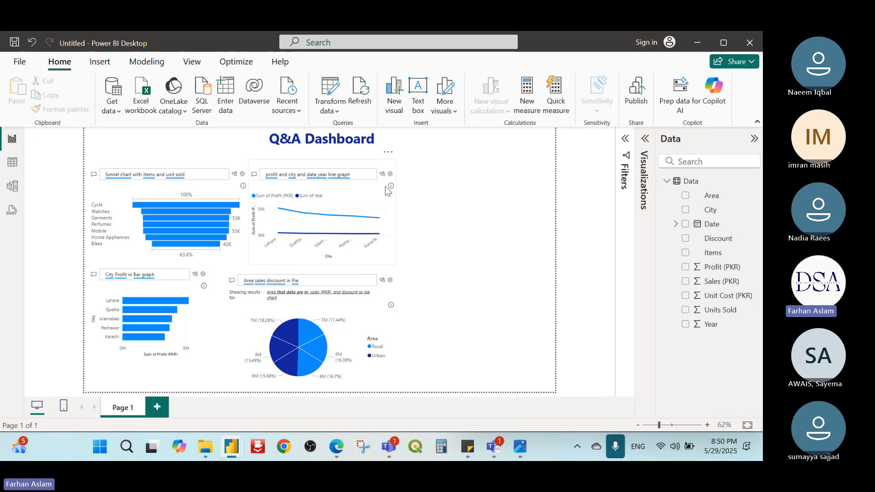
# Step: Add a Q&A visual beside the line graph, ask it for "Profit in card", and reduce the visual's height slightly
pyautogui.doubleClick(469, 190)
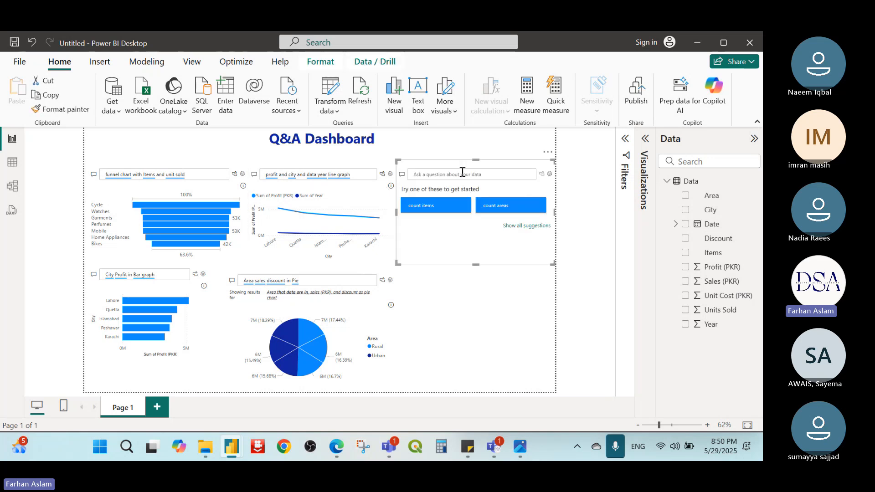
pyautogui.write('Pro')
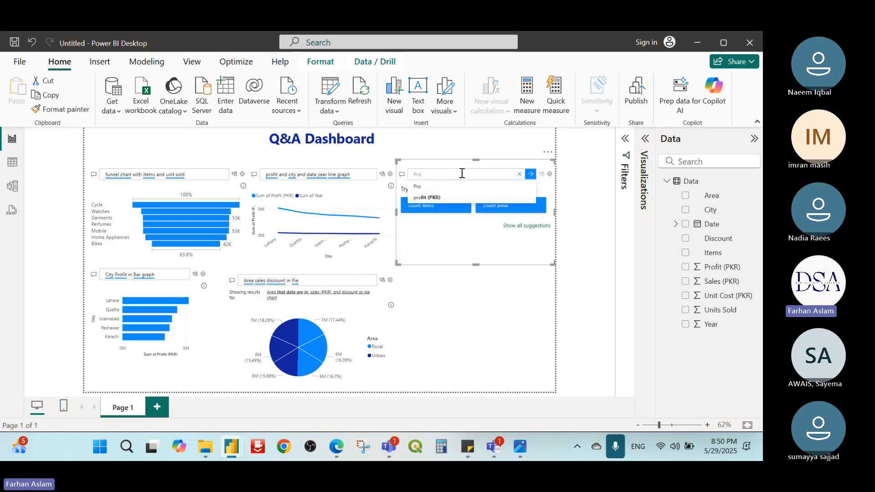
pyautogui.write('fit in card')
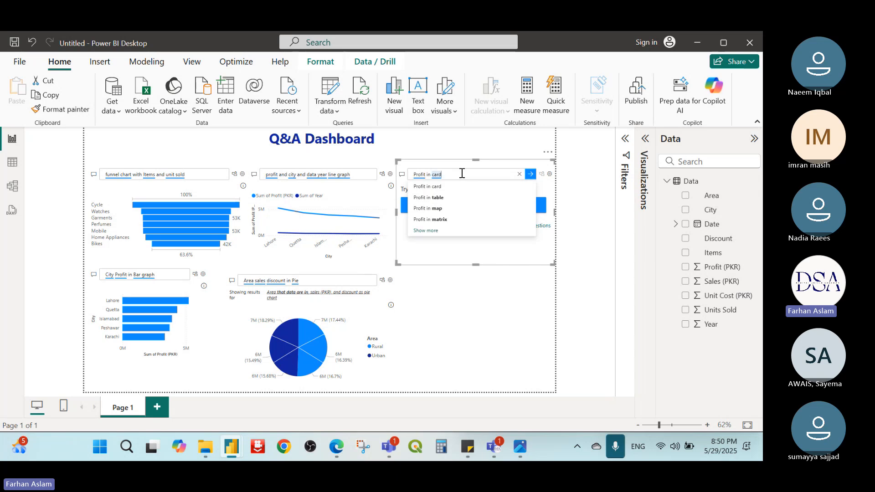
pyautogui.click(442, 186)
pyautogui.moveTo(476, 264); pyautogui.dragTo(458, 250)
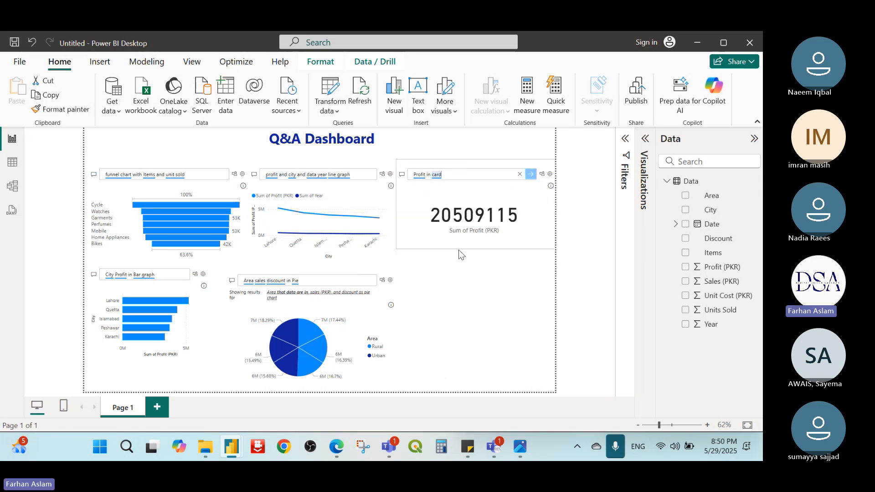
# Step: Add a Q&A visual below the profit card, ask it for "table with item city and profit", and narrow it slightly
pyautogui.doubleClick(460, 295)
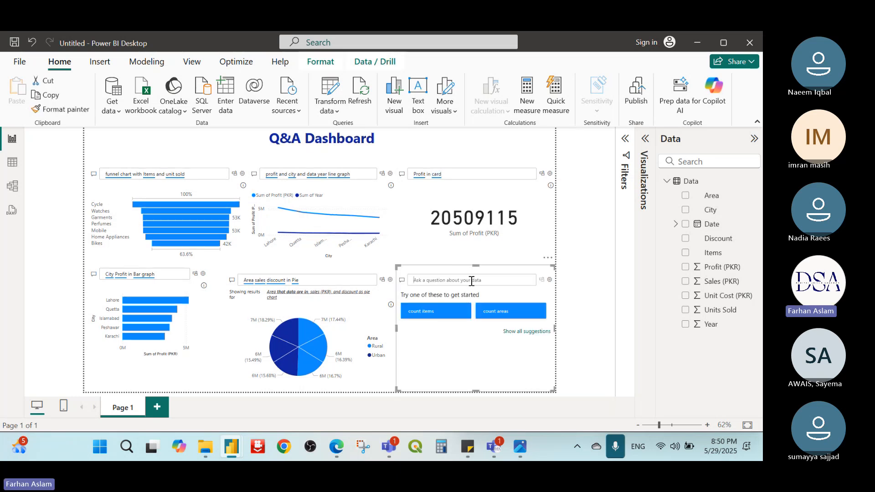
pyautogui.write('table w')
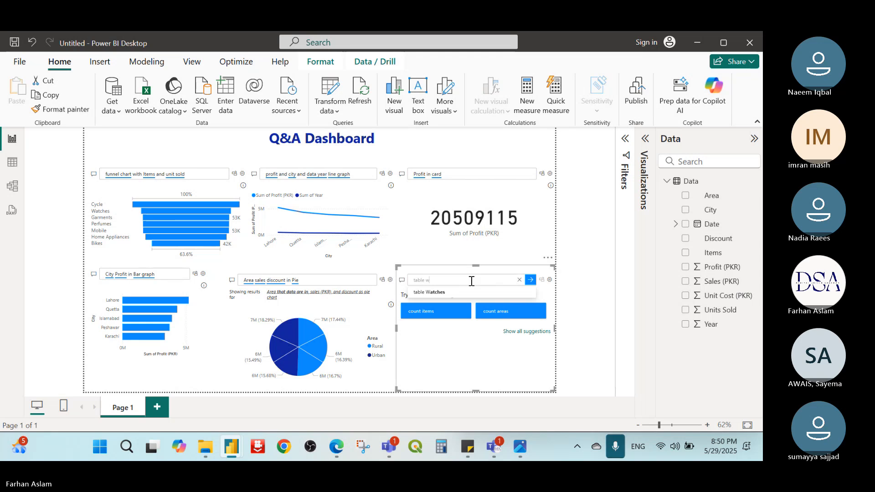
pyautogui.write('ith item c')
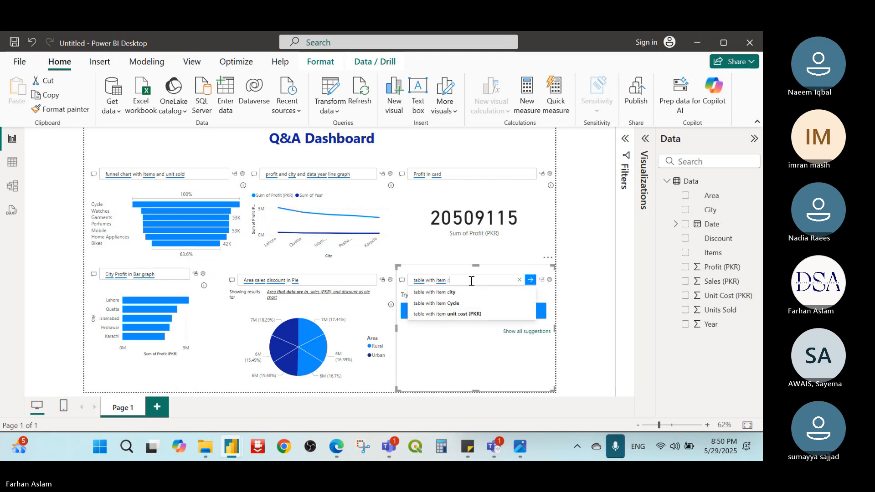
pyautogui.write('ity and')
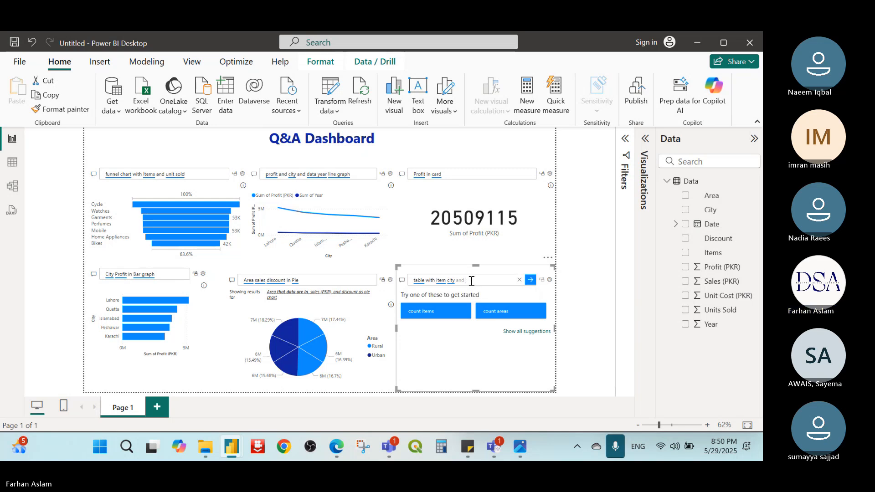
pyautogui.write(' profit')
pyautogui.doubleClick(471, 281)
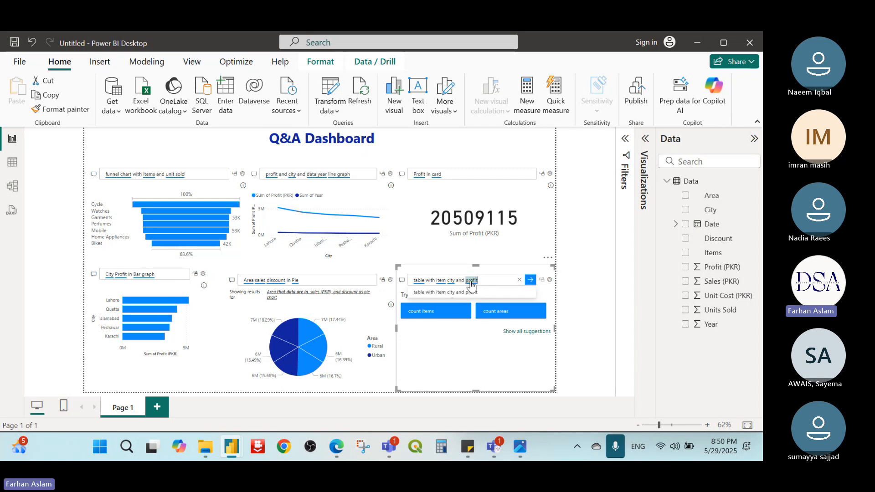
pyautogui.click(447, 293)
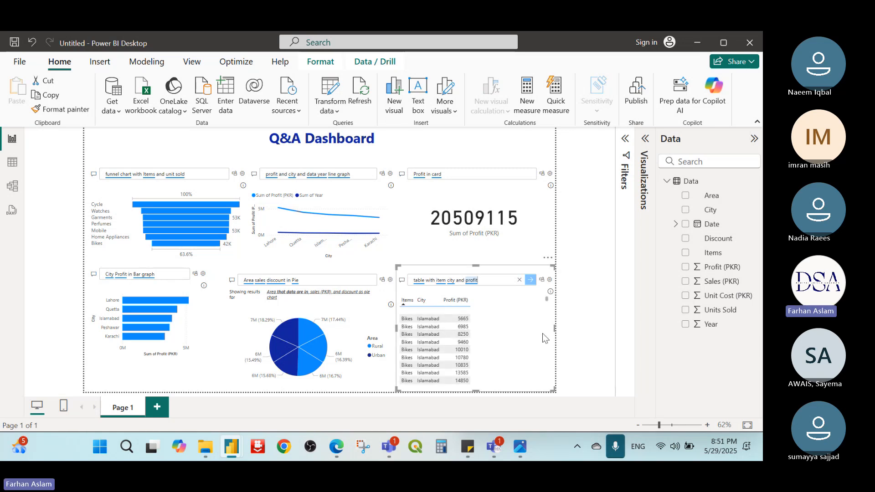
pyautogui.moveTo(555, 334); pyautogui.dragTo(544, 335)
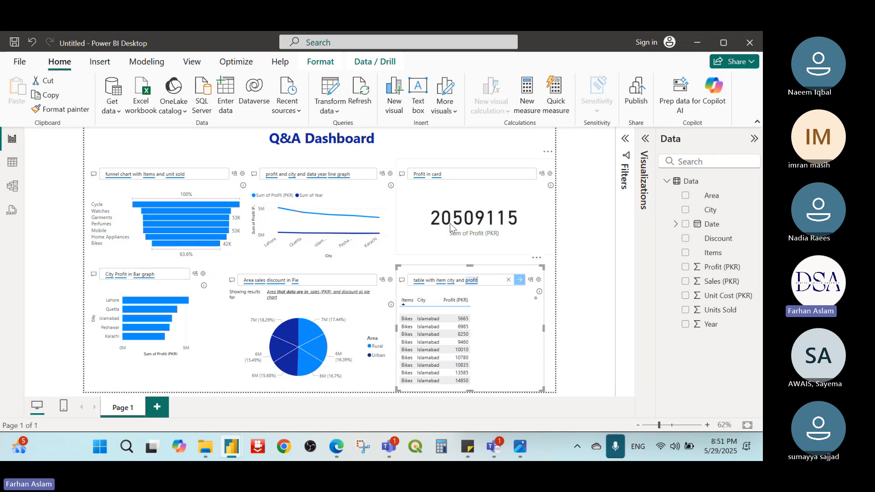
# Step: Switch to the 8th week planner image in Photos to check Thursday's Power BI topics, and return to the report
pyautogui.moveTo(450, 223)
pyautogui.click(520, 447)
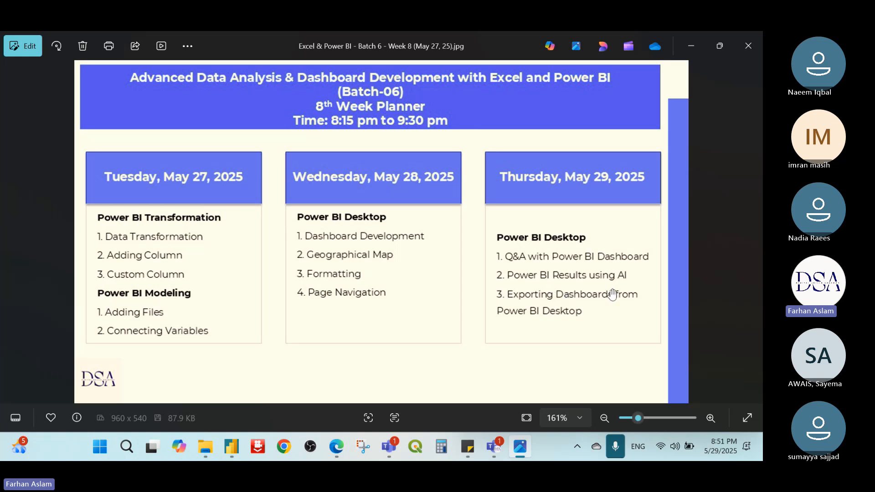
pyautogui.click(690, 45)
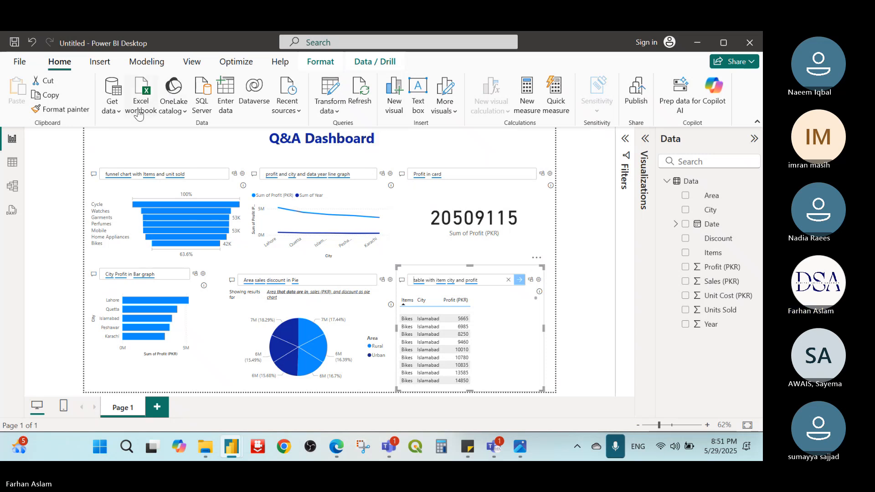
# Step: Add a second report page and place a stacked column chart on it, enlarged to about two thirds of the page width
pyautogui.click(157, 406)
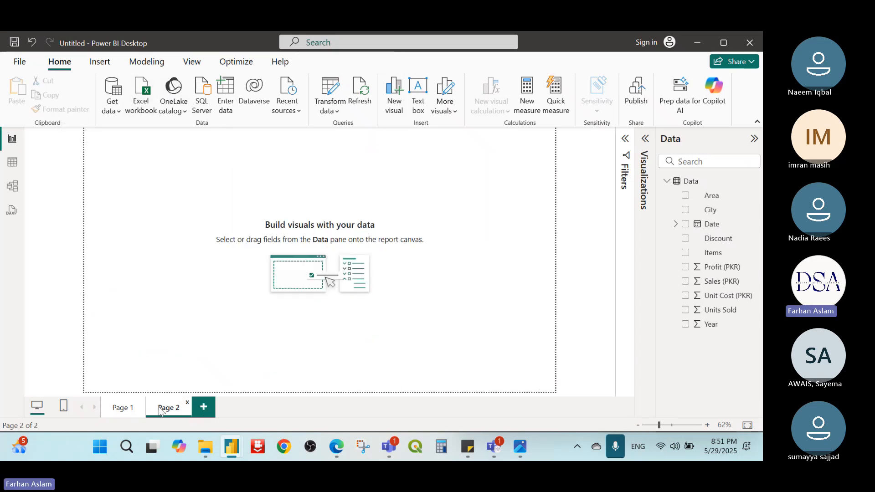
pyautogui.click(143, 104)
pyautogui.click(621, 40)
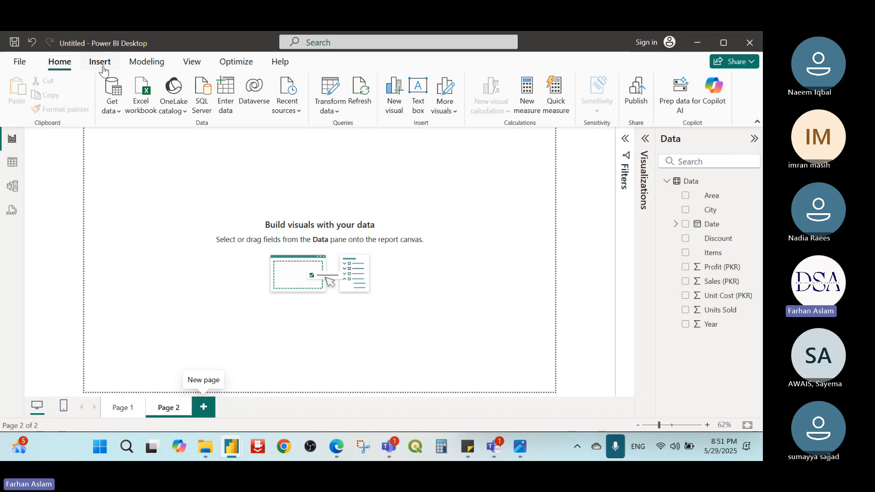
pyautogui.click(643, 180)
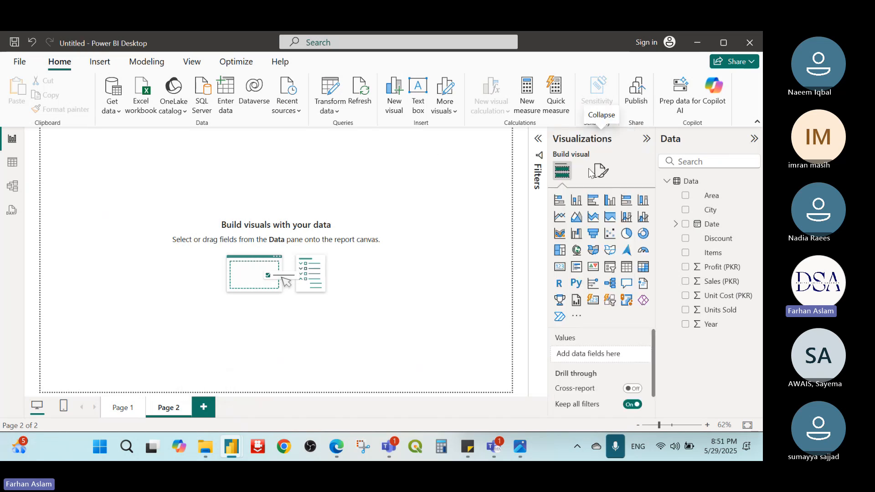
pyautogui.click(577, 202)
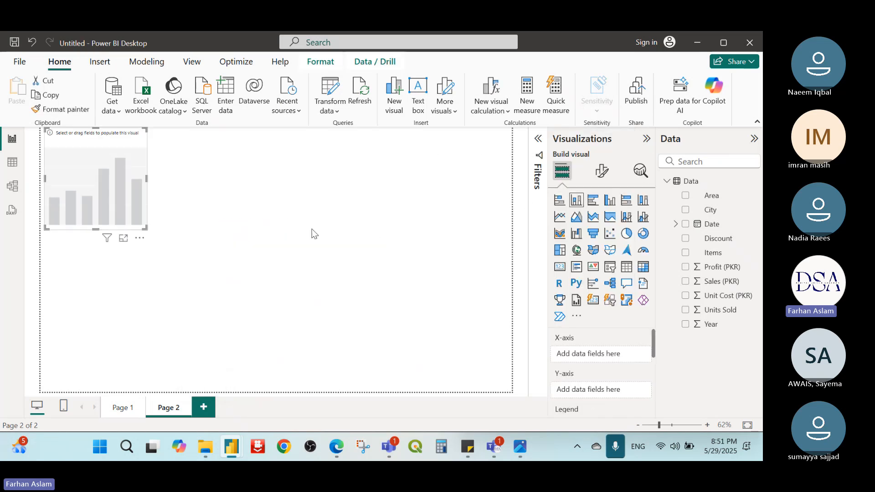
pyautogui.moveTo(146, 227); pyautogui.dragTo(350, 388)
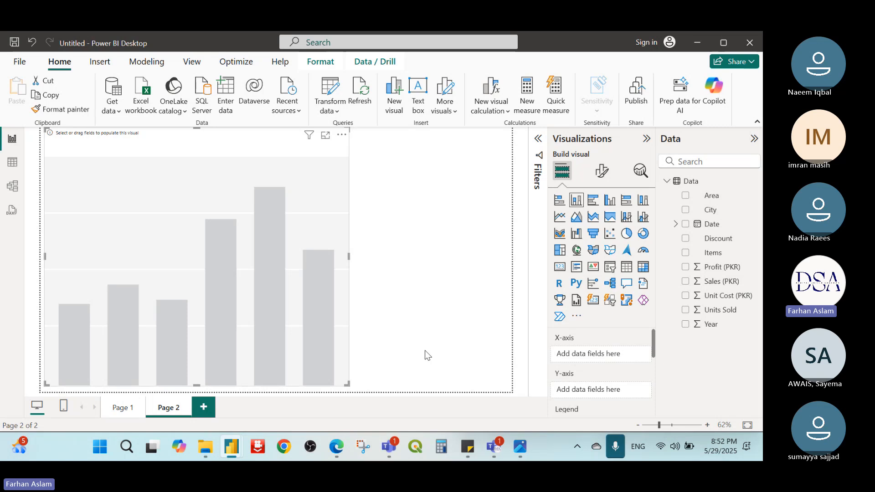
pyautogui.click(427, 355)
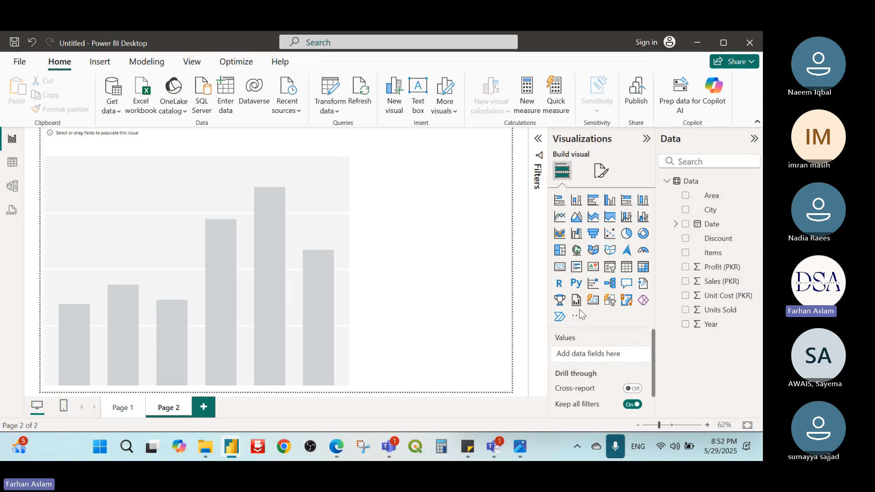
# Step: Assign Year to the column chart's X-axis and Profit (PKR) to its Y-axis
pyautogui.click(332, 181)
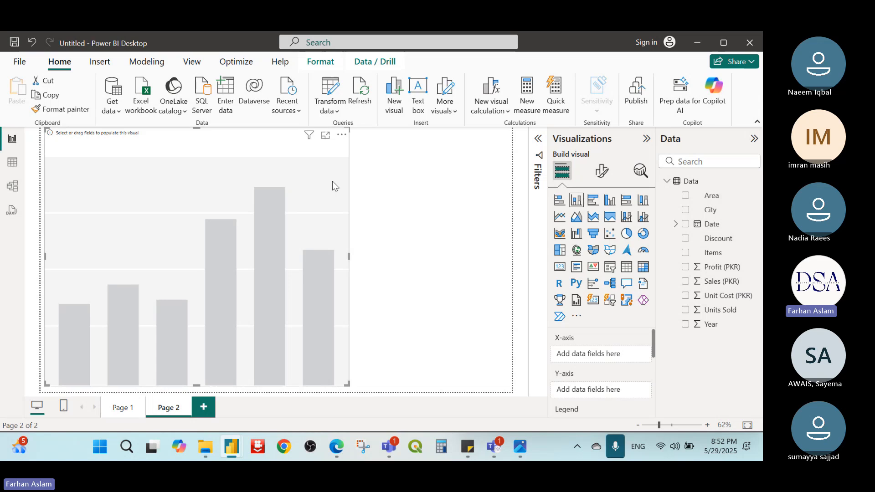
pyautogui.moveTo(705, 323); pyautogui.dragTo(605, 361)
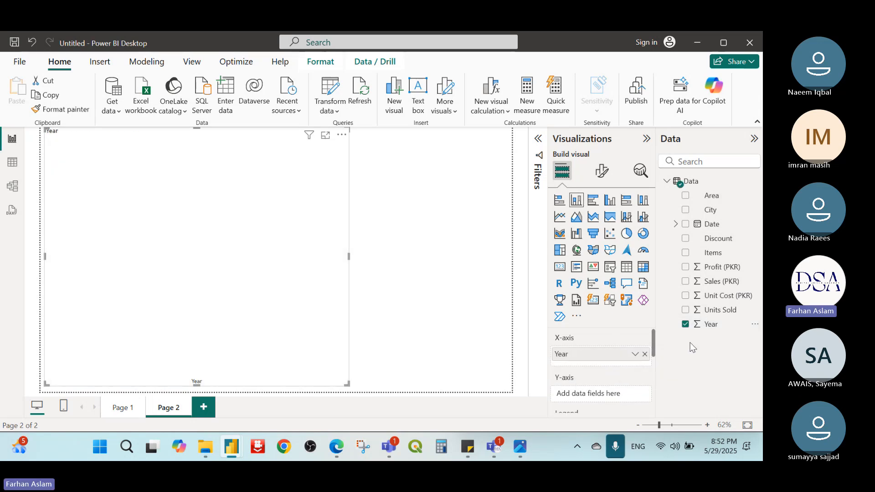
pyautogui.moveTo(724, 267); pyautogui.dragTo(618, 394)
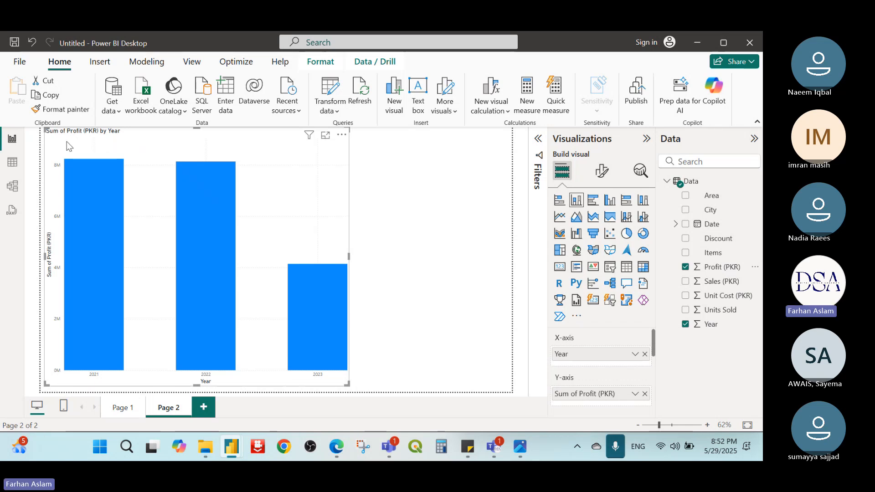
pyautogui.click(377, 227)
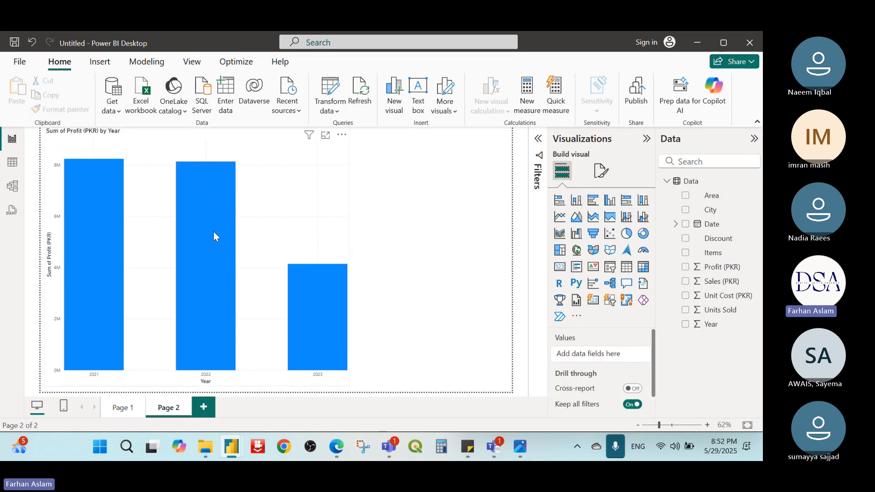
# Step: Inspect the profit values of the 2022 and 2023 columns in the chart
pyautogui.moveTo(209, 232)
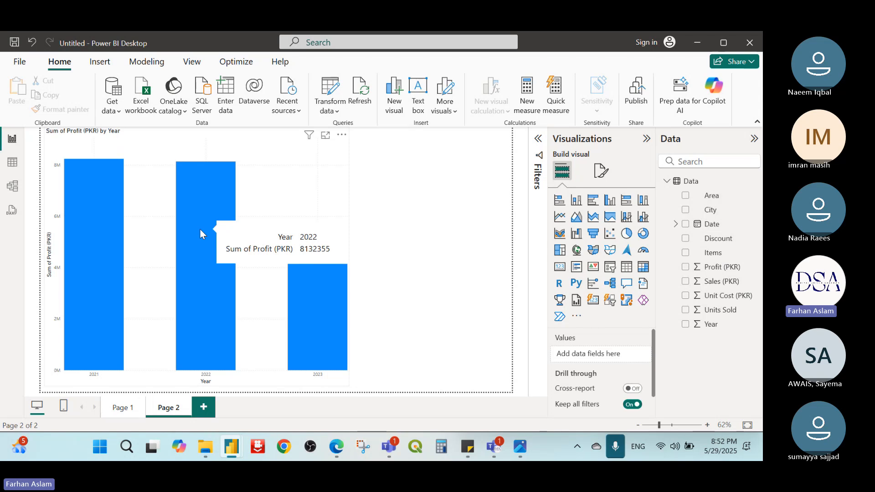
pyautogui.moveTo(295, 259)
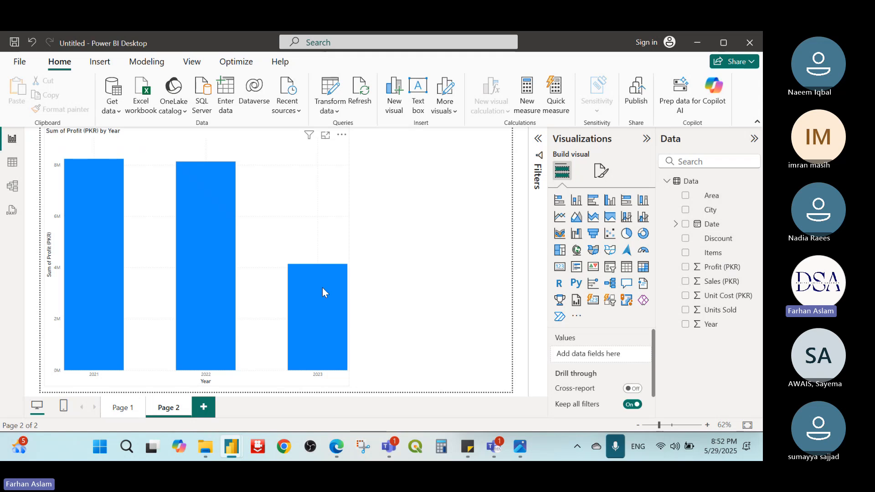
pyautogui.moveTo(322, 290)
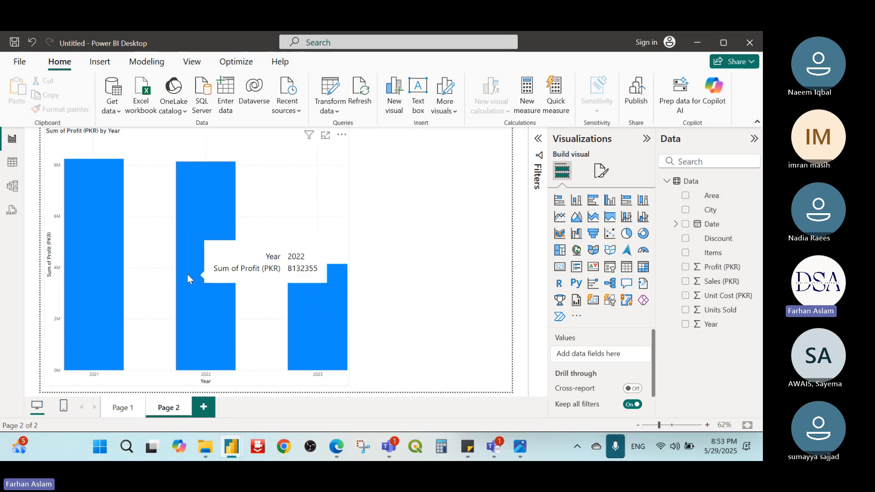
pyautogui.rightClick(329, 288)
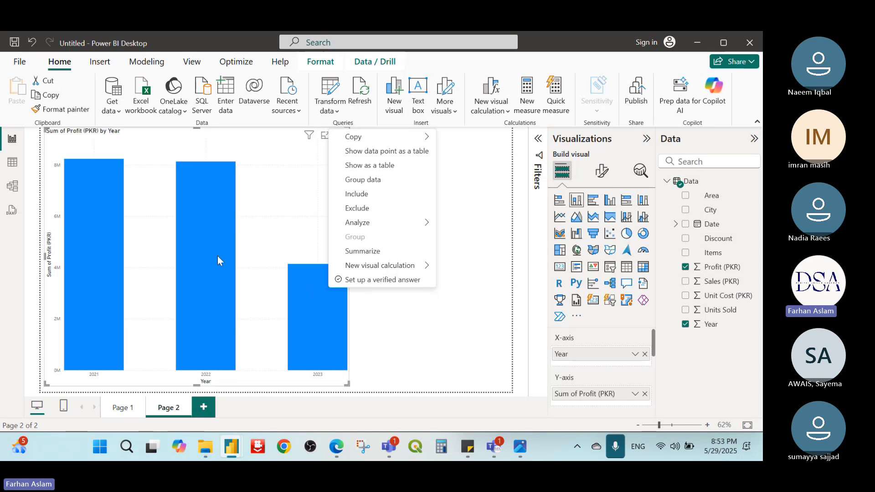
pyautogui.click(322, 316)
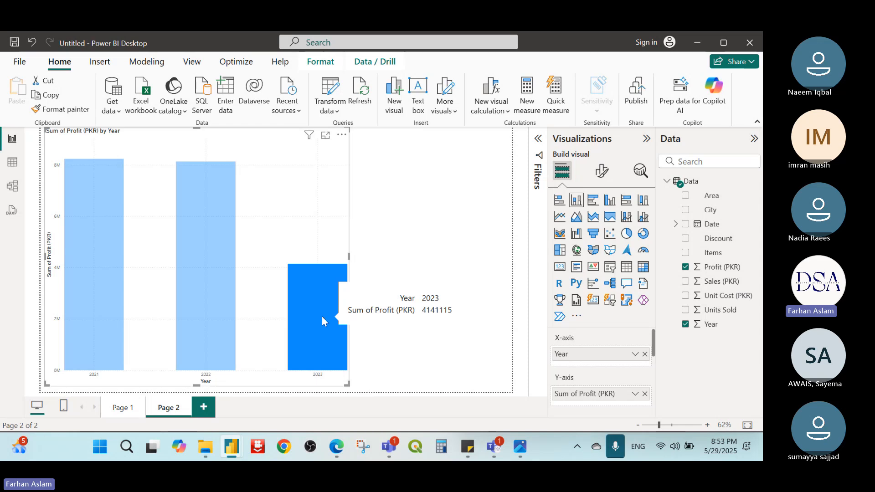
pyautogui.click(318, 312)
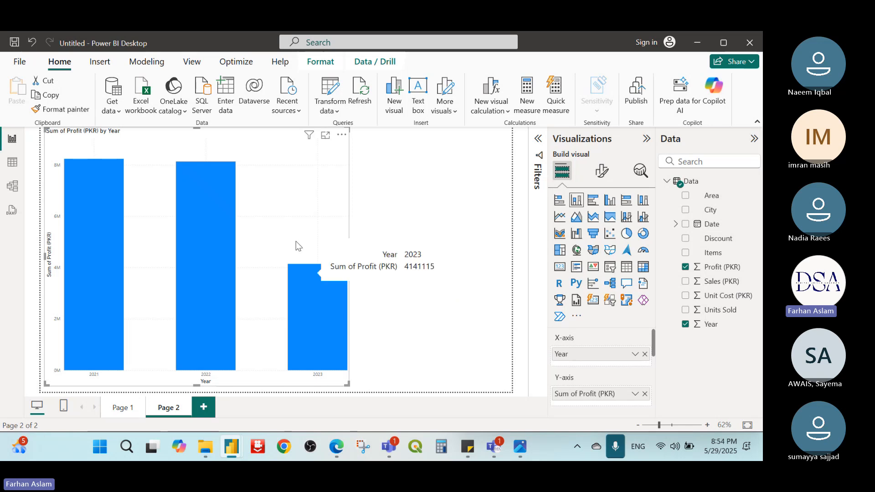
# Step: Review the Analyze options offered for the 2023 and 2022 columns without running any of them
pyautogui.rightClick(312, 297)
pyautogui.moveTo(374, 240)
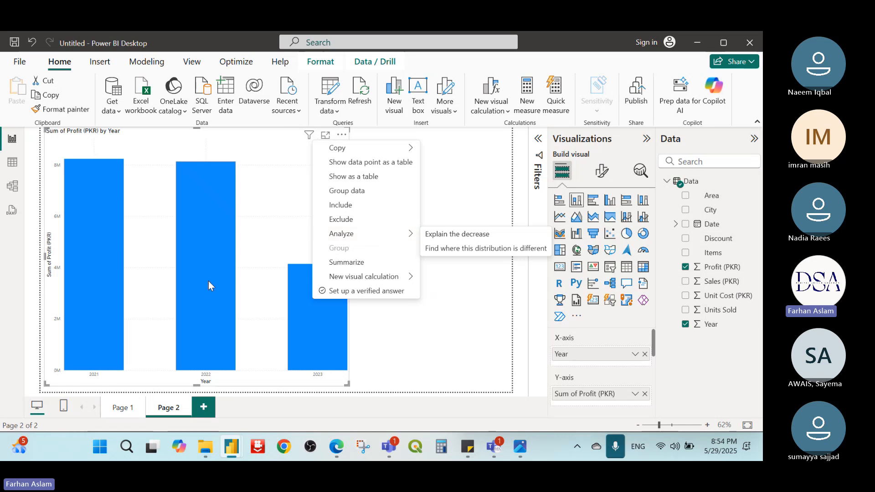
pyautogui.click(200, 233)
pyautogui.rightClick(199, 232)
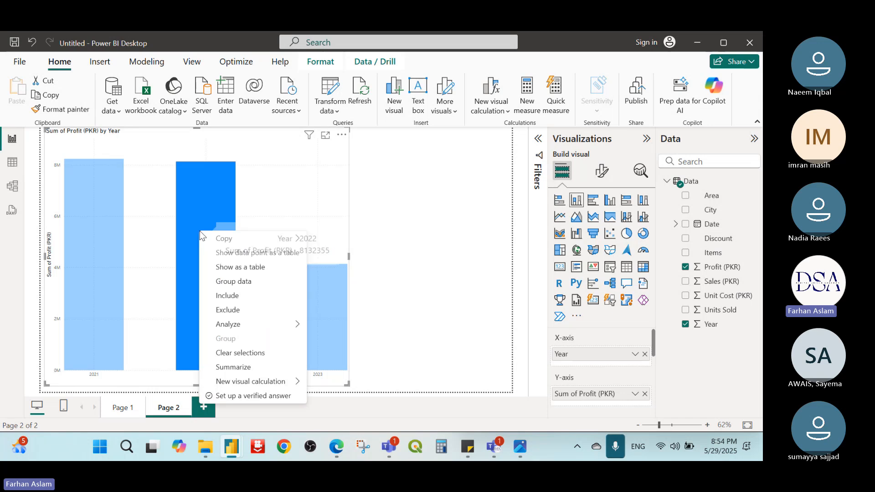
pyautogui.moveTo(263, 326)
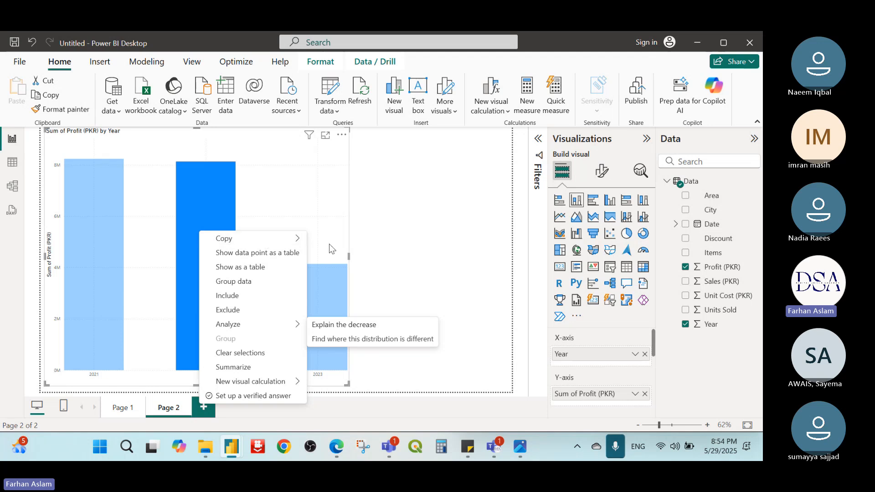
pyautogui.click(408, 248)
# Step: Run the "Explain the decrease" analysis on the 2023 profit column
pyautogui.click(324, 284)
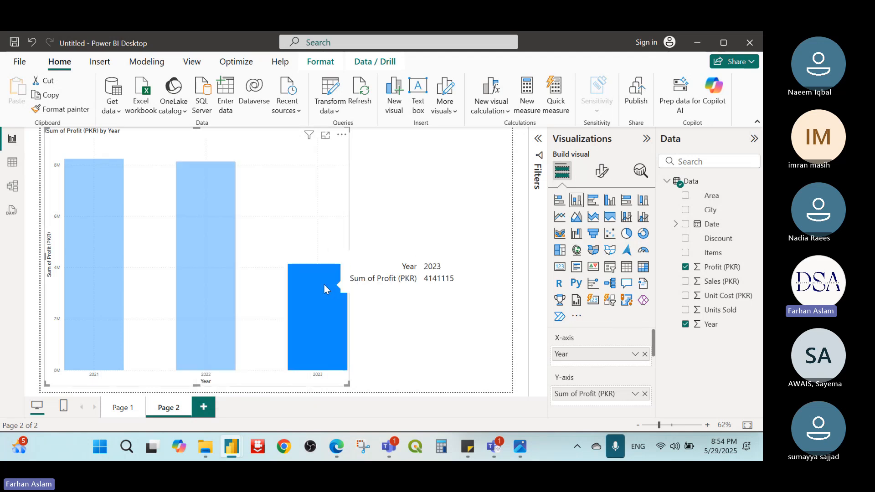
pyautogui.rightClick(324, 285)
pyautogui.moveTo(397, 204)
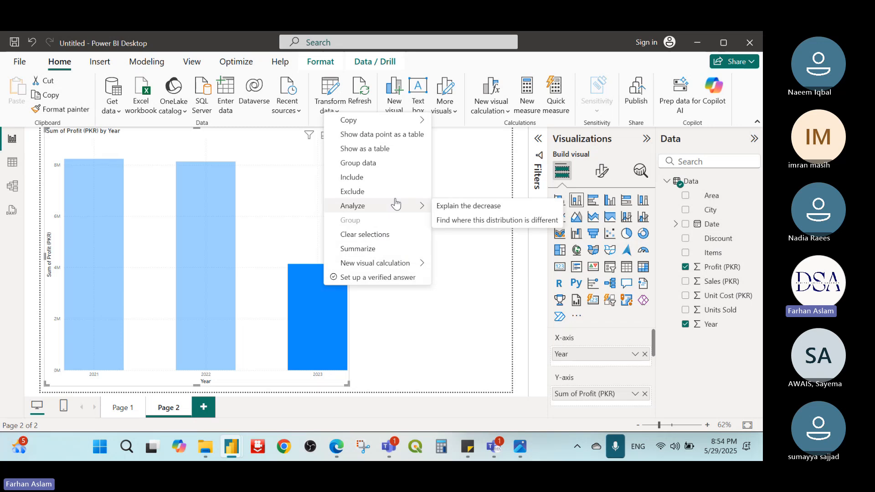
pyautogui.click(509, 207)
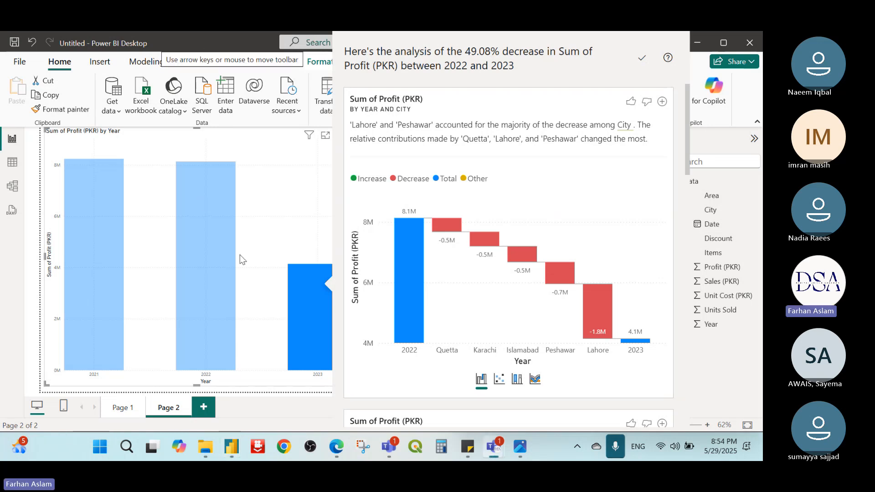
pyautogui.click(609, 50)
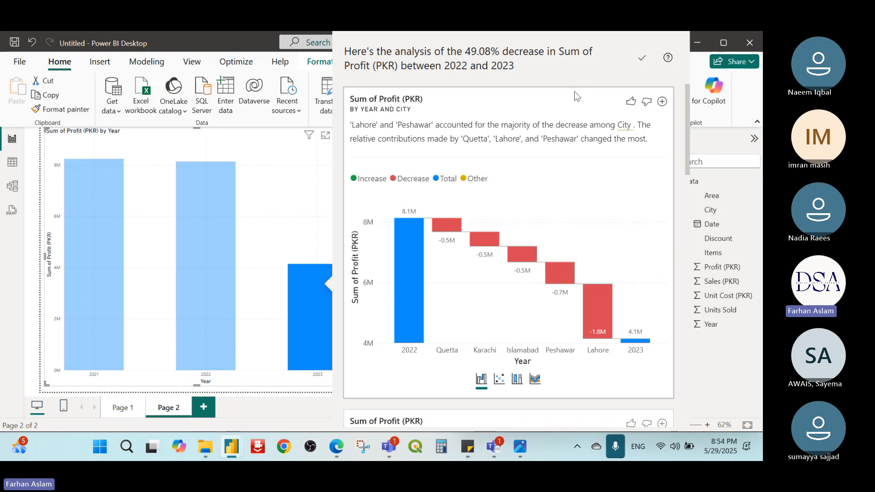
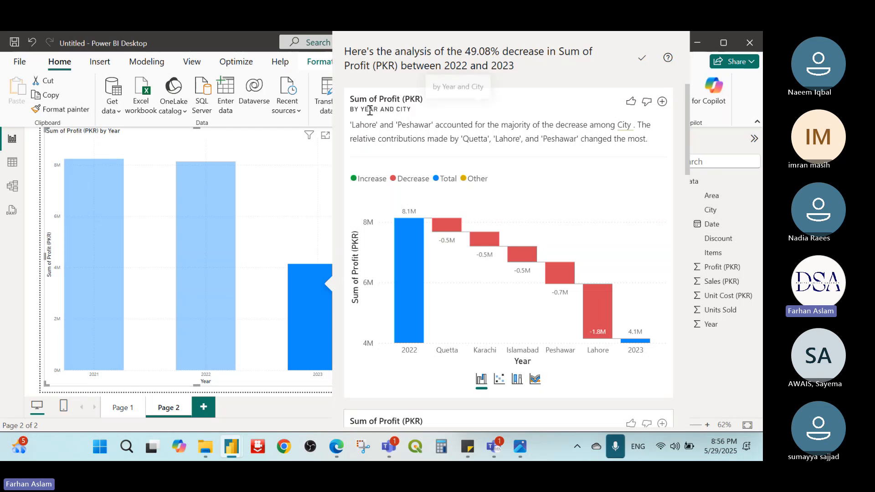
# Step: Examine the city breakdown of the profit decrease between 2022 and 2023, including Lahore's contribution
pyautogui.scroll(-2, 550, 230)
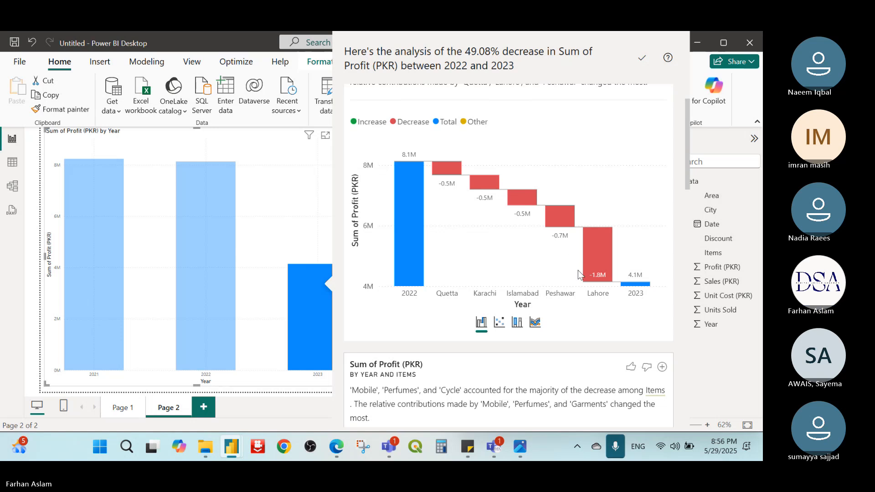
pyautogui.moveTo(587, 262)
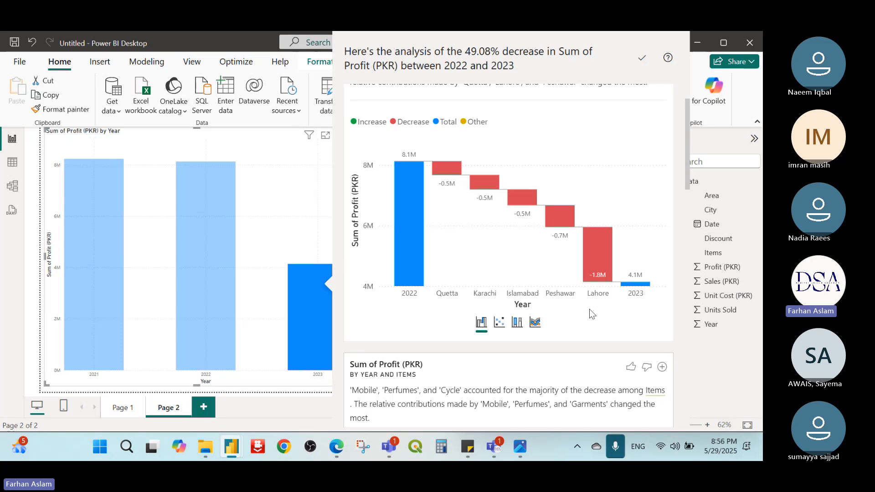
pyautogui.scroll(1, 589, 285)
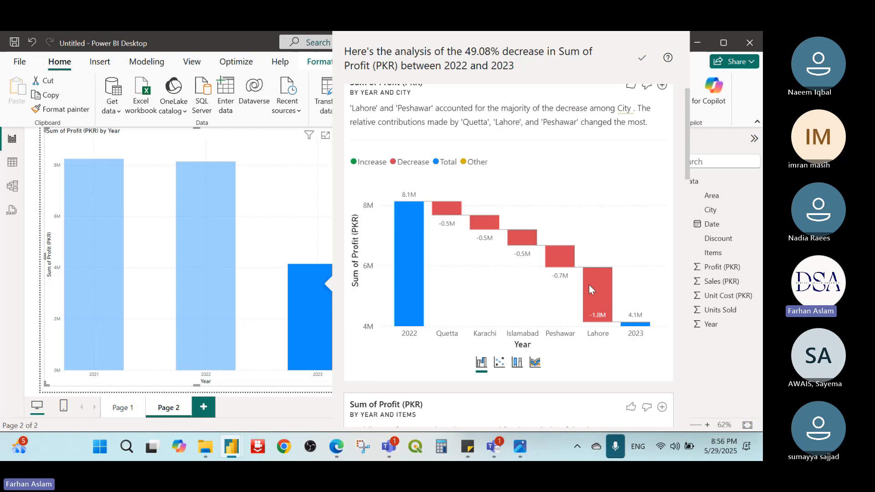
pyautogui.scroll(-1, 589, 284)
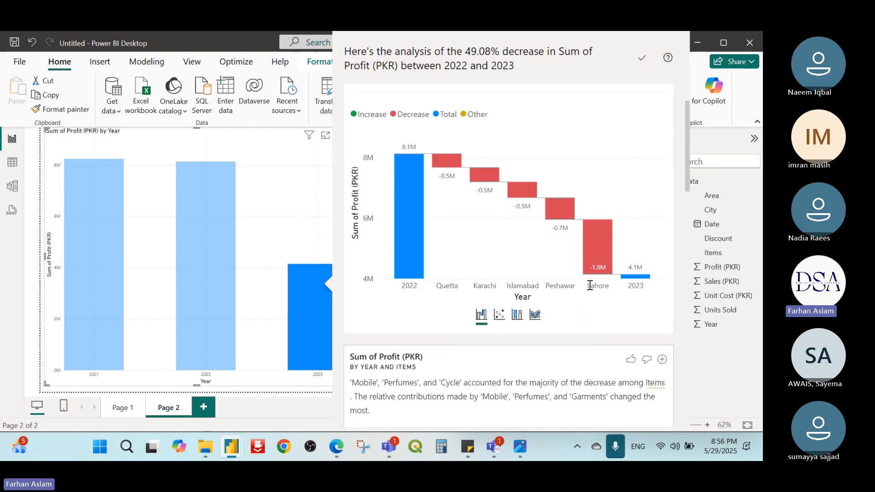
pyautogui.scroll(-1, 589, 285)
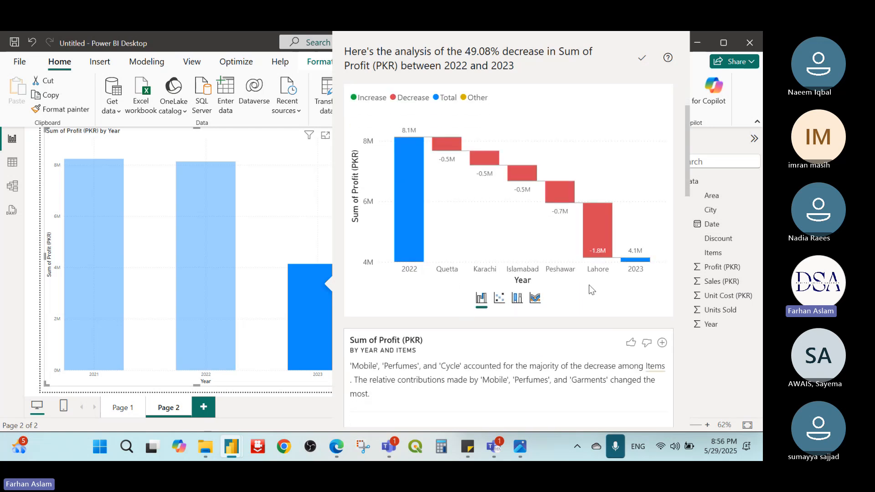
# Step: Examine the items breakdown of the profit decrease, including the details of the Other category
pyautogui.scroll(-4, 561, 267)
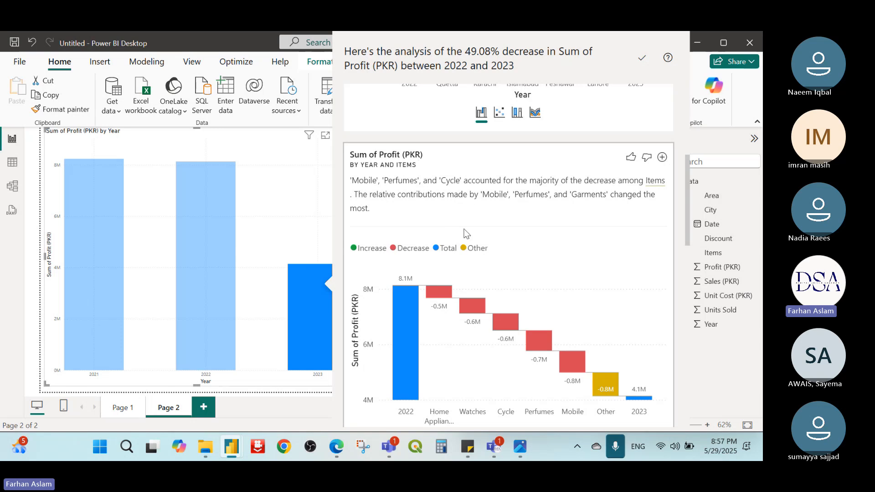
pyautogui.scroll(-1, 473, 258)
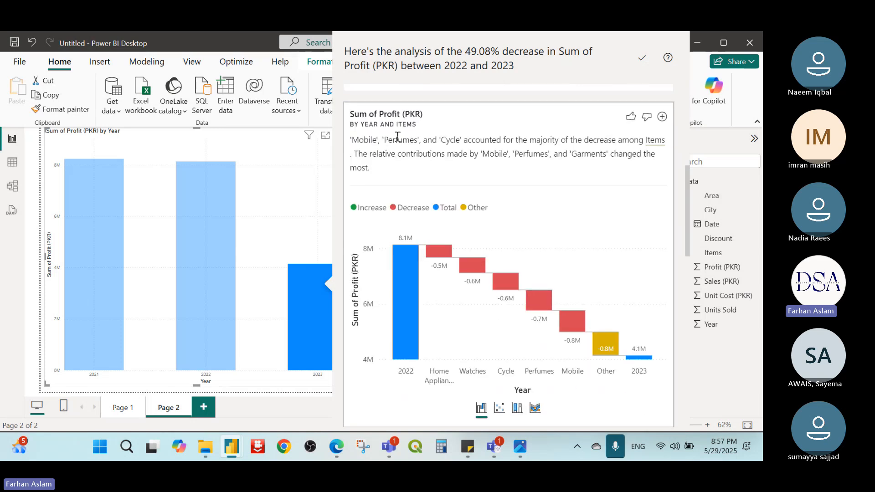
pyautogui.scroll(6, 459, 260)
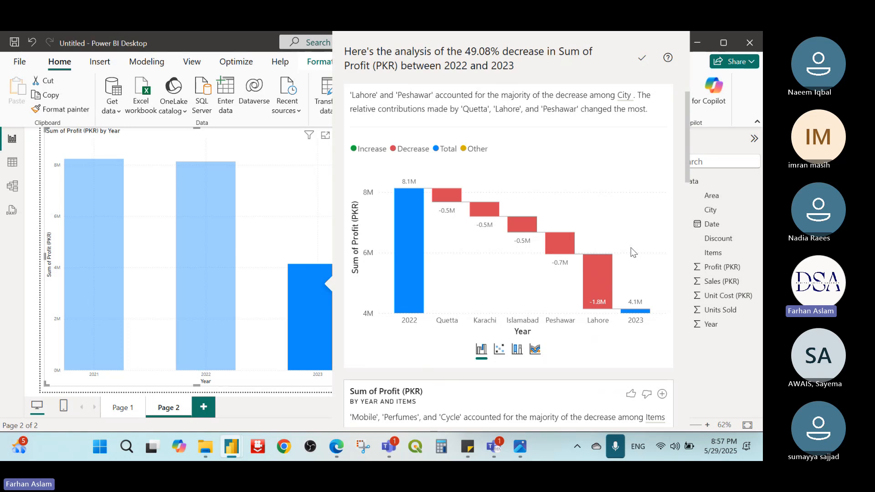
pyautogui.scroll(-6, 631, 247)
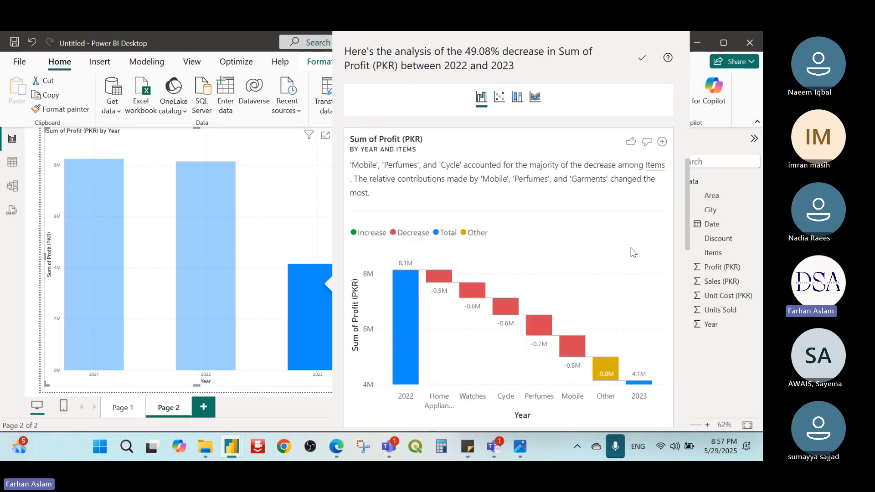
pyautogui.scroll(2, 631, 247)
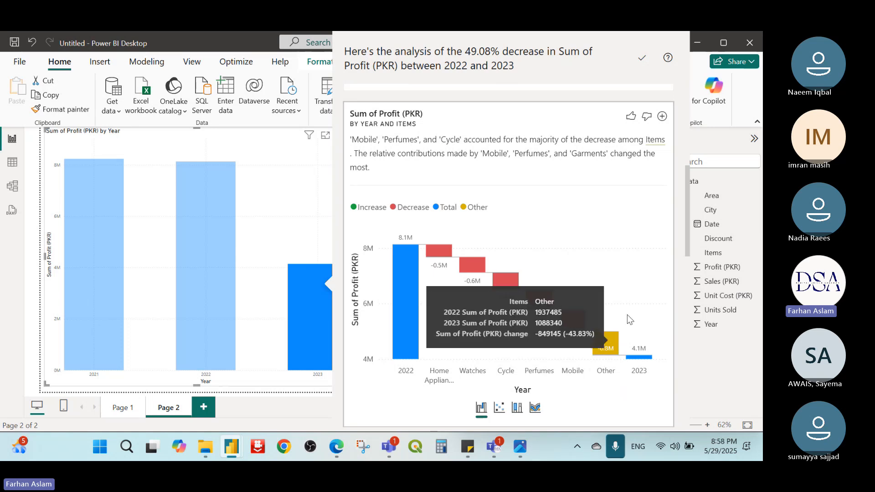
pyautogui.moveTo(610, 355)
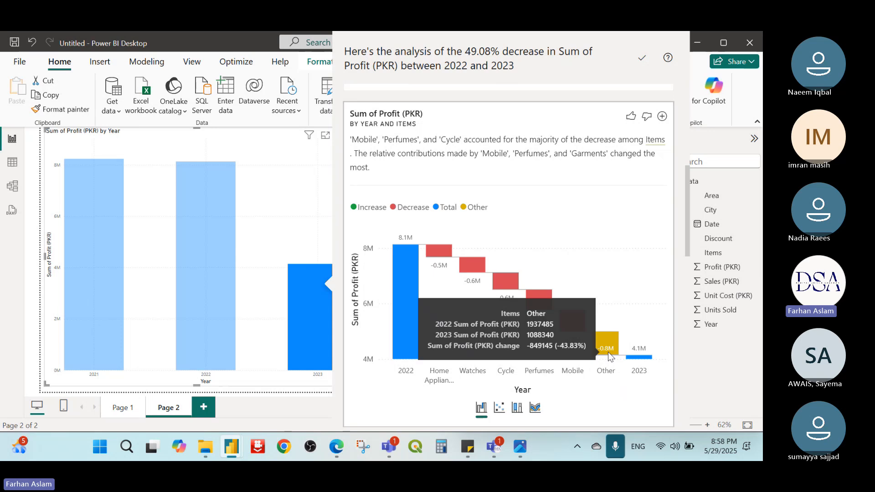
# Step: Examine the discount and area breakdowns of the profit decrease, including the Low and Urban contributions
pyautogui.scroll(-5, 610, 355)
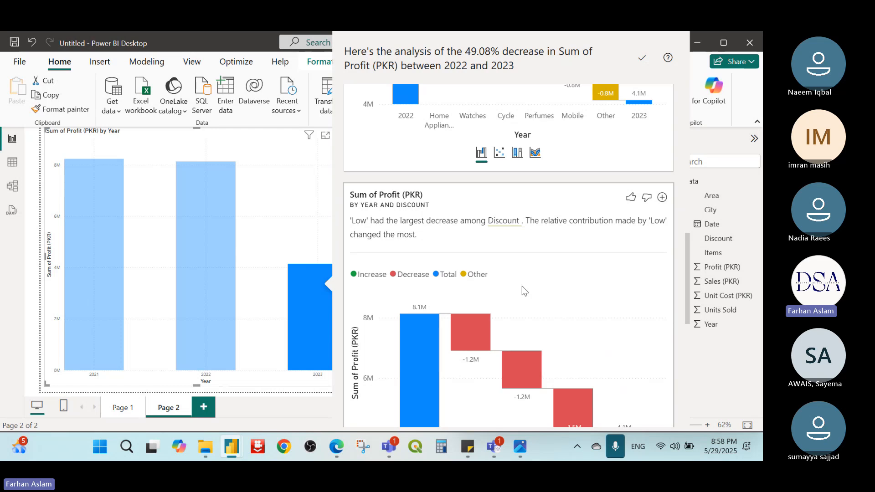
pyautogui.scroll(-2, 523, 290)
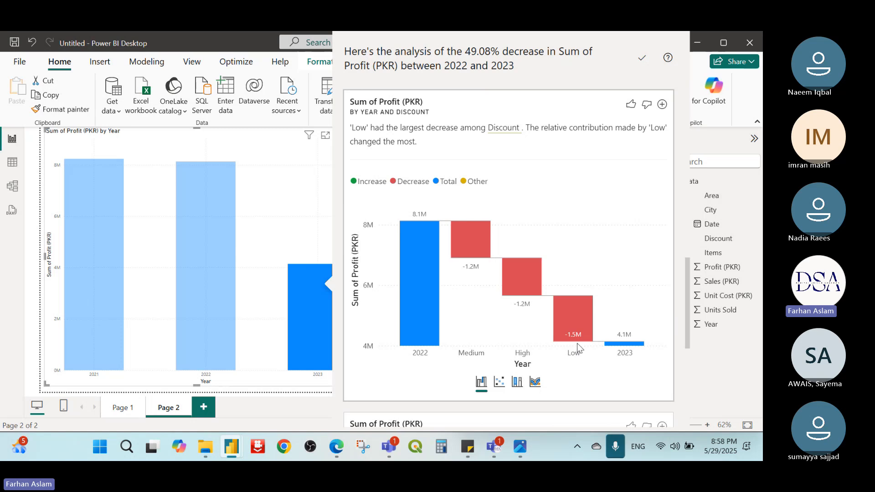
pyautogui.moveTo(572, 329)
pyautogui.scroll(-5, 572, 301)
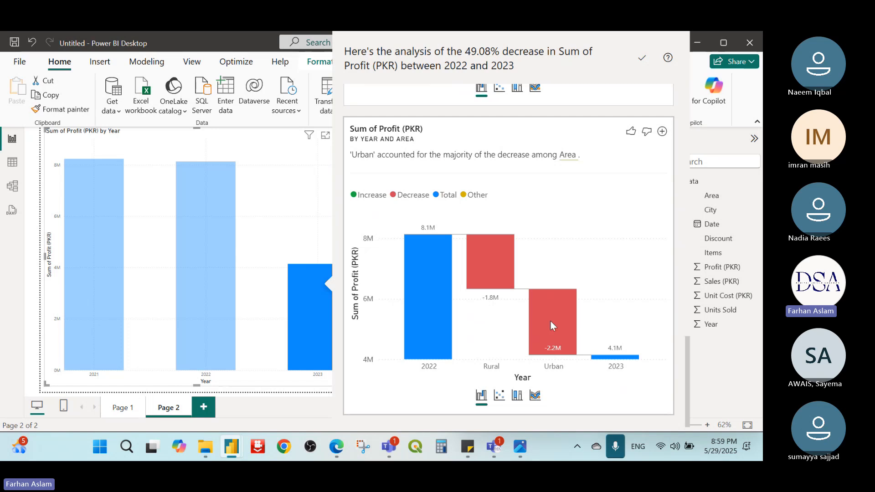
pyautogui.moveTo(553, 341)
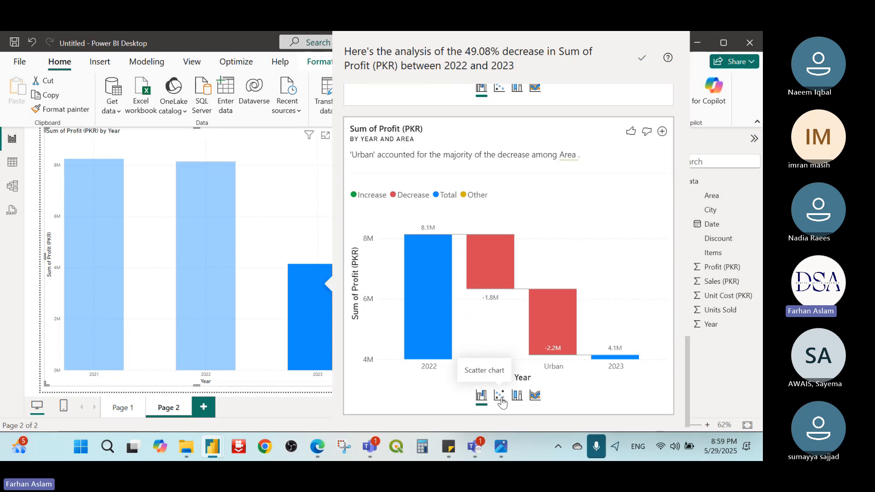
# Step: View the city breakdown as a scatter chart, a 100% stacked column chart and a ribbon chart in turn
pyautogui.scroll(8, 578, 196)
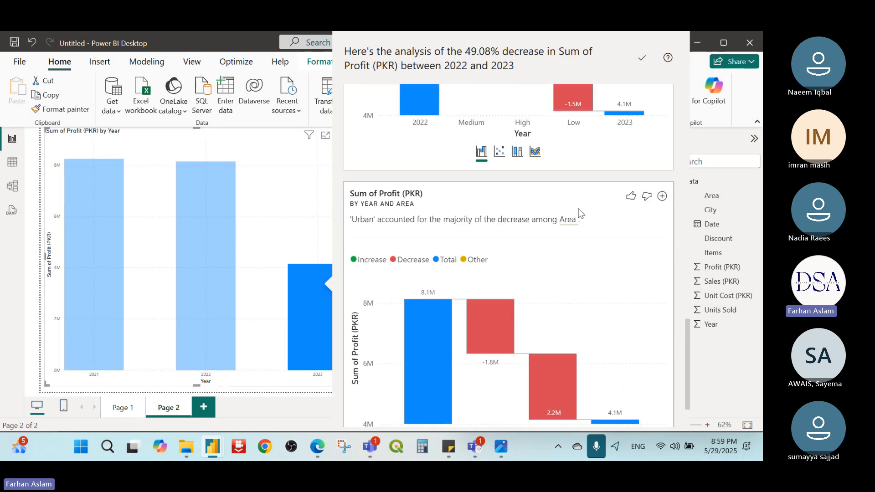
pyautogui.scroll(3, 580, 213)
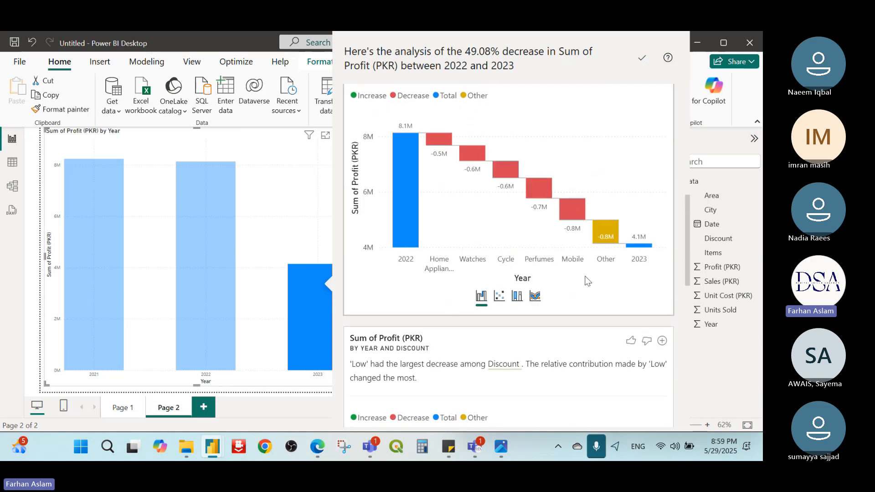
pyautogui.scroll(5, 588, 281)
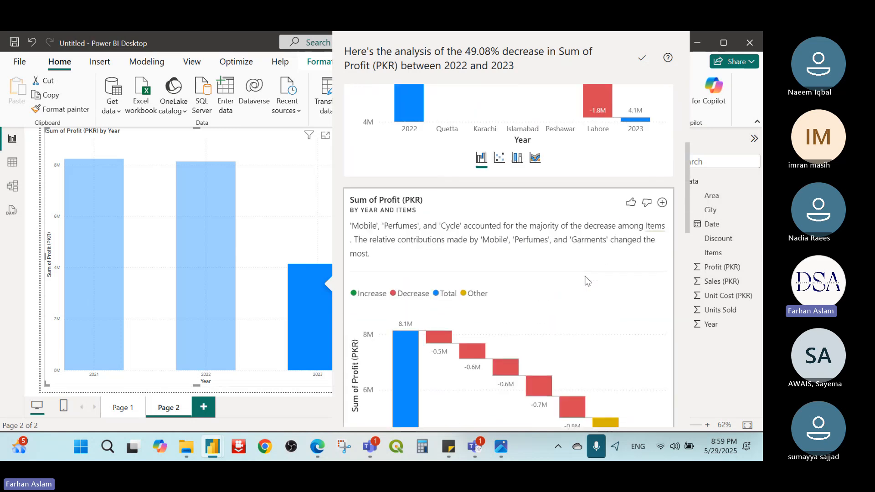
pyautogui.scroll(3, 587, 280)
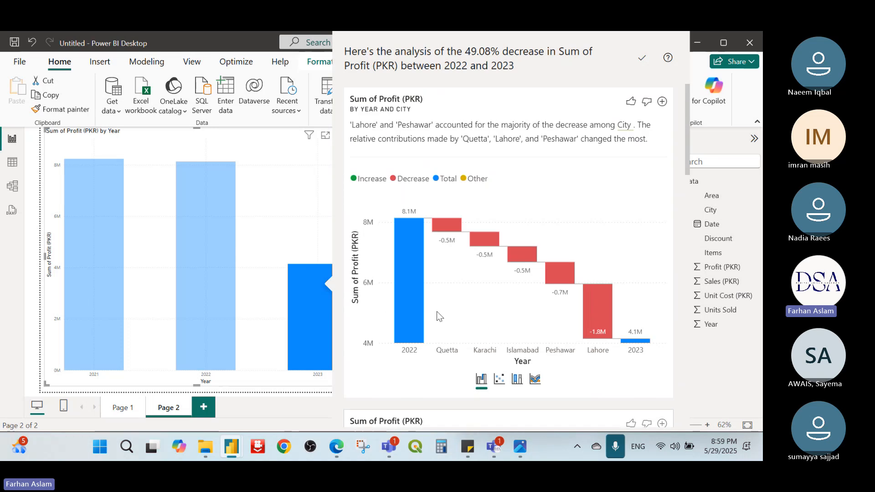
pyautogui.click(499, 382)
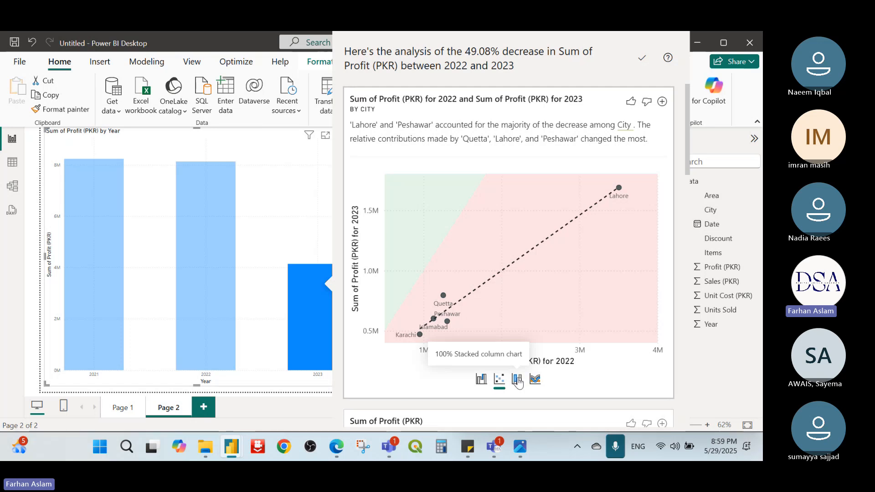
pyautogui.click(517, 380)
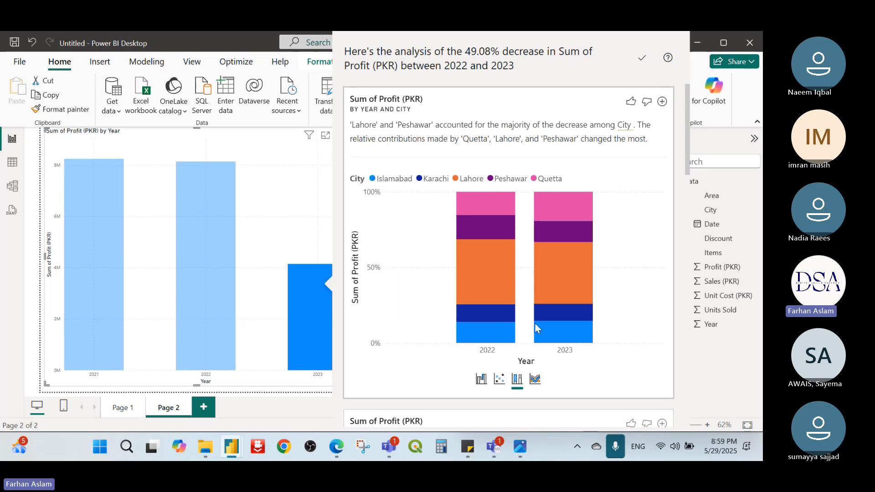
pyautogui.click(535, 380)
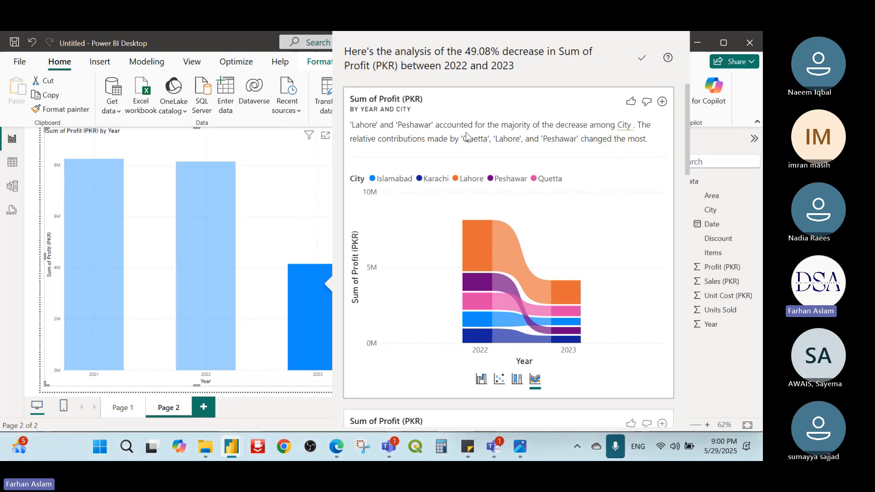
# Step: Return the city breakdown to the waterfall chart after viewing the 100% stacked column and scatter versions again
pyautogui.scroll(-1, 520, 246)
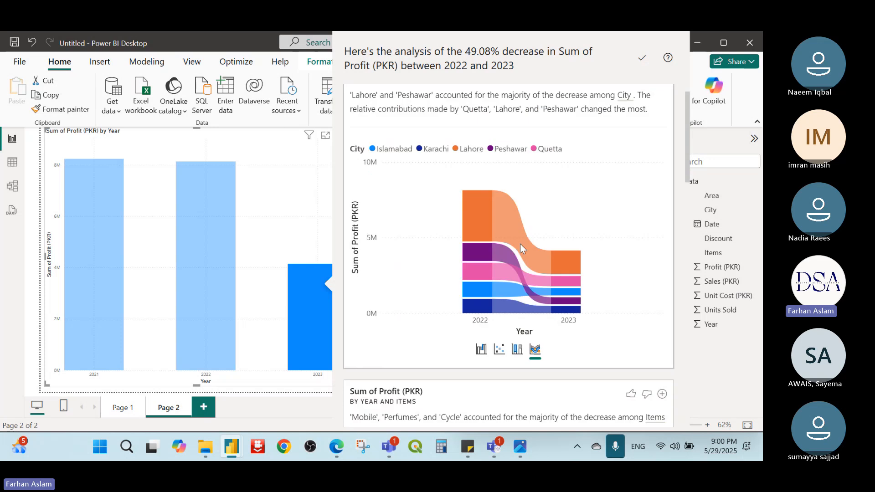
pyautogui.click(517, 349)
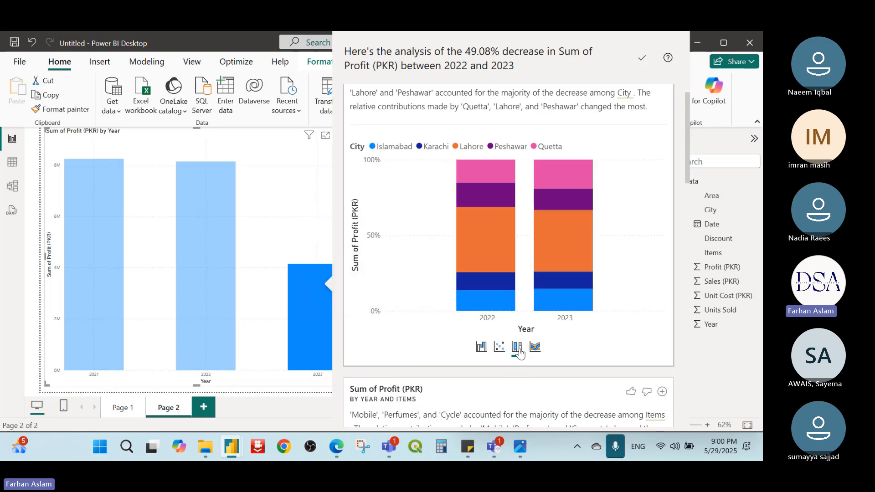
pyautogui.click(499, 348)
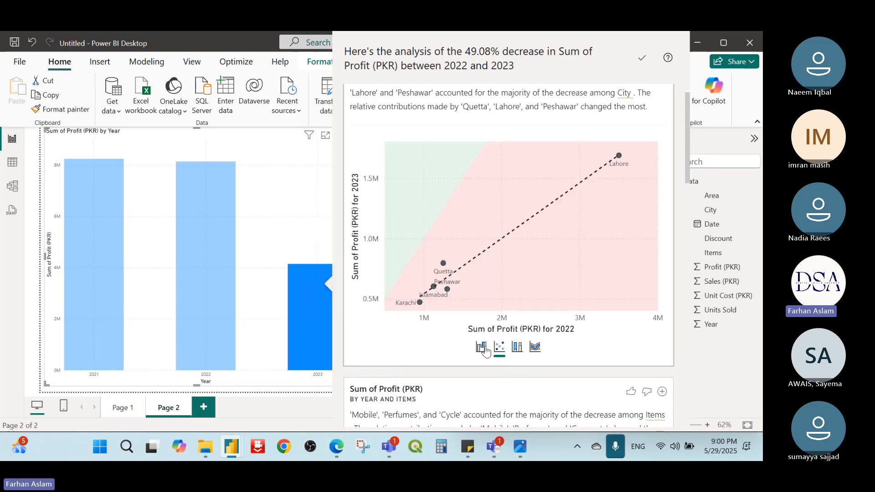
pyautogui.click(481, 347)
# Step: Skim the remaining breakdowns, close the profit decrease analysis and deselect the column chart on Page 2
pyautogui.scroll(-10, 485, 348)
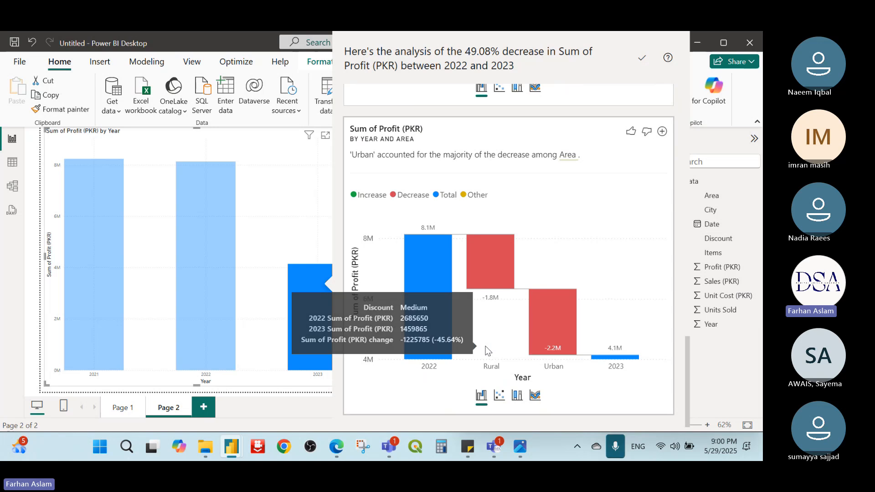
pyautogui.scroll(10, 587, 286)
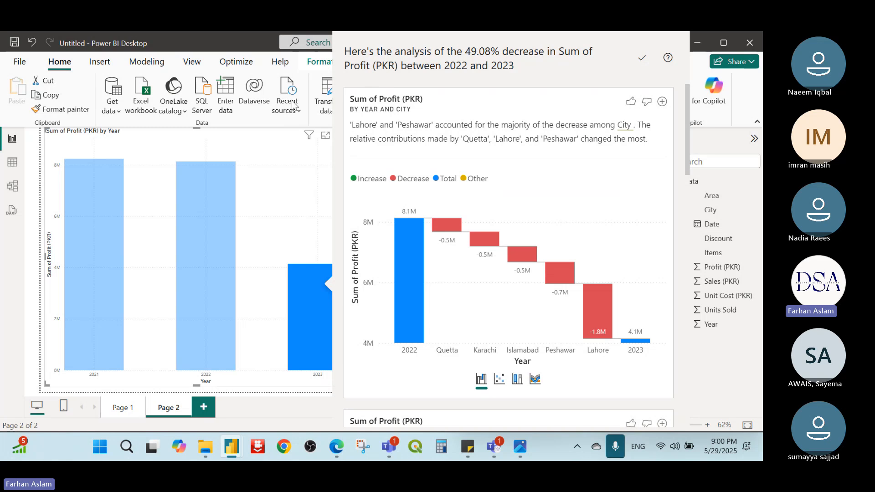
pyautogui.click(258, 143)
pyautogui.click(404, 220)
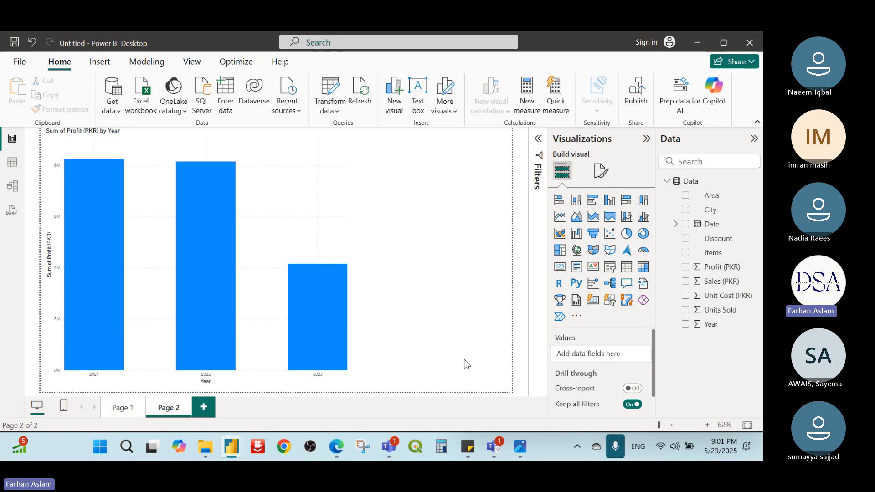
# Step: Minimize both Power BI Desktop windows to get to the desktop
pyautogui.click(494, 457)
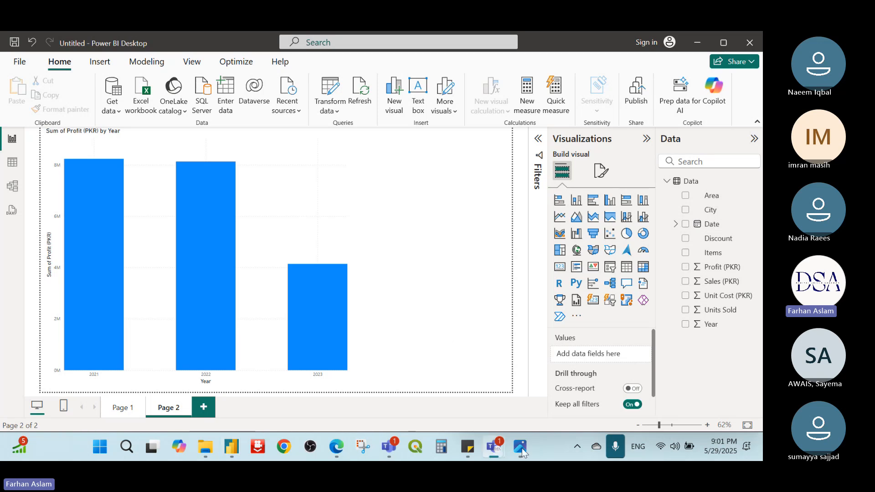
pyautogui.click(698, 45)
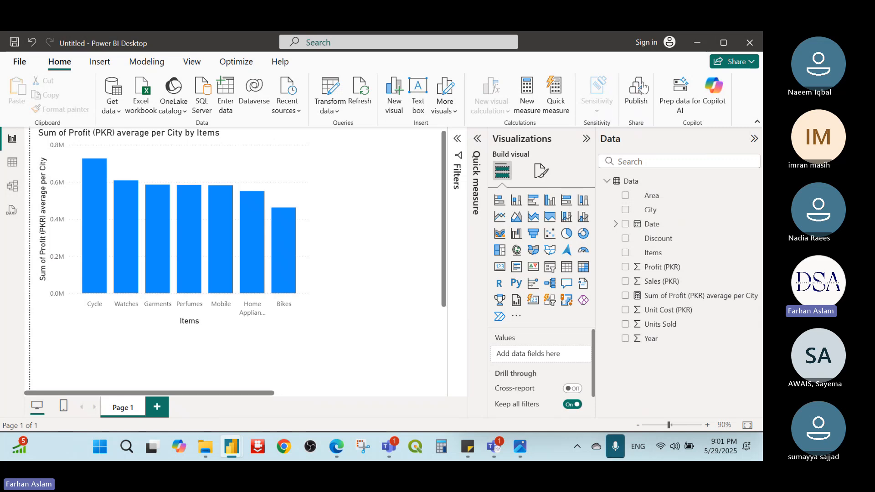
pyautogui.click(698, 42)
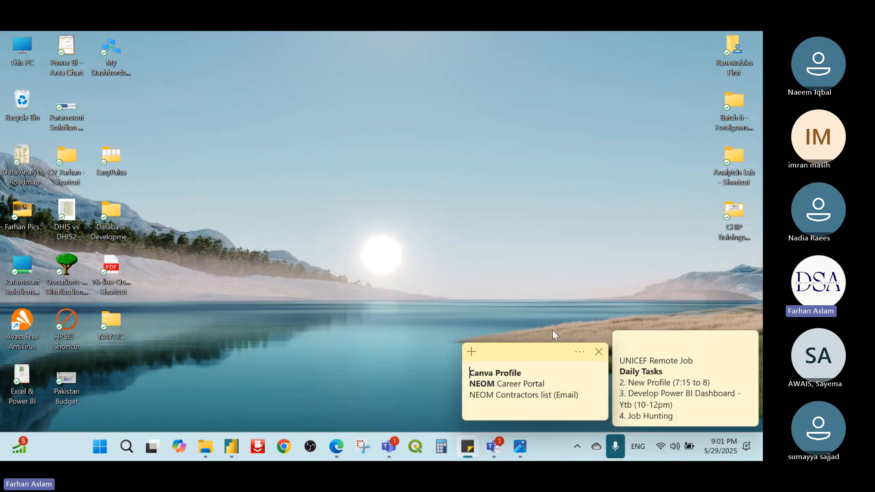
# Step: Switch to the Microsoft Teams meeting window, dismiss its recording and transcription notice, and minimize the window
pyautogui.moveTo(503, 447)
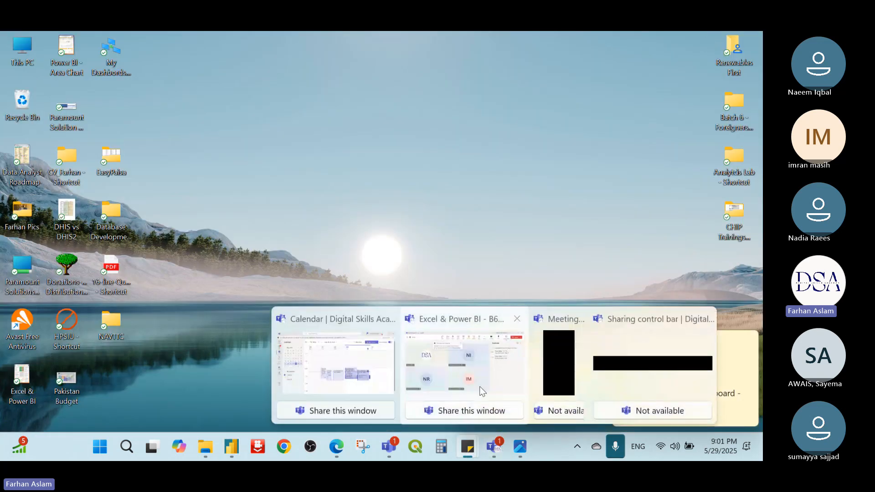
pyautogui.click(479, 373)
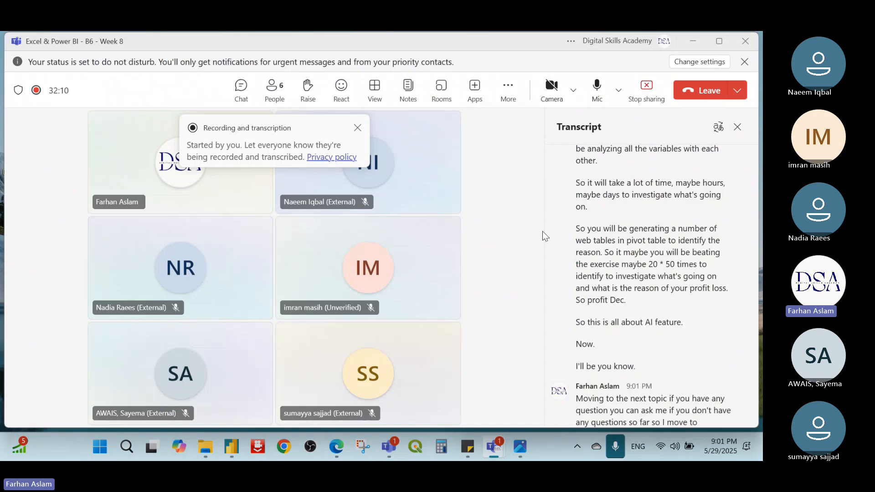
pyautogui.click(356, 128)
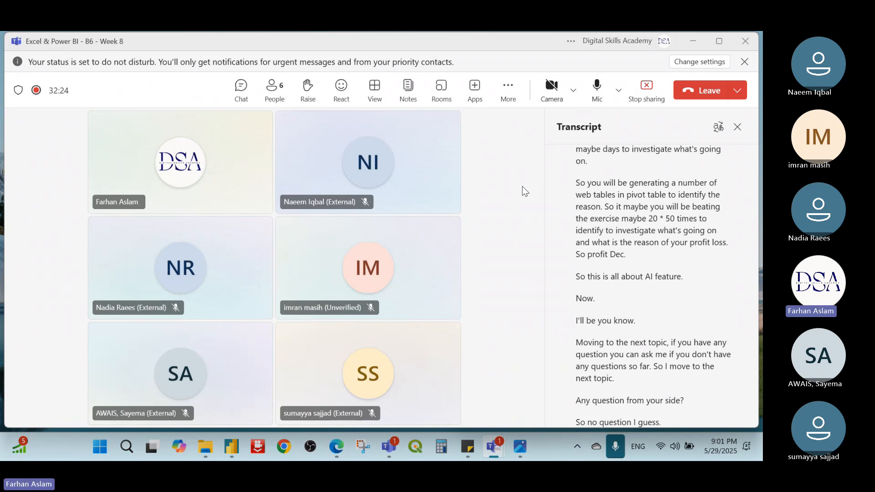
pyautogui.click(693, 42)
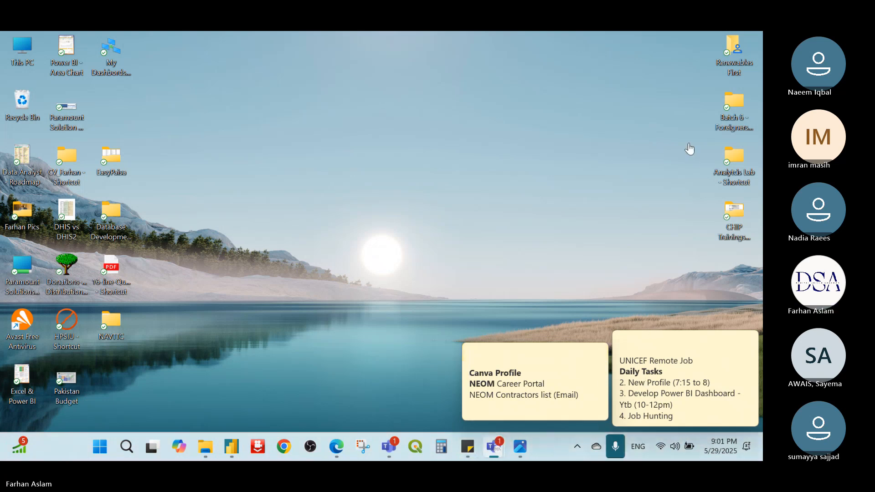
# Step: Check the Teams meeting window and the Week 8 planner image for the next topic, minimizing both windows
pyautogui.moveTo(495, 450)
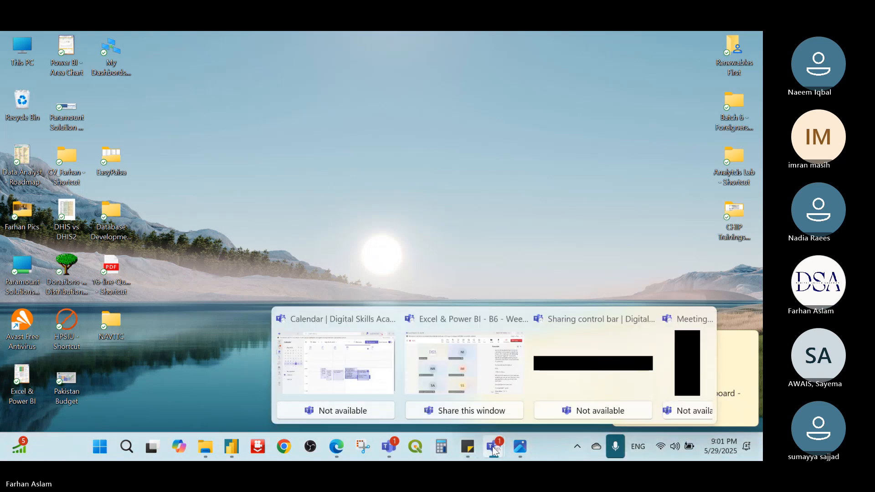
pyautogui.click(458, 377)
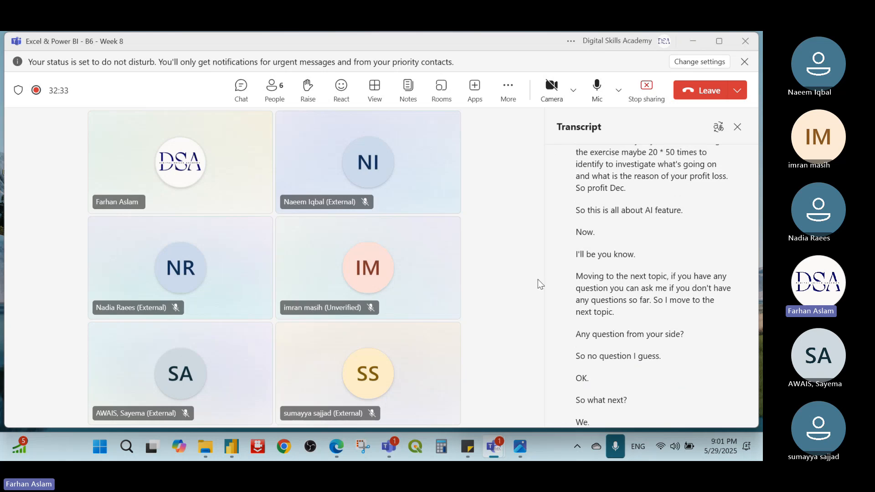
pyautogui.click(520, 447)
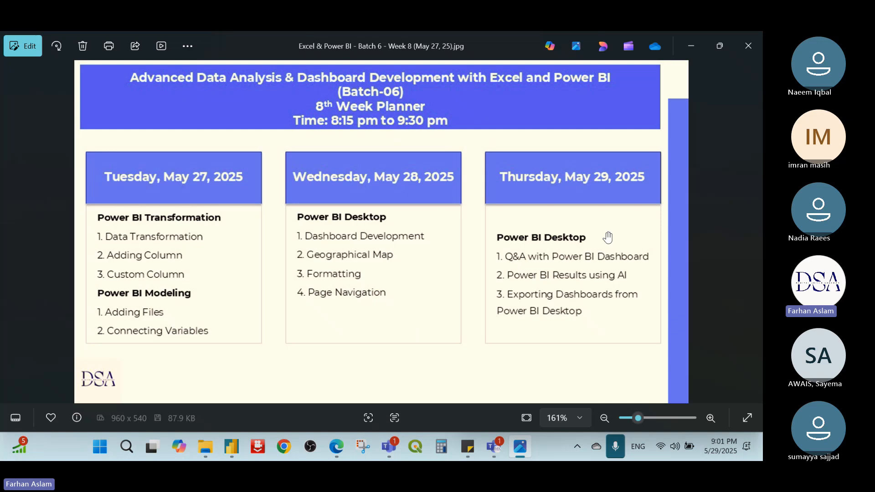
pyautogui.click(690, 45)
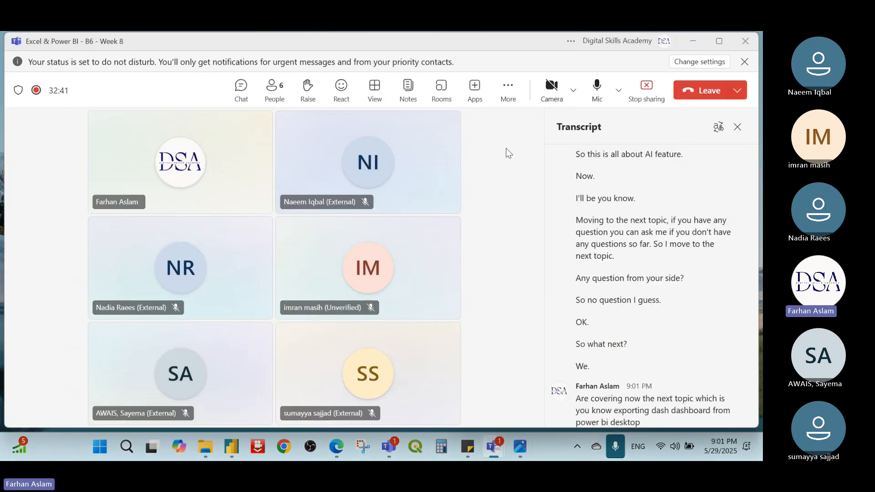
pyautogui.click(693, 41)
pyautogui.click(694, 42)
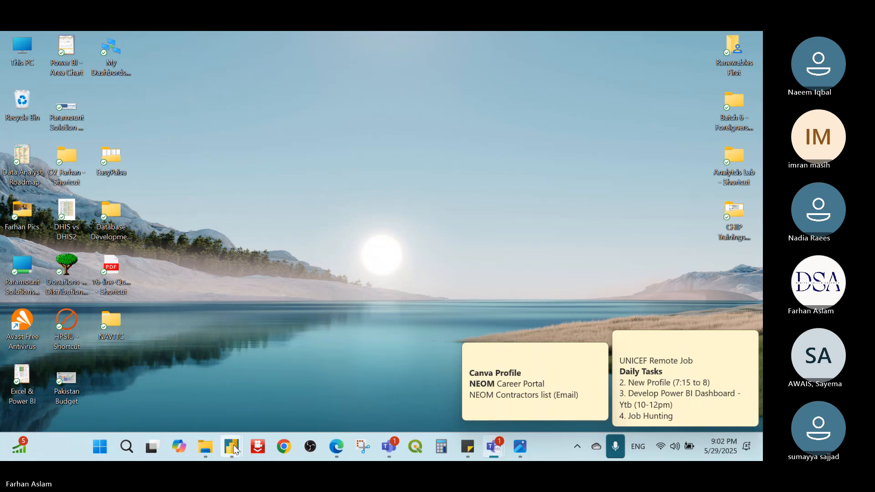
# Step: Open the Sales & Profit Dashboard (May 28) report from the 2. Power BI folder of Batch 6 - Foreigners (Apr 2025) in File Explorer
pyautogui.moveTo(234, 448)
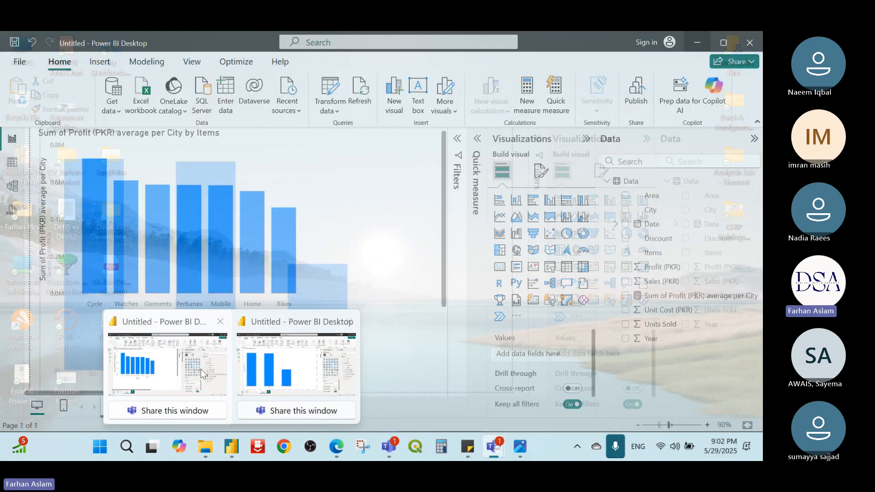
pyautogui.click(200, 368)
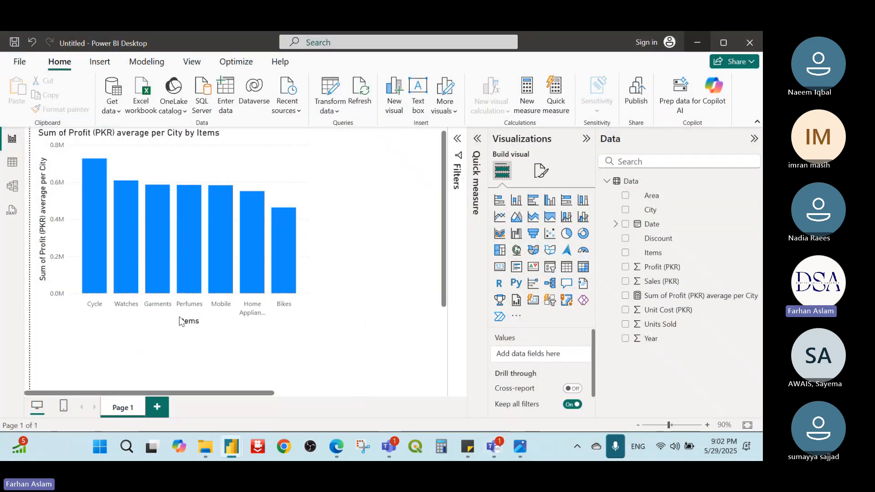
pyautogui.moveTo(205, 447)
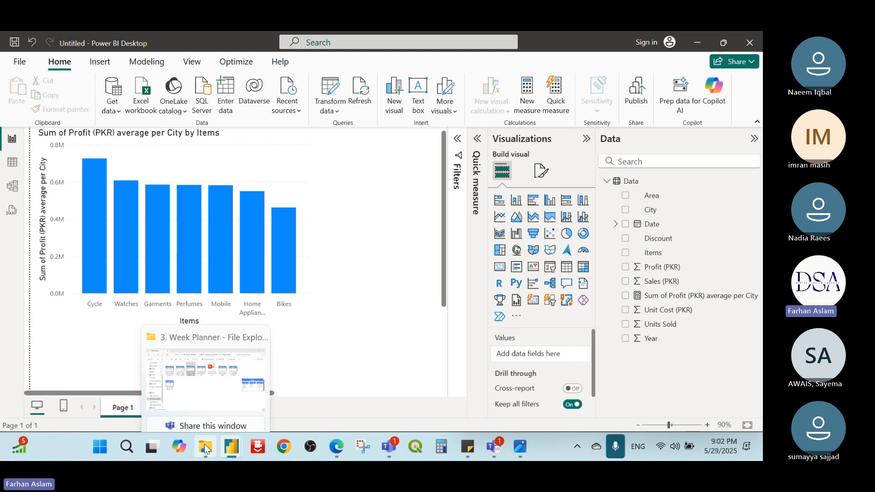
pyautogui.click(190, 364)
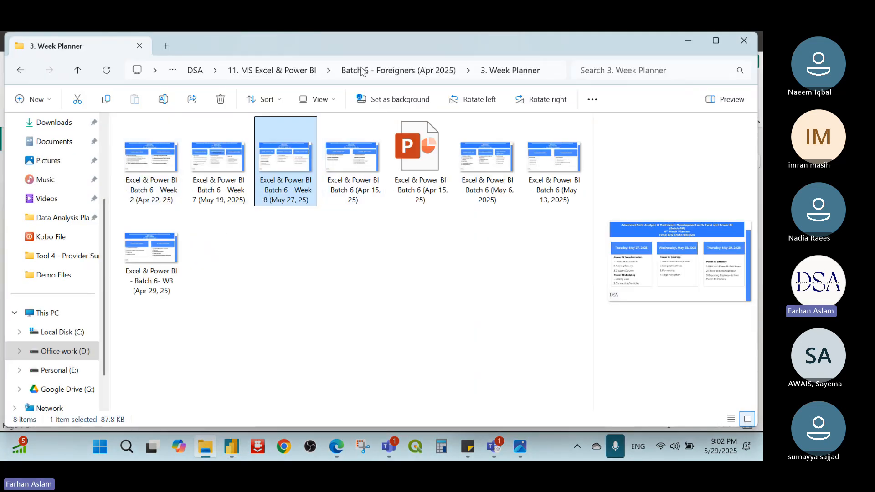
pyautogui.click(357, 71)
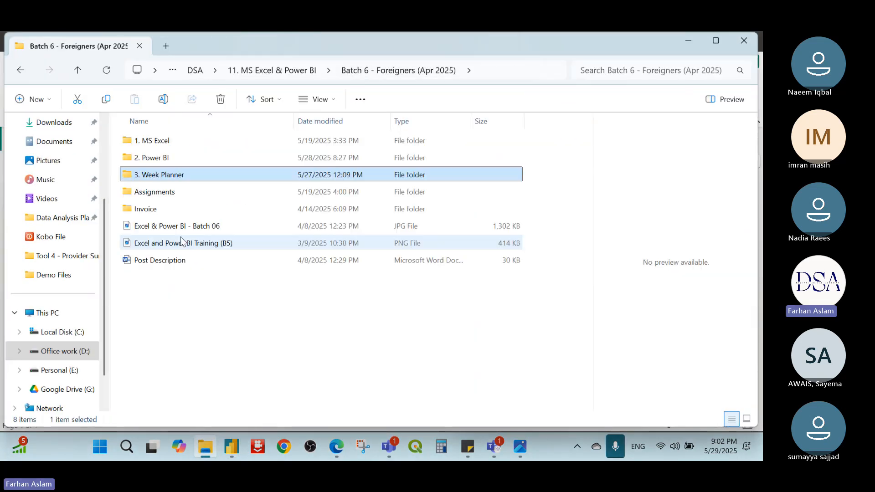
pyautogui.click(171, 158)
pyautogui.doubleClick(170, 158)
pyautogui.doubleClick(177, 141)
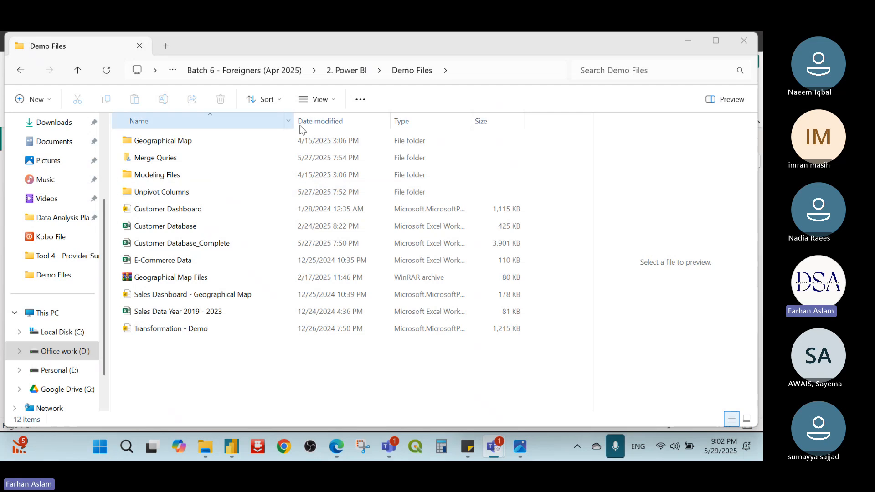
pyautogui.click(346, 71)
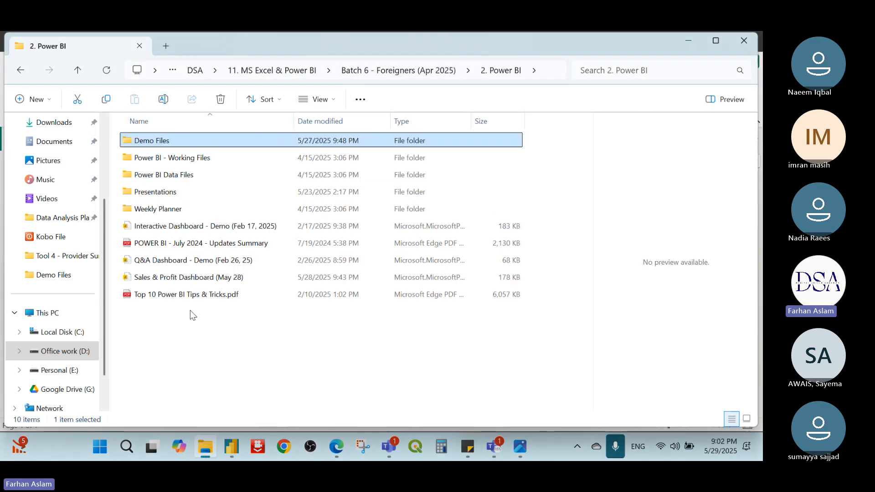
pyautogui.doubleClick(209, 279)
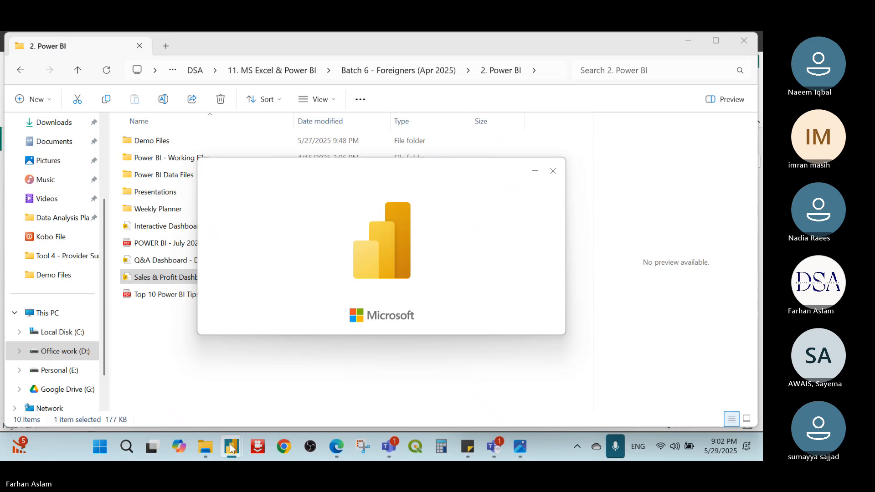
# Step: Switch back to the untitled Power BI report, select its column chart and minimize the newly opened report window
pyautogui.moveTo(232, 449)
pyautogui.click(92, 368)
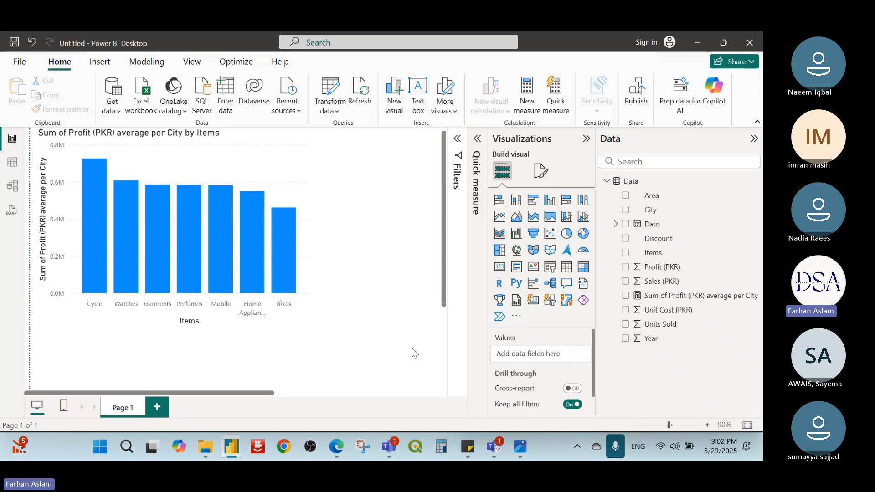
pyautogui.click(300, 267)
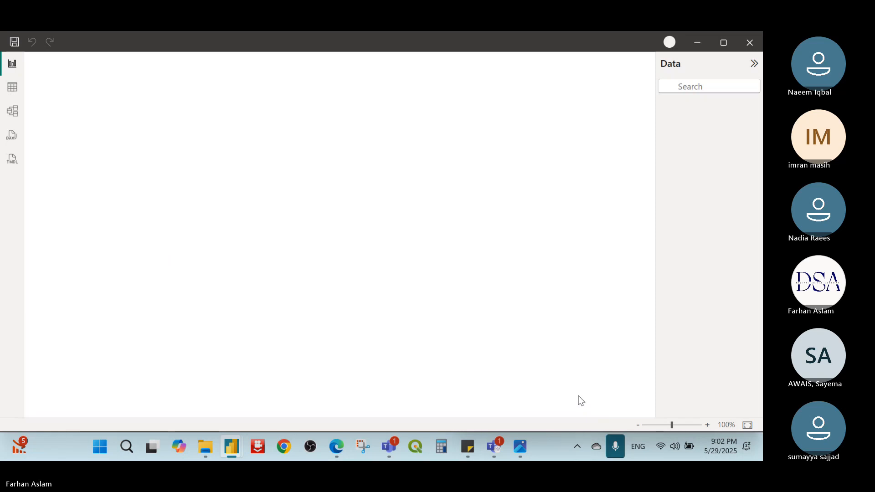
pyautogui.click(697, 44)
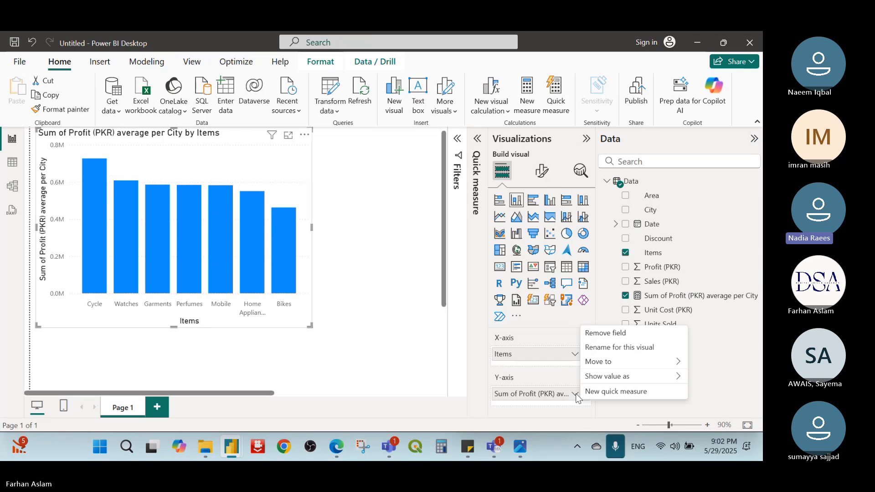
# Step: Examine the column chart's General formatting options, including Properties and Data format, and return to its Visual formatting options
pyautogui.click(541, 174)
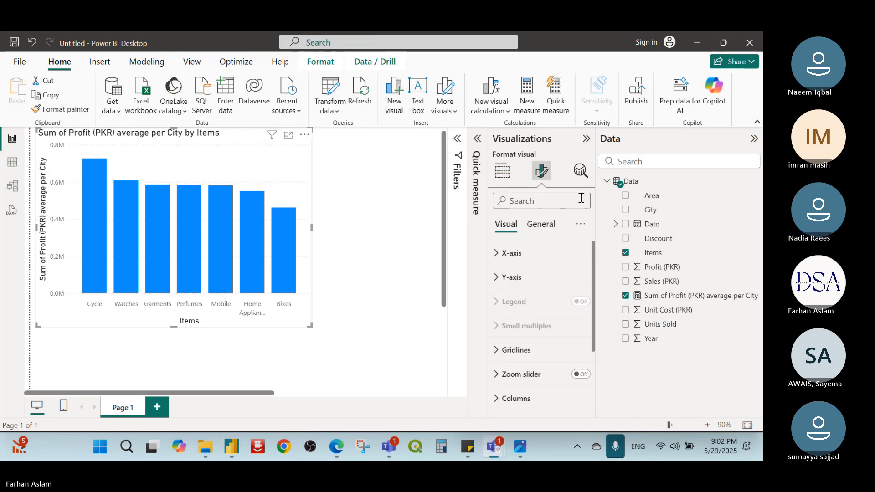
pyautogui.click(545, 233)
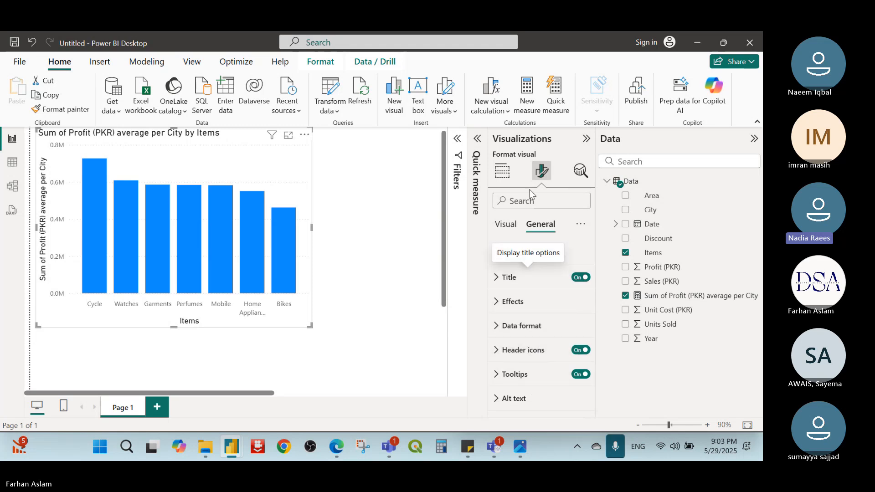
pyautogui.click(513, 253)
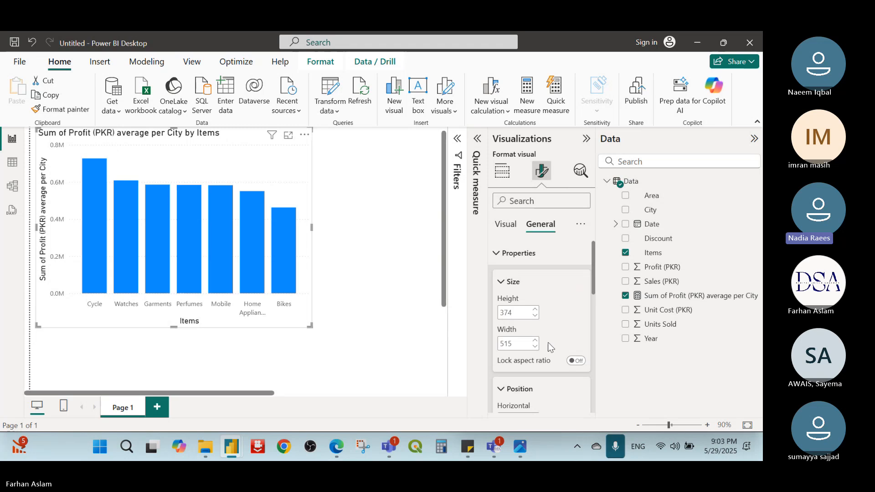
pyautogui.scroll(-10, 549, 347)
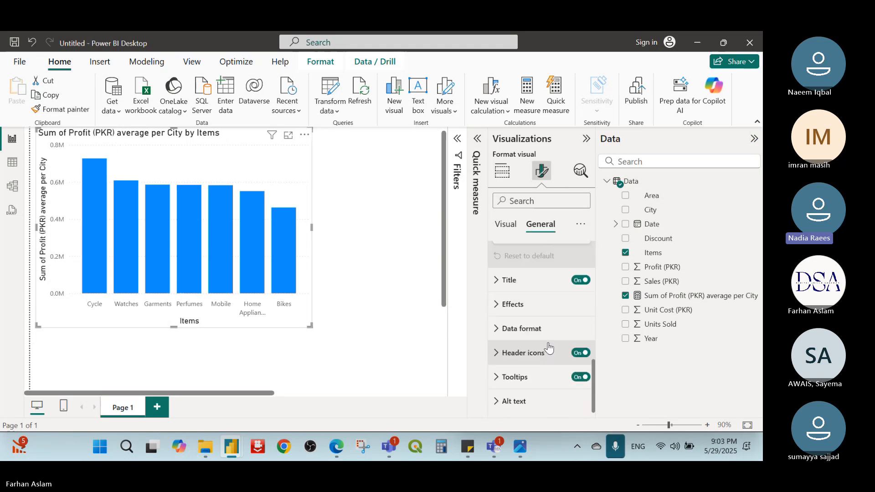
pyautogui.click(500, 332)
pyautogui.scroll(-3, 499, 330)
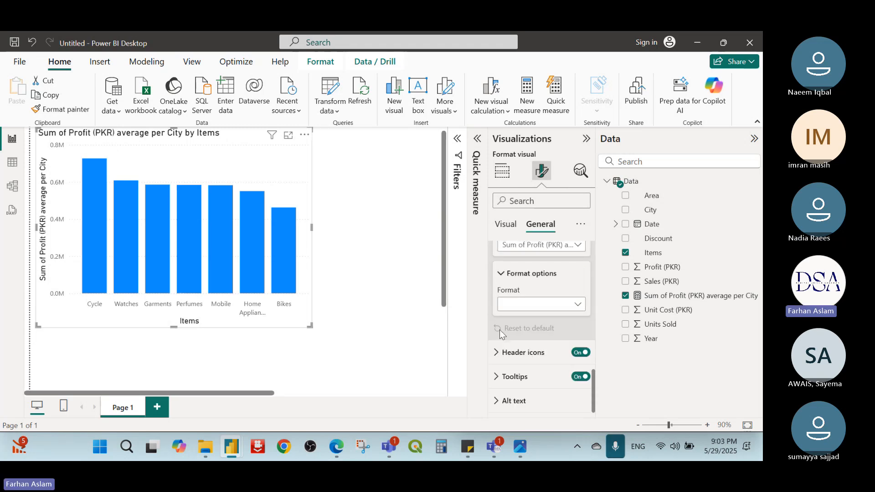
pyautogui.scroll(10, 499, 330)
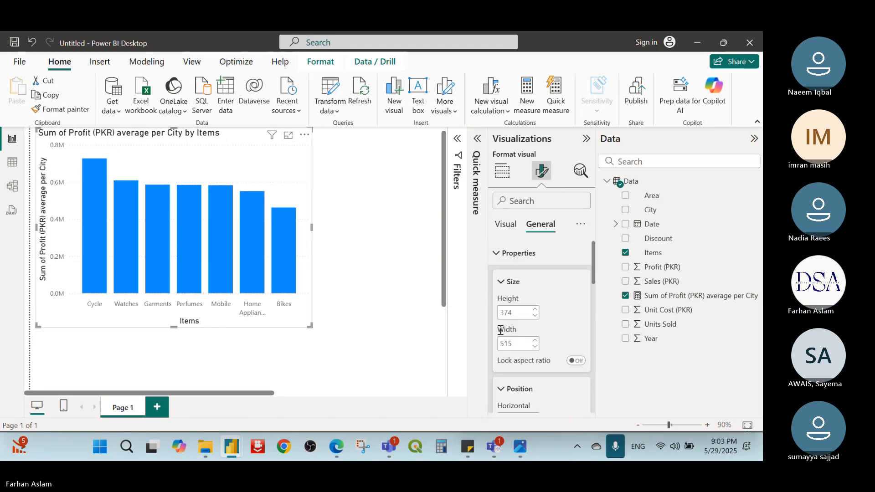
pyautogui.click(502, 225)
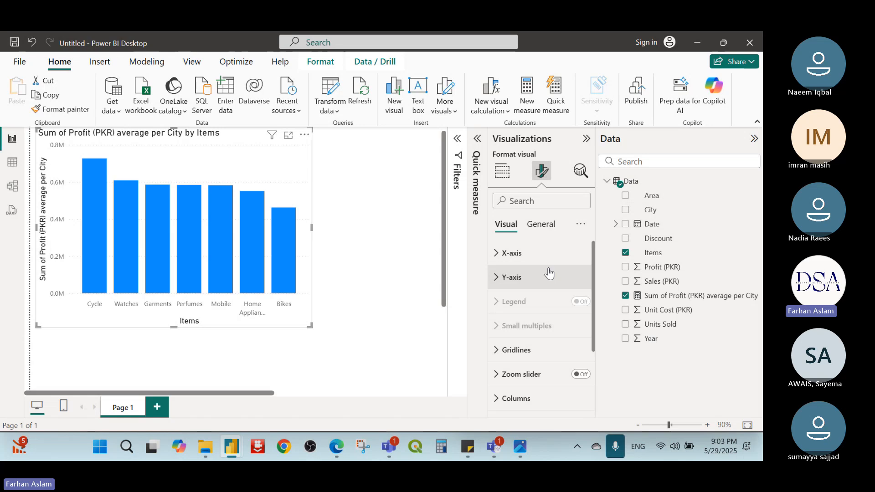
# Step: Check the available actions for the Bikes column, review the chart's General formatting settings again and deselect the chart
pyautogui.rightClick(287, 227)
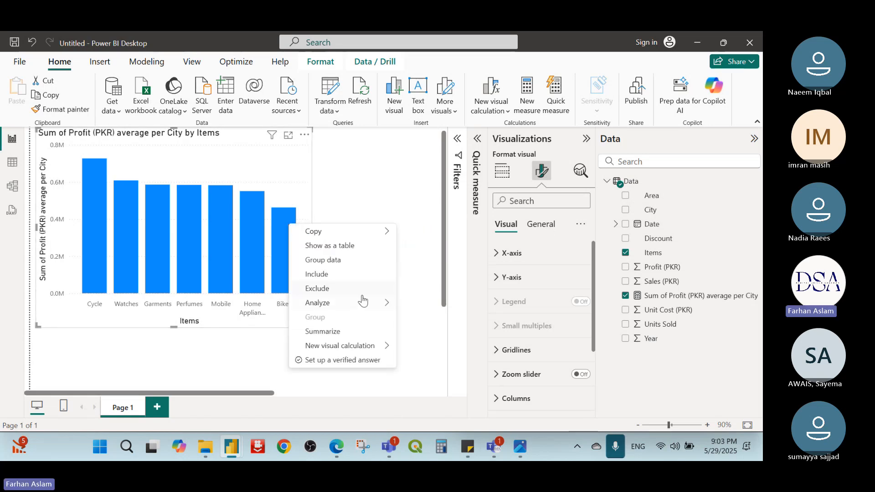
pyautogui.click(417, 238)
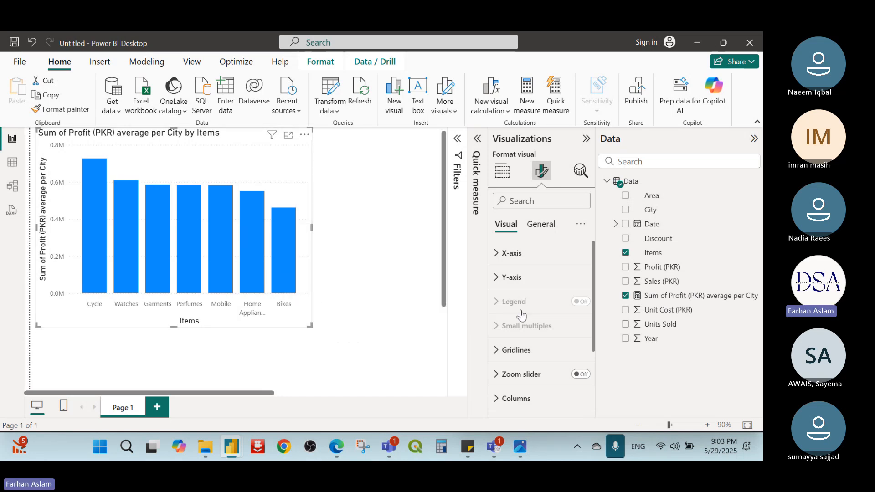
pyautogui.click(535, 227)
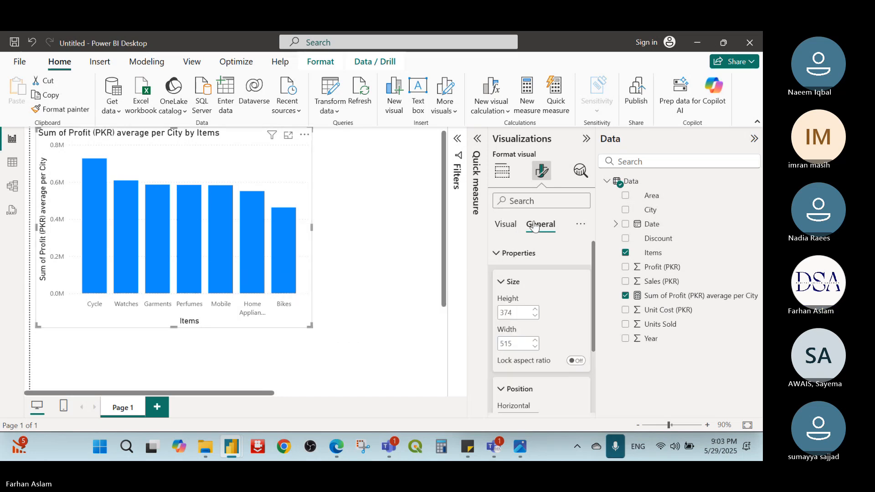
pyautogui.scroll(-2, 564, 287)
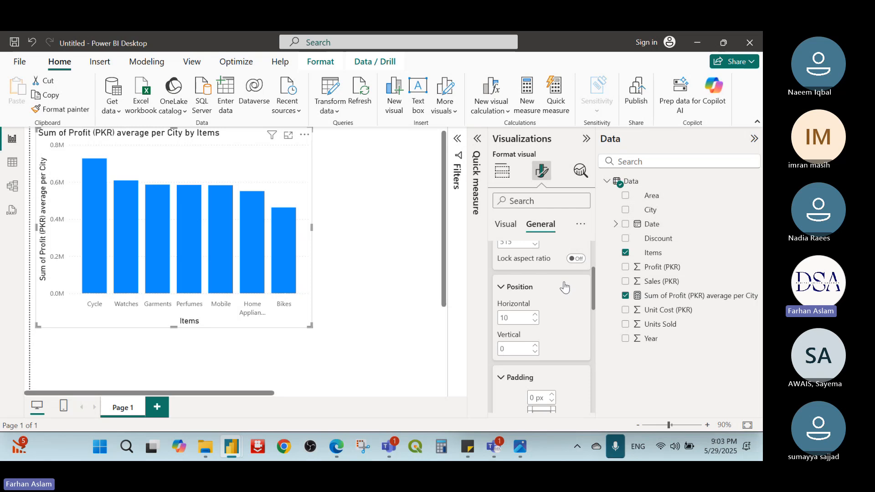
pyautogui.scroll(-6, 564, 286)
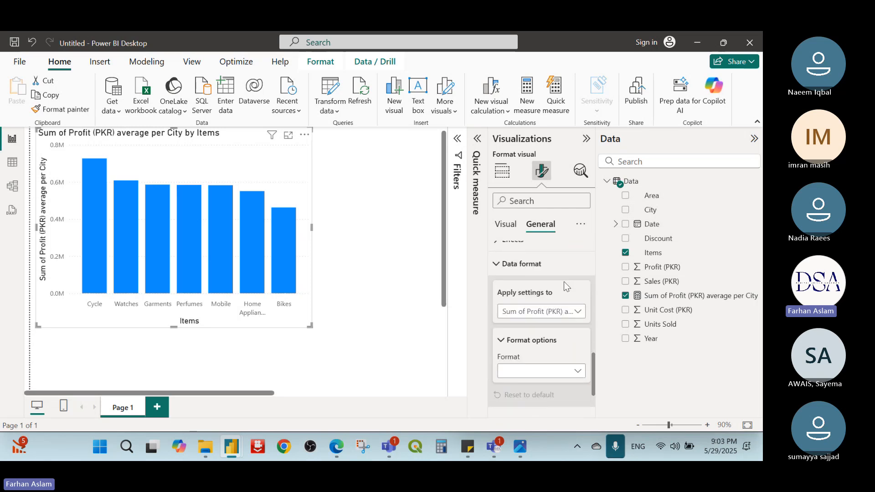
pyautogui.scroll(-1, 566, 286)
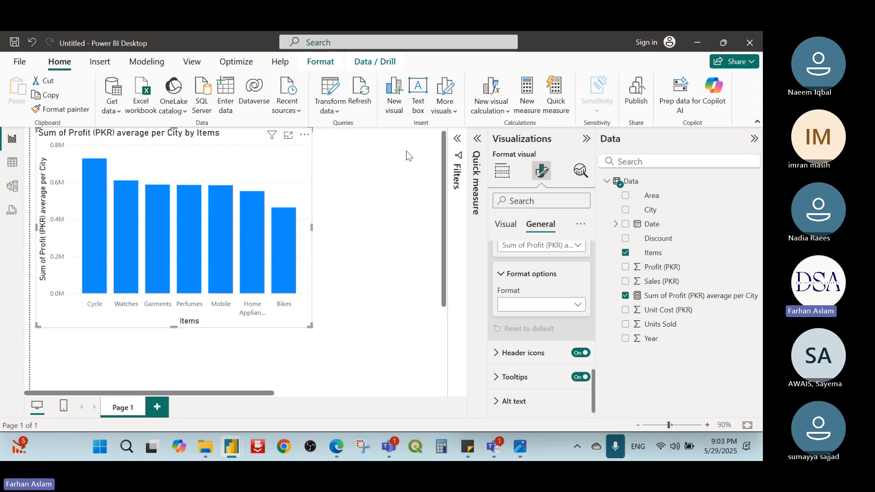
pyautogui.click(390, 177)
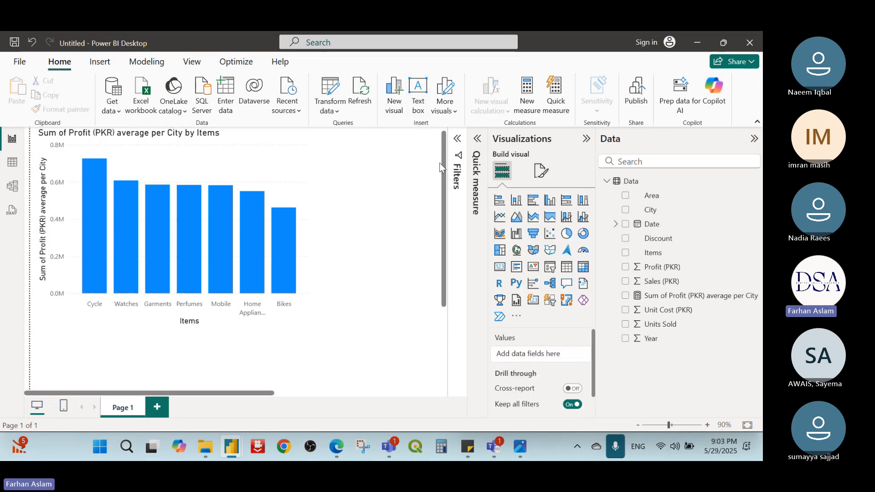
# Step: Try Items as a page-level filter on Page 1, remove it and collapse the Filters pane
pyautogui.click(457, 139)
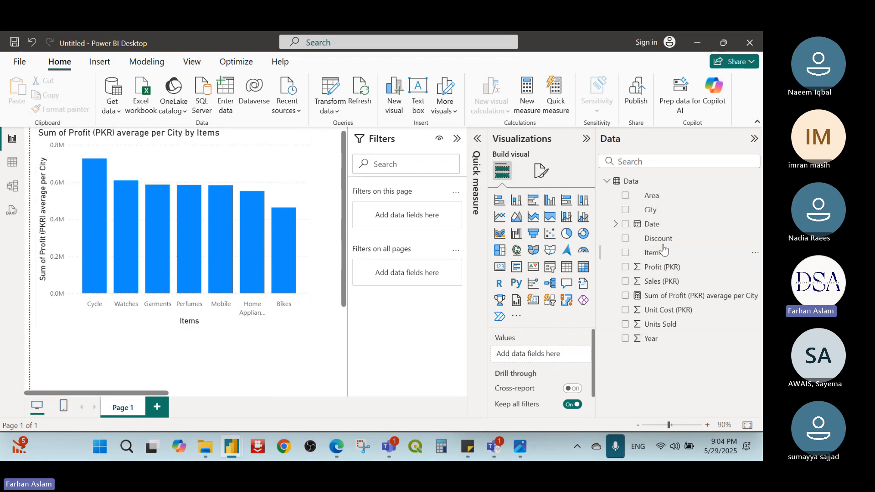
pyautogui.moveTo(668, 258); pyautogui.dragTo(432, 215)
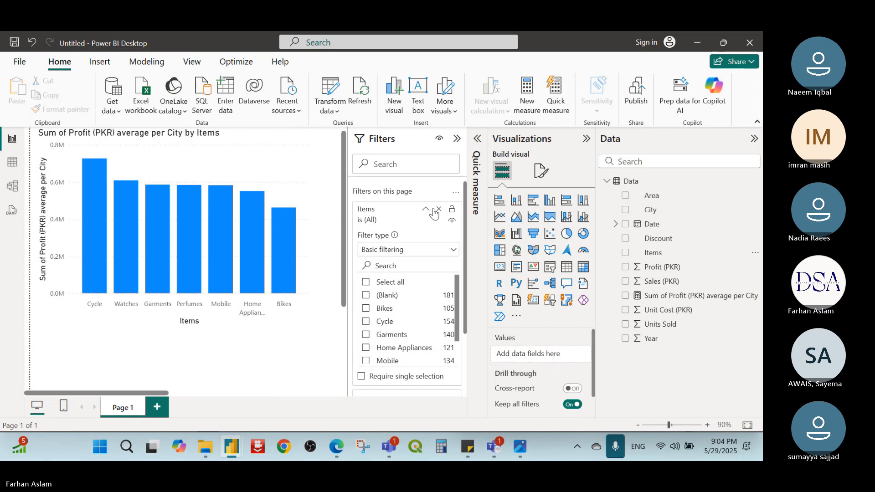
pyautogui.click(439, 209)
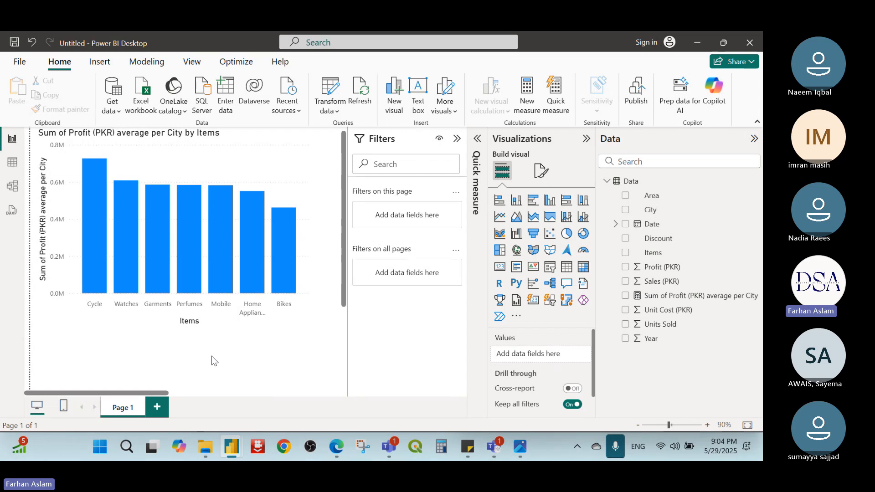
pyautogui.click(456, 140)
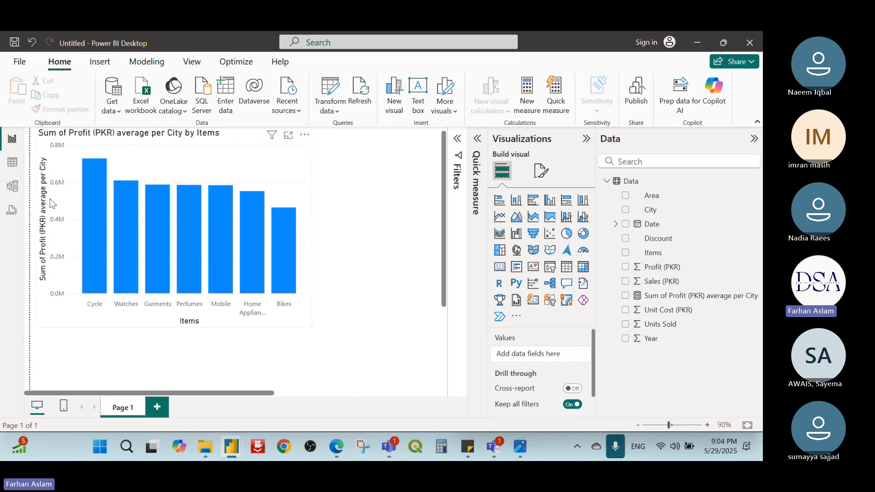
# Step: Select the column chart and expand the Filters pane to show its visual-level filters
pyautogui.click(250, 137)
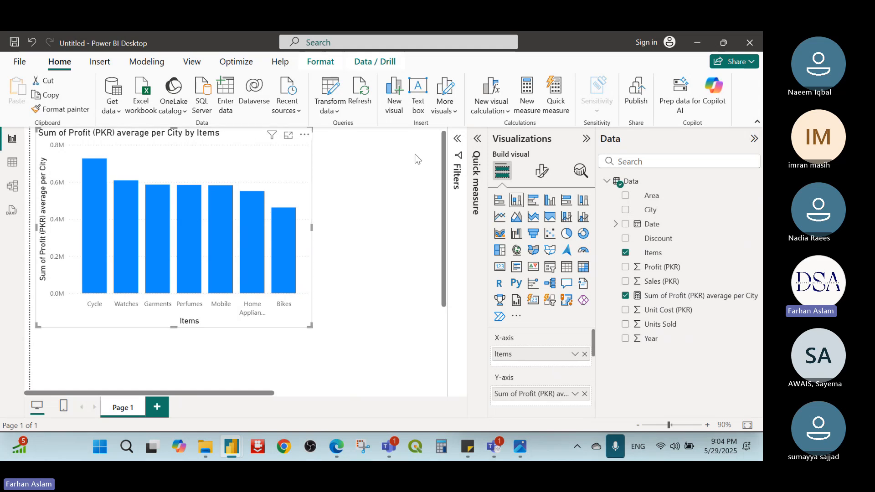
pyautogui.click(457, 140)
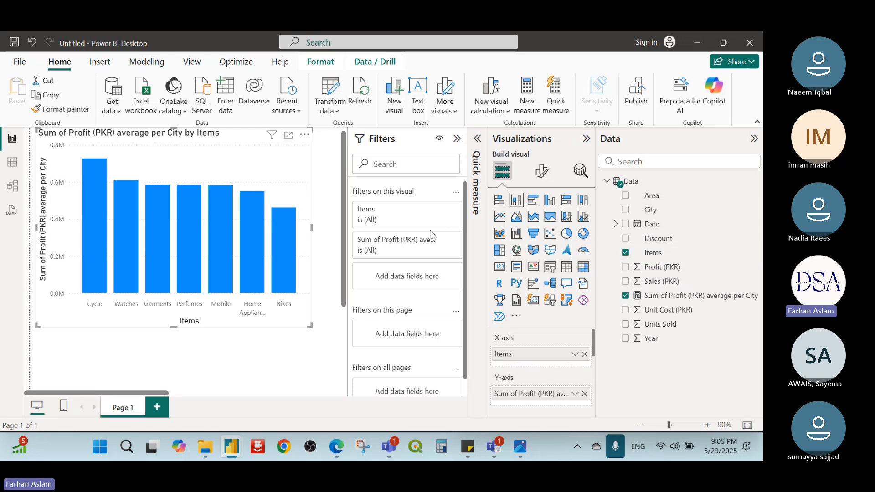
# Step: Examine the column chart's visual-level filter options for Items and Sum of Profit (PKR) average per City
pyautogui.scroll(-1, 392, 279)
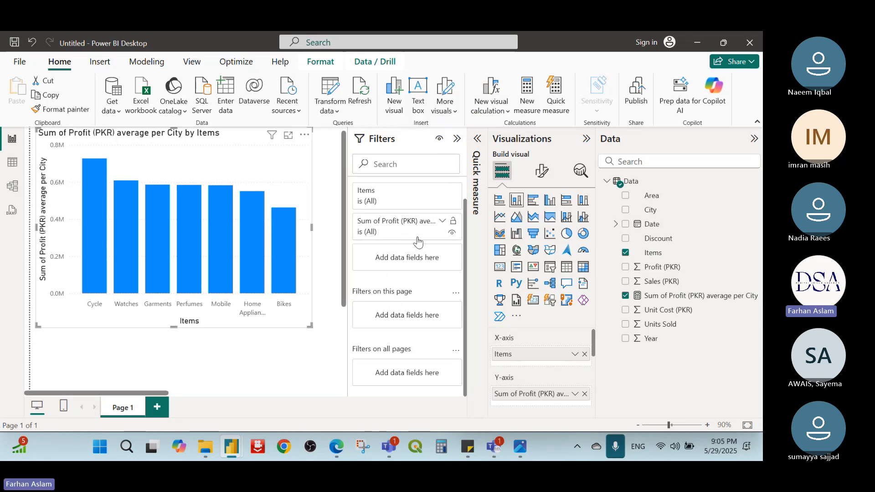
pyautogui.scroll(1, 408, 209)
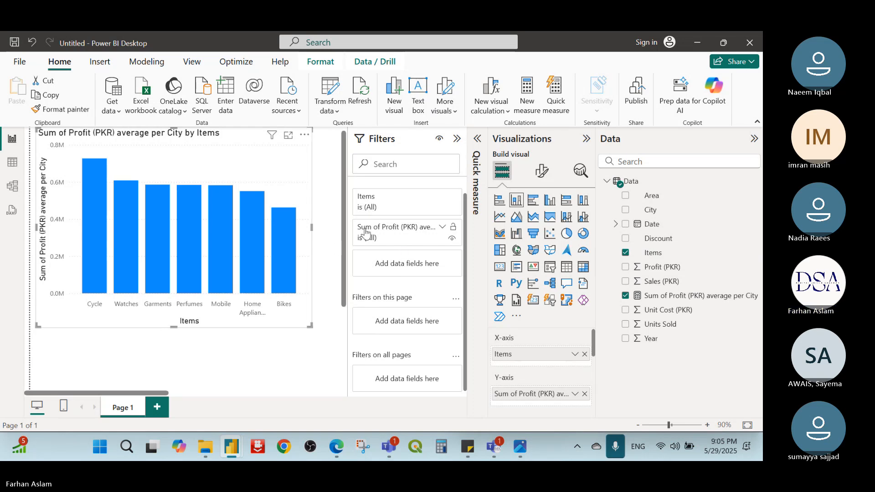
pyautogui.moveTo(364, 231); pyautogui.dragTo(227, 204)
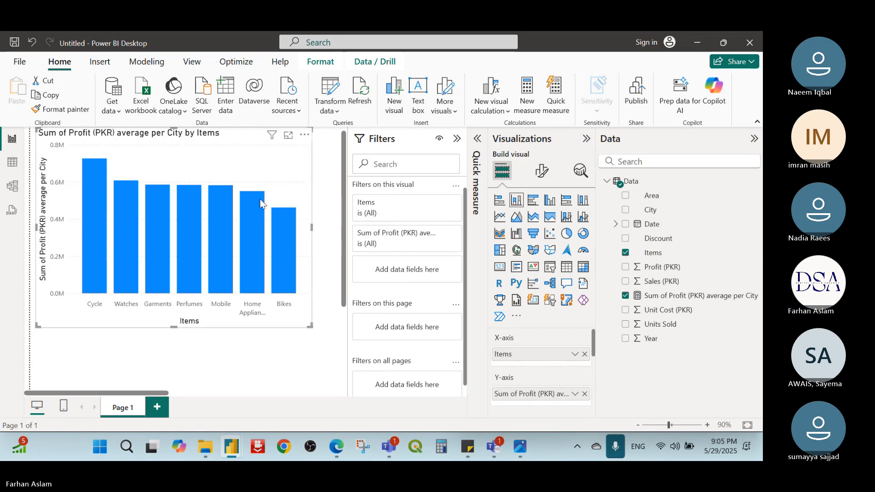
pyautogui.click(438, 204)
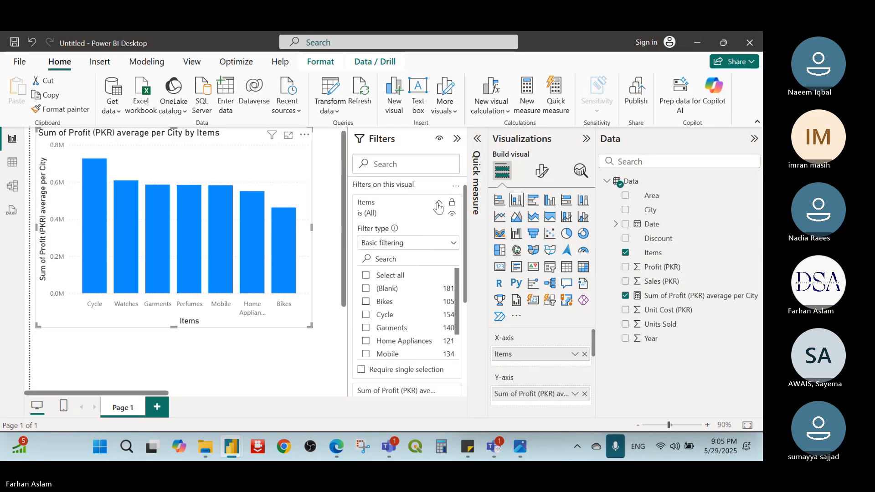
pyautogui.click(438, 205)
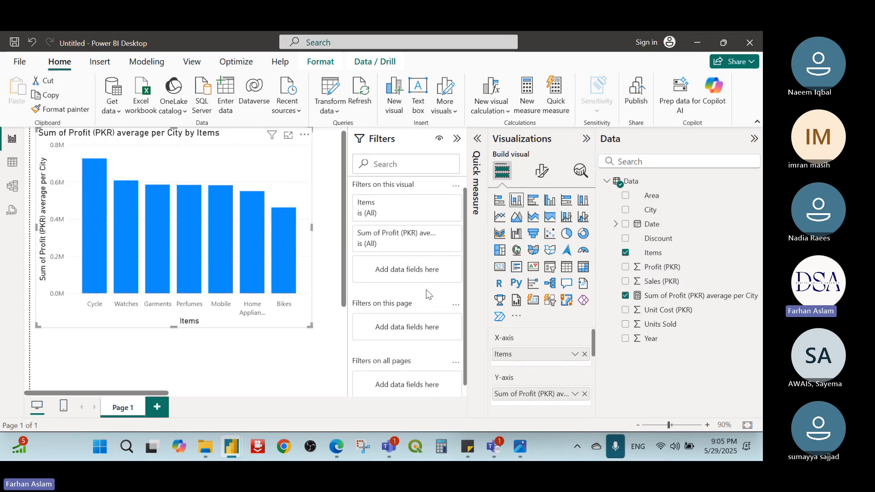
pyautogui.scroll(-1, 427, 290)
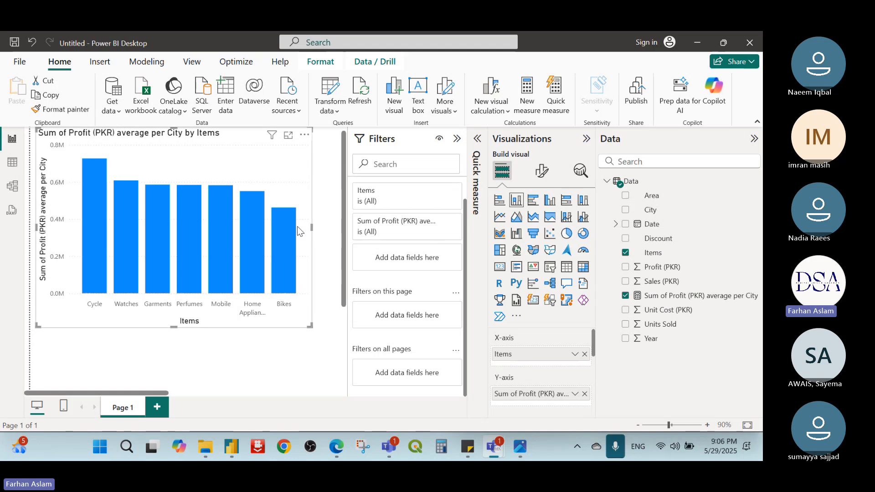
pyautogui.click(443, 222)
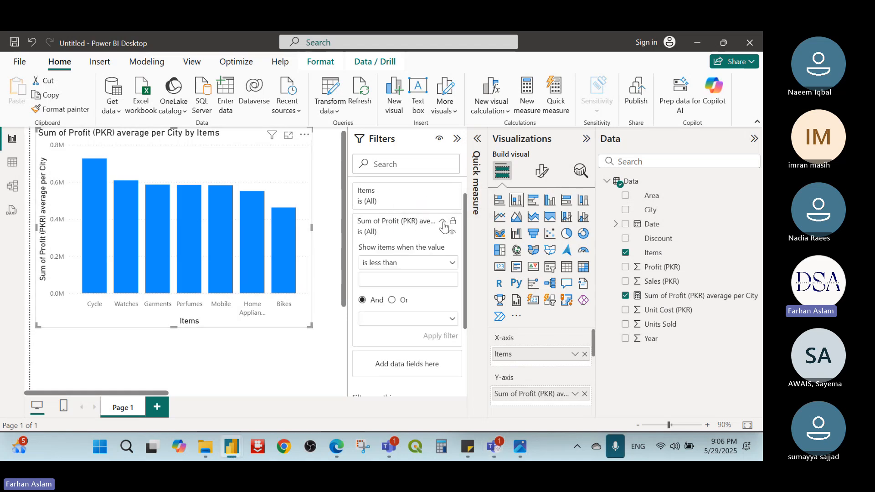
pyautogui.click(443, 221)
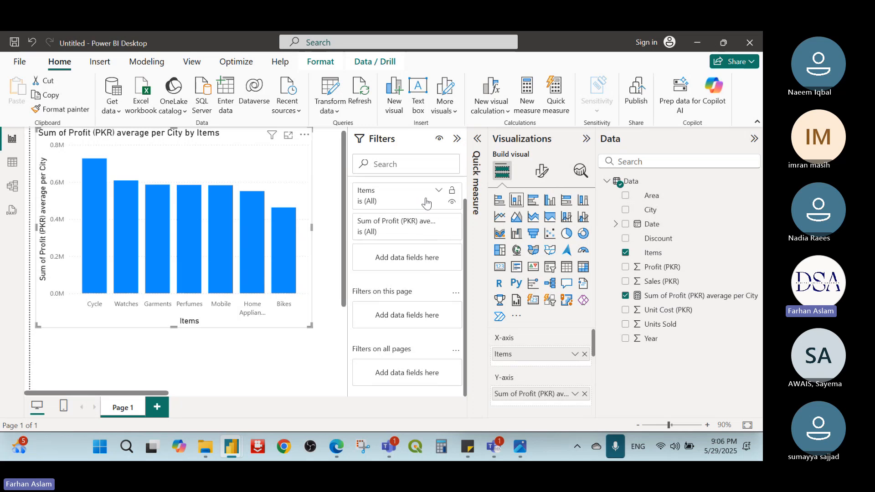
# Step: Filter the column chart's Items to Garments, Cycle and Bikes with basic filtering, trying Home Appliances too, and deselect the chart
pyautogui.click(439, 192)
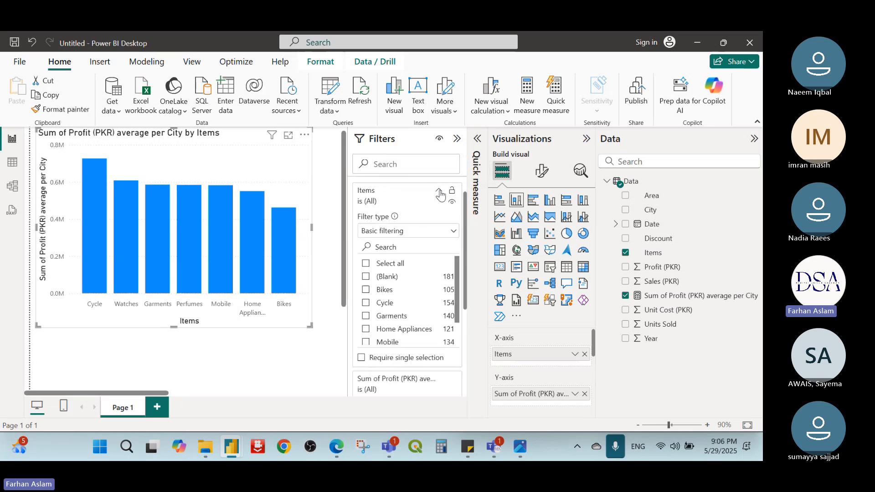
pyautogui.click(367, 317)
pyautogui.click(366, 303)
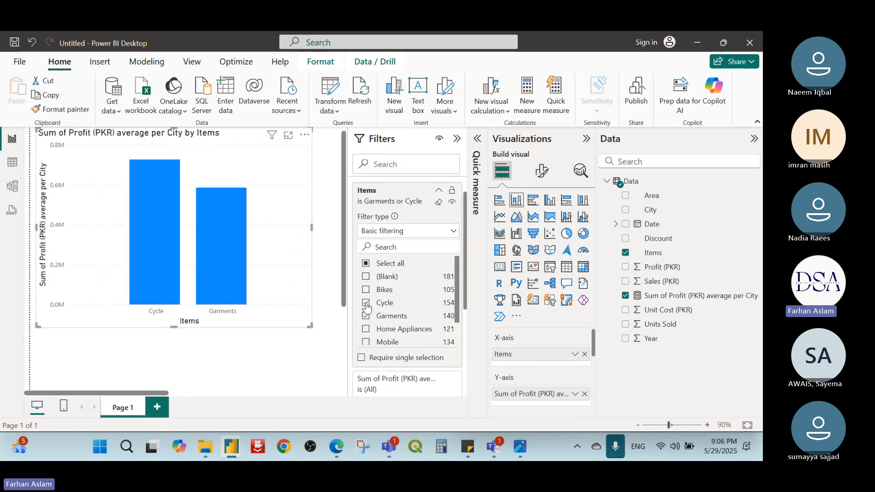
pyautogui.click(366, 290)
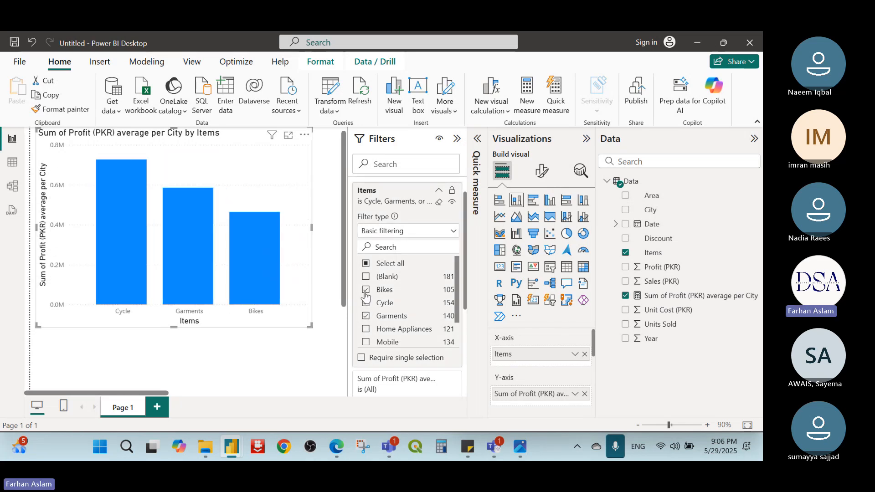
pyautogui.click(367, 329)
pyautogui.click(367, 329)
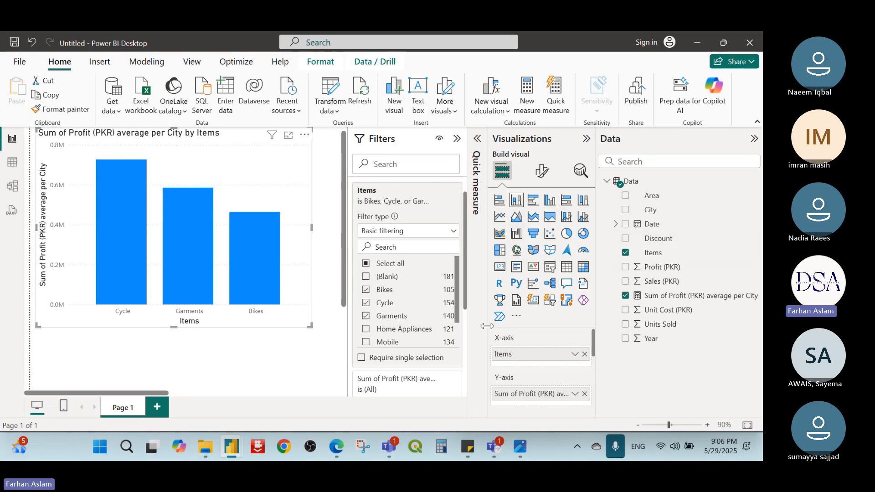
pyautogui.click(289, 372)
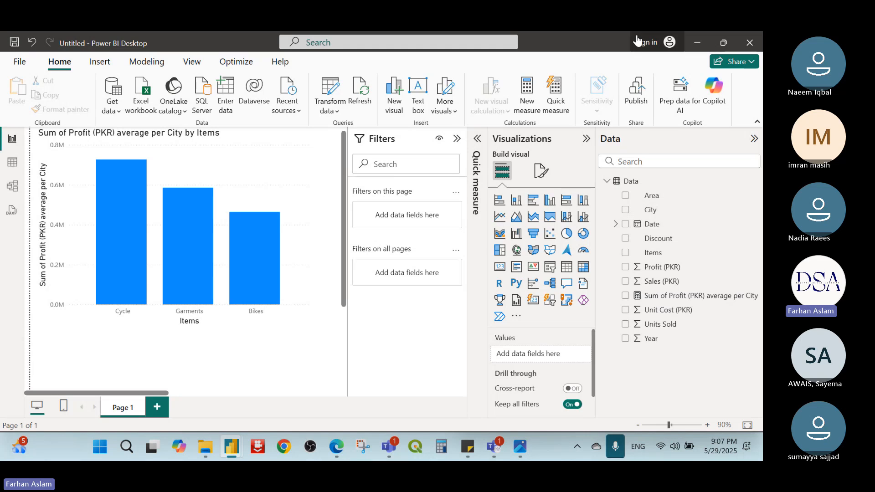
# Step: Switch to the Sales & Profit Dashboard (May 28) report and show its Sales Dashboard page
pyautogui.hotkey('alt', 'Tab')
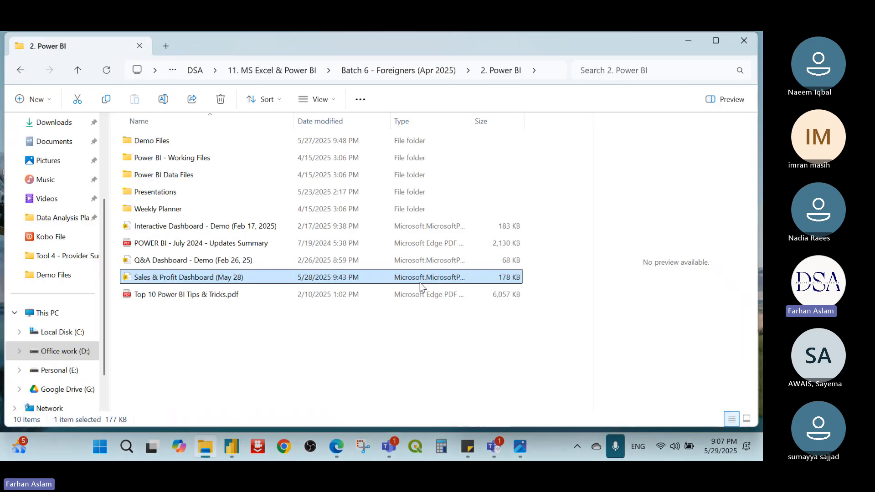
pyautogui.moveTo(173, 453); pyautogui.dragTo(144, 365)
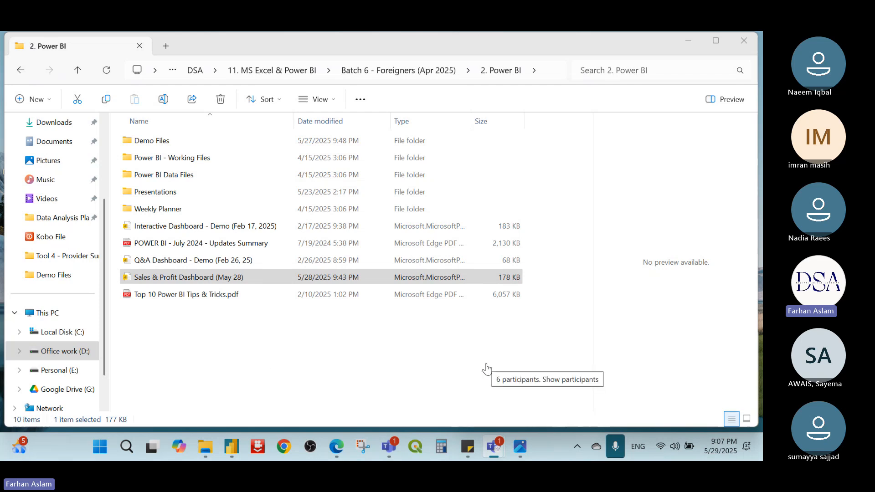
pyautogui.moveTo(510, 448)
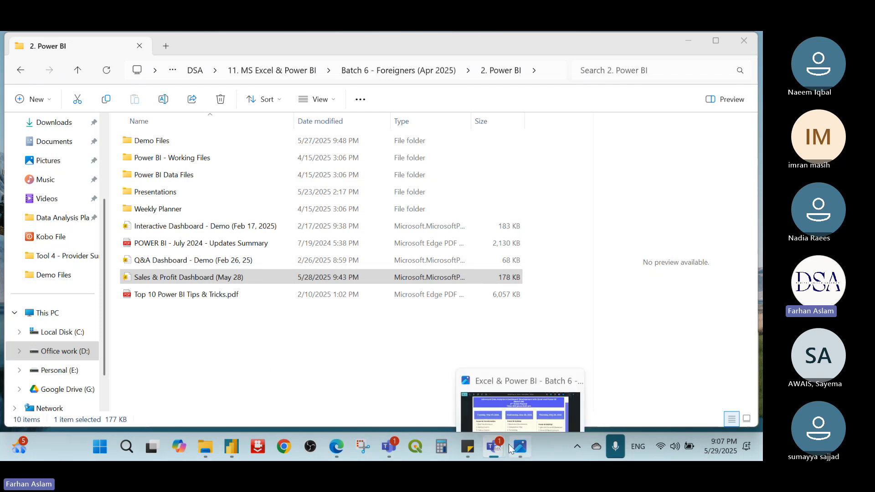
pyautogui.moveTo(233, 457)
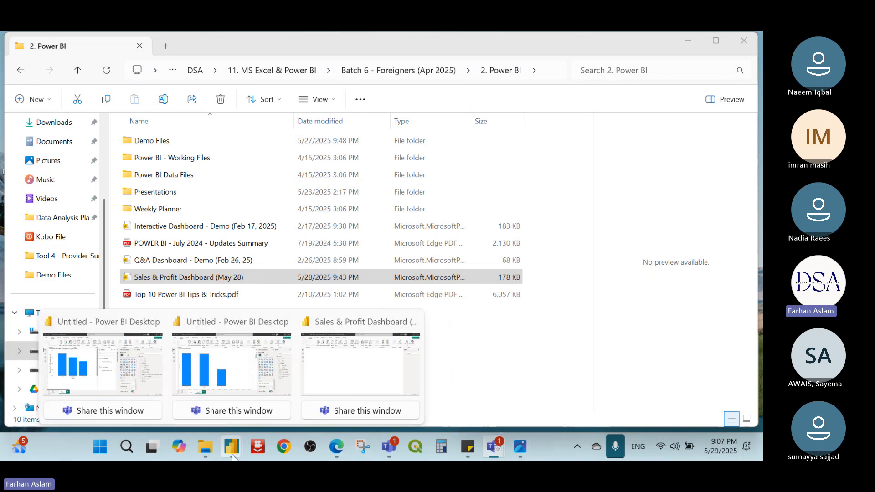
pyautogui.click(348, 368)
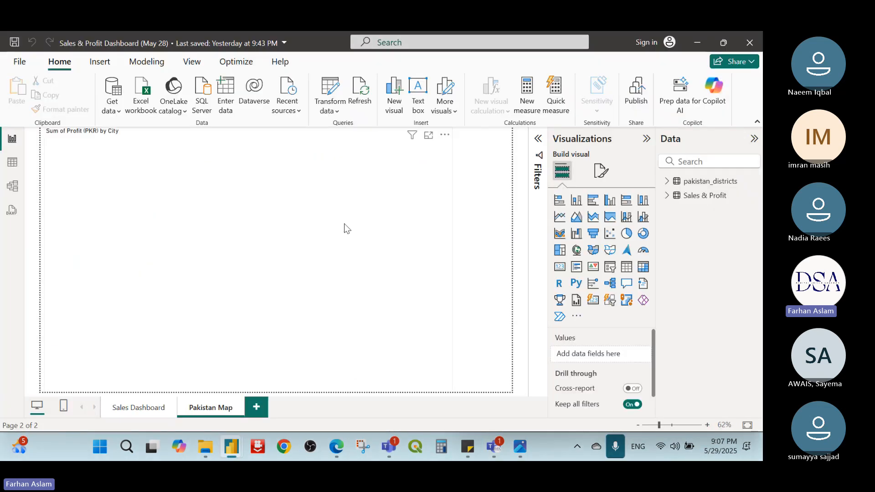
pyautogui.click(132, 409)
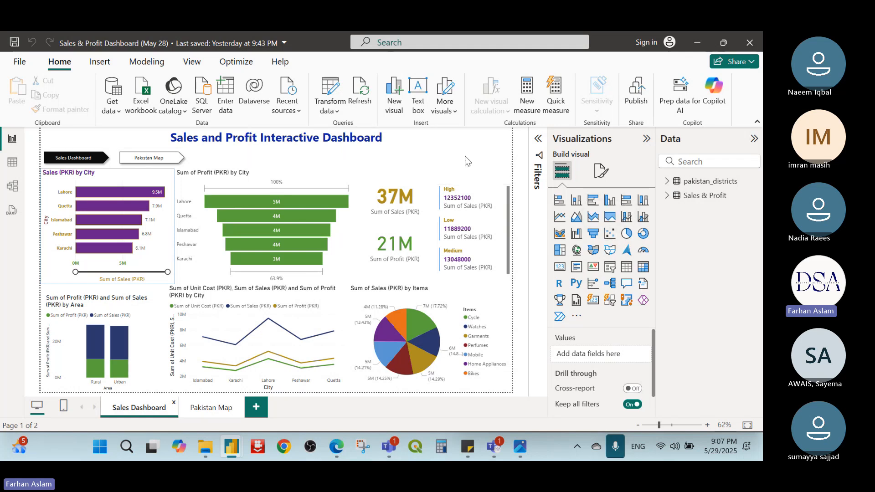
# Step: Add a slicer to the Sales Dashboard page using the City field from the Sales & Profit table
pyautogui.click(610, 267)
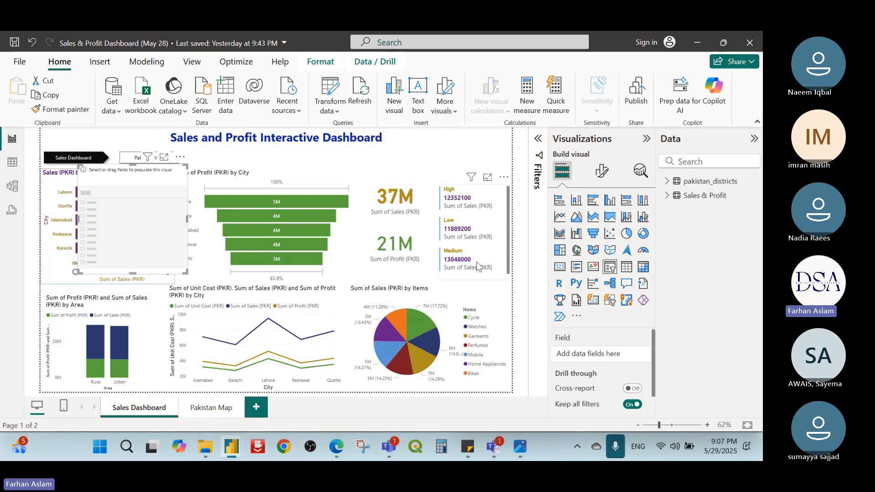
pyautogui.click(669, 182)
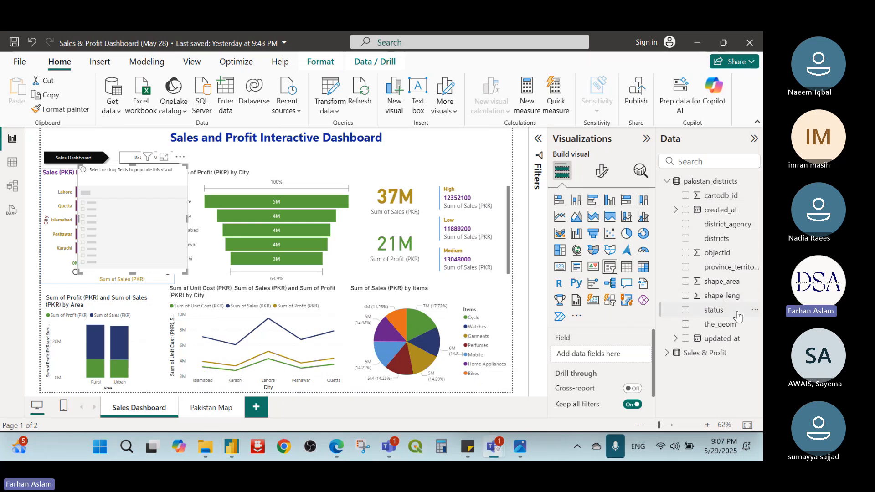
pyautogui.click(667, 181)
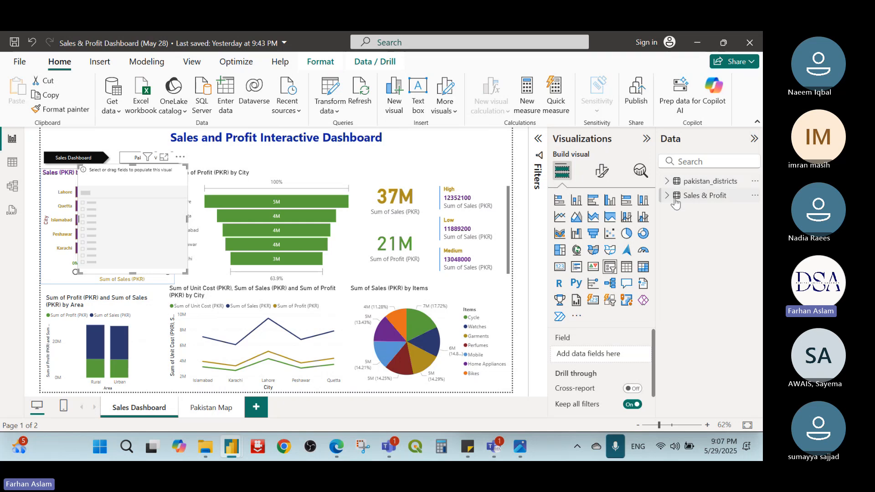
pyautogui.click(675, 198)
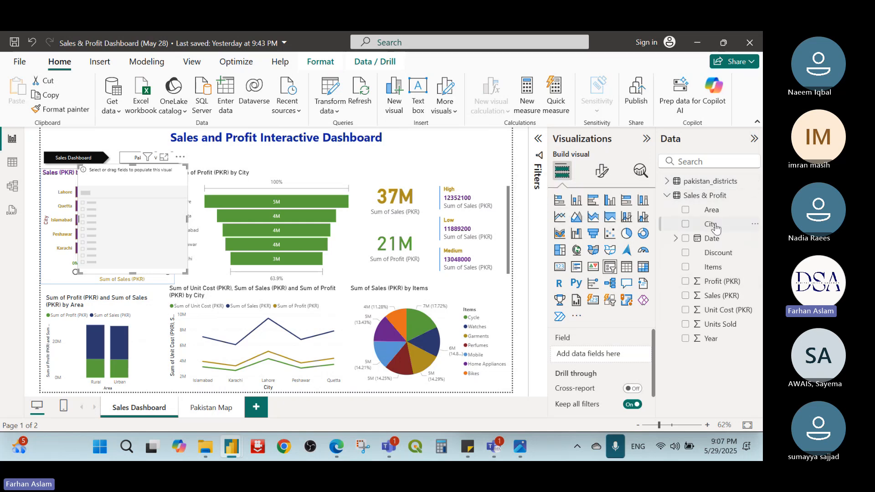
pyautogui.moveTo(715, 227); pyautogui.dragTo(620, 359)
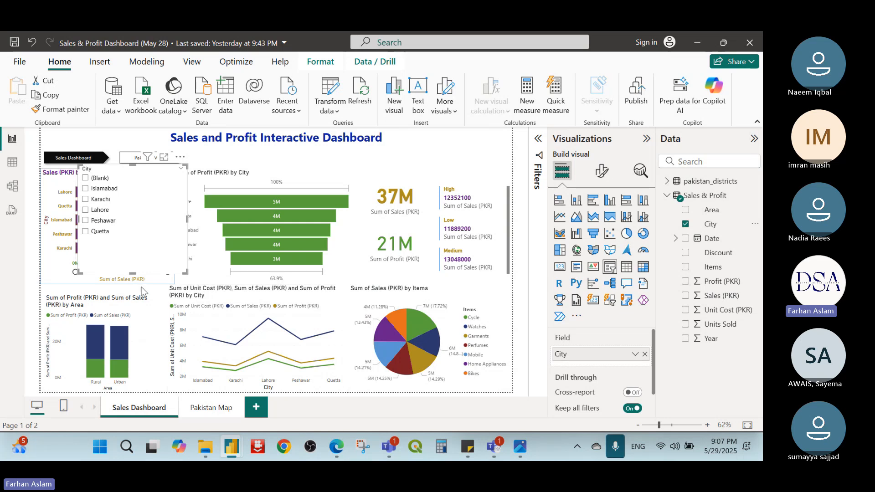
# Step: Reduce the City slicer's height and place it in the upper-right corner of the report page
pyautogui.moveTo(133, 273); pyautogui.dragTo(129, 240)
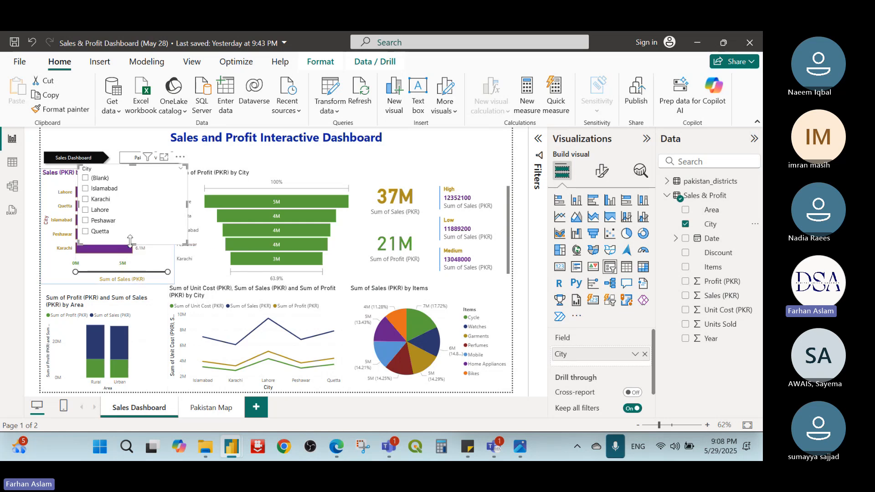
pyautogui.moveTo(121, 172); pyautogui.dragTo(444, 136)
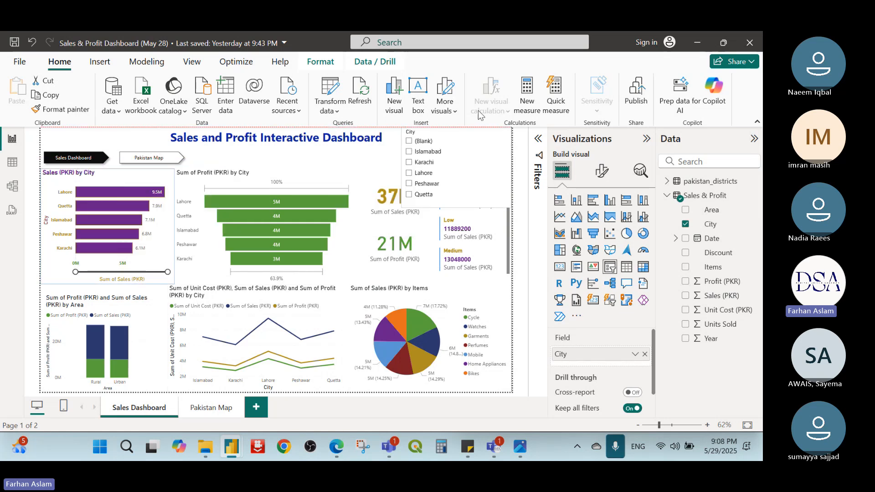
pyautogui.moveTo(478, 114); pyautogui.dragTo(467, 141)
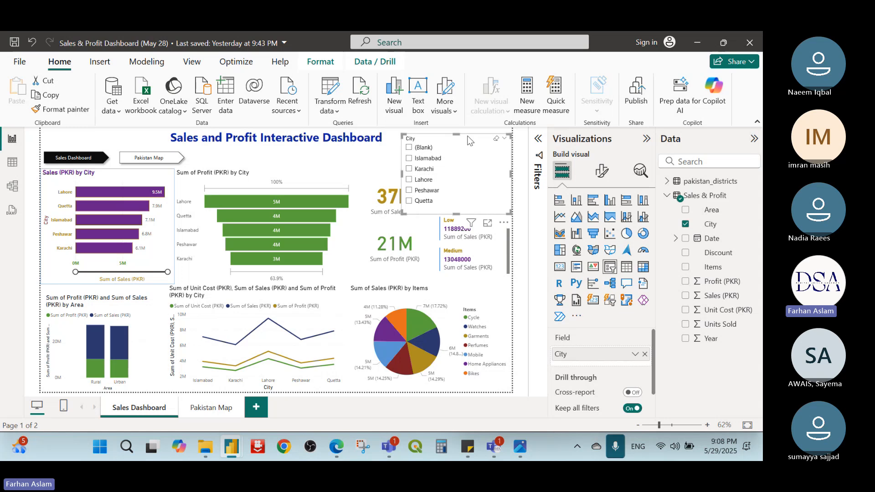
# Step: Filter the dashboard by Karachi with the City slicer, clear that selection and filter by Lahore instead
pyautogui.click(409, 169)
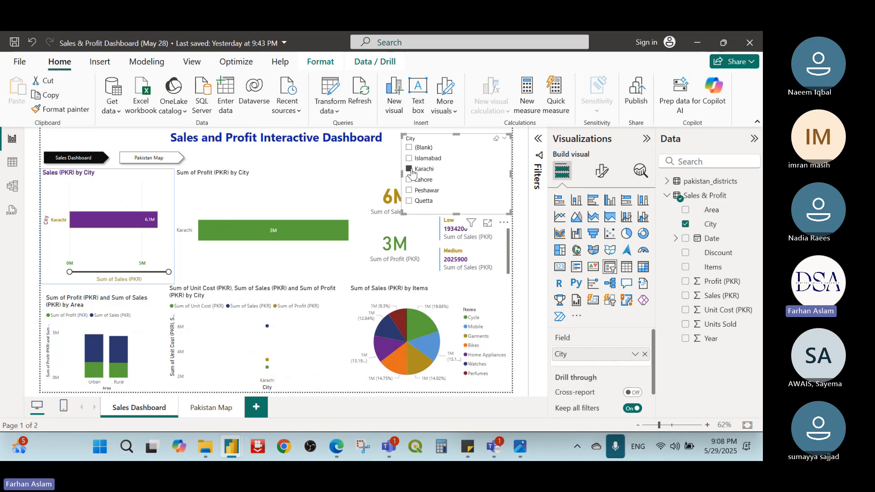
pyautogui.click(410, 170)
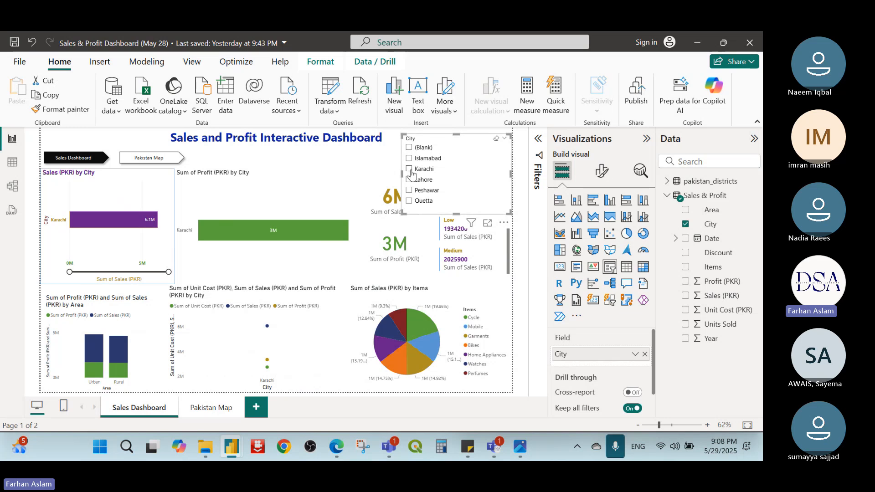
pyautogui.click(410, 180)
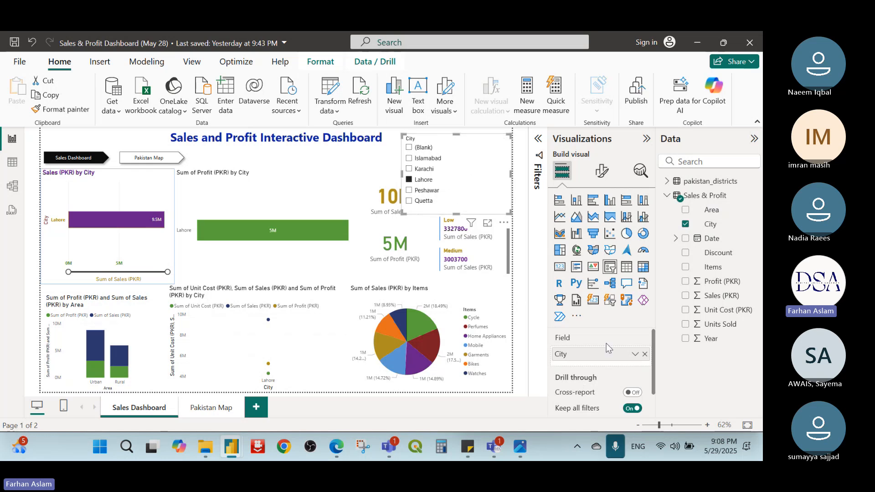
# Step: Review the City slicer's visual formatting, including Slicer settings and Slicer header, and deselect the slicer
pyautogui.click(600, 172)
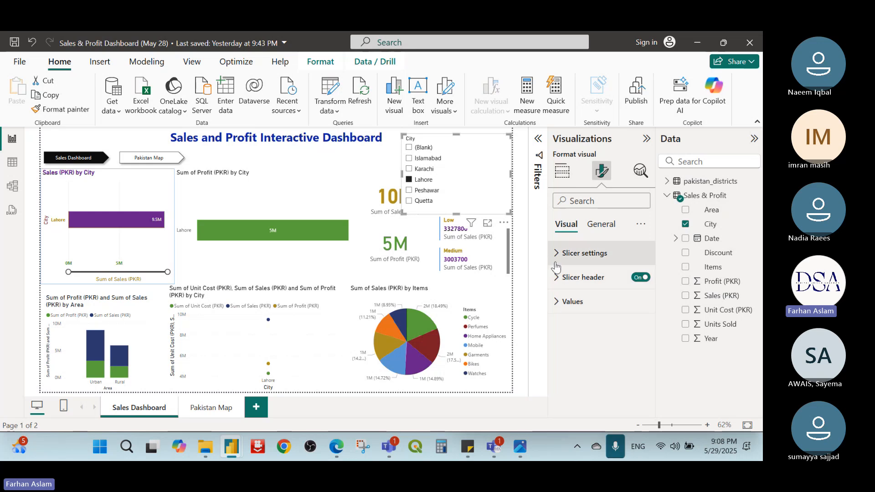
pyautogui.click(554, 258)
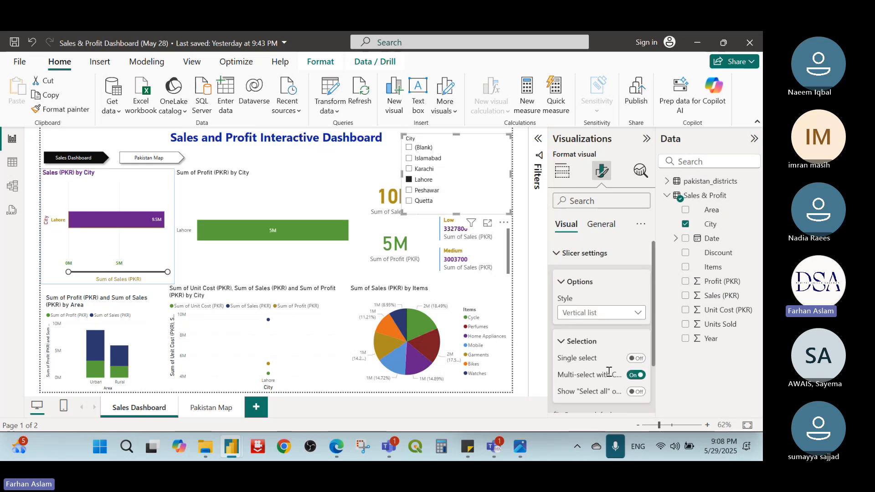
pyautogui.scroll(-2, 601, 371)
pyautogui.click(562, 377)
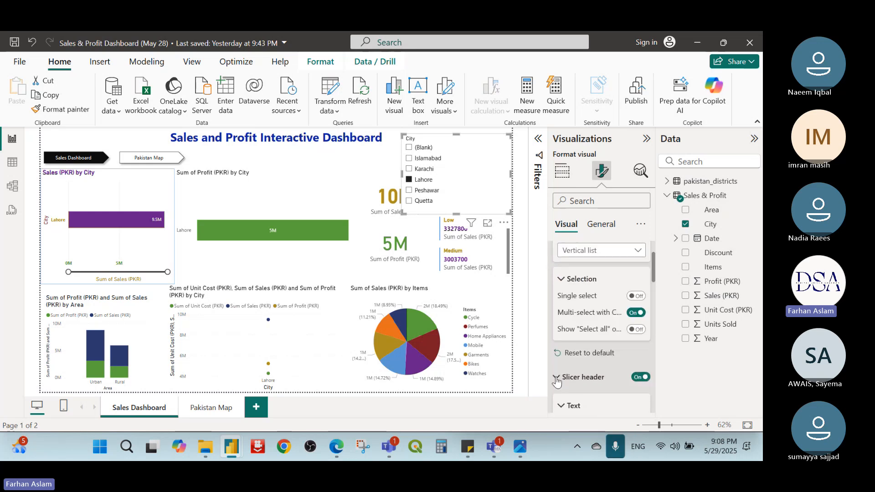
pyautogui.scroll(-2, 556, 378)
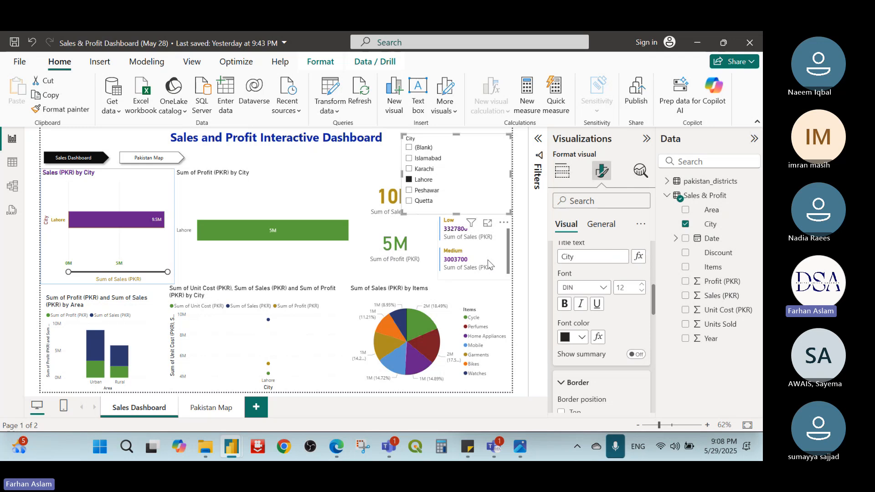
pyautogui.click(524, 177)
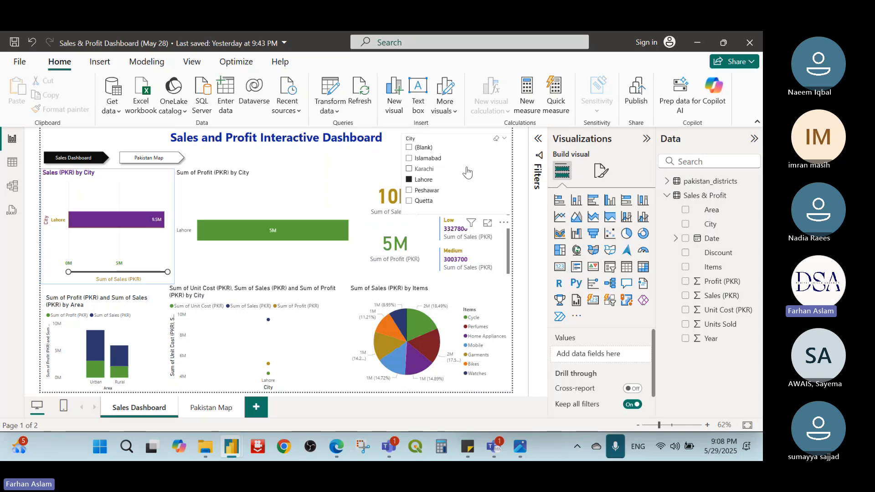
# Step: Delete the City slicer from the Sales Dashboard page
pyautogui.click(468, 134)
pyautogui.press('Delete')
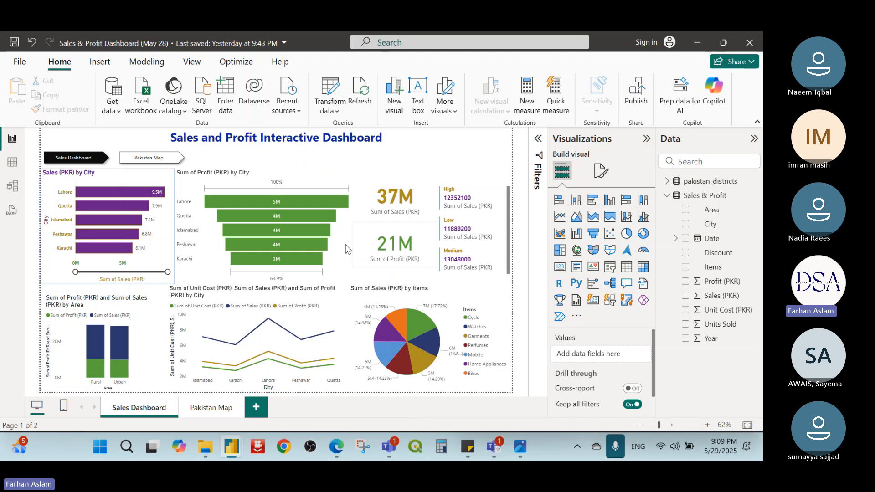
pyautogui.click(284, 389)
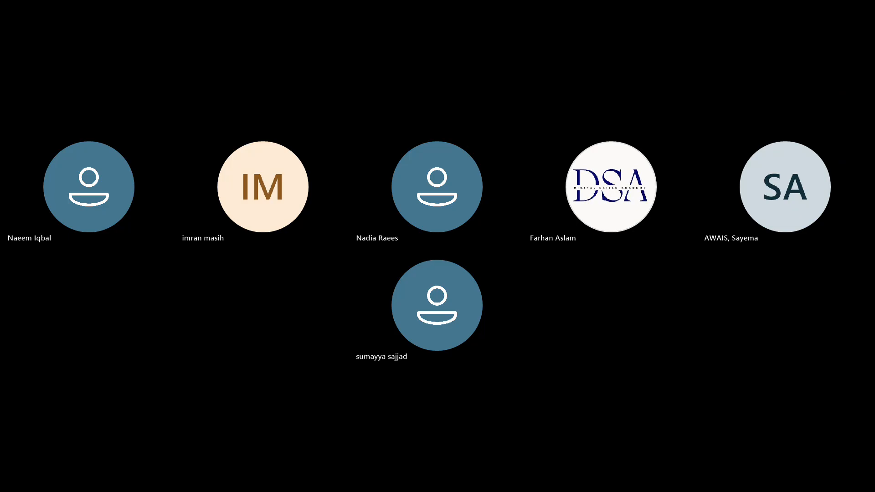
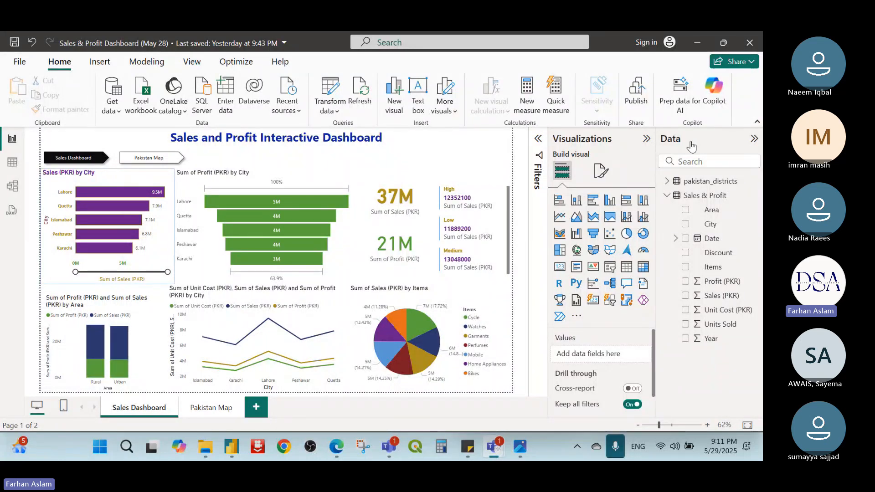
# Step: Switch to the untitled Power BI report showing the City table on Page 2 and shift that table slightly sideways
pyautogui.click(696, 43)
pyautogui.moveTo(238, 449)
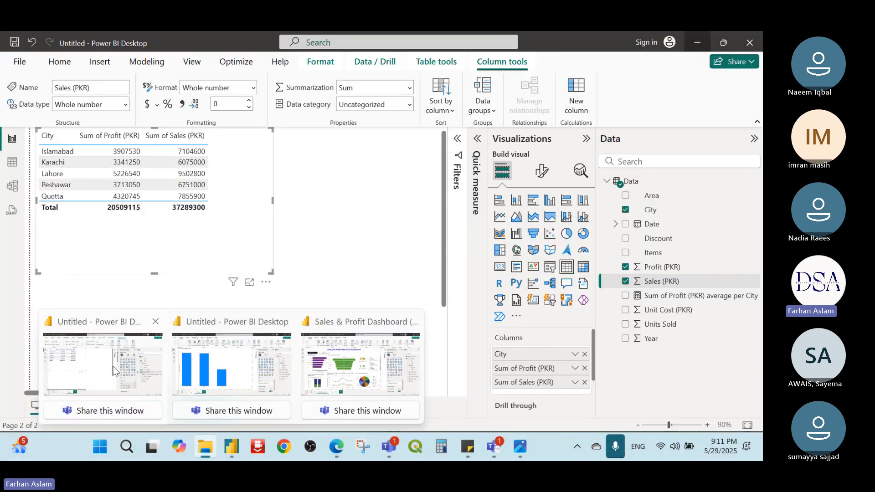
pyautogui.click(103, 364)
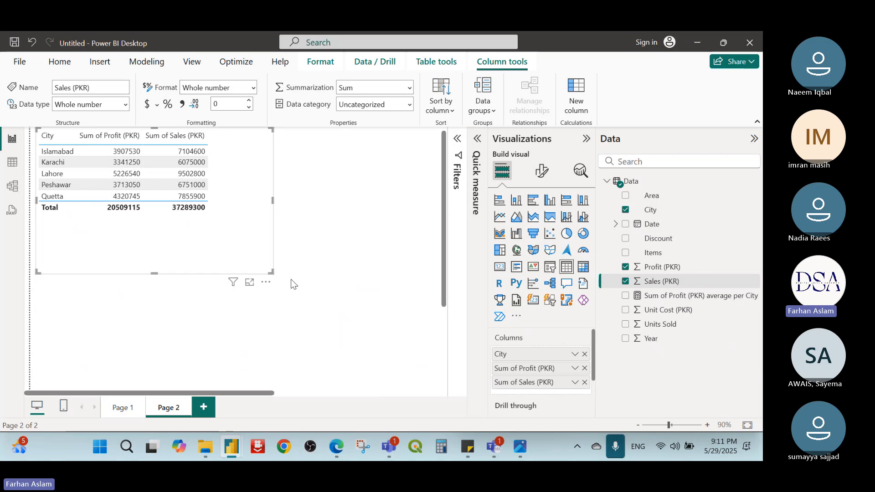
pyautogui.moveTo(273, 273)
pyautogui.mouseDown()
pyautogui.moveTo(250, 237)
pyautogui.moveTo(285, 273)
pyautogui.mouseUp()
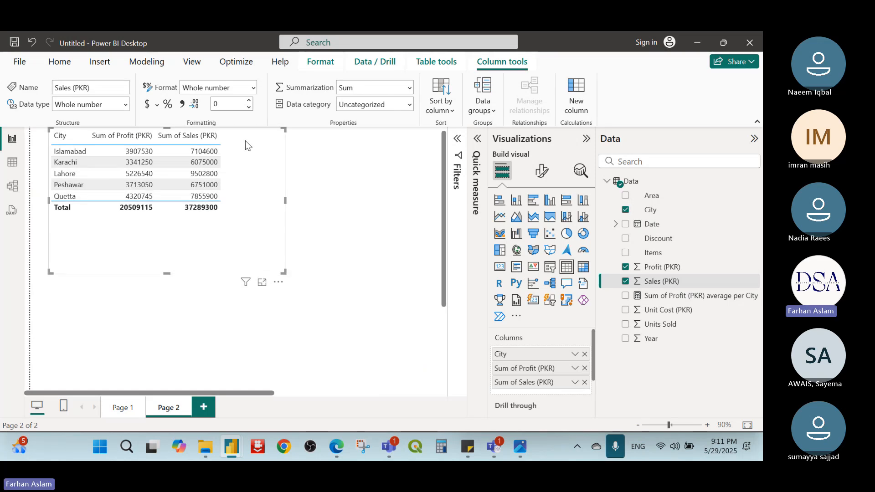
# Step: Add a new report page with a table of City, Profit (PKR) and Sales (PKR), widened to fit all columns
pyautogui.click(202, 409)
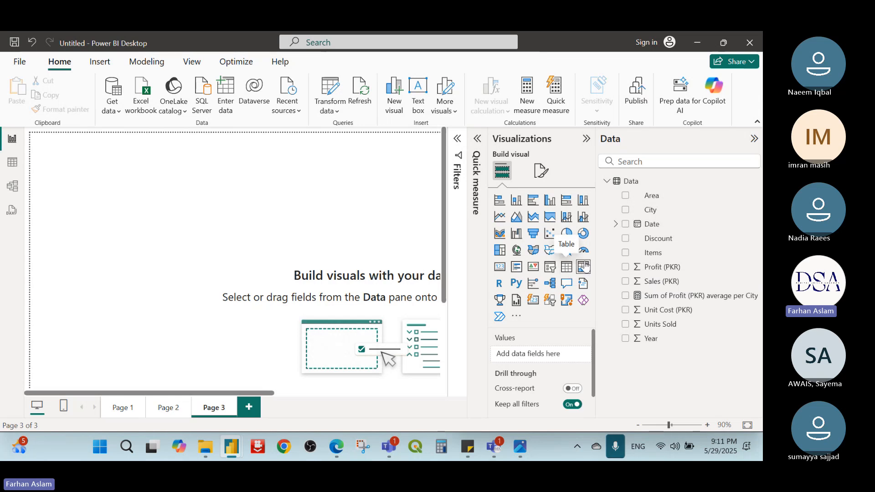
pyautogui.click(568, 270)
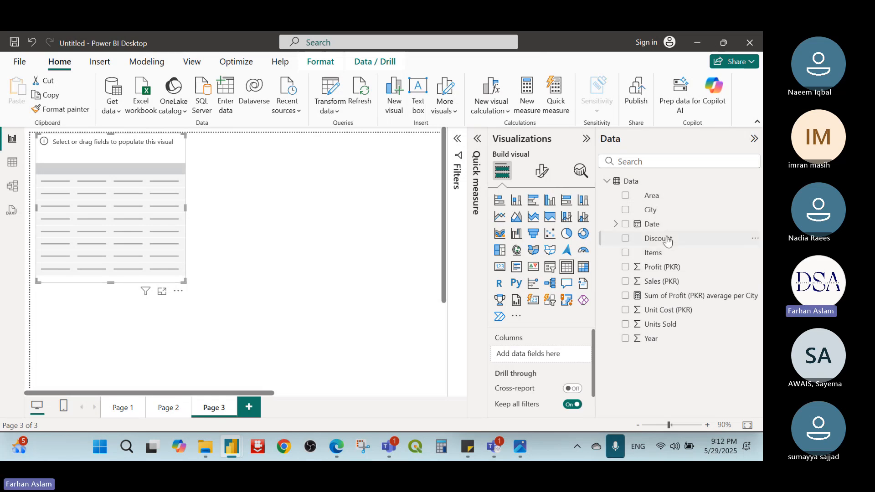
pyautogui.click(625, 210)
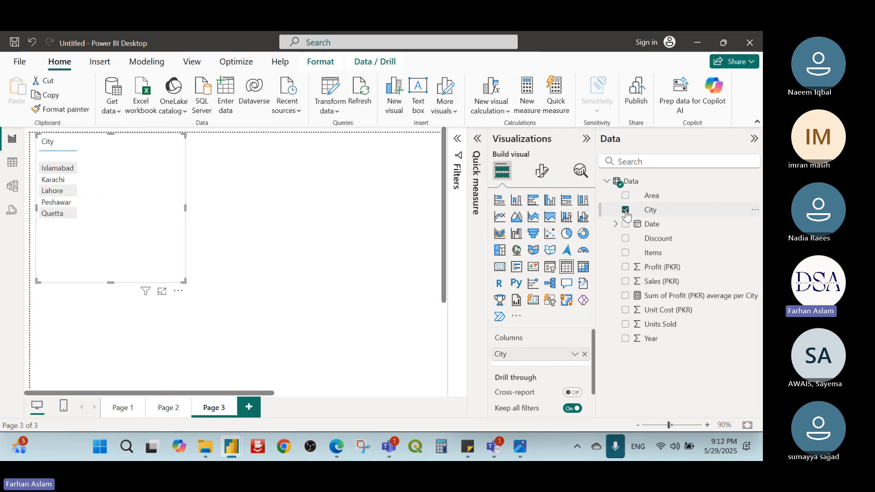
pyautogui.click(626, 267)
pyautogui.click(625, 281)
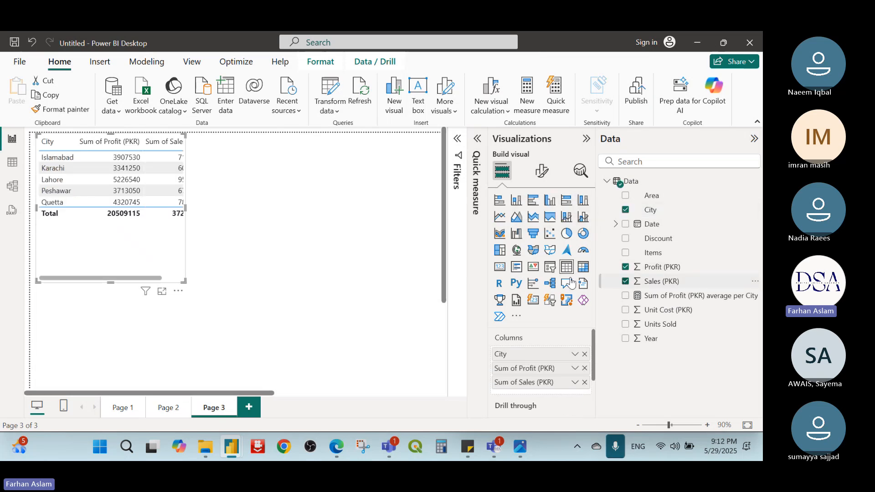
pyautogui.moveTo(184, 281); pyautogui.dragTo(244, 236)
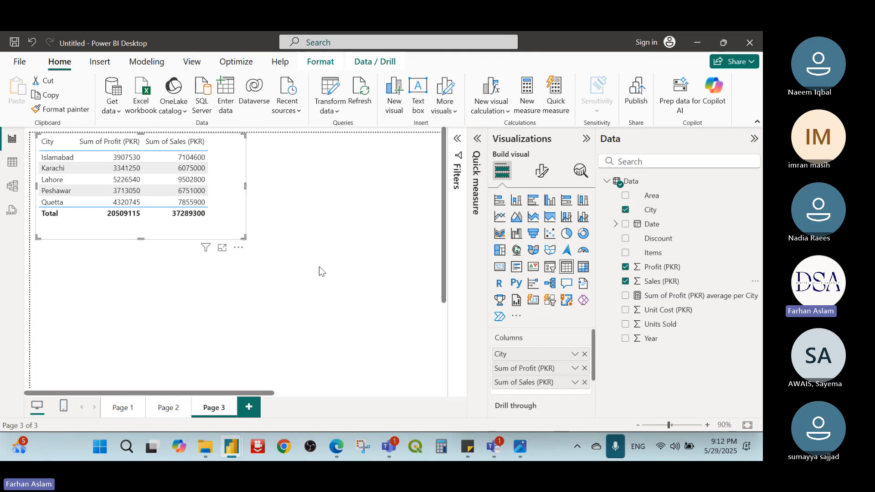
# Step: Open the conditional formatting options for the table's Sum of Profit (PKR) column
pyautogui.click(250, 197)
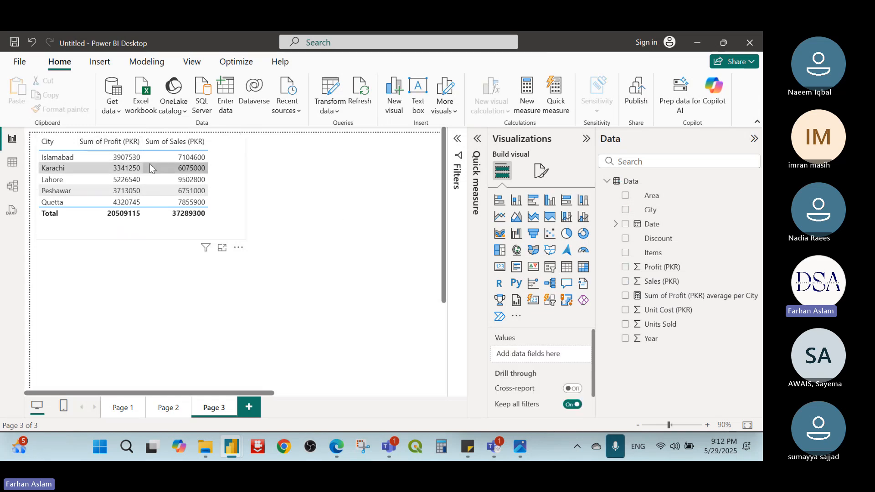
pyautogui.click(230, 151)
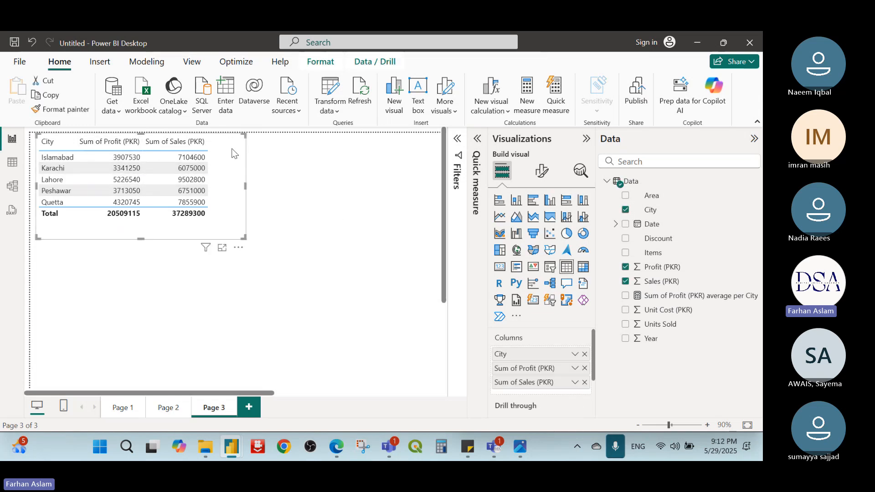
pyautogui.click(575, 368)
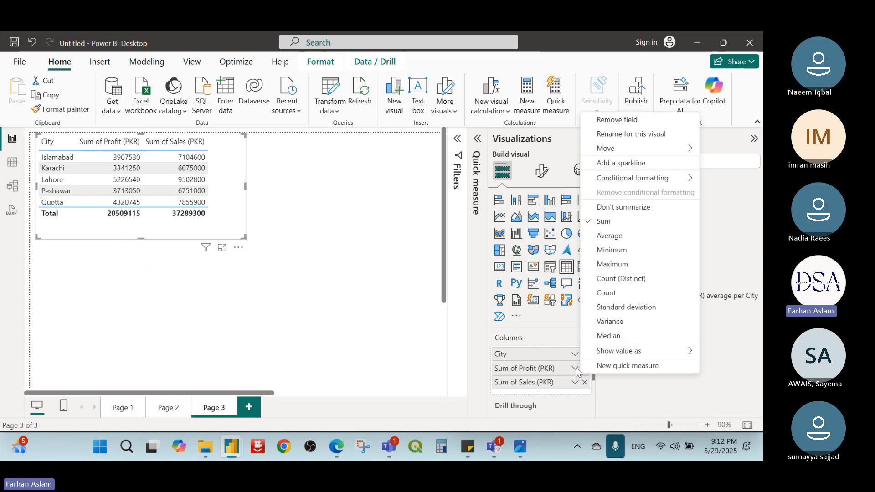
pyautogui.moveTo(640, 181)
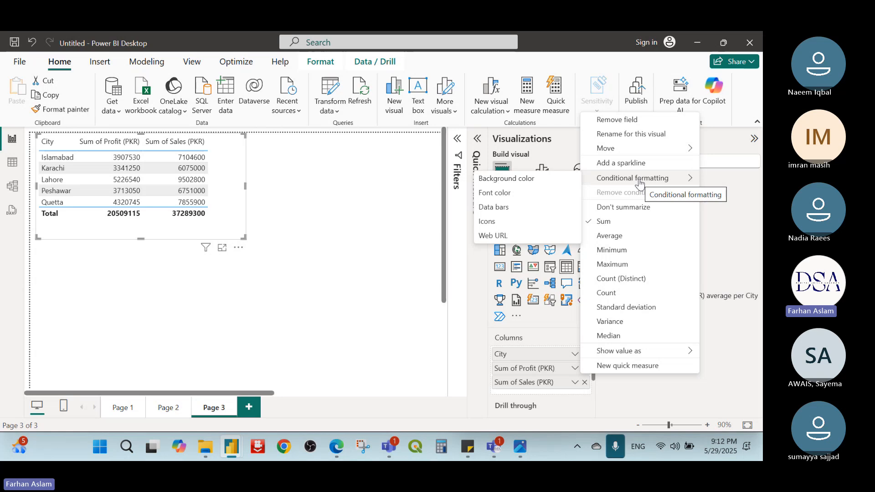
# Step: Switch to Excel and create a blank workbook
pyautogui.click(100, 447)
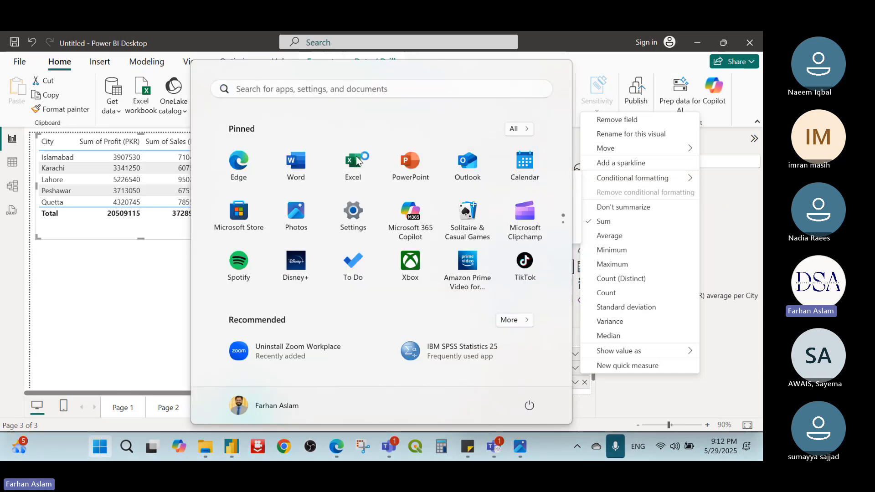
pyautogui.click(356, 157)
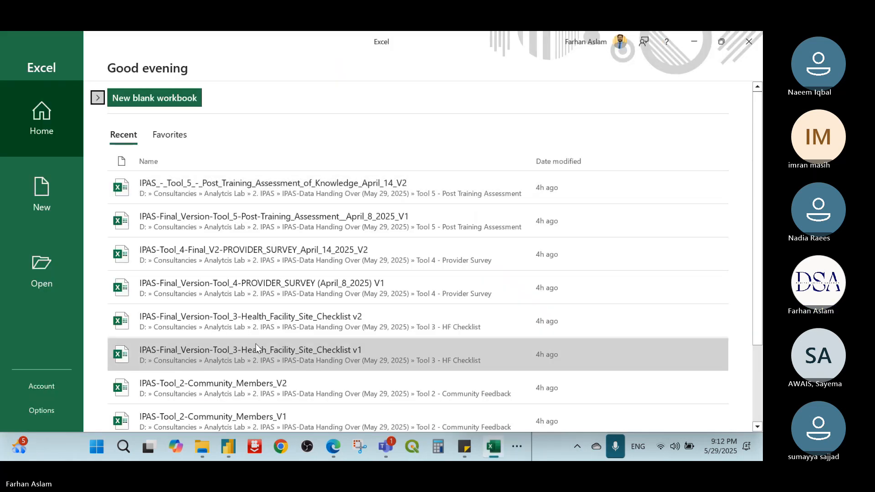
pyautogui.scroll(-1, 255, 345)
pyautogui.scroll(-2, 256, 345)
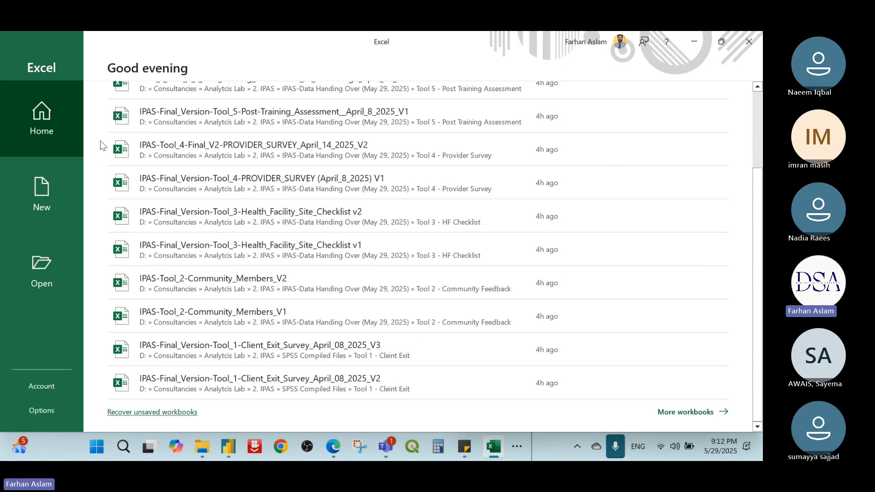
pyautogui.click(52, 210)
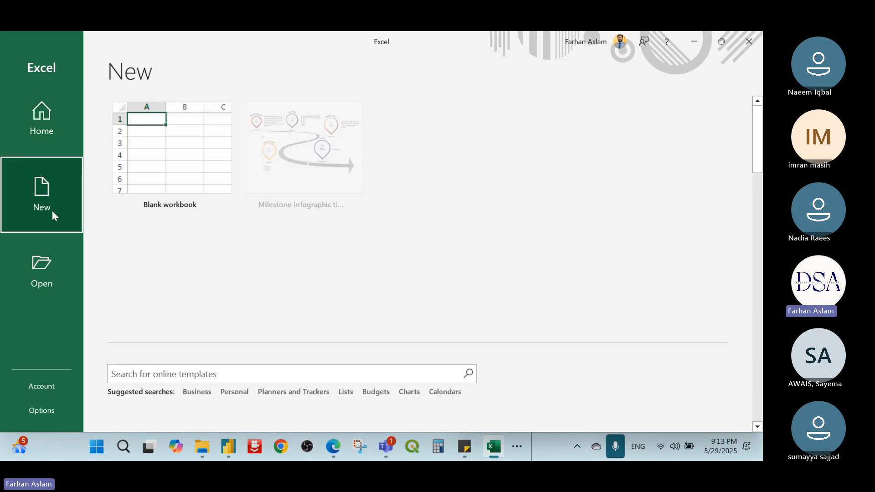
pyautogui.click(113, 187)
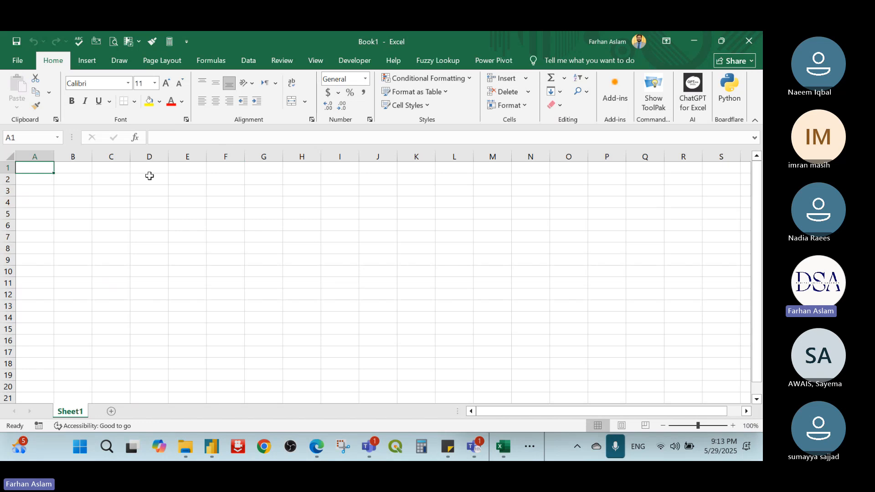
# Step: Browse for a workbook to open in the Demo Files folder under Batch 6 - Foreigners (Apr 2025), 1. MS Excel
pyautogui.click(23, 66)
pyautogui.click(47, 135)
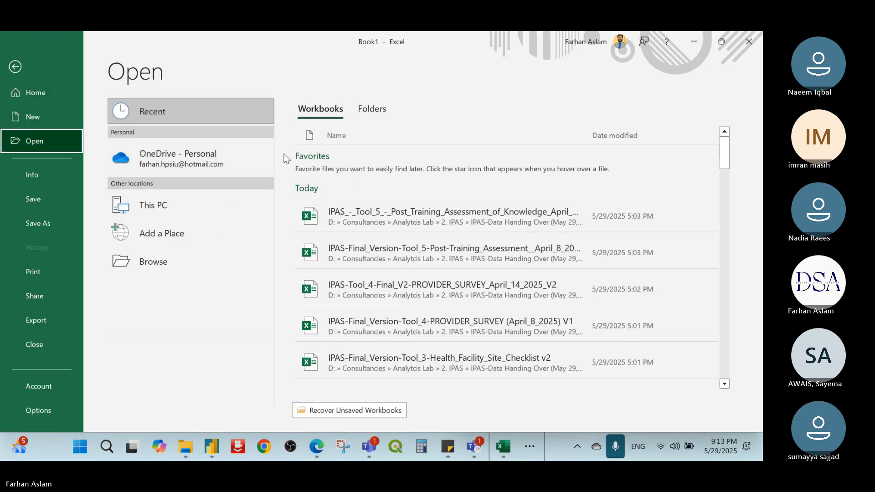
pyautogui.click(203, 253)
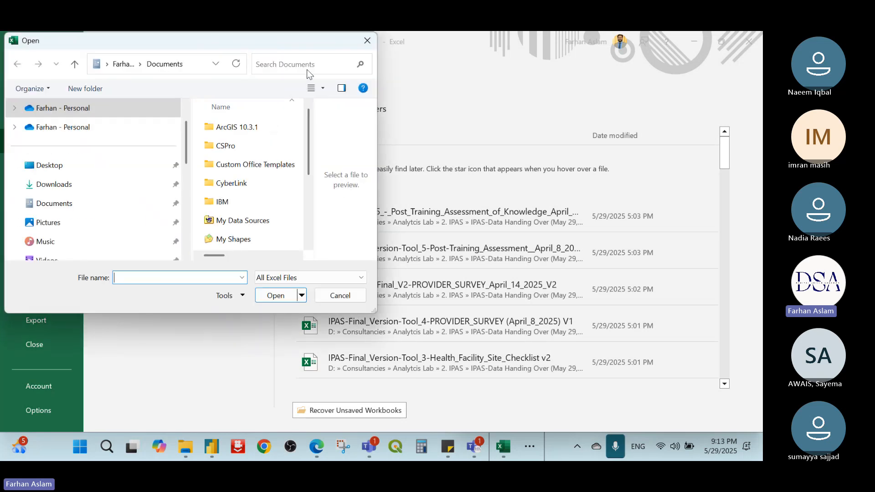
pyautogui.click(81, 167)
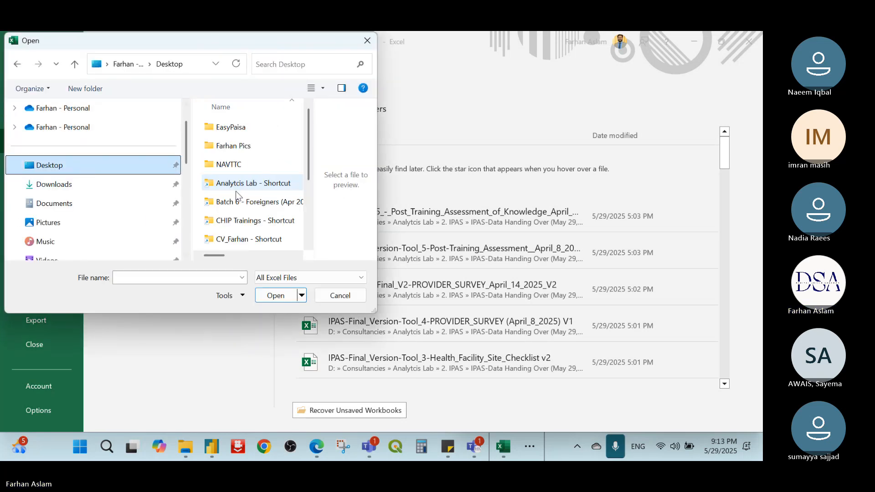
pyautogui.click(268, 205)
pyautogui.doubleClick(268, 203)
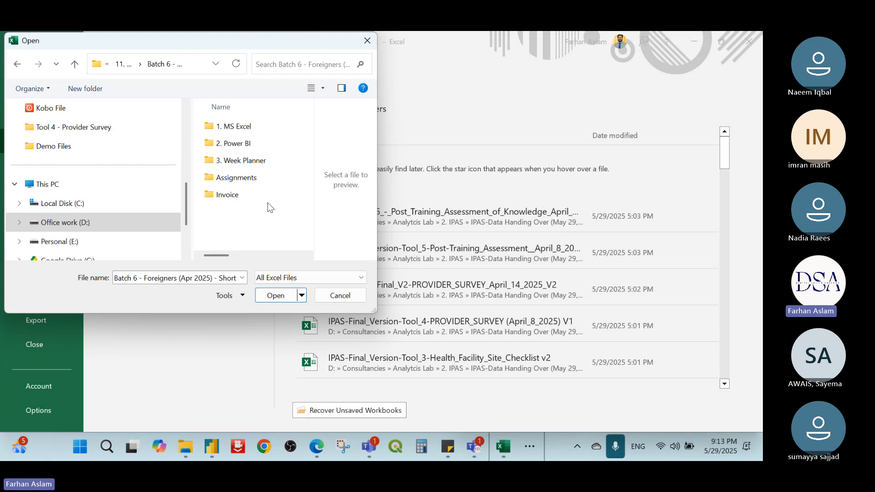
pyautogui.doubleClick(225, 124)
pyautogui.doubleClick(227, 128)
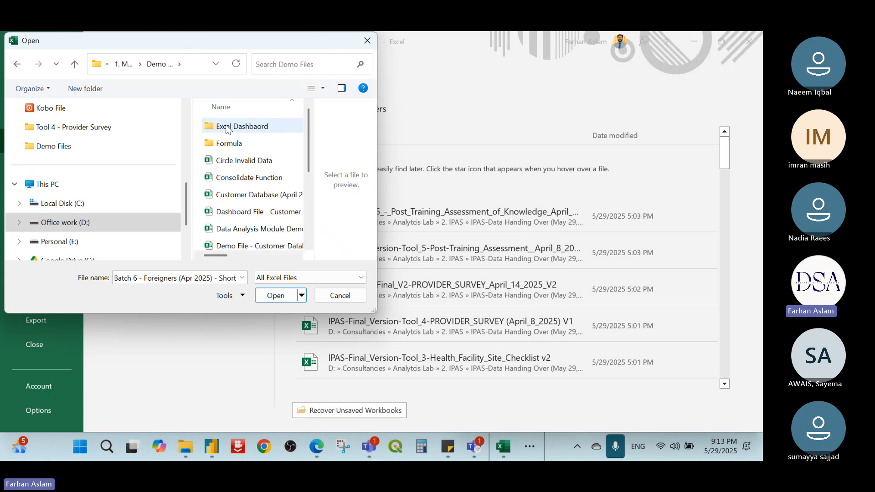
# Step: Try to open the Customer Database (April 2025) workbook from Demo Files, and close the Excel window
pyautogui.scroll(-3, 263, 202)
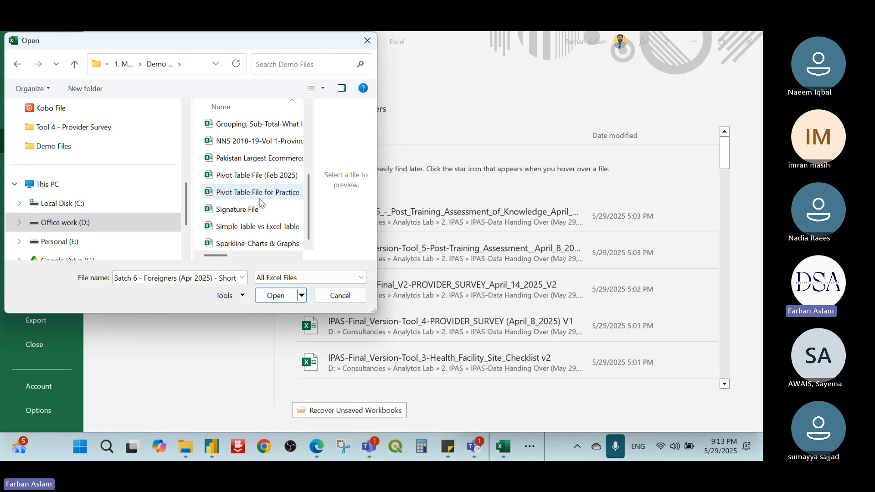
pyautogui.scroll(3, 261, 203)
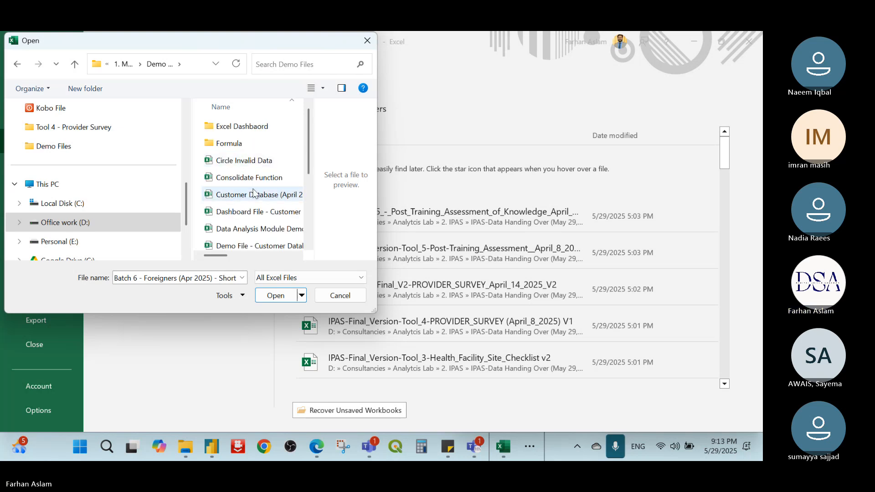
pyautogui.click(252, 196)
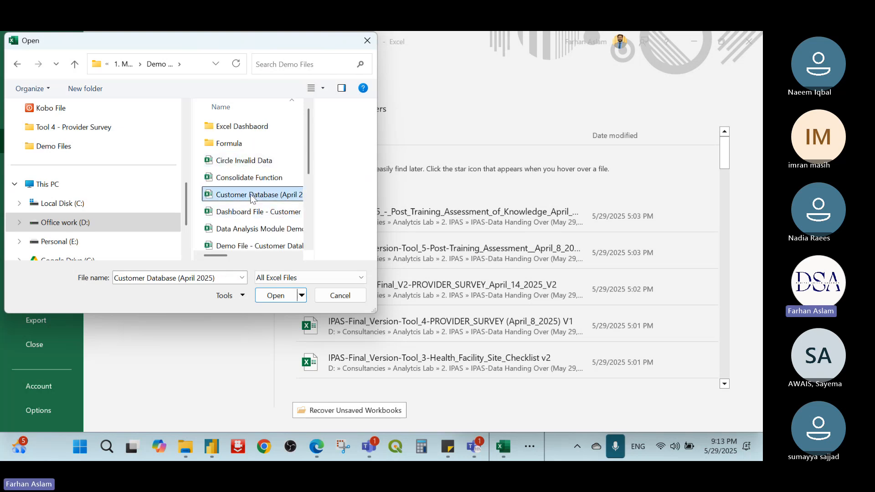
pyautogui.click(249, 181)
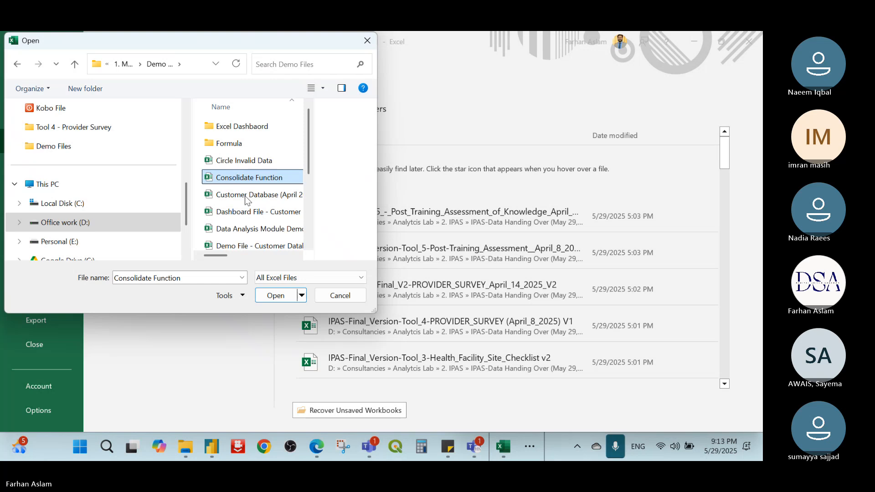
pyautogui.click(259, 195)
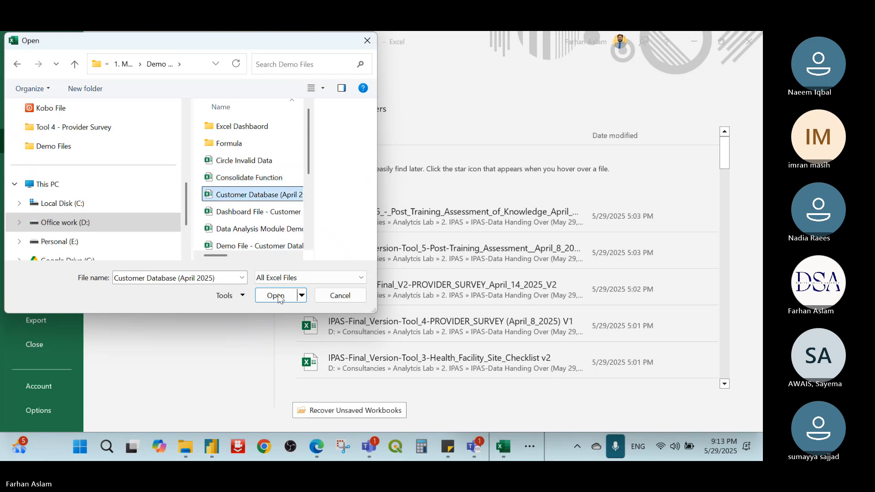
pyautogui.click(276, 296)
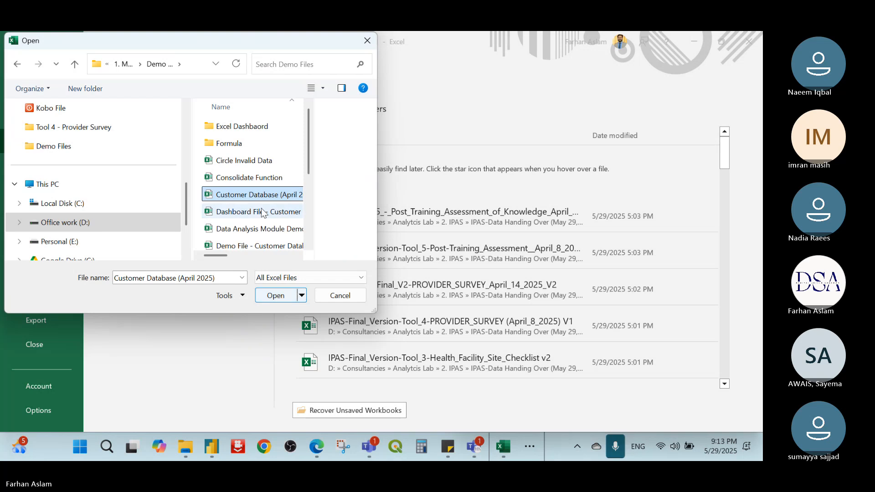
pyautogui.doubleClick(263, 195)
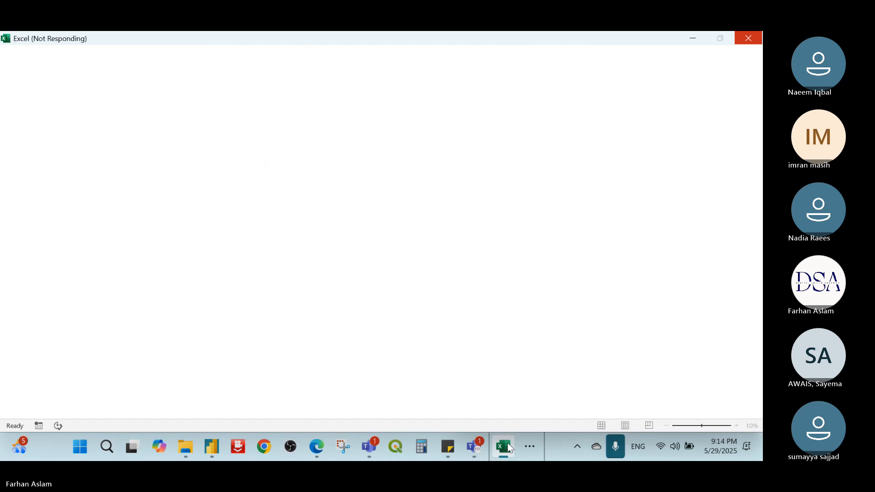
pyautogui.moveTo(508, 449)
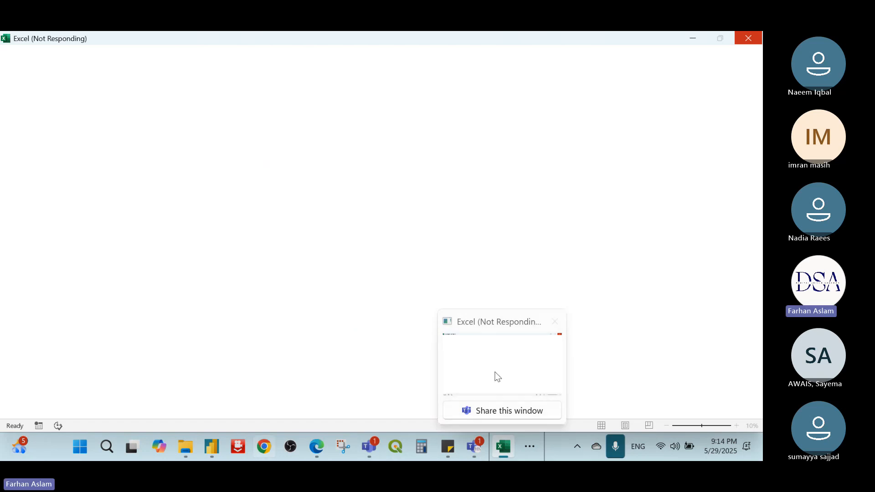
pyautogui.click(553, 329)
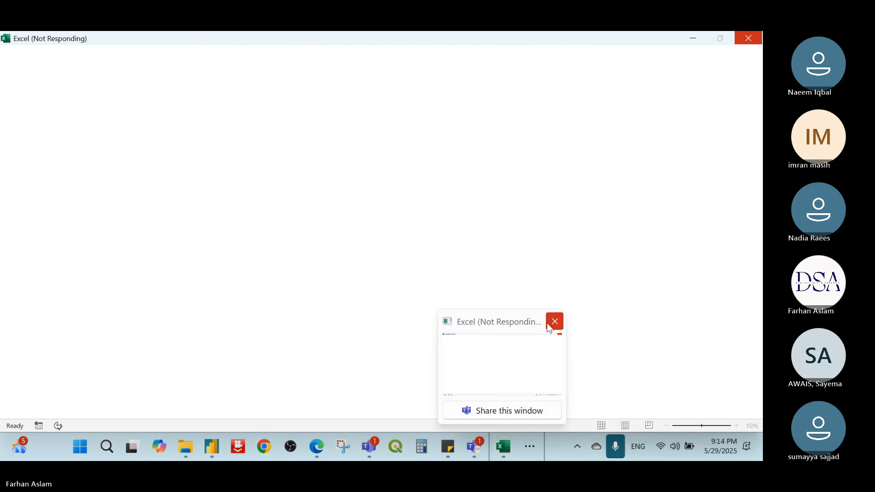
# Step: Switch to File Explorer, go to the Demo Files folder in 1. MS Excel and try to open the Consolidate Function workbook
pyautogui.moveTo(173, 452)
pyautogui.click(211, 334)
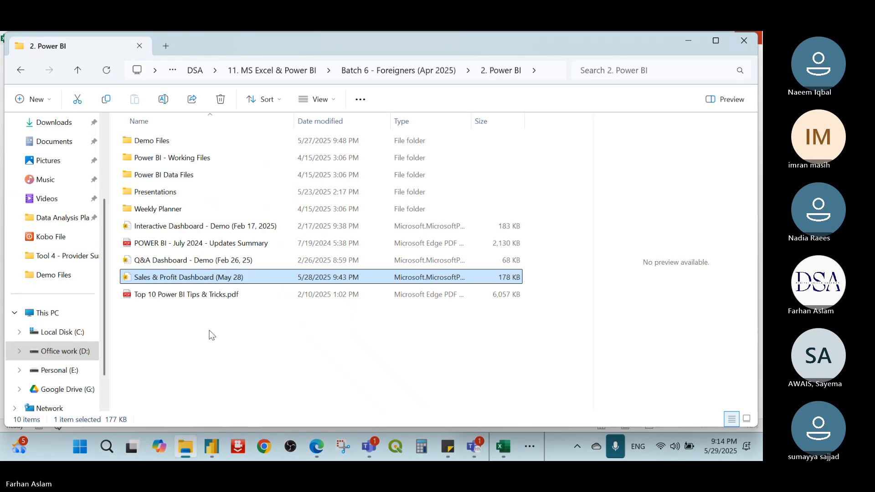
pyautogui.click(365, 70)
pyautogui.doubleClick(177, 142)
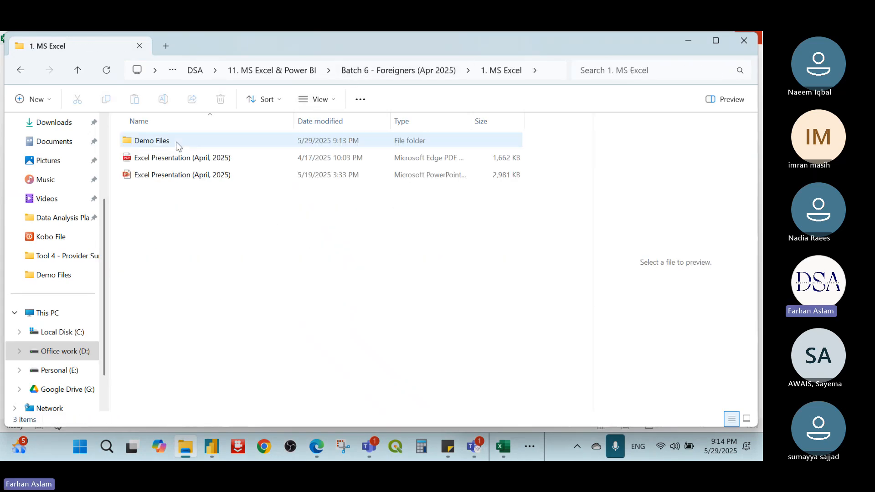
pyautogui.doubleClick(177, 143)
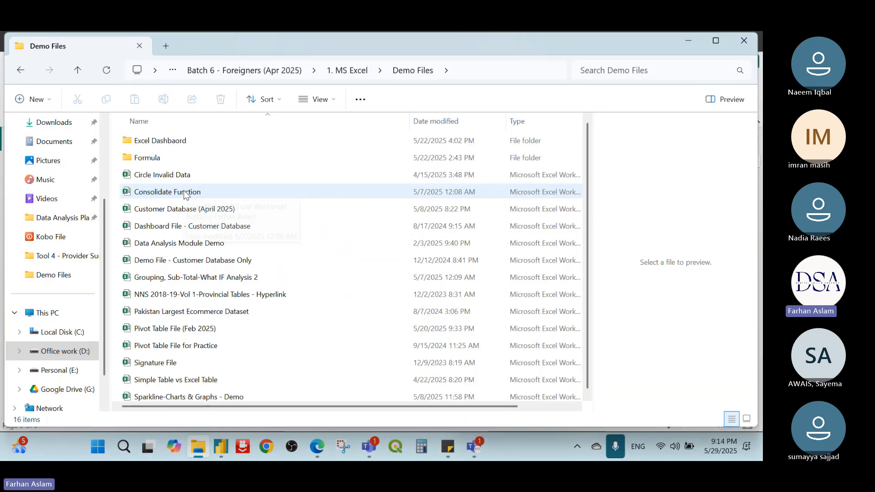
pyautogui.doubleClick(184, 190)
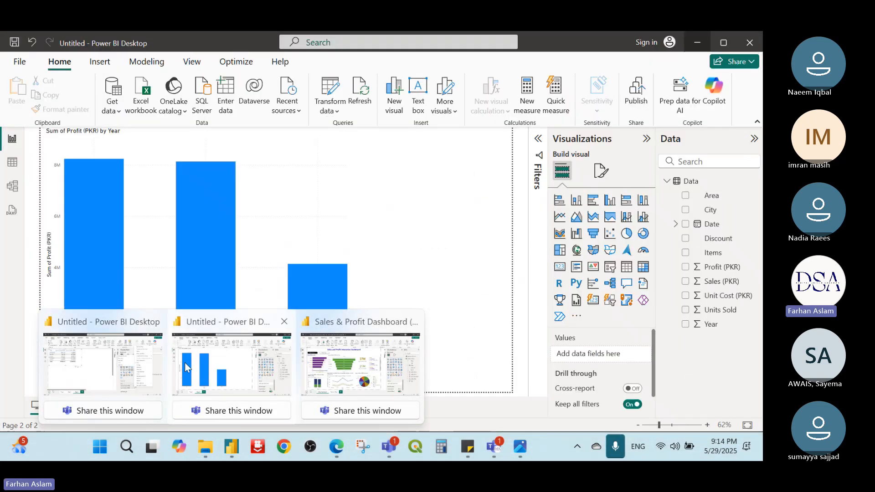
# Step: Switch to the Power BI report with the city table and give Sum of Profit (PKR) a background gradient from light blue to dark blue
pyautogui.click(76, 359)
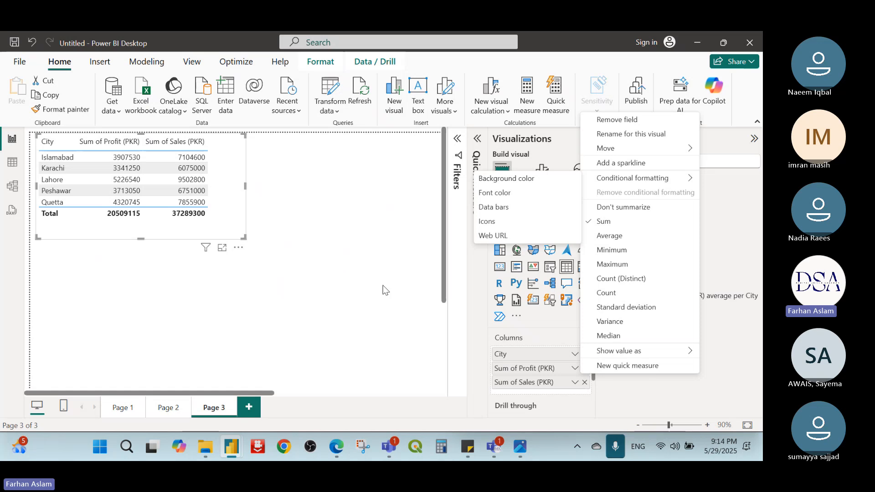
pyautogui.click(397, 297)
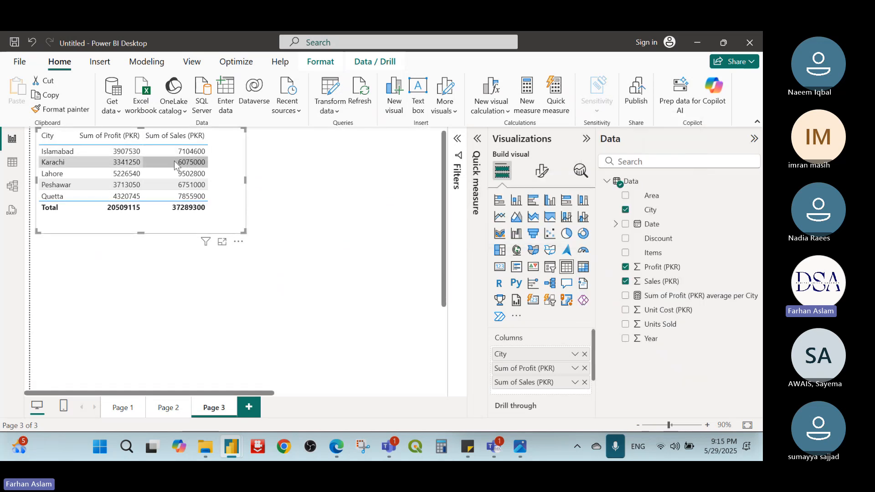
pyautogui.click(575, 368)
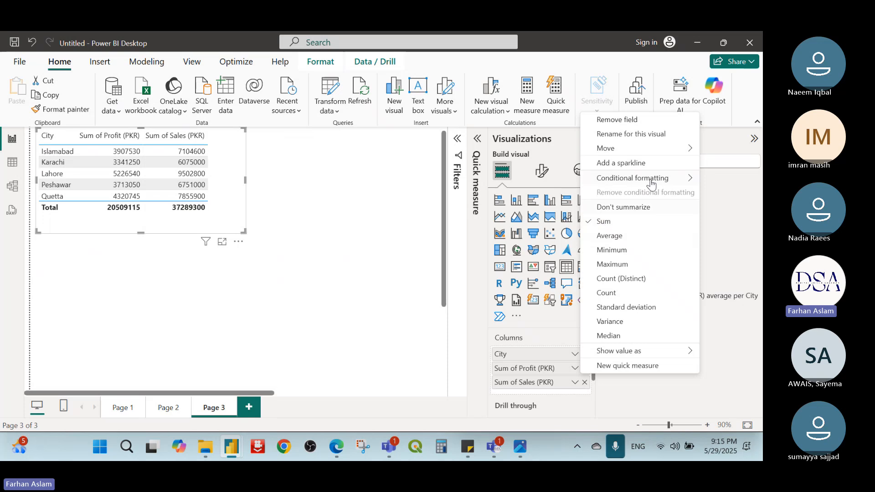
pyautogui.moveTo(656, 179)
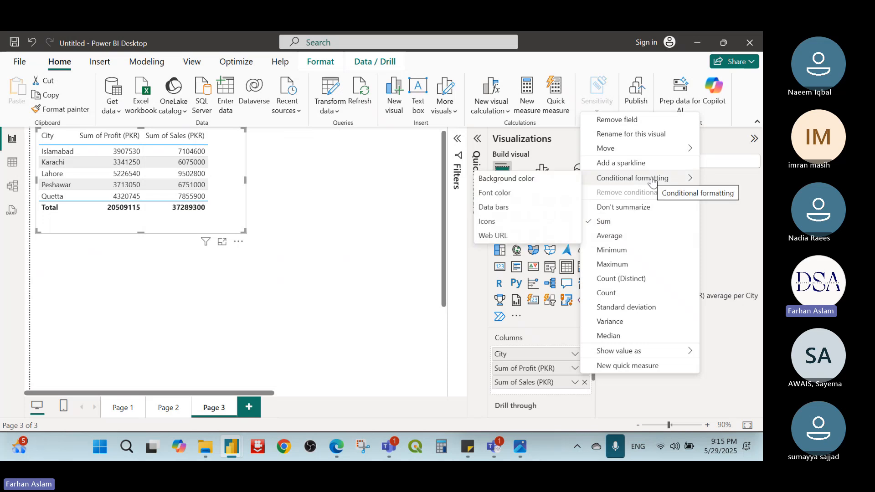
pyautogui.click(514, 180)
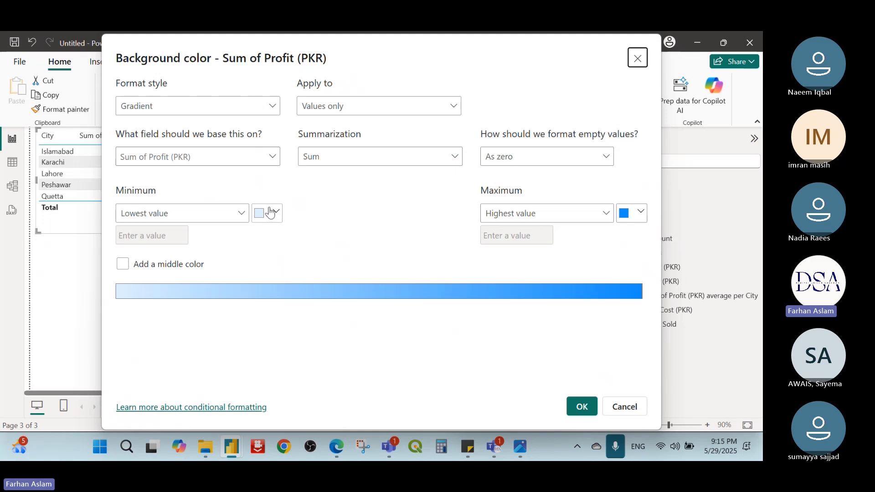
pyautogui.moveTo(382, 45); pyautogui.dragTo(375, 72)
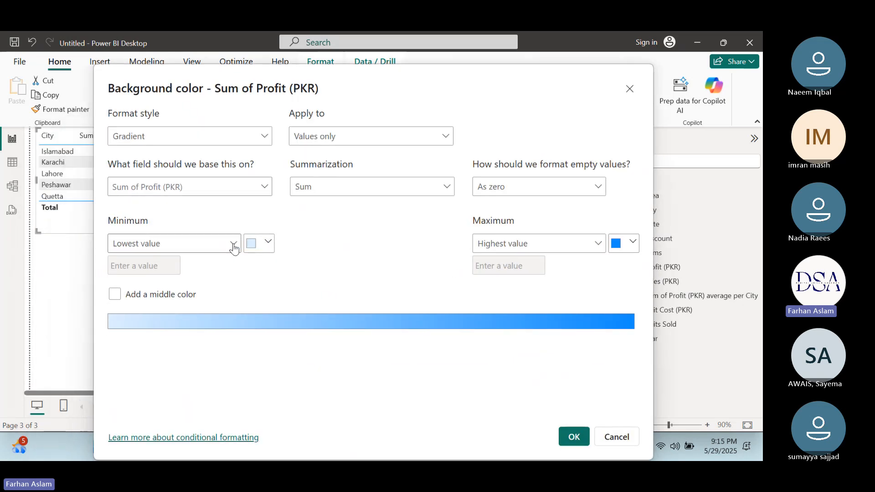
pyautogui.click(268, 243)
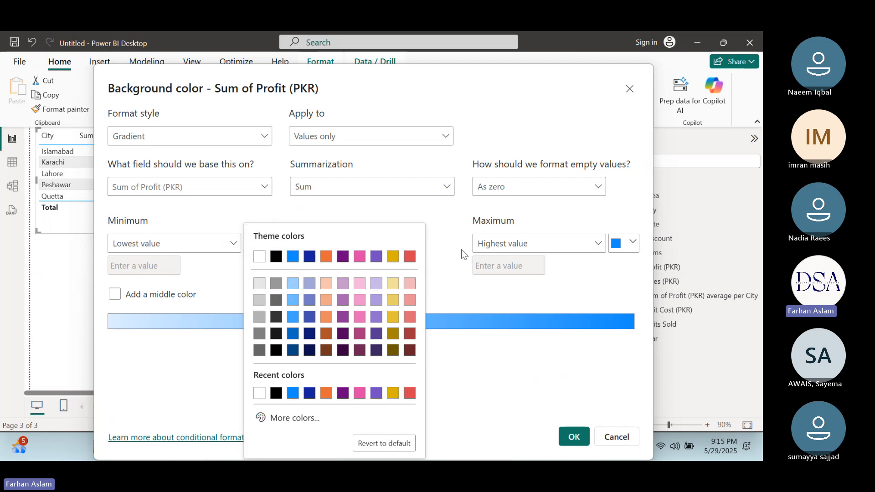
pyautogui.click(293, 282)
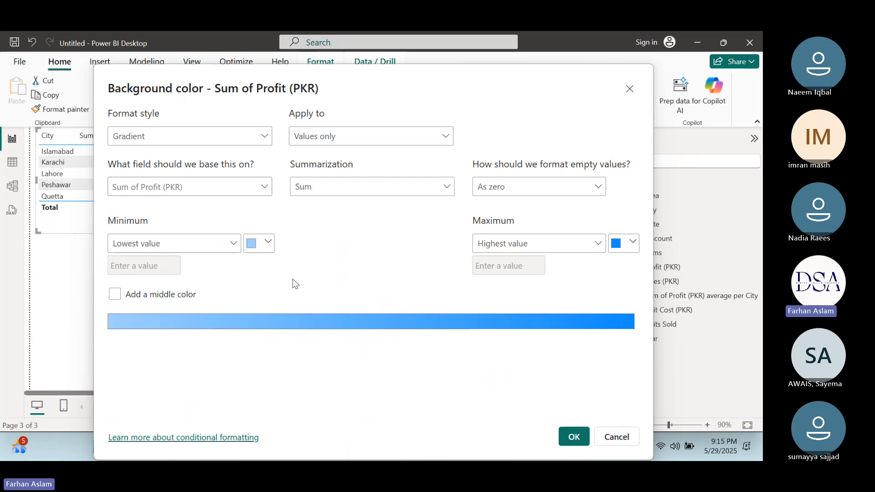
pyautogui.click(633, 244)
pyautogui.click(517, 392)
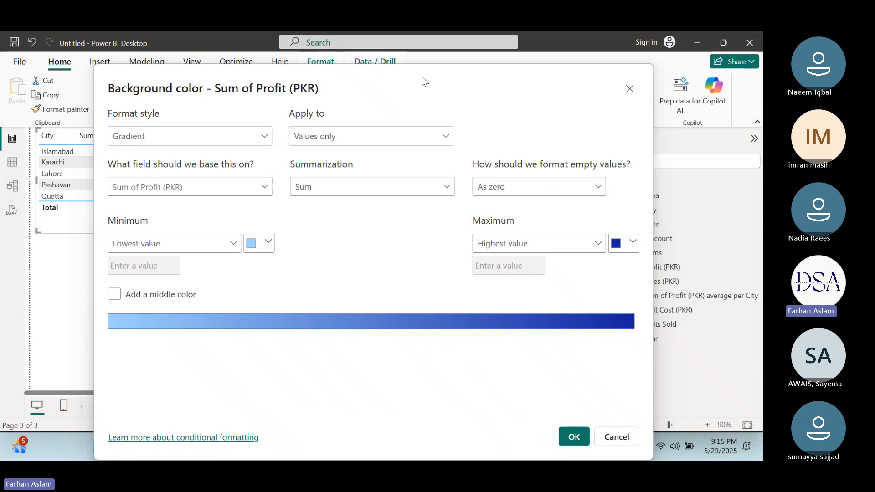
pyautogui.moveTo(422, 76); pyautogui.dragTo(386, 51)
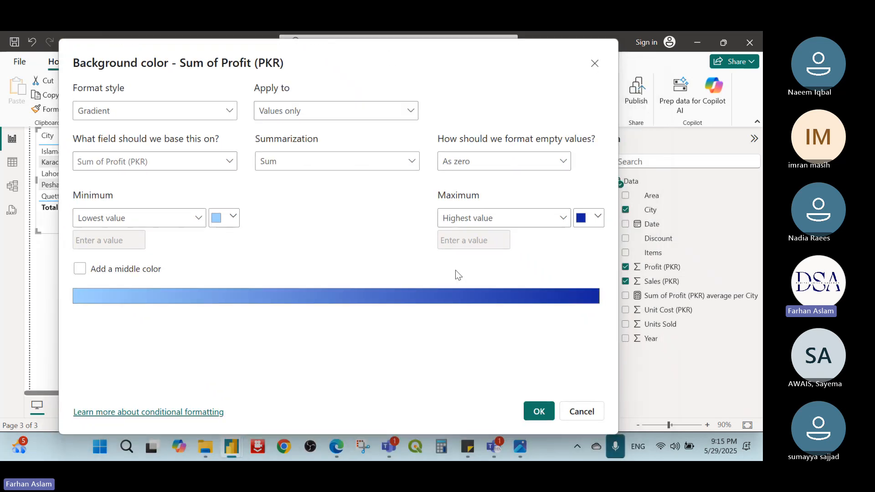
pyautogui.click(538, 410)
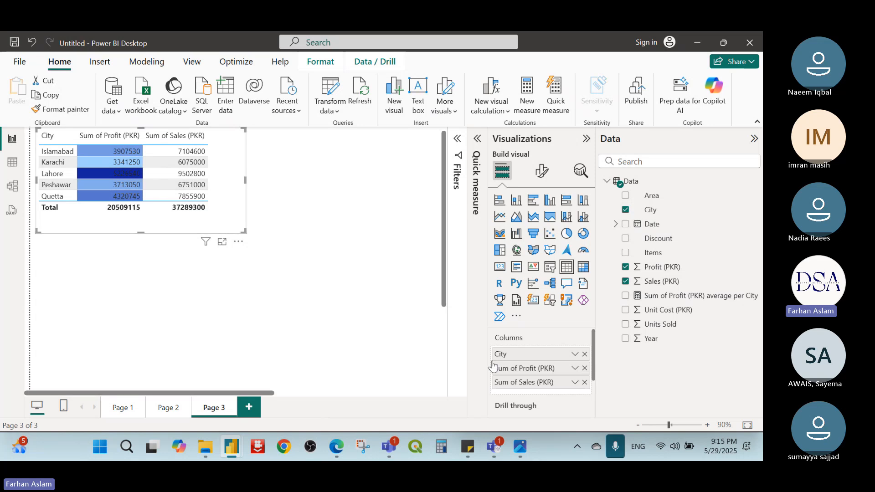
# Step: Change the maximum colour of the Sum of Profit (PKR) background gradient to the darkest shade of the theme's bright blue
pyautogui.click(575, 369)
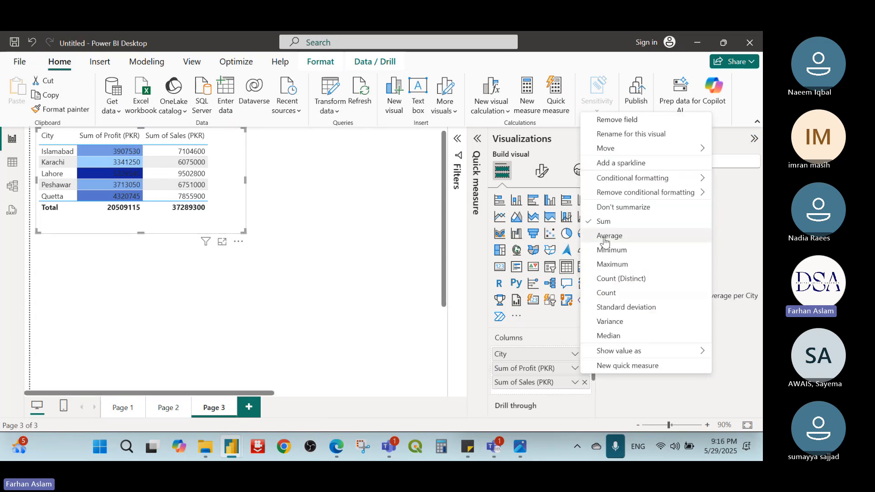
pyautogui.moveTo(636, 181)
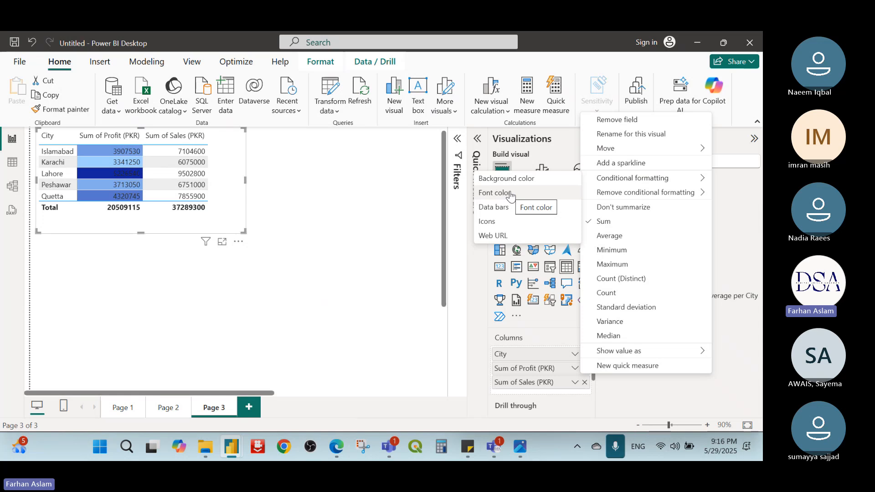
pyautogui.click(501, 178)
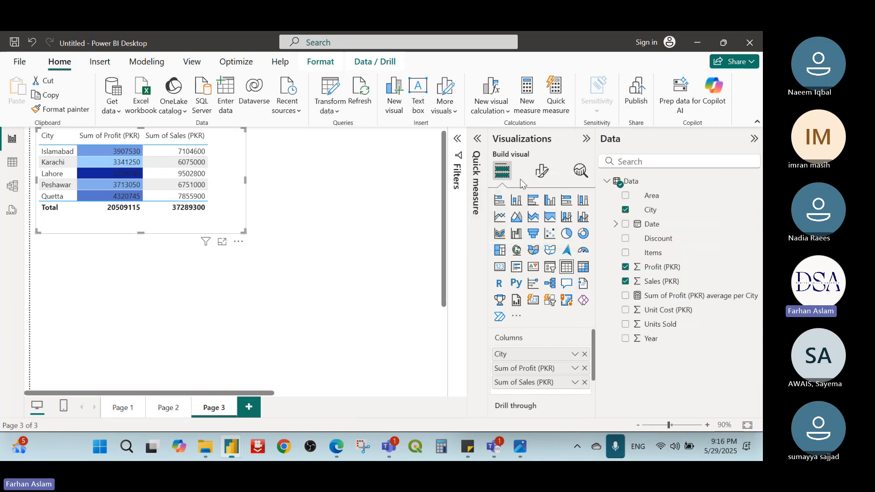
pyautogui.click(640, 213)
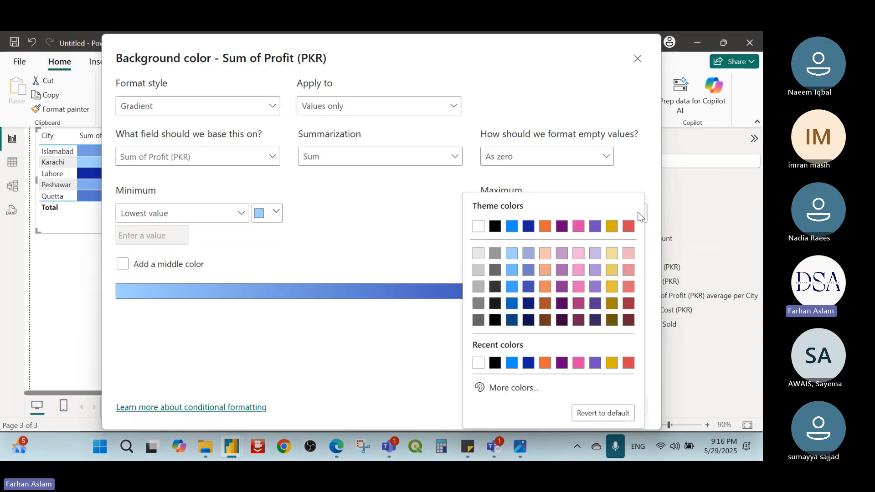
pyautogui.click(513, 319)
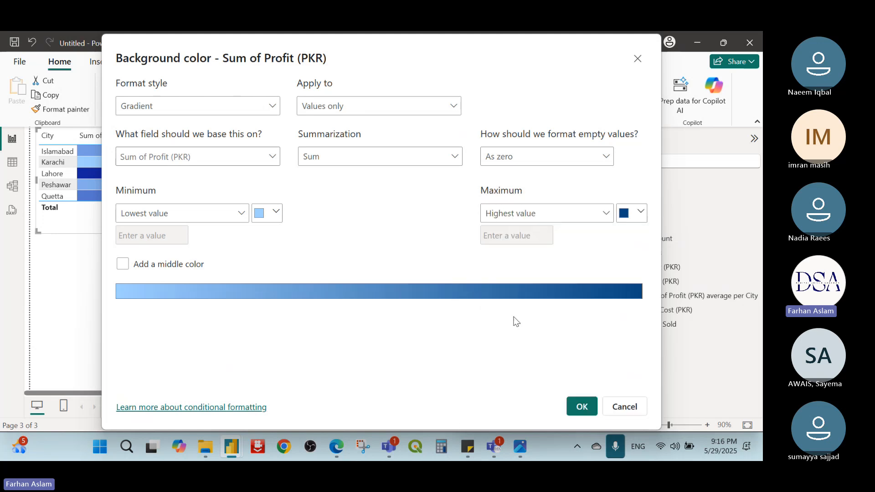
pyautogui.click(582, 407)
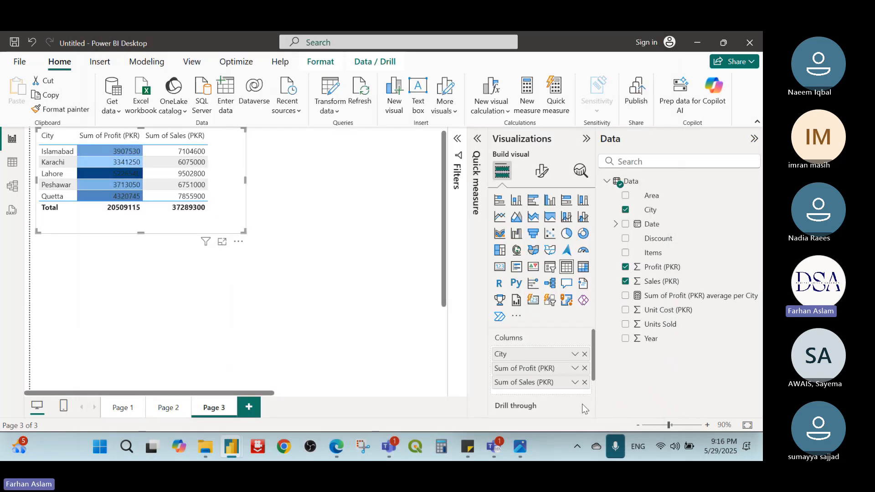
pyautogui.click(325, 263)
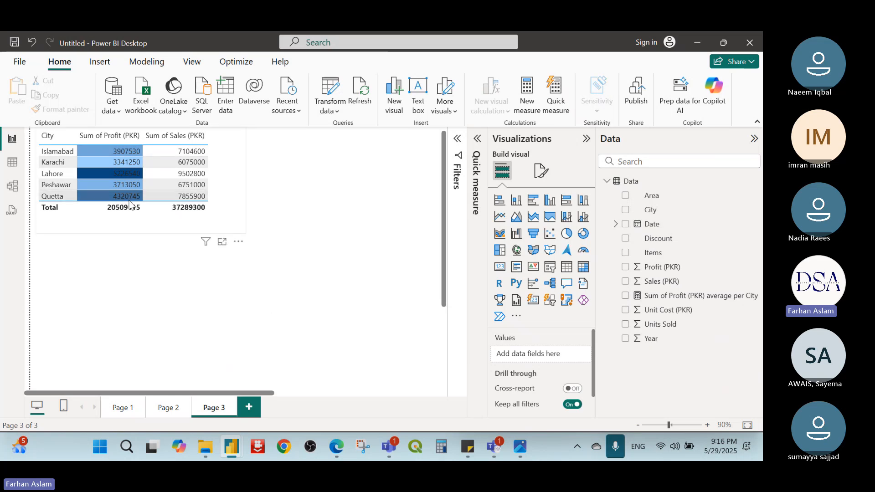
# Step: Apply a font colour gradient to the table's Sum of Profit (PKR) values, orange #E66C37 for the lowest and purple for the highest
pyautogui.click(238, 149)
pyautogui.click(575, 368)
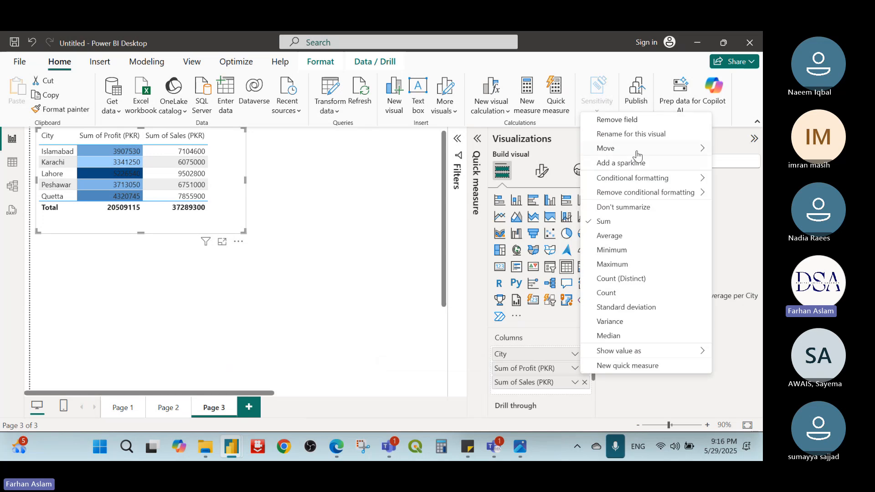
pyautogui.moveTo(639, 153)
pyautogui.moveTo(642, 179)
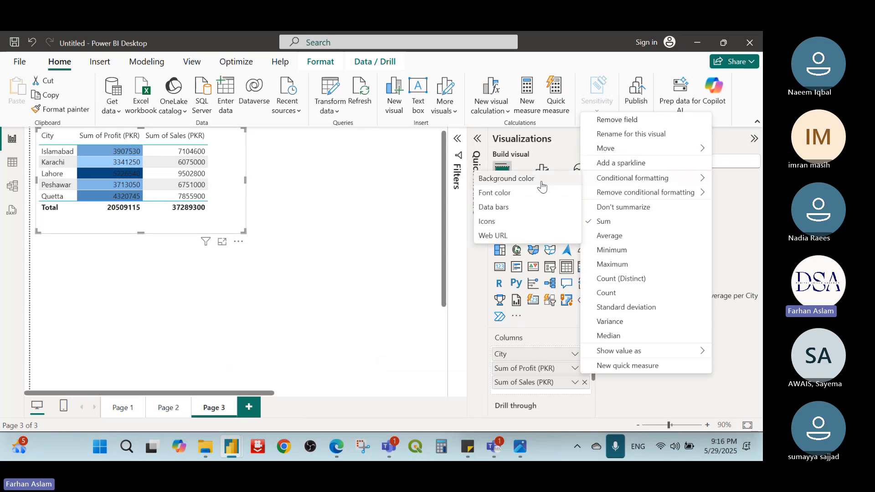
pyautogui.click(513, 193)
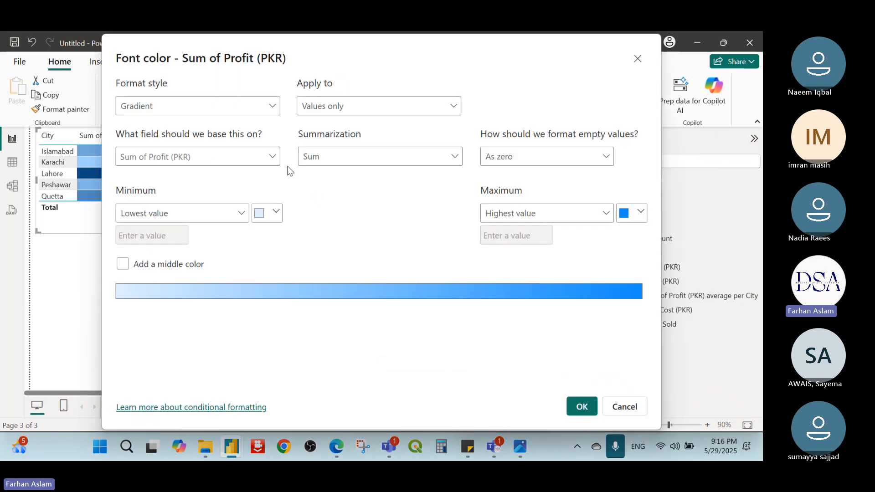
pyautogui.click(275, 213)
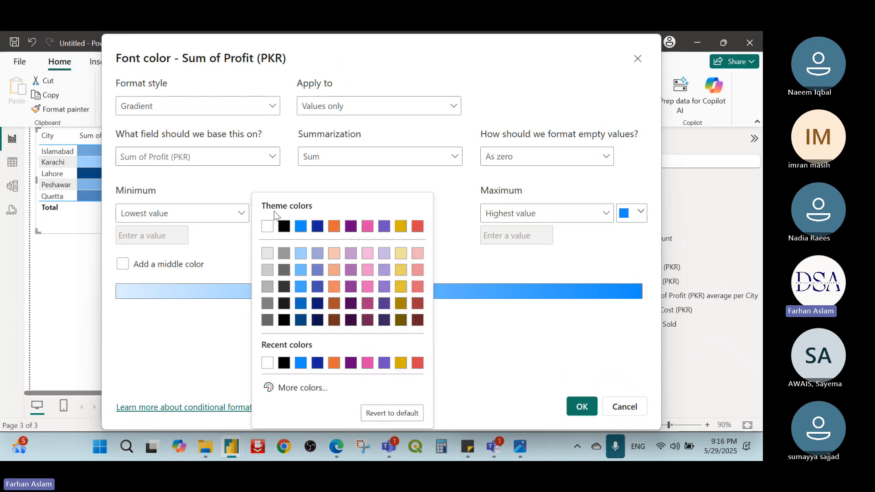
pyautogui.click(334, 363)
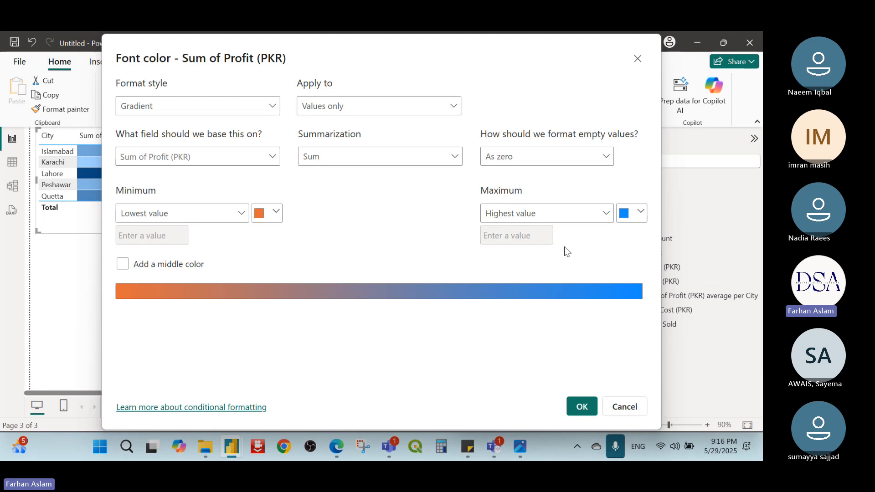
pyautogui.click(640, 213)
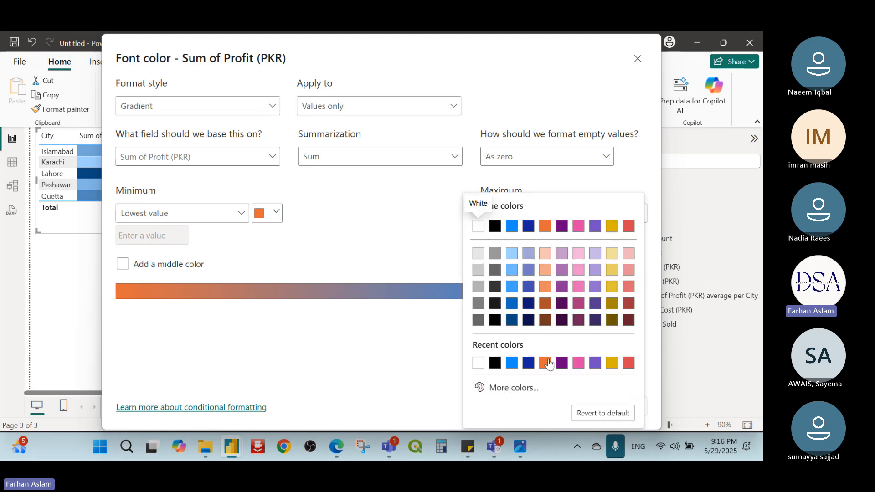
pyautogui.click(562, 363)
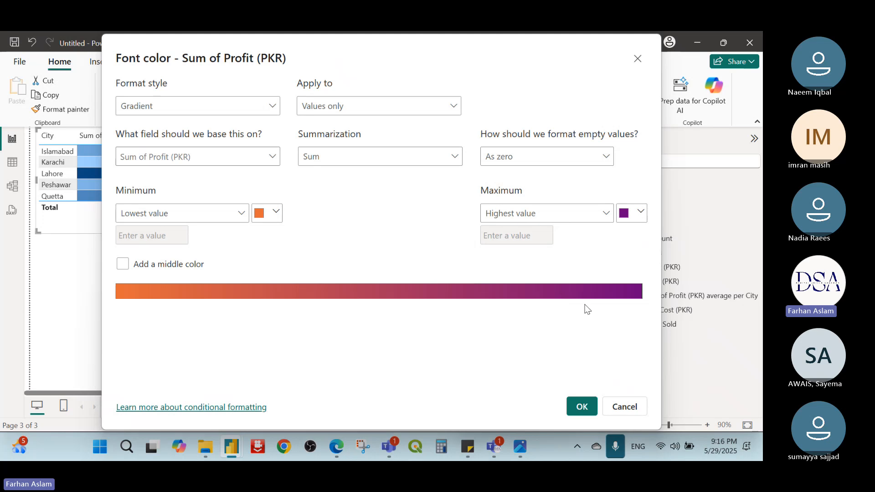
pyautogui.click(580, 406)
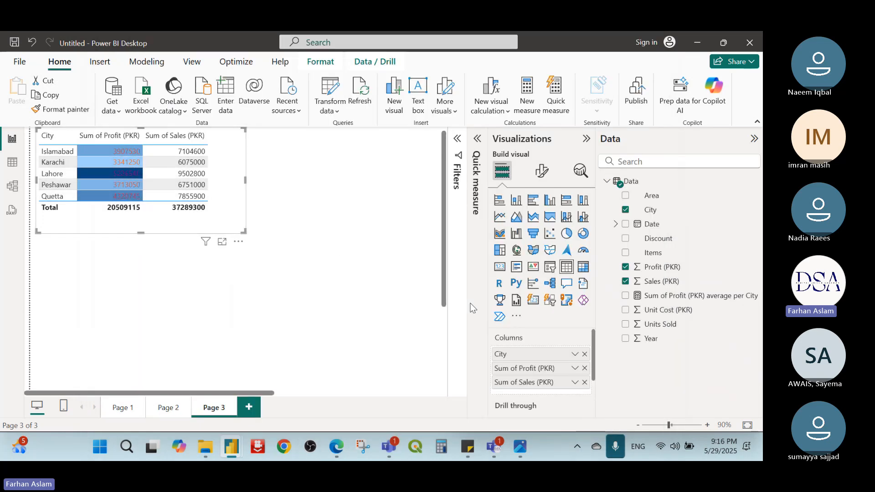
# Step: Add conditional data bars to the Sum of Sales (PKR) column with the default blue positive bar and left-to-right direction
pyautogui.click(575, 382)
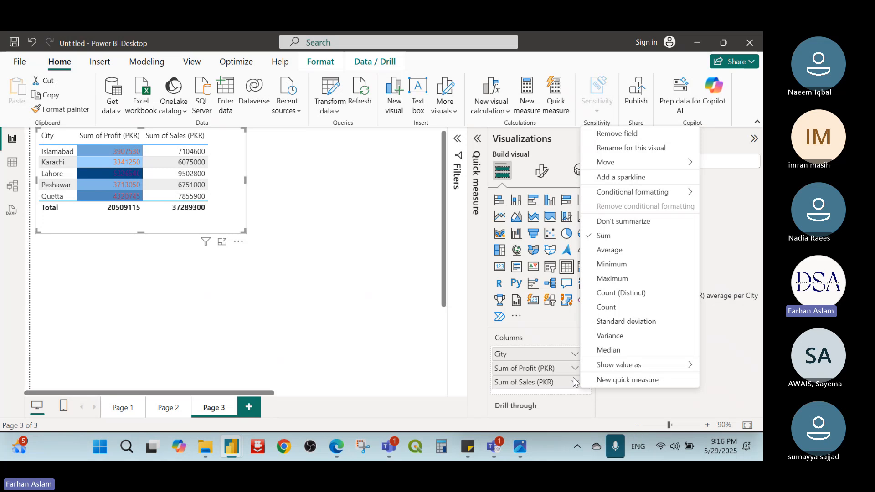
pyautogui.moveTo(650, 192)
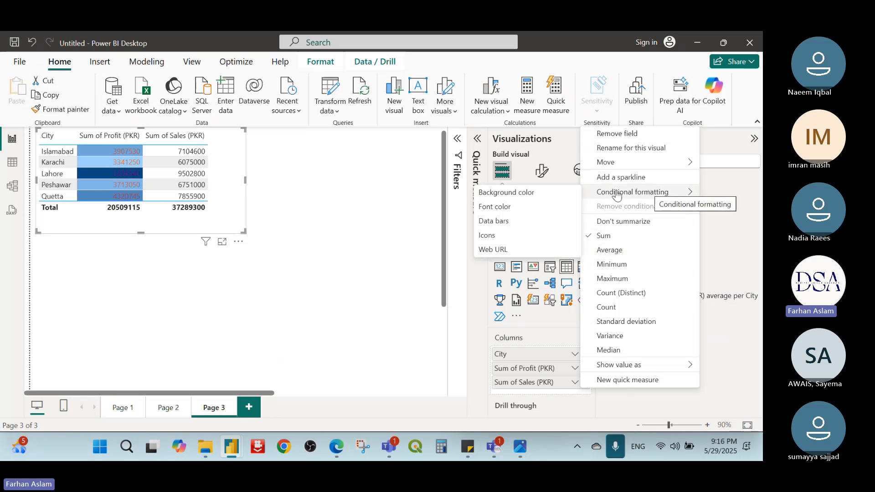
pyautogui.click(513, 222)
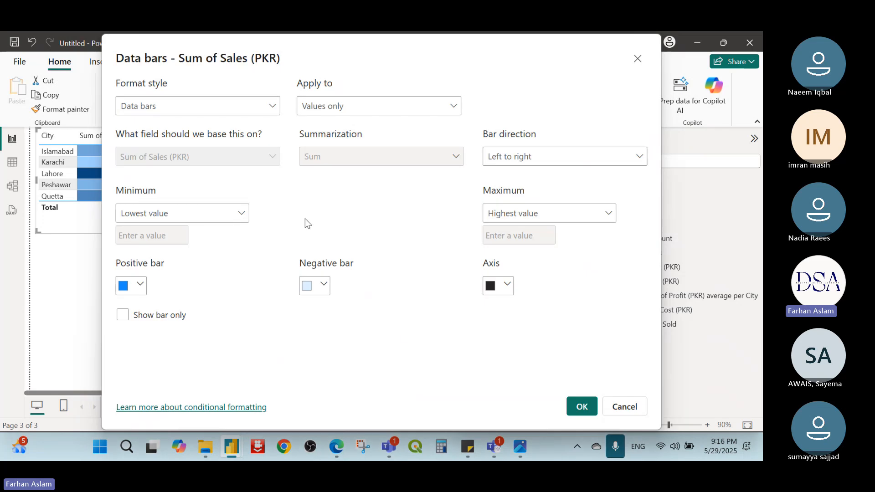
pyautogui.click(577, 412)
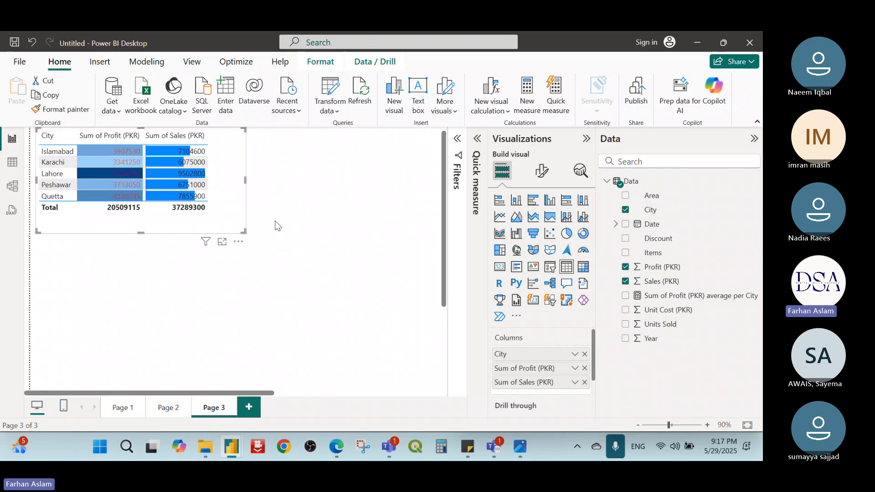
# Step: Add conditional icons to Sum of Sales (PKR) using the coloured five-arrow style with rules in 20 percent bands
pyautogui.click(574, 382)
pyautogui.moveTo(630, 192)
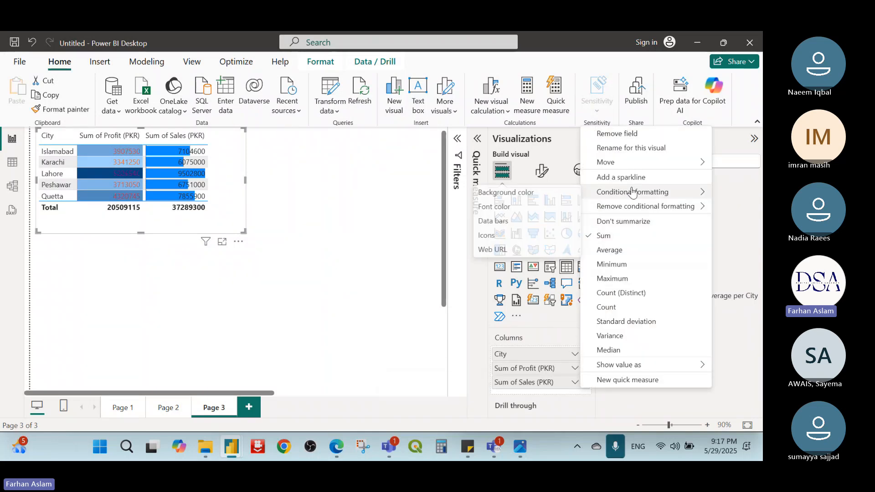
pyautogui.click(513, 237)
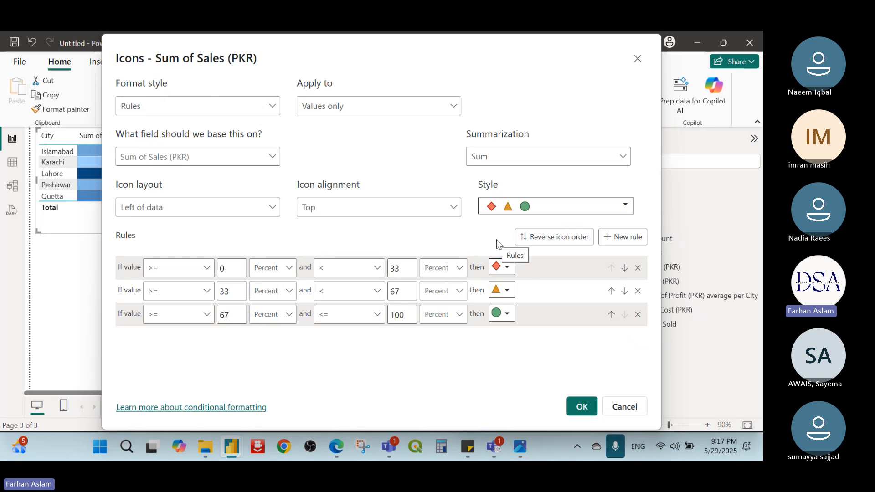
pyautogui.click(624, 209)
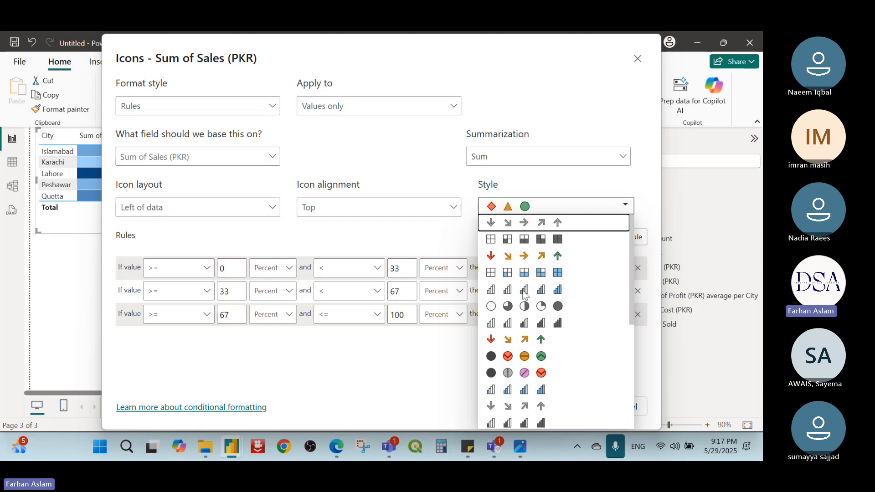
pyautogui.click(541, 262)
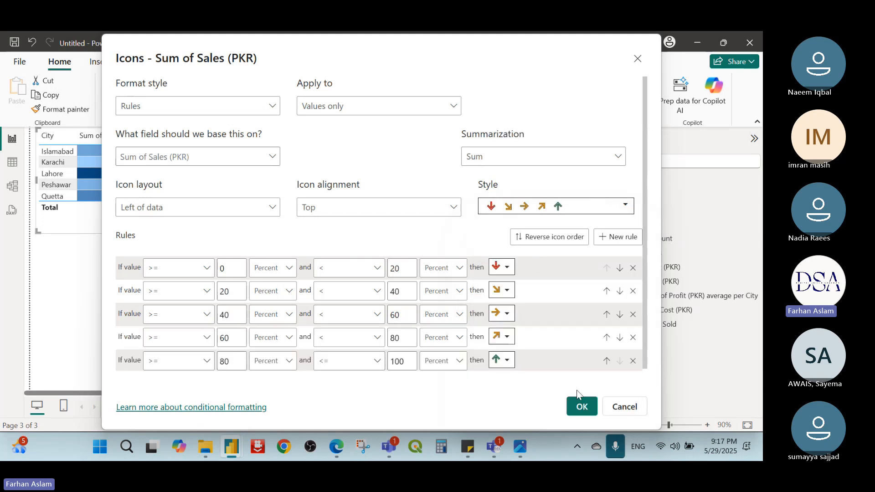
pyautogui.click(580, 403)
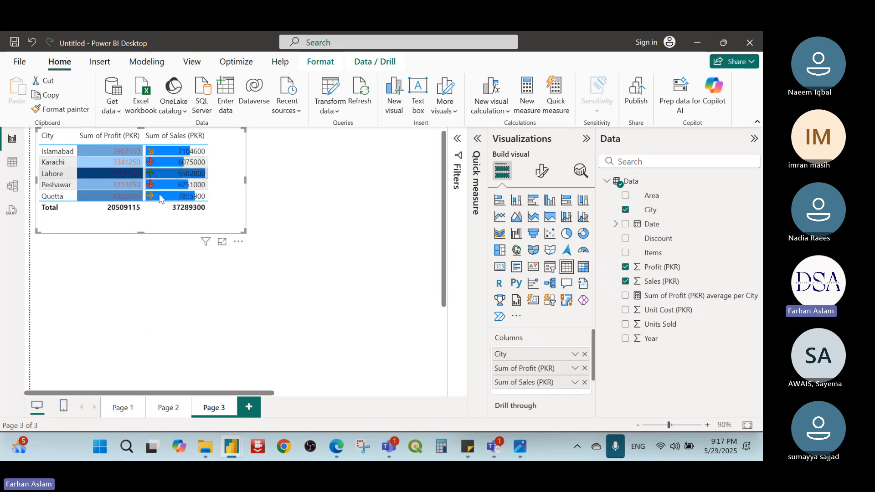
# Step: Switch to the Sales & Profit Dashboard (May 28) report and show its export options
pyautogui.click(161, 275)
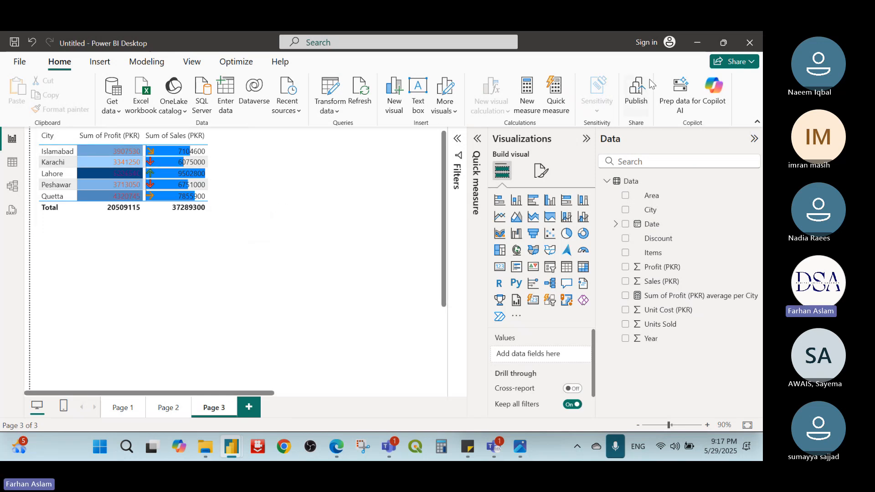
pyautogui.click(702, 43)
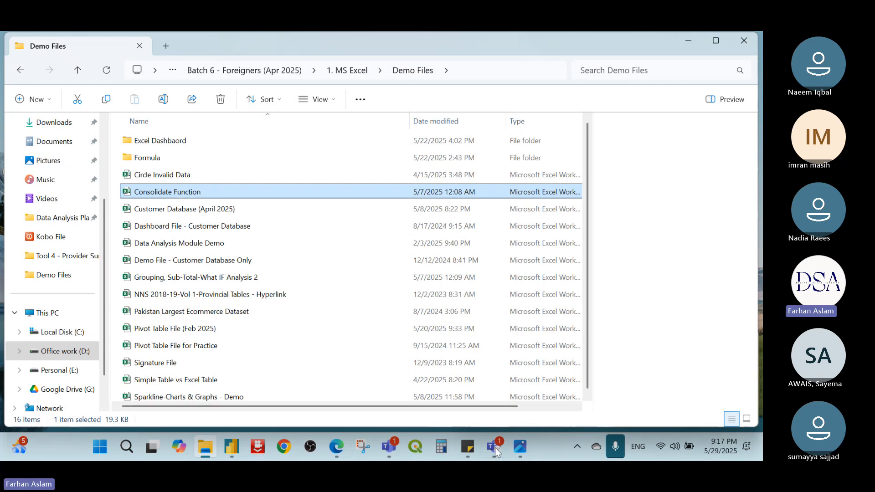
pyautogui.moveTo(233, 447)
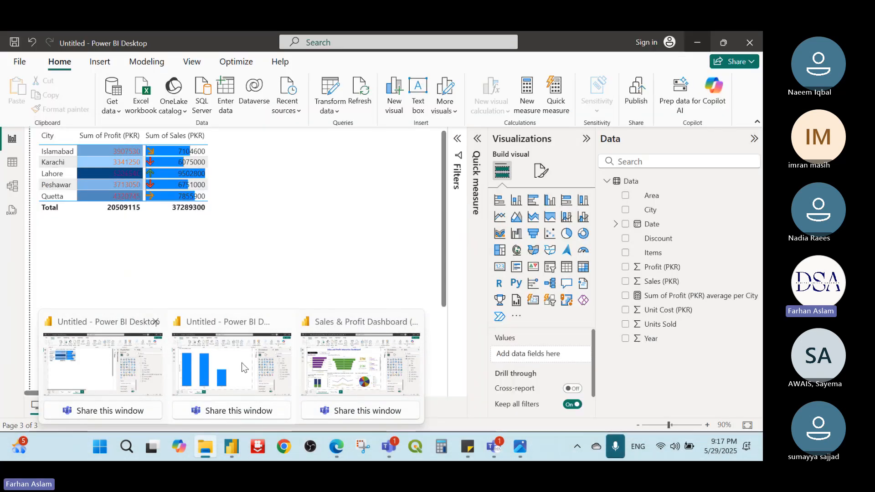
pyautogui.click(360, 365)
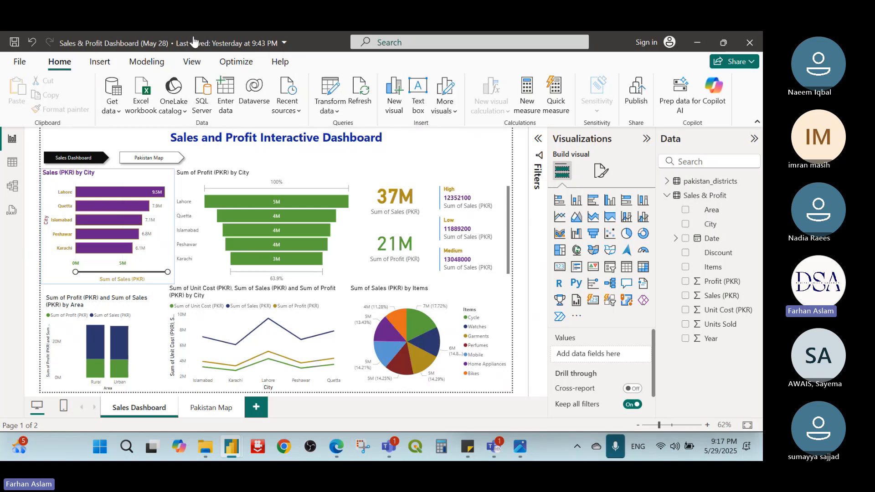
pyautogui.click(22, 62)
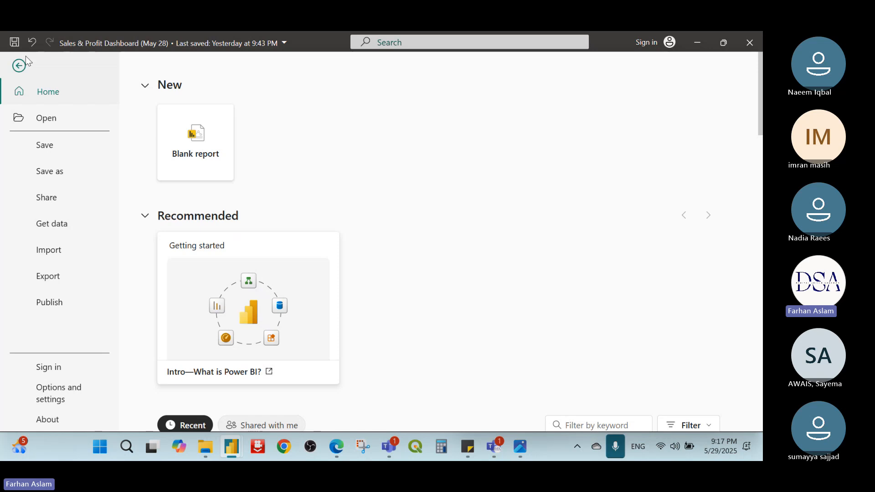
pyautogui.click(68, 264)
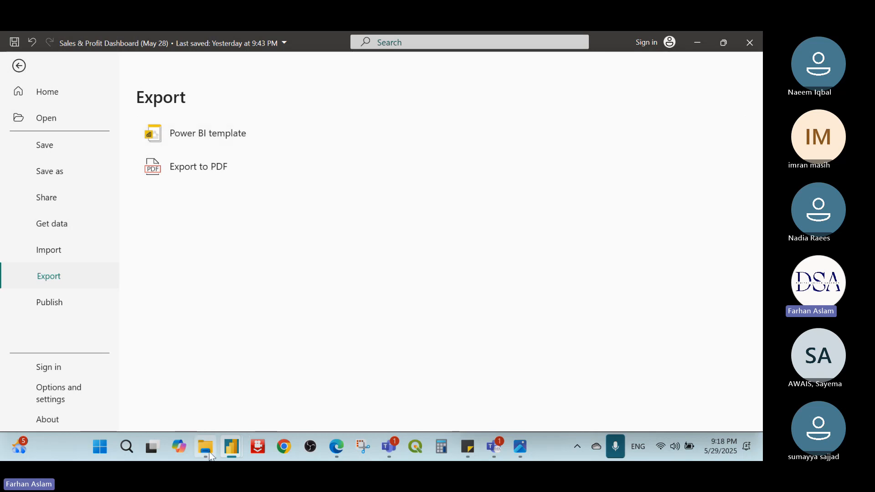
# Step: In File Explorer, go to the 2. Power BI folder and select the Sales & Profit Dashboard (May 28) file
pyautogui.moveTo(205, 447)
pyautogui.click(193, 390)
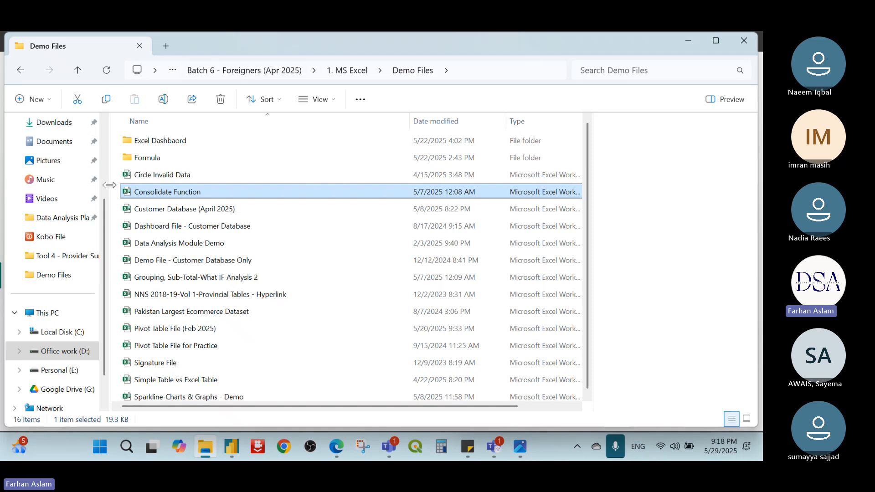
pyautogui.click(58, 276)
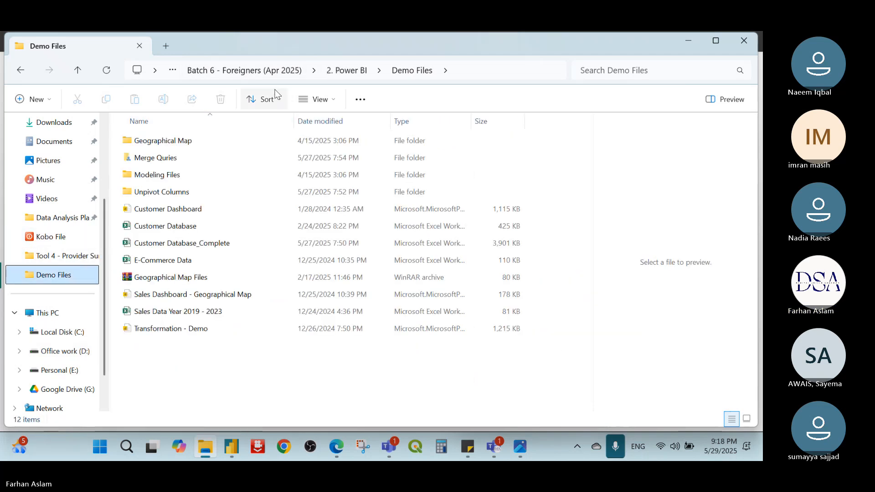
pyautogui.click(343, 72)
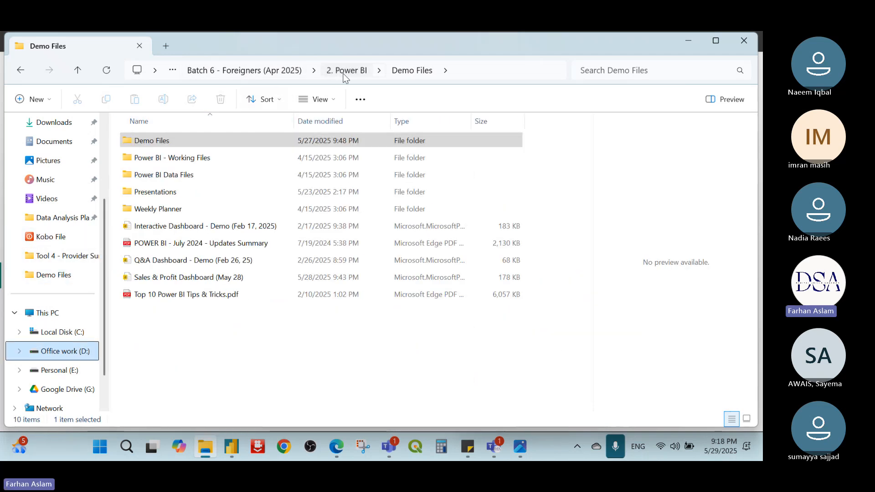
pyautogui.click(228, 279)
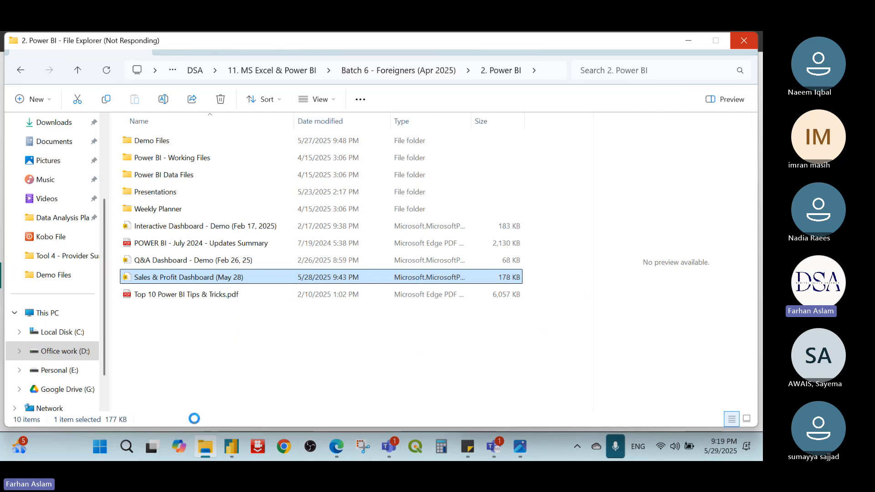
# Step: Return to the Sales & Profit Dashboard (May 28) report in Power BI Desktop and export it to PDF
pyautogui.moveTo(232, 446)
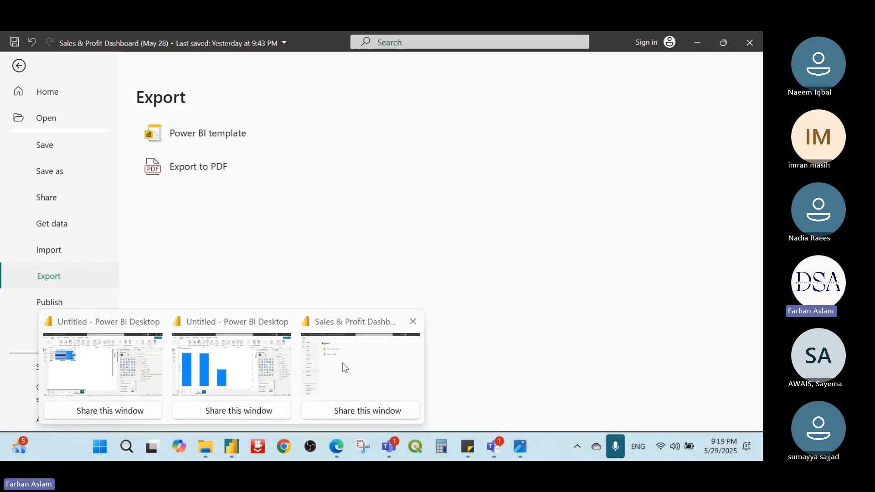
pyautogui.click(343, 363)
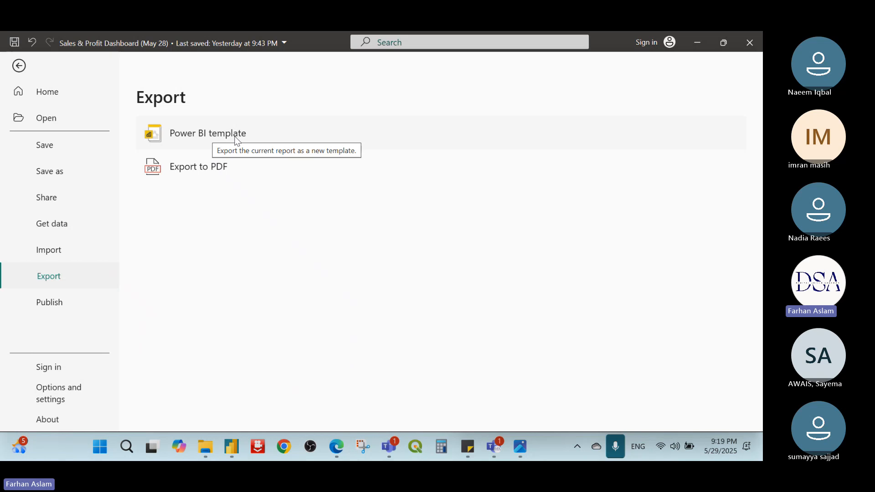
pyautogui.click(208, 175)
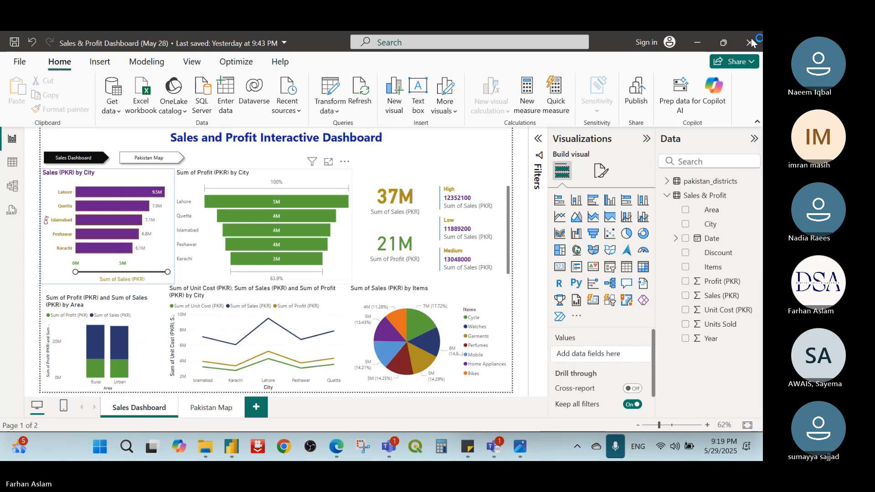
pyautogui.click(231, 448)
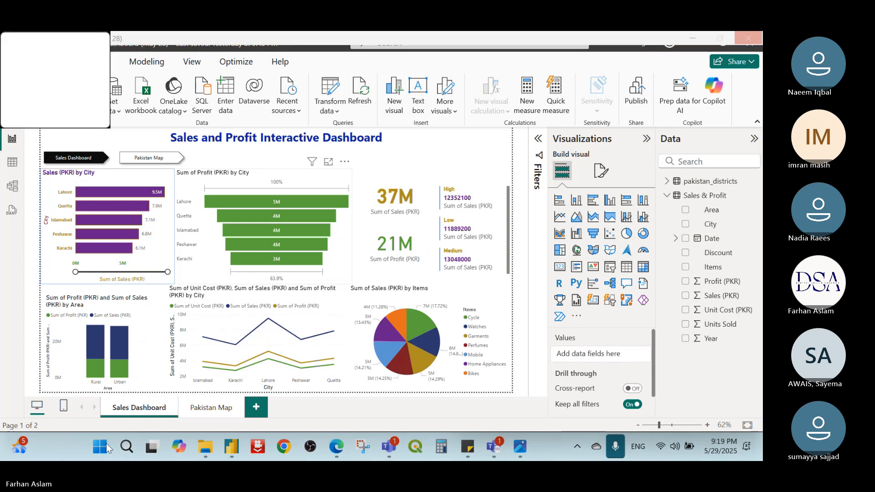
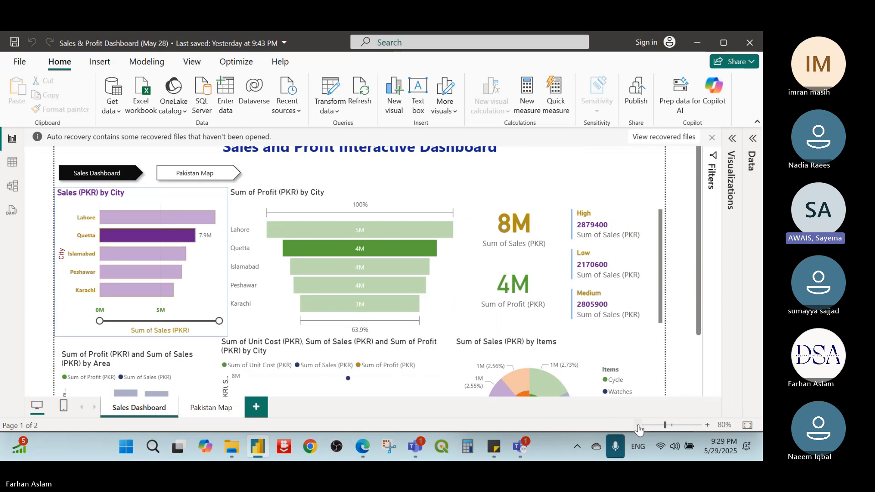
# Step: Cross-filter the Sales Dashboard visuals by the High discount category in the multi-row card
pyautogui.scroll(-3, 605, 334)
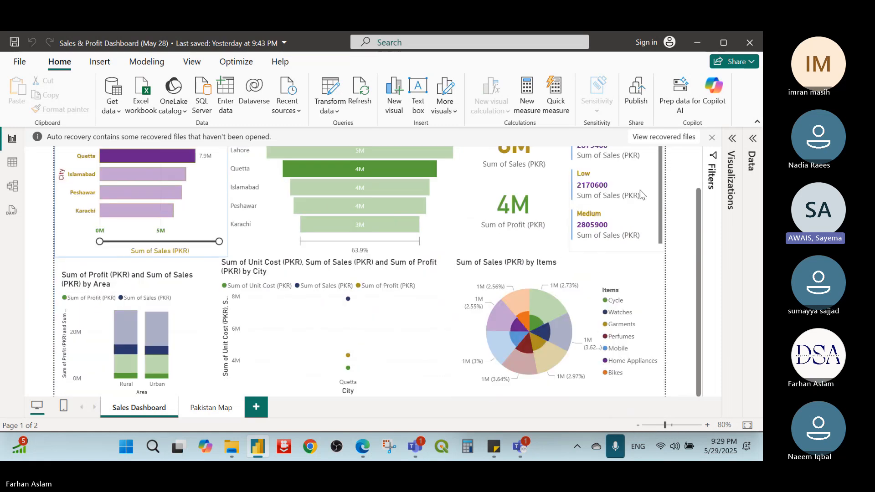
pyautogui.scroll(3, 682, 157)
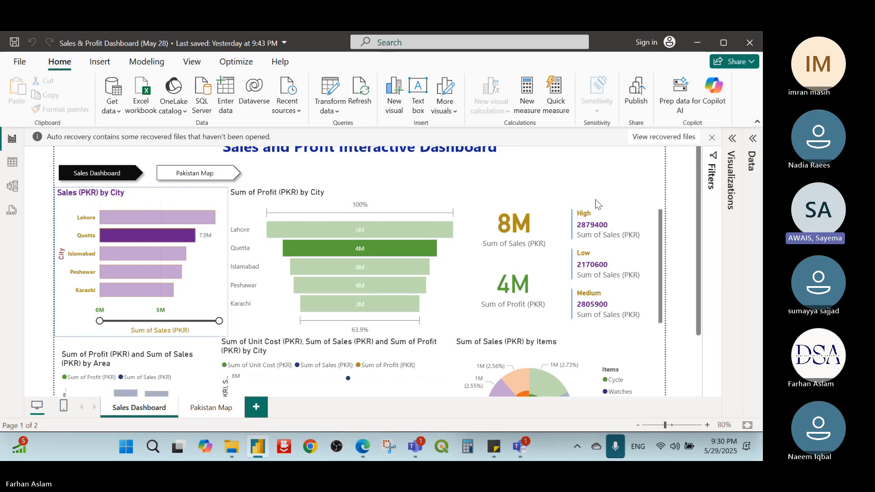
pyautogui.click(601, 211)
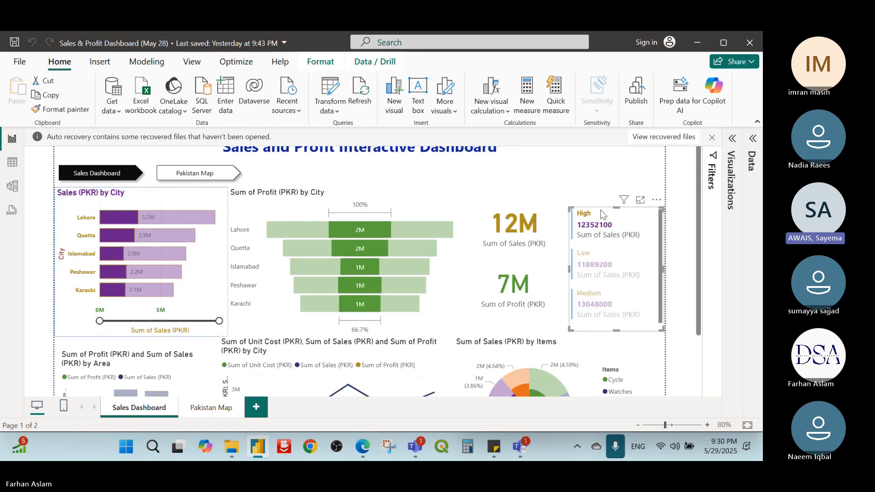
pyautogui.click(575, 167)
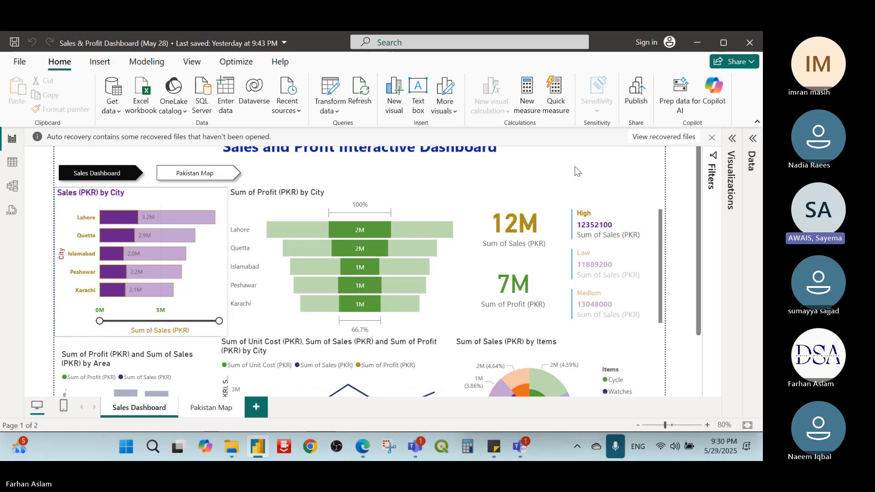
pyautogui.click(79, 153)
pyautogui.click(41, 163)
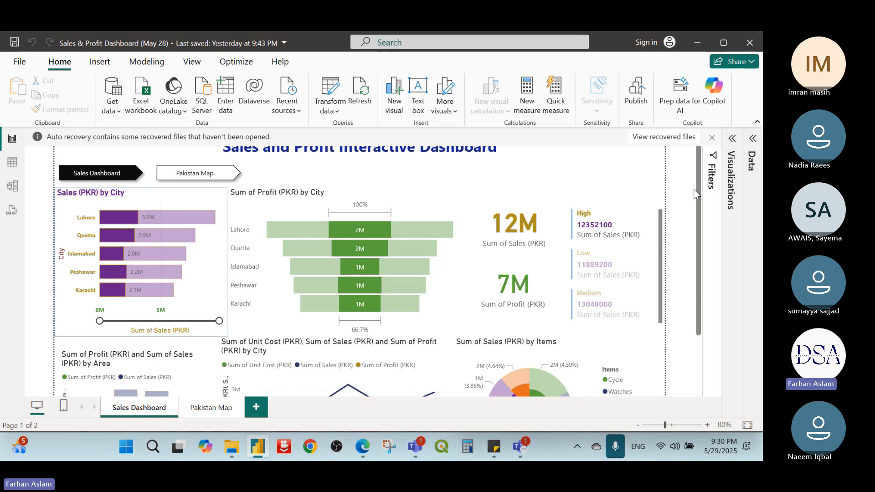
# Step: Display the field list of the Sales & Profit table
pyautogui.click(752, 150)
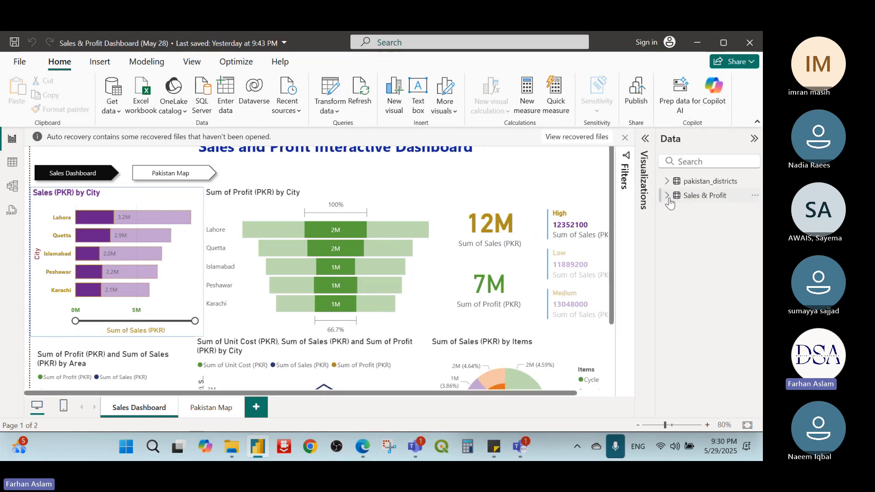
pyautogui.click(667, 196)
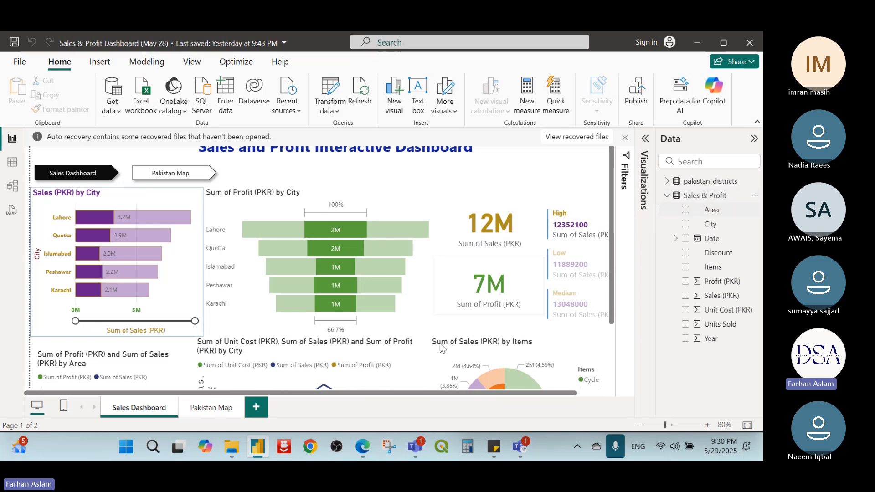
# Step: In File Explorer, locate the Sales Data Year 2019 - 2023 workbook in the Demo Files folder, and return to Power BI Desktop
pyautogui.click(232, 447)
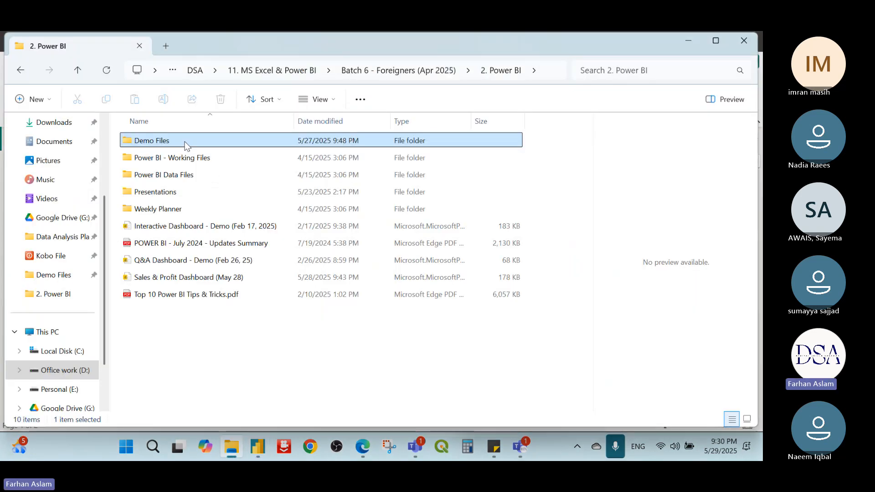
pyautogui.doubleClick(185, 145)
pyautogui.click(216, 317)
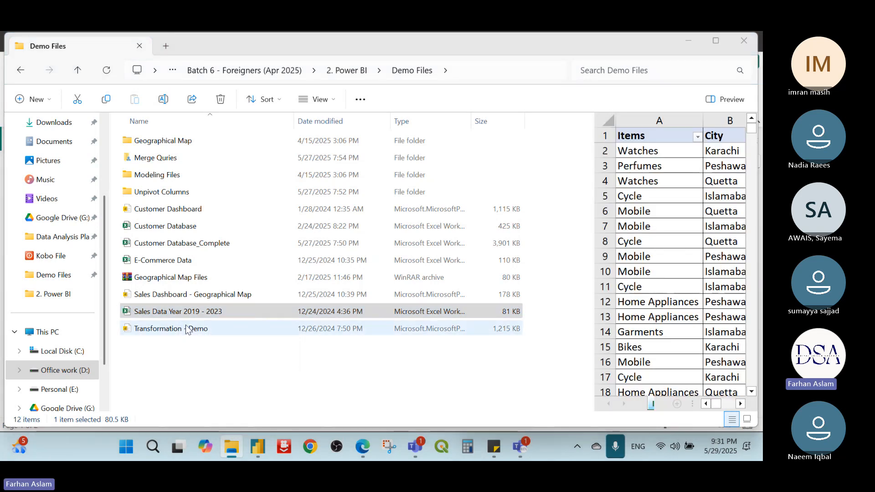
pyautogui.click(218, 367)
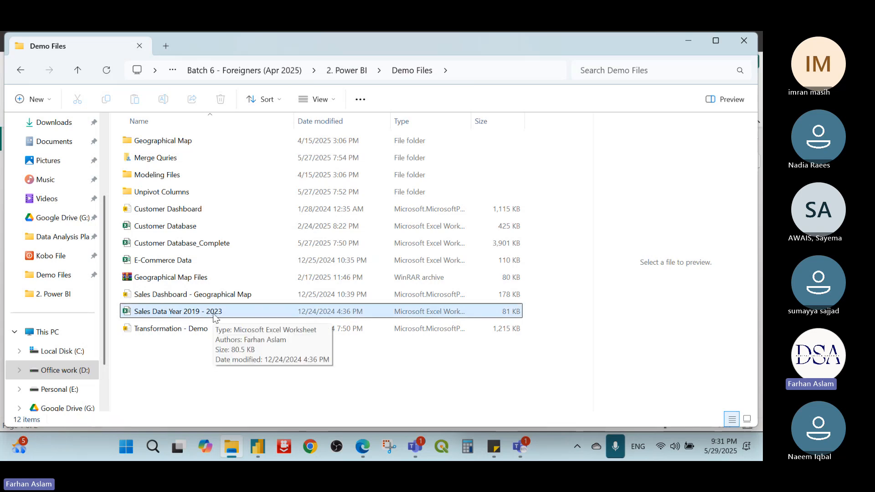
pyautogui.click(259, 446)
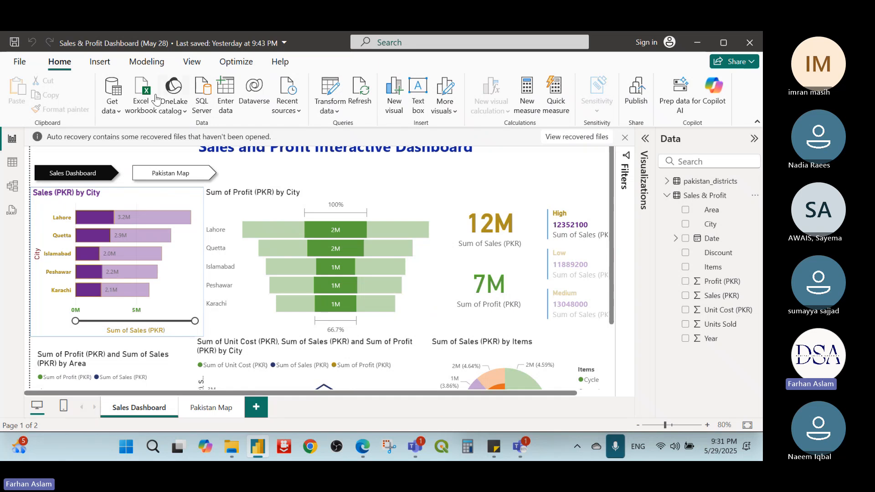
pyautogui.rightClick(660, 194)
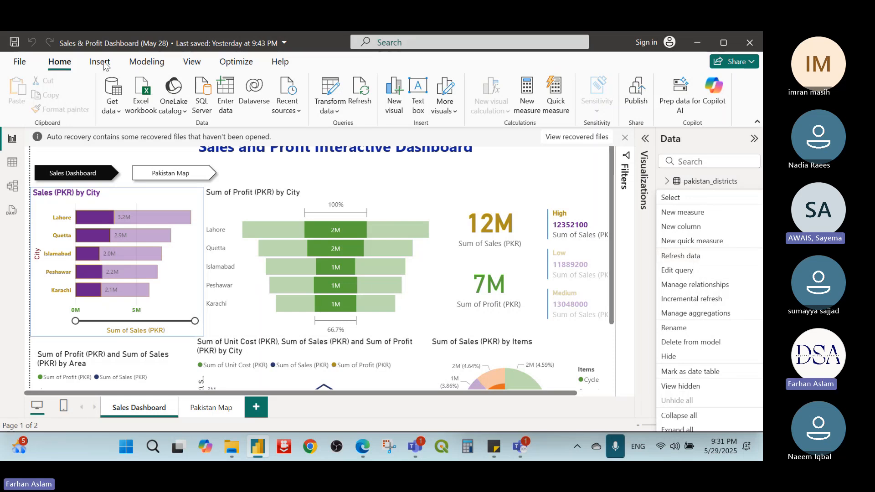
pyautogui.click(192, 61)
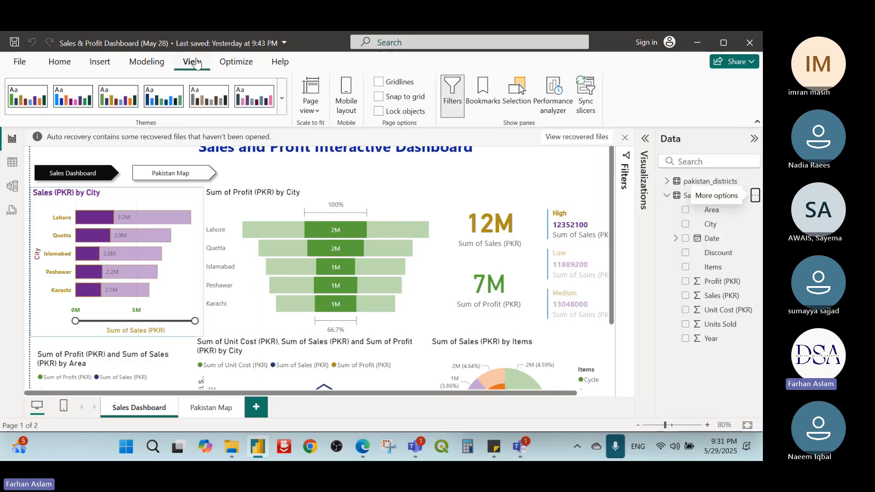
pyautogui.click(103, 63)
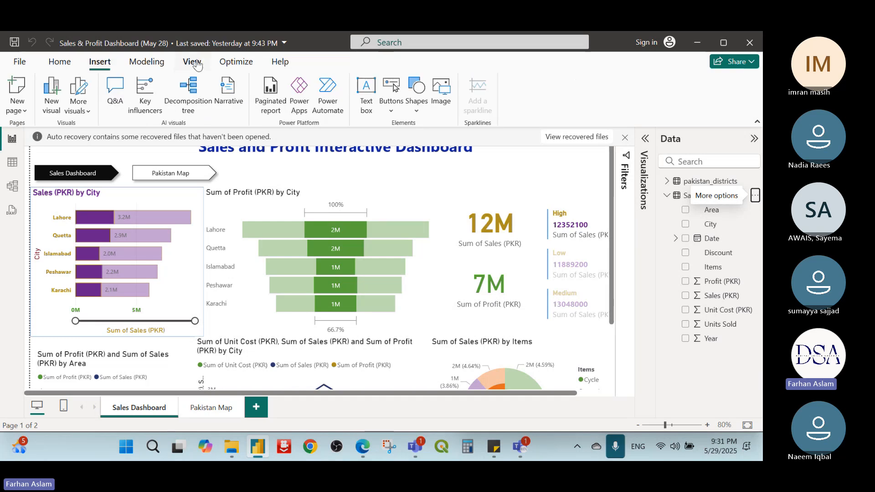
pyautogui.click(236, 61)
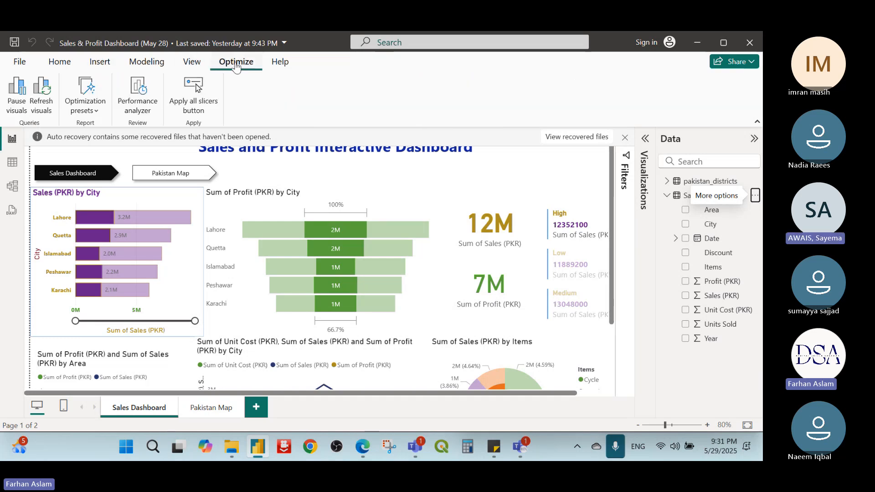
pyautogui.click(278, 64)
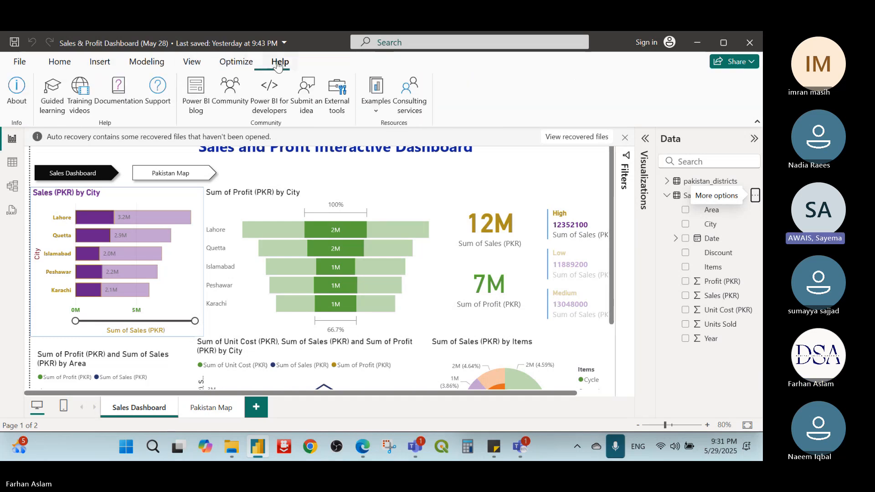
pyautogui.click(57, 61)
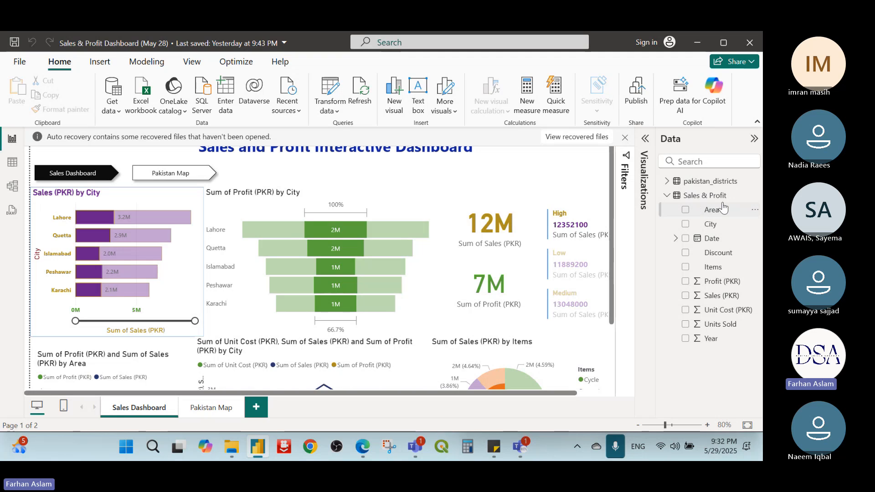
# Step: Show the Sales & Profit table's options, and open the Sales Data Year 2019 - 2023 workbook from the Demo Files folder in Excel
pyautogui.click(755, 199)
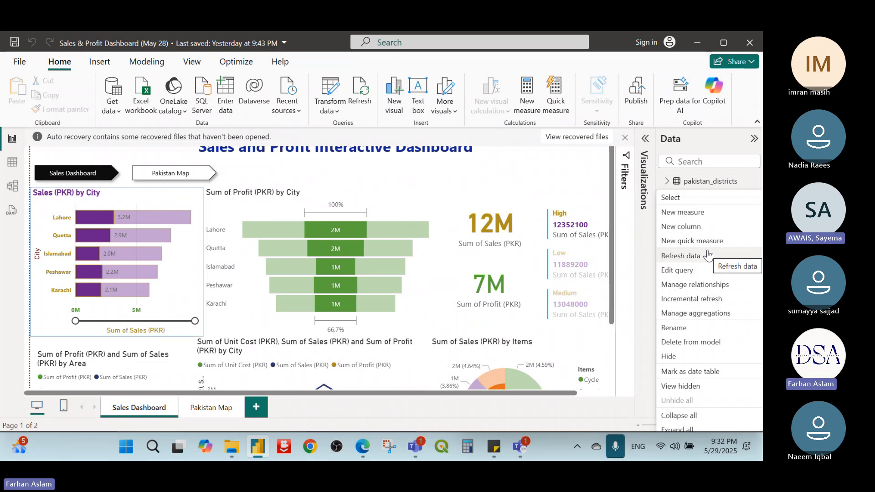
pyautogui.moveTo(221, 448)
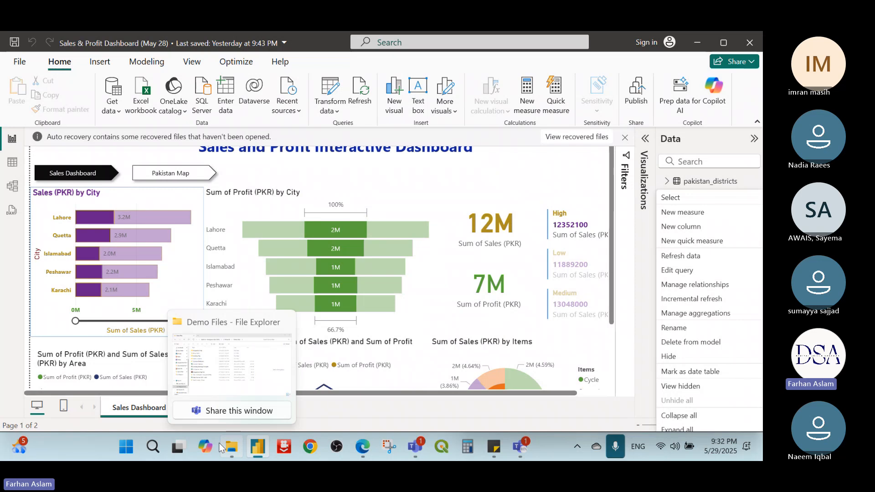
pyautogui.click(208, 368)
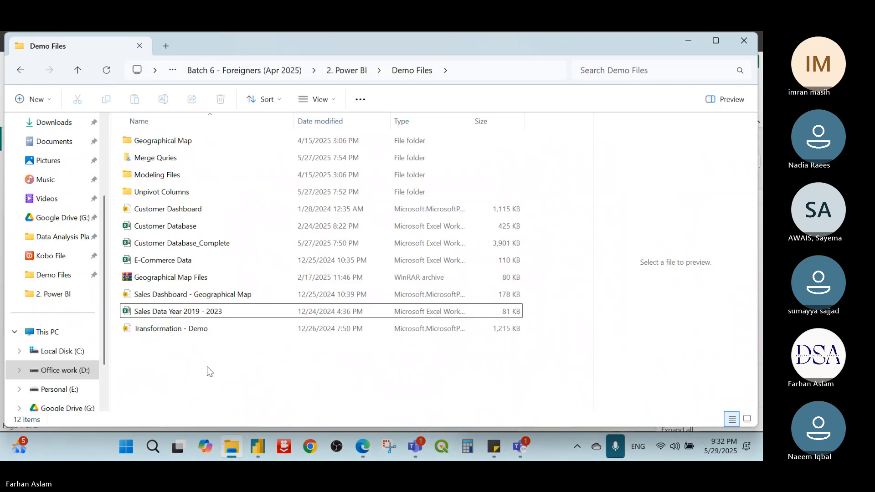
pyautogui.click(193, 312)
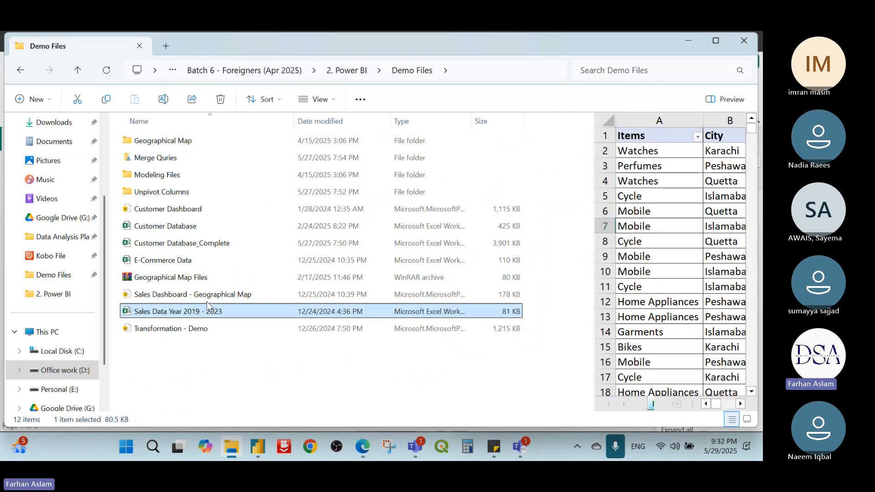
pyautogui.doubleClick(208, 304)
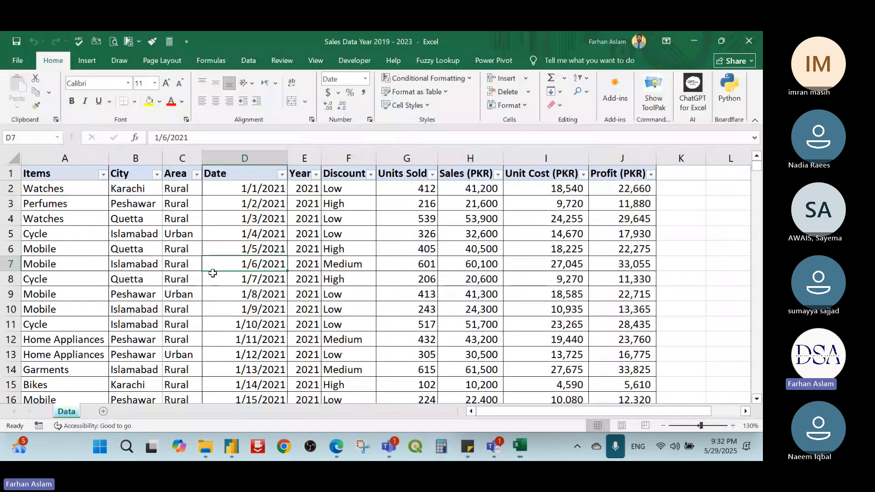
# Step: Look through the sales records on the Data sheet down to the last row, across all columns
pyautogui.click(345, 258)
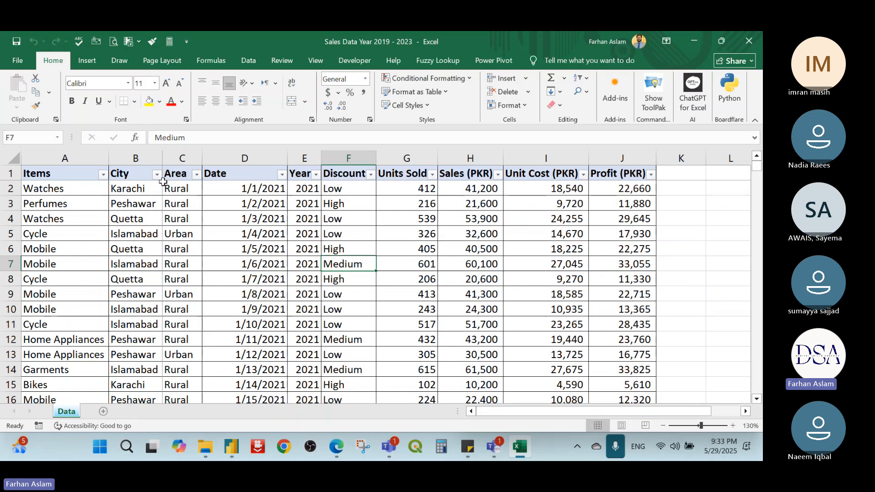
pyautogui.scroll(-20, 379, 234)
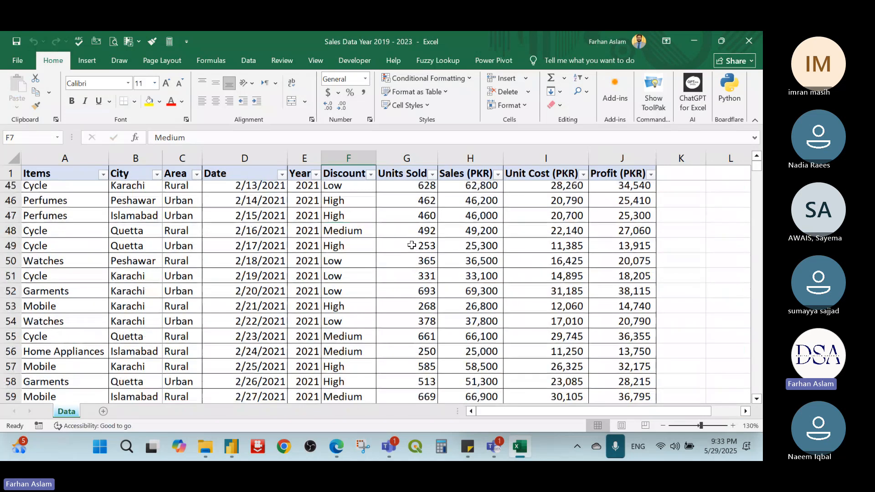
pyautogui.hscroll(1, 412, 245)
pyautogui.scroll(-20, 412, 245)
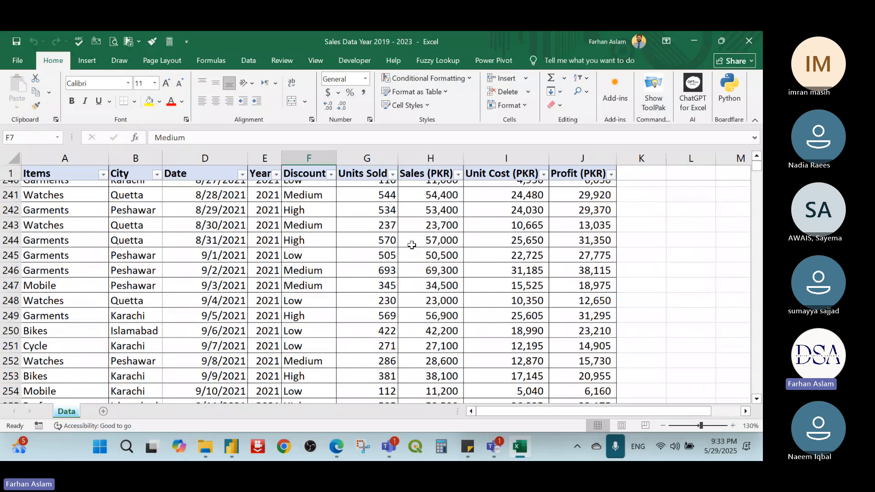
pyautogui.hscroll(1, 411, 245)
pyautogui.scroll(-20, 412, 245)
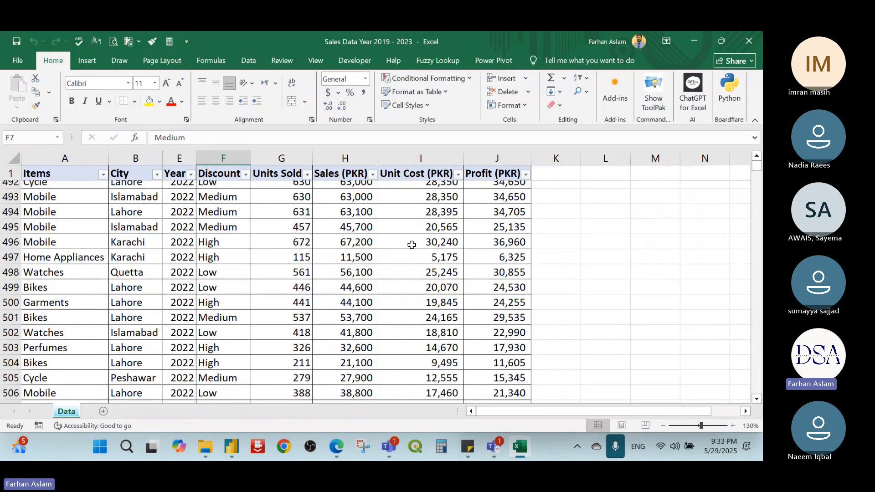
pyautogui.scroll(-20, 411, 245)
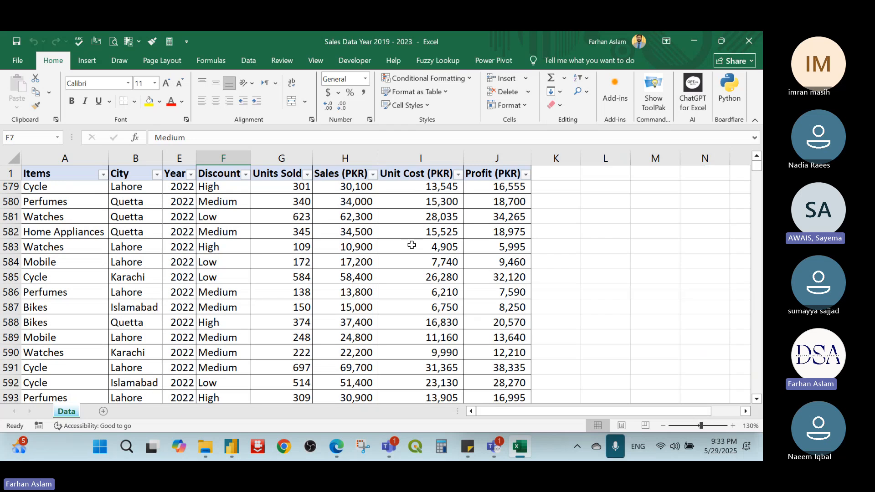
pyautogui.scroll(-20, 410, 244)
pyautogui.hscroll(2, 410, 244)
pyautogui.scroll(4, 408, 244)
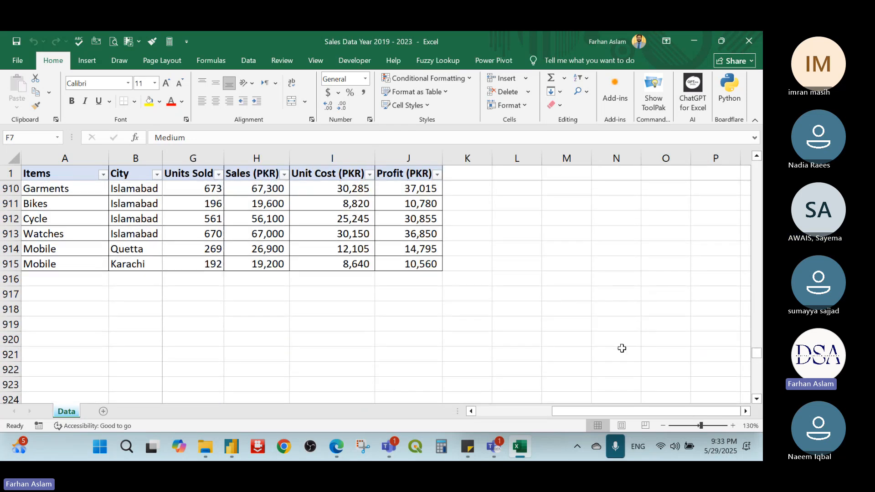
pyautogui.moveTo(590, 411); pyautogui.dragTo(519, 409)
pyautogui.click(282, 327)
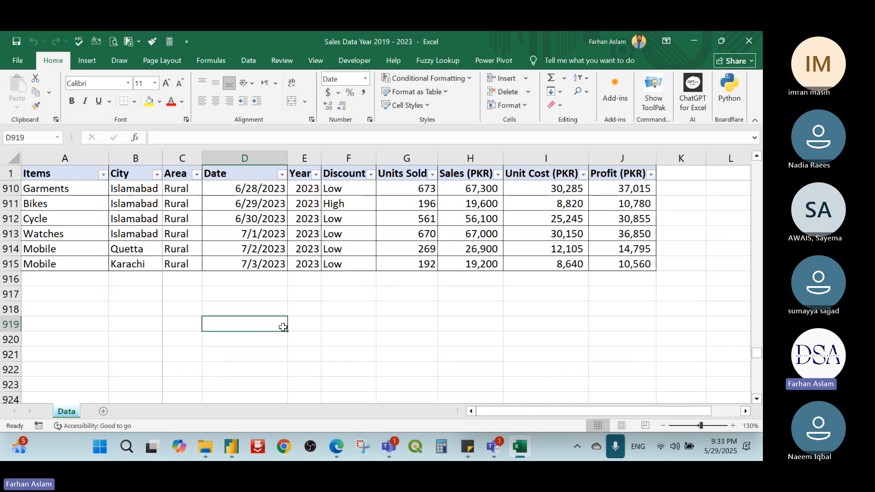
# Step: Copy the entire sales data range on the Data sheet, including the headers
pyautogui.click(69, 174)
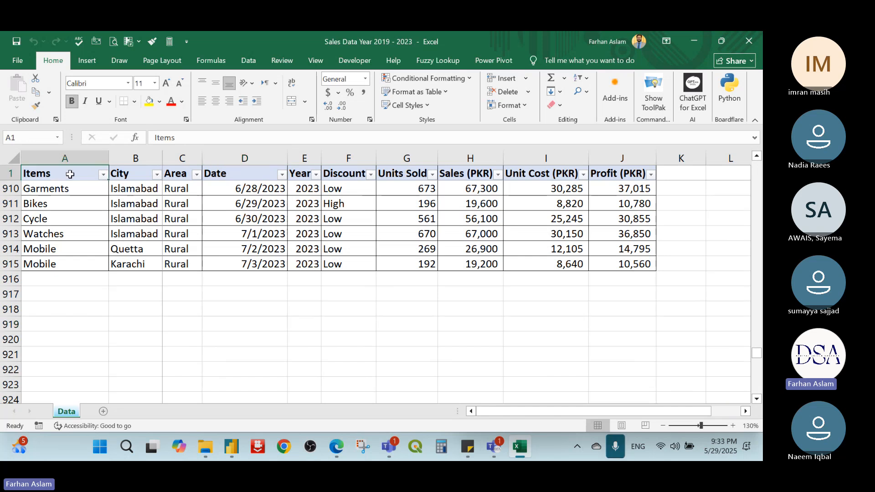
pyautogui.hotkey('ctrl', 'a')
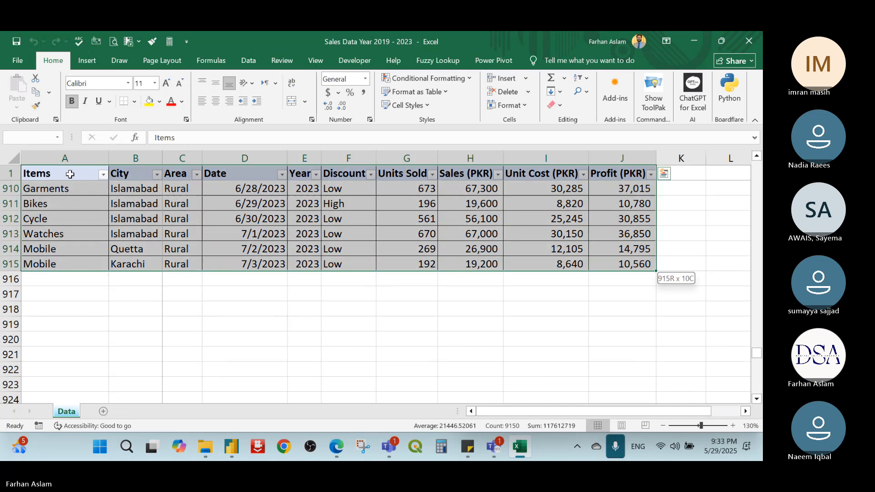
pyautogui.hotkey('ctrl', 'c')
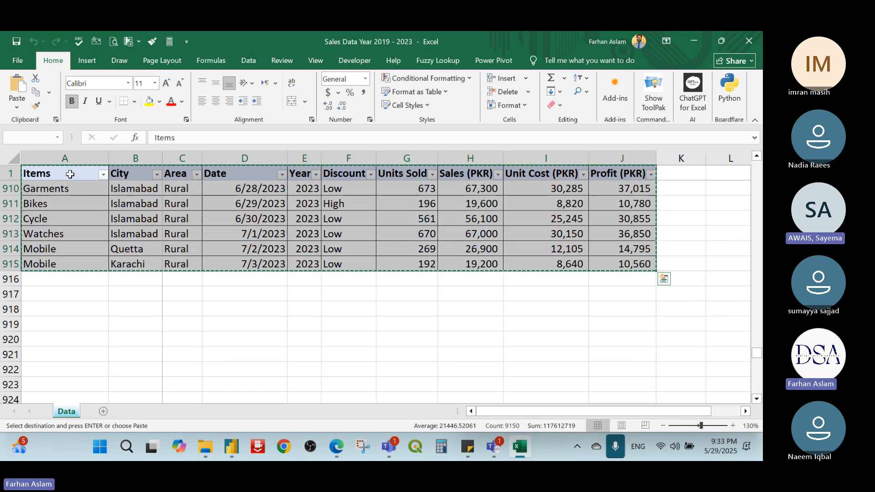
# Step: Minimize the Excel workbook and switch back to the Sales & Profit Dashboard (May 28) report in Power BI Desktop
pyautogui.click(693, 44)
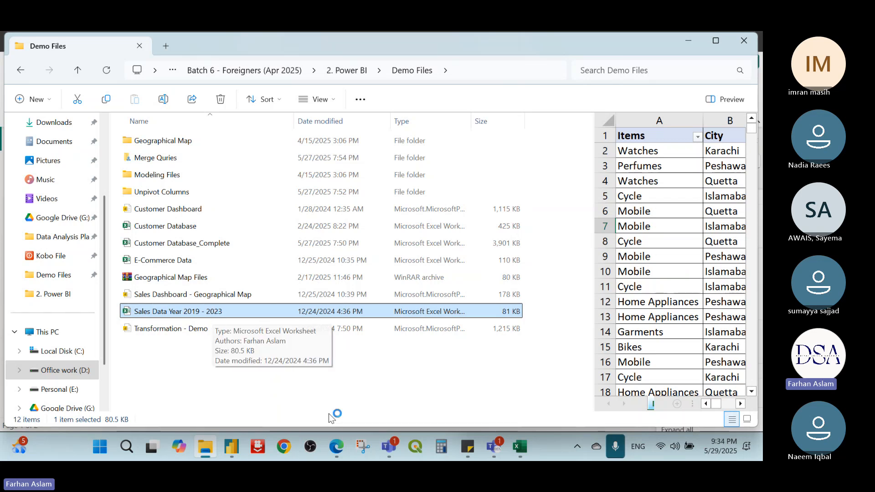
pyautogui.moveTo(232, 445)
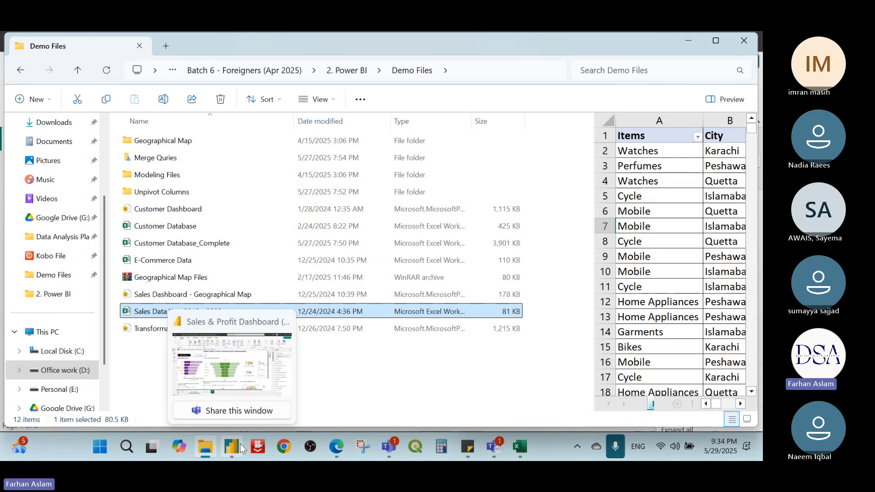
pyautogui.click(222, 384)
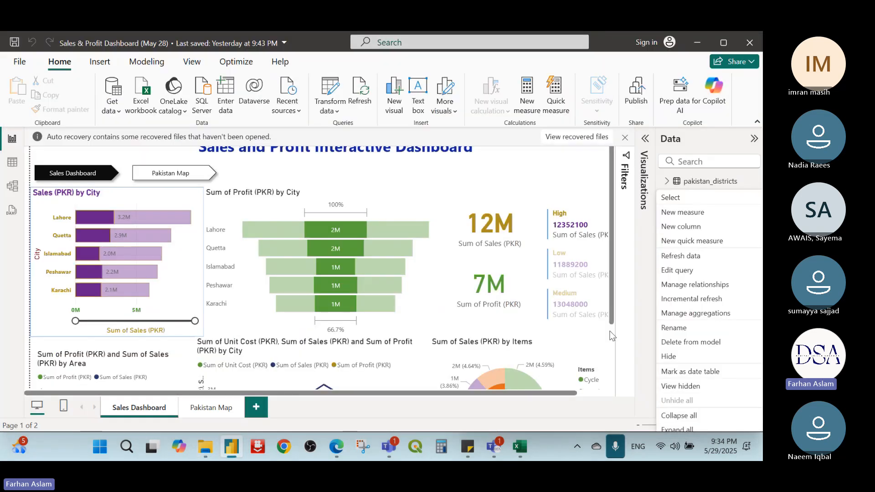
# Step: Close the Sales & Profit table's options and show them again from the Data pane
pyautogui.click(612, 336)
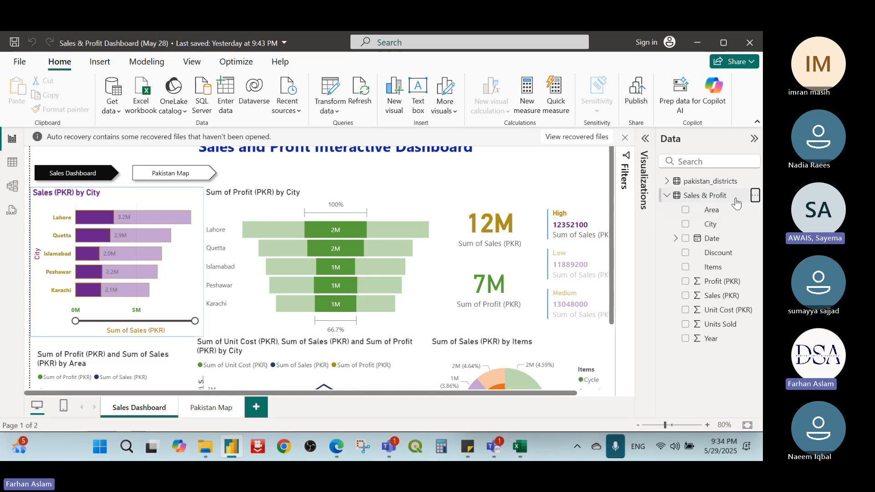
pyautogui.click(753, 195)
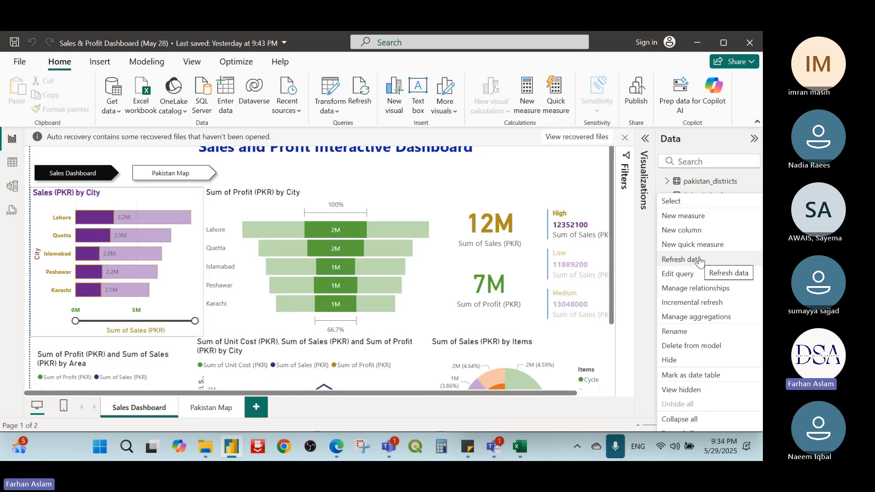
# Step: Switch to Microsoft Edge and search the web for "worldometer" in a new tab
pyautogui.click(341, 444)
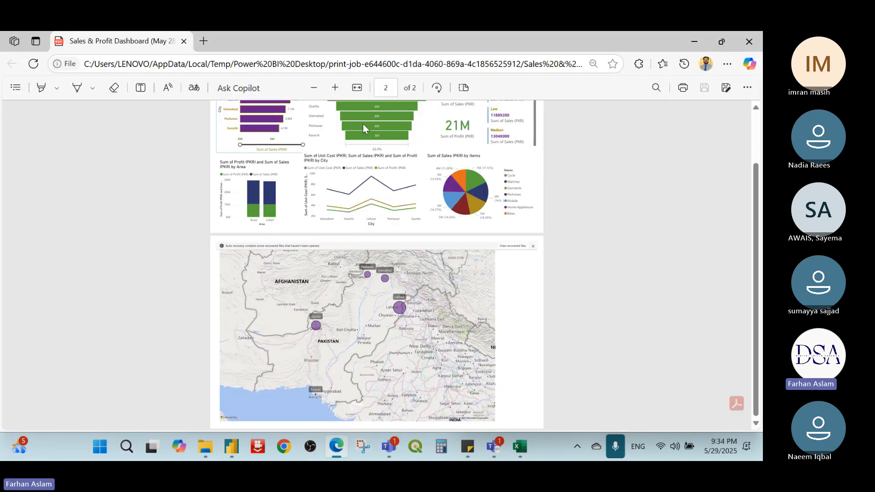
pyautogui.click(203, 41)
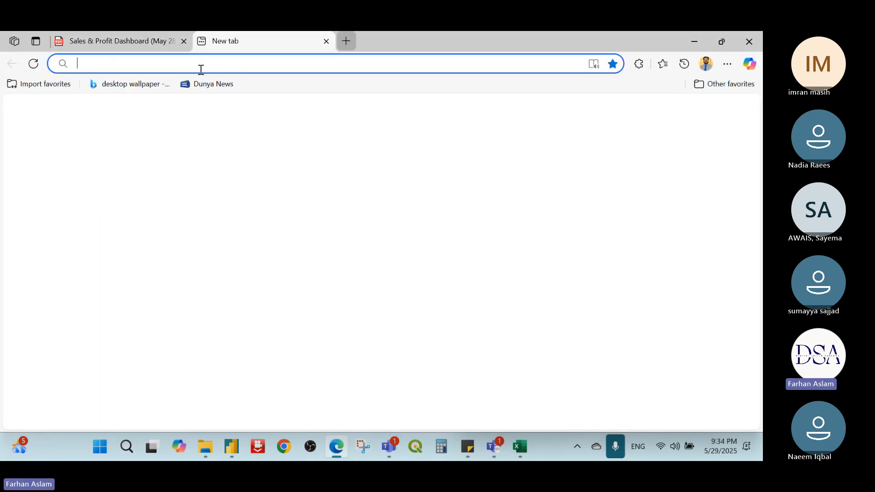
pyautogui.write('world')
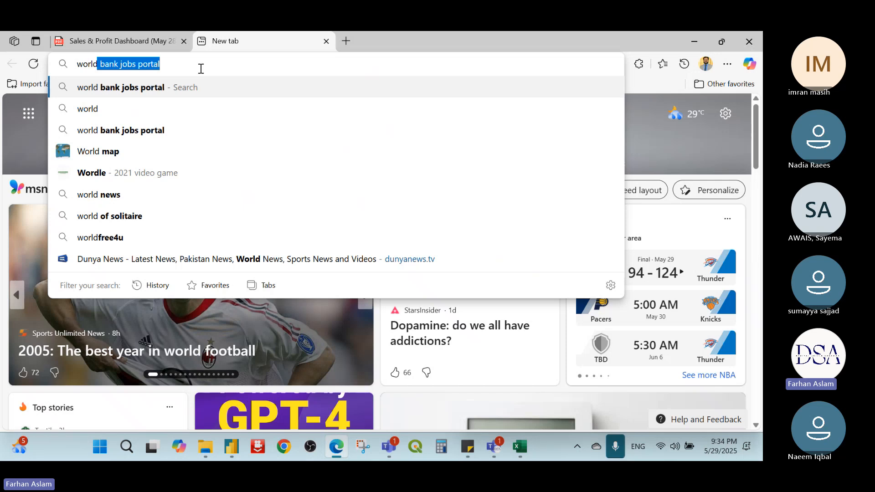
pyautogui.write('\\')
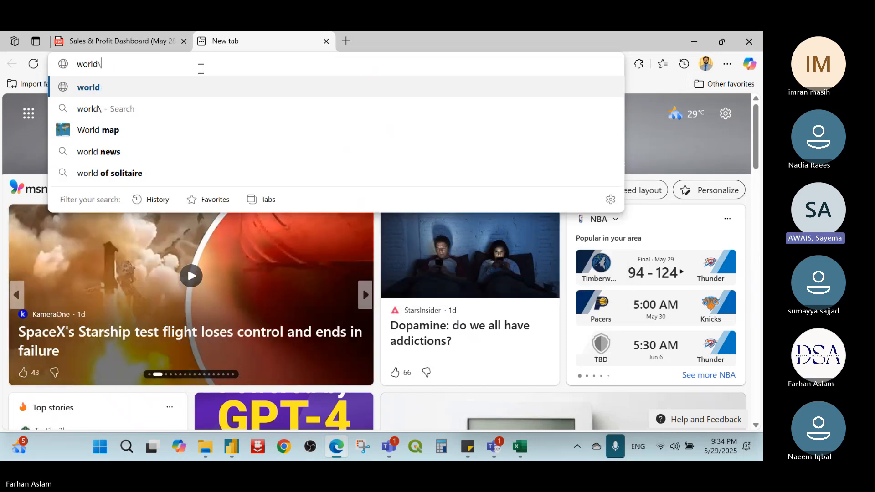
pyautogui.press('BackSpace')
pyautogui.write('popul')
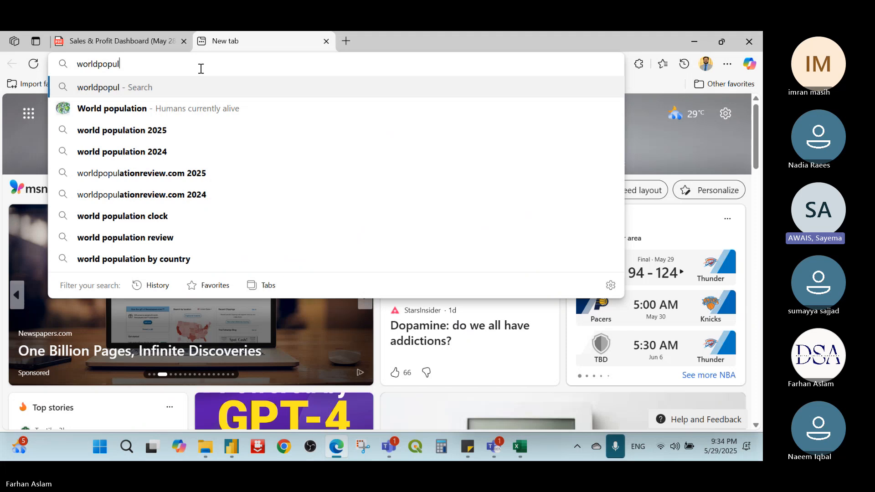
pyautogui.press('Down')
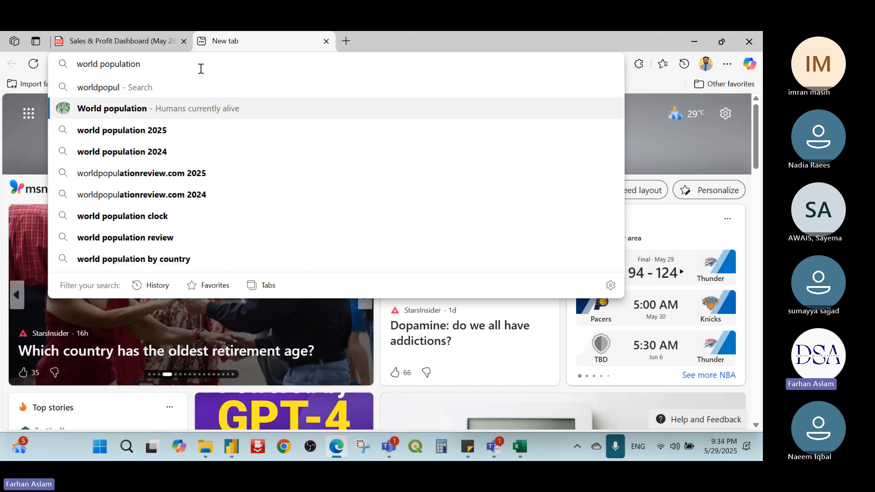
pyautogui.hotkey('ctrl', 'shift', 'Left')
pyautogui.hotkey('ctrl', 'shift', 'Left')
pyautogui.hotkey('shift', 'Right')
pyautogui.hotkey('shift', 'Right')
pyautogui.hotkey('shift', 'Right')
pyautogui.hotkey('shift', 'Right')
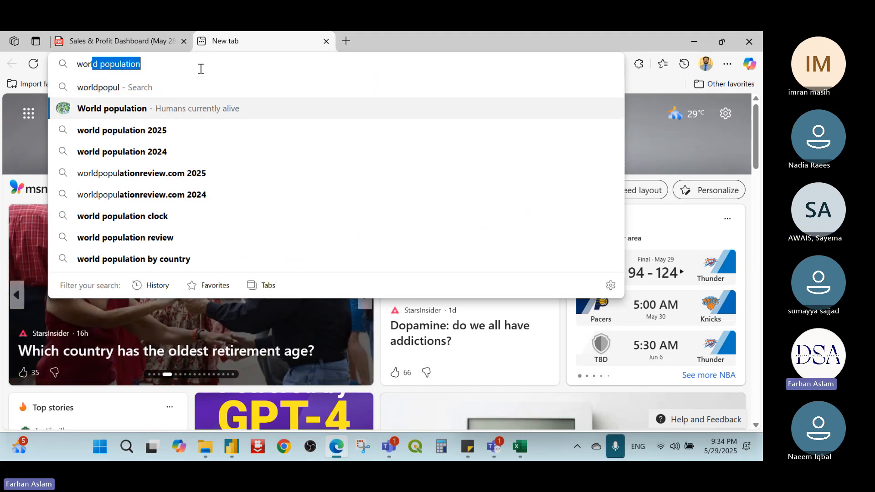
pyautogui.write('ldometer')
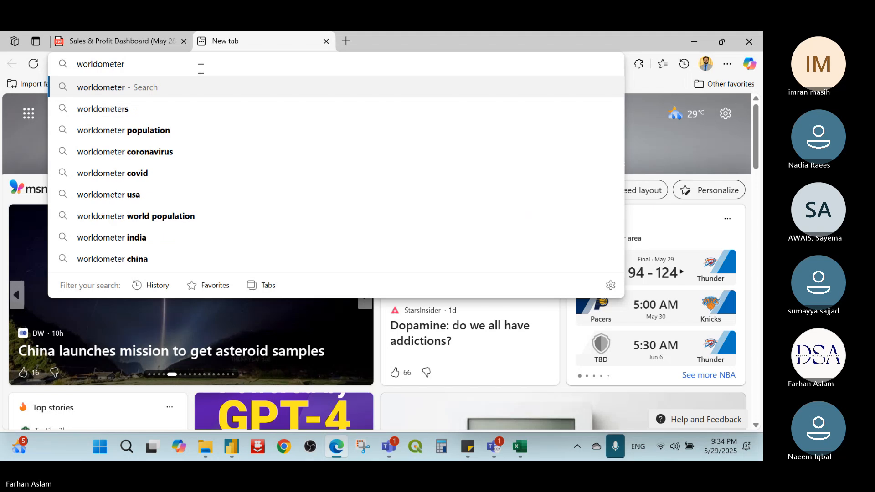
pyautogui.press('Return')
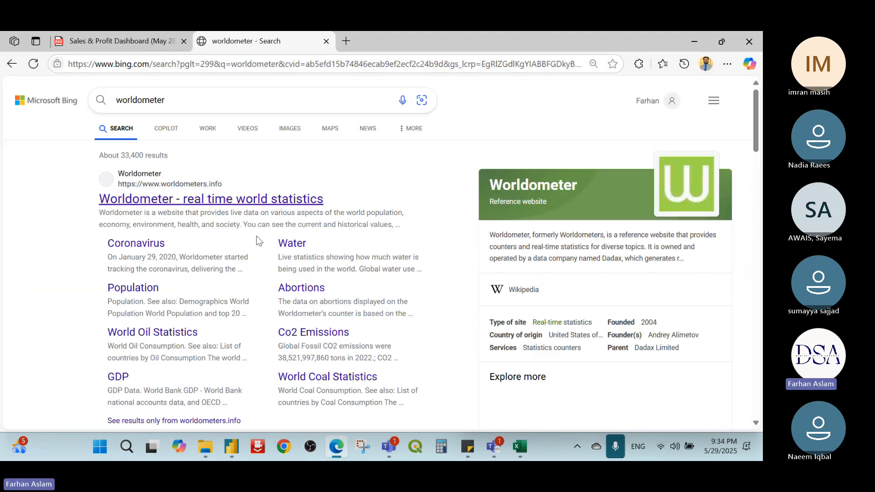
# Step: Look through the population and economics counters on the Worldometer real time world statistics site, and return to Power BI Desktop
pyautogui.click(310, 196)
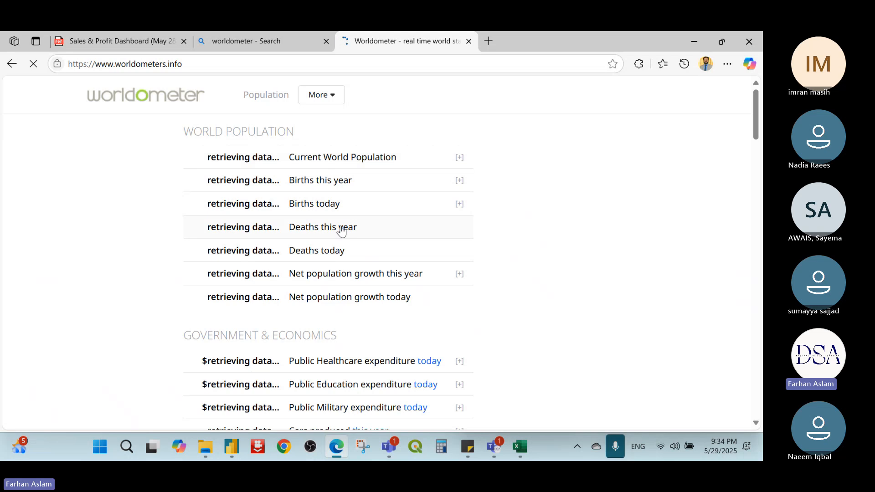
pyautogui.scroll(-1, 339, 231)
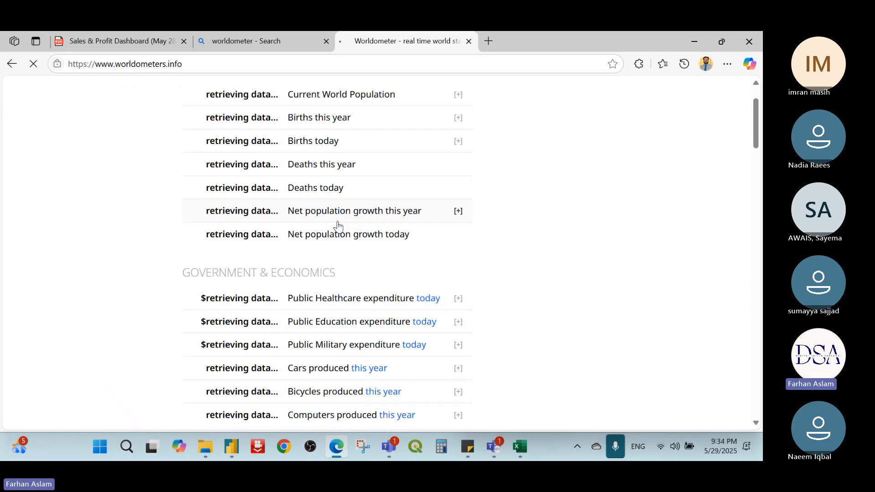
pyautogui.scroll(-2, 338, 225)
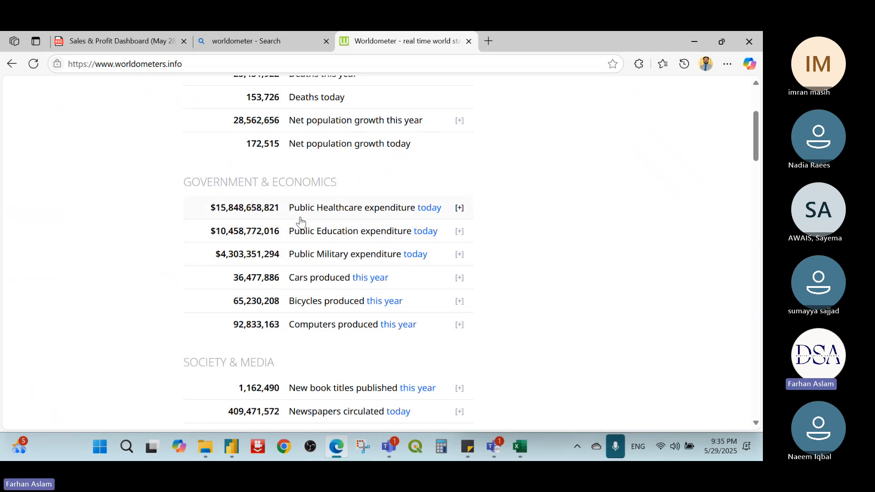
pyautogui.scroll(3, 300, 221)
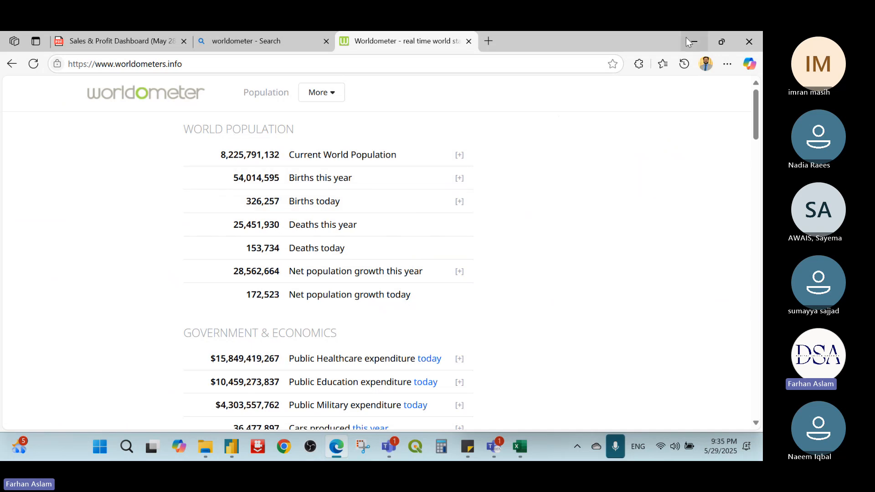
pyautogui.click(691, 41)
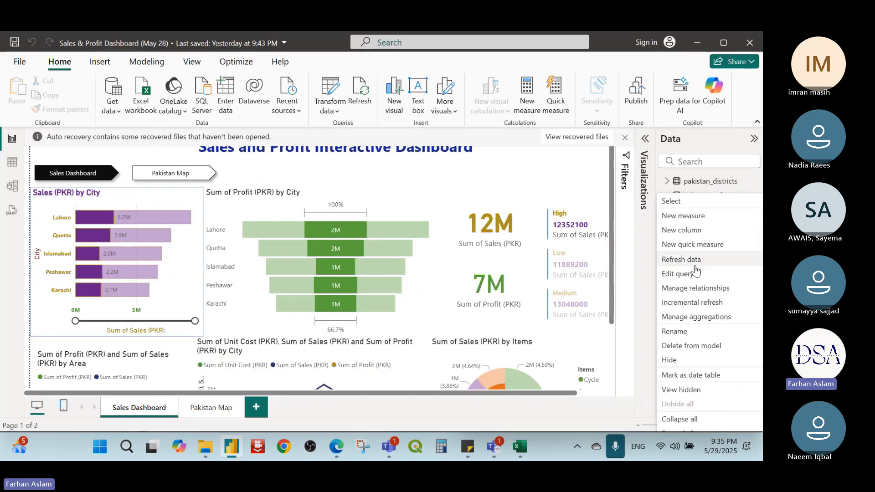
# Step: Show the From Web import dialog with its Basic URL entry, and cancel it without connecting
pyautogui.click(641, 225)
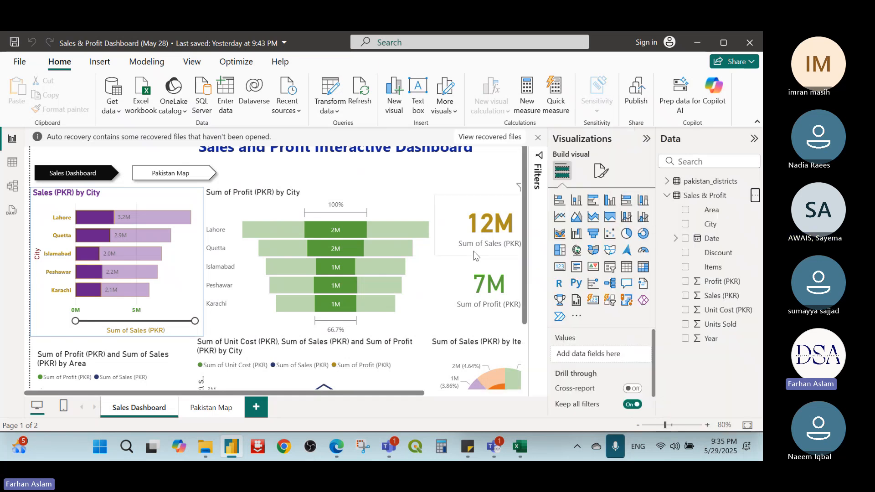
pyautogui.click(113, 115)
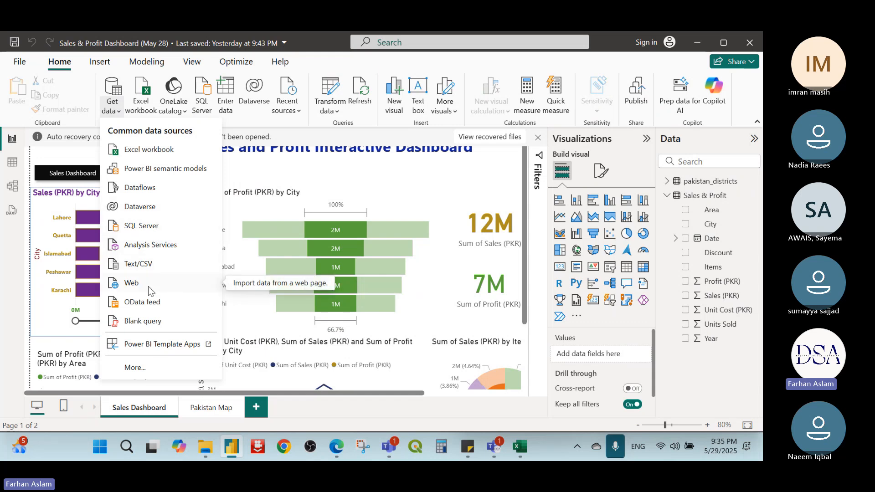
pyautogui.press('Escape')
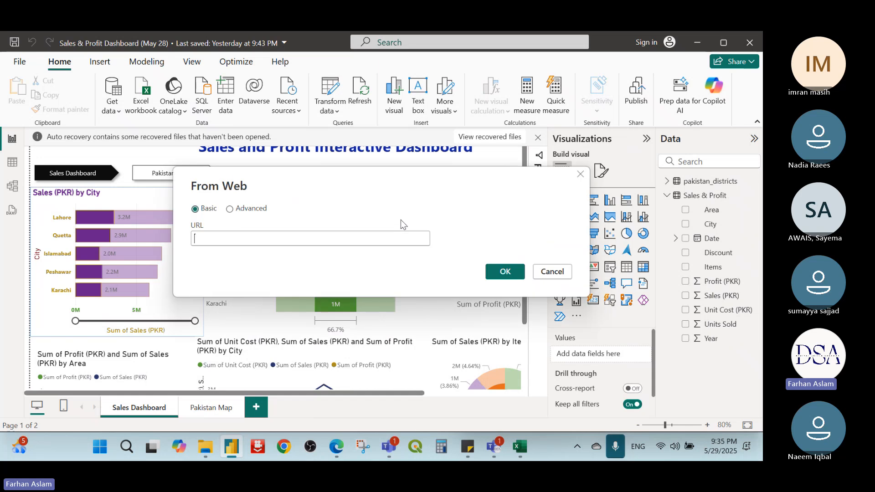
pyautogui.click(551, 272)
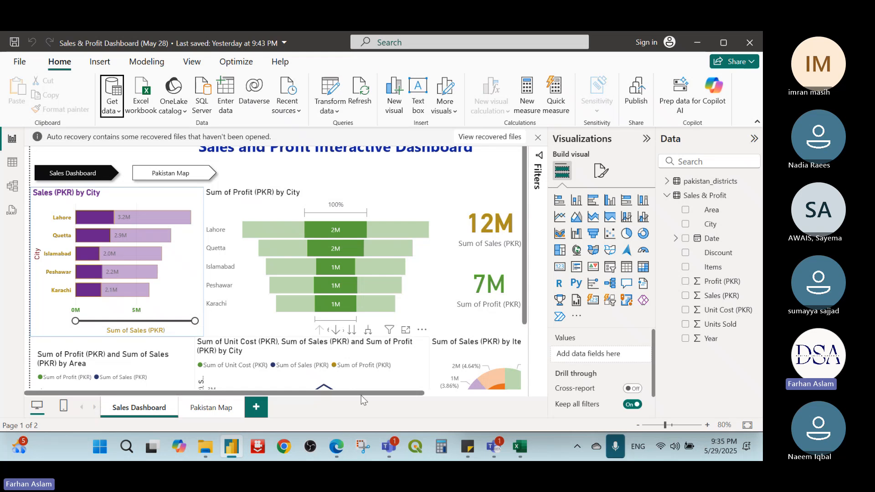
# Step: Switch to Microsoft Edge to review Worldometer's live world population figures again, and return to the Power BI report
pyautogui.click(336, 447)
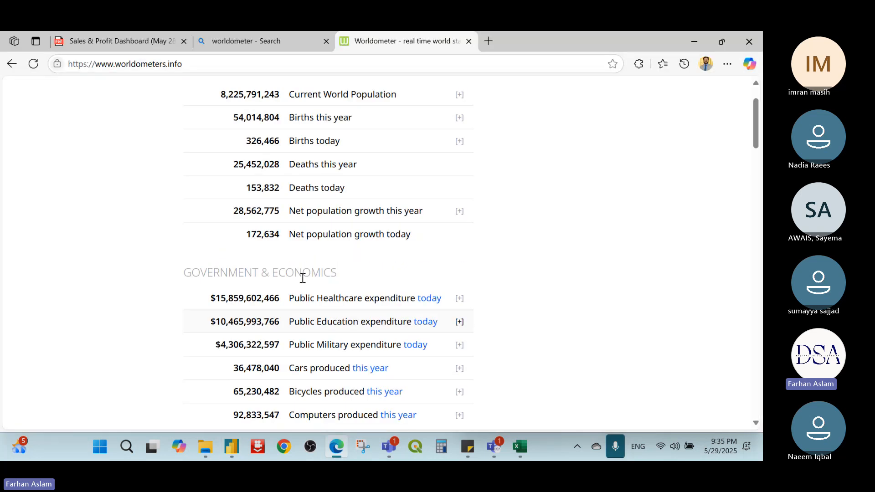
pyautogui.scroll(2, 302, 277)
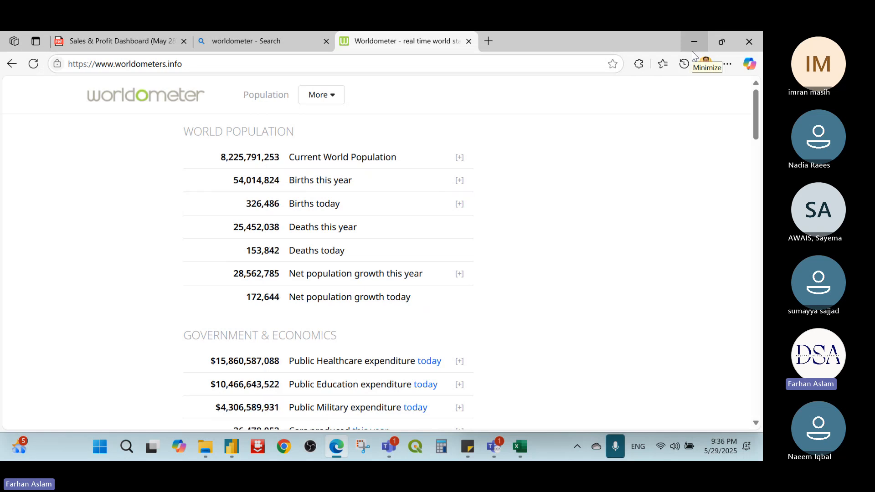
pyautogui.click(696, 42)
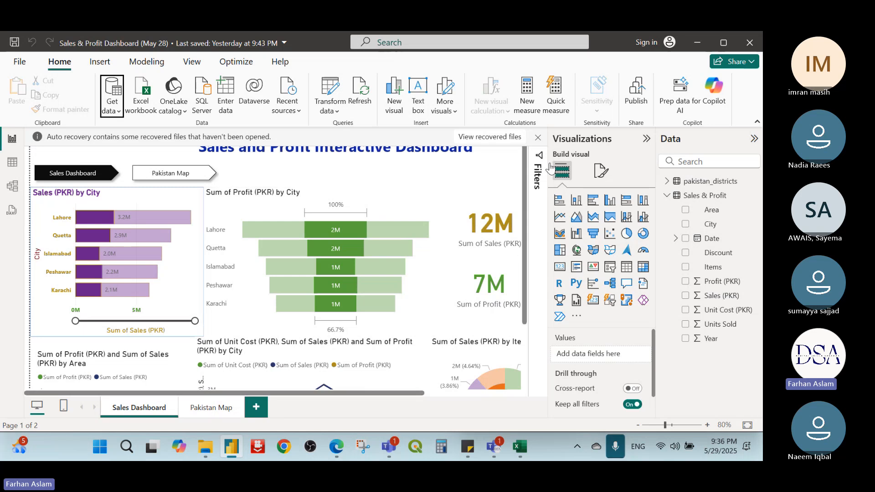
# Step: Collapse the Visualizations and Data panes to give the report canvas more room
pyautogui.click(646, 139)
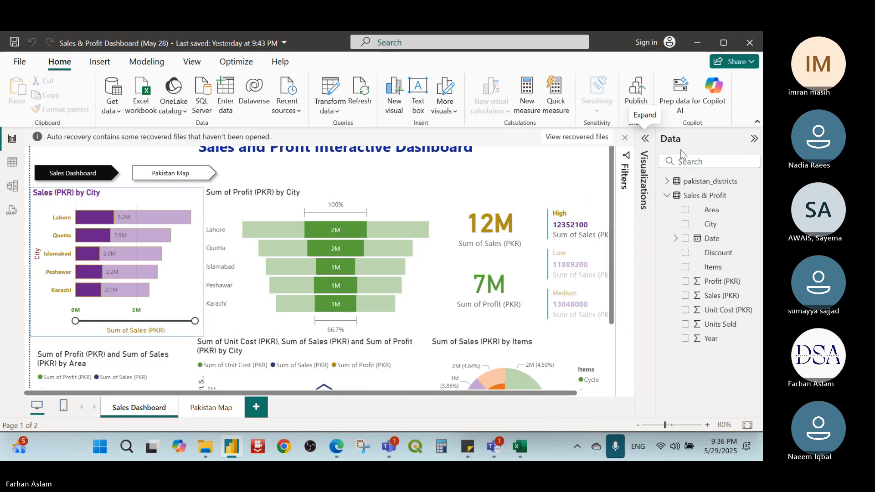
pyautogui.click(754, 138)
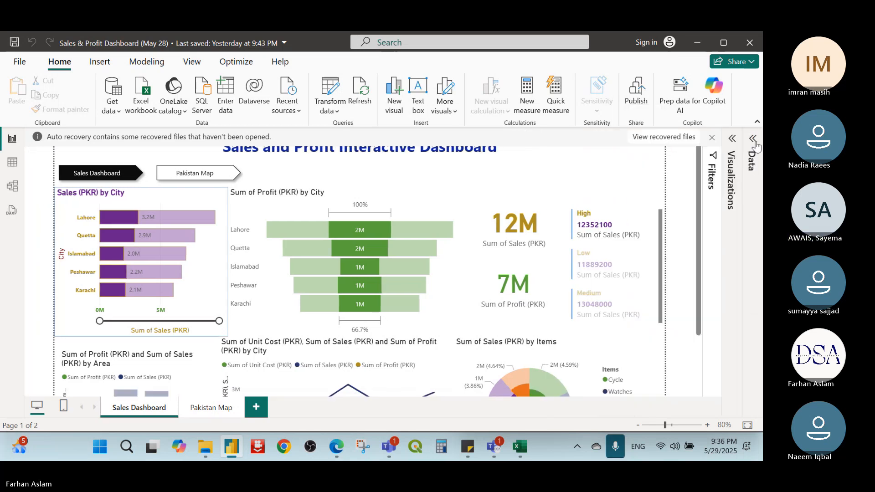
# Step: Switch to the Excel & Power BI - B6 - Week 8 meeting in Microsoft Teams and dismiss the recording notice
pyautogui.moveTo(493, 446)
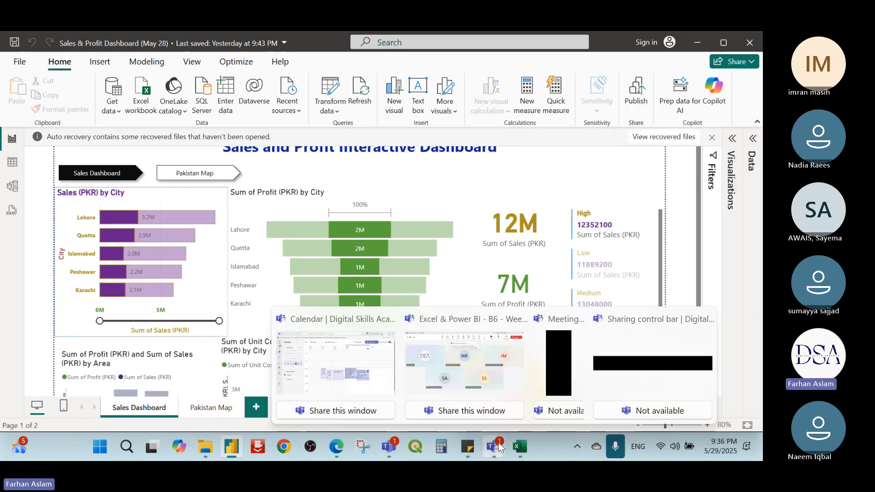
pyautogui.click(483, 375)
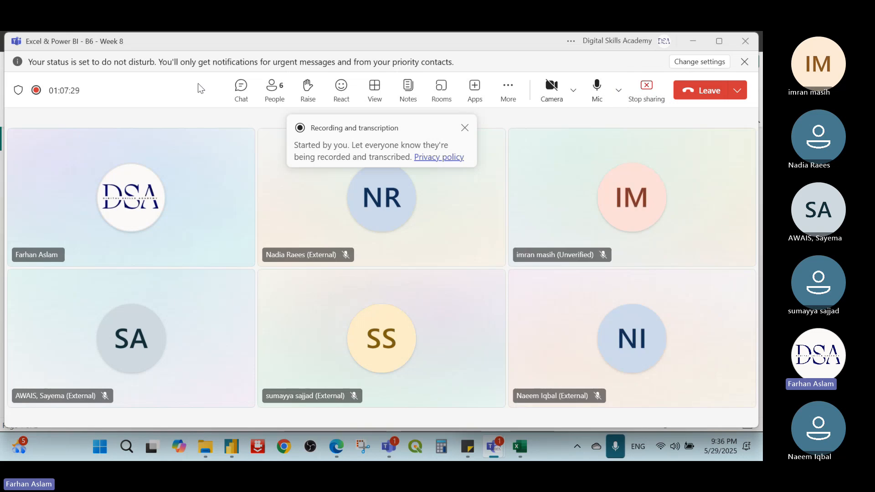
pyautogui.click(463, 131)
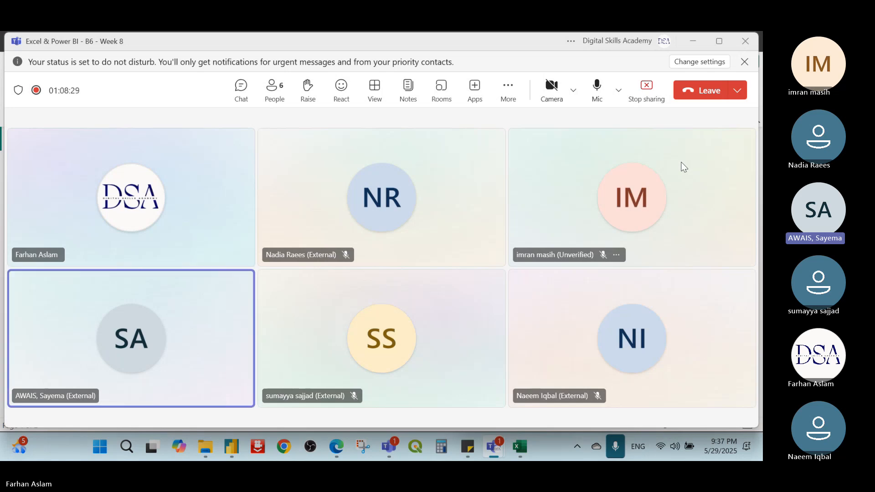
# Step: Stop the meeting's recording and transcription
pyautogui.click(507, 88)
pyautogui.moveTo(556, 132)
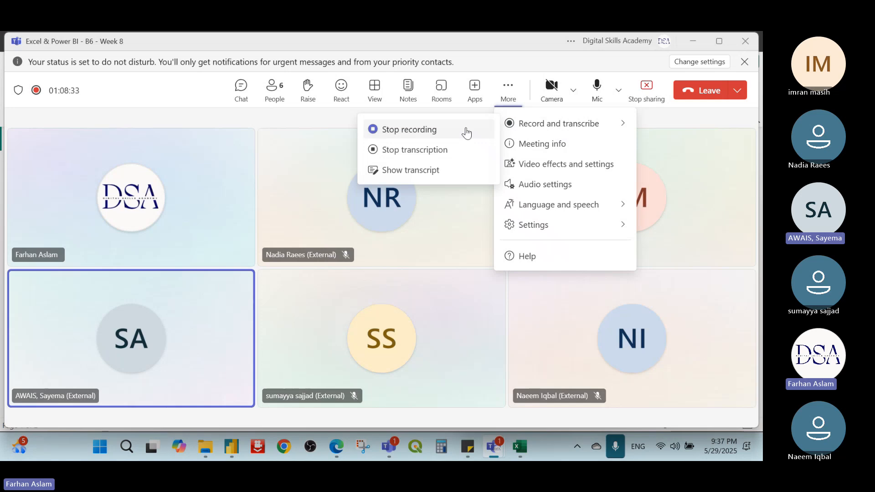
pyautogui.click(425, 132)
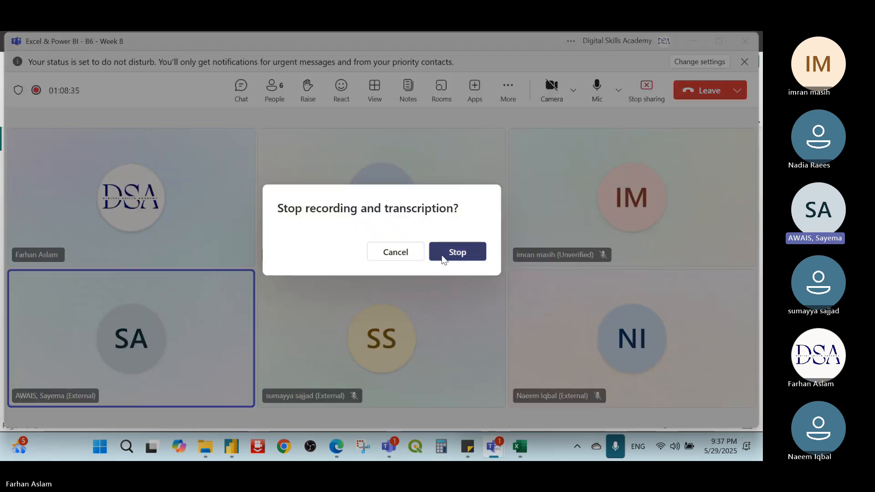
pyautogui.click(451, 252)
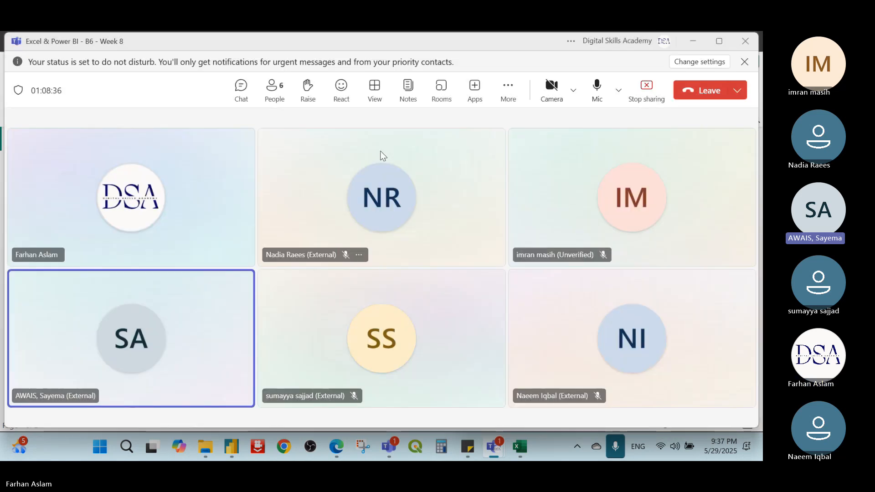